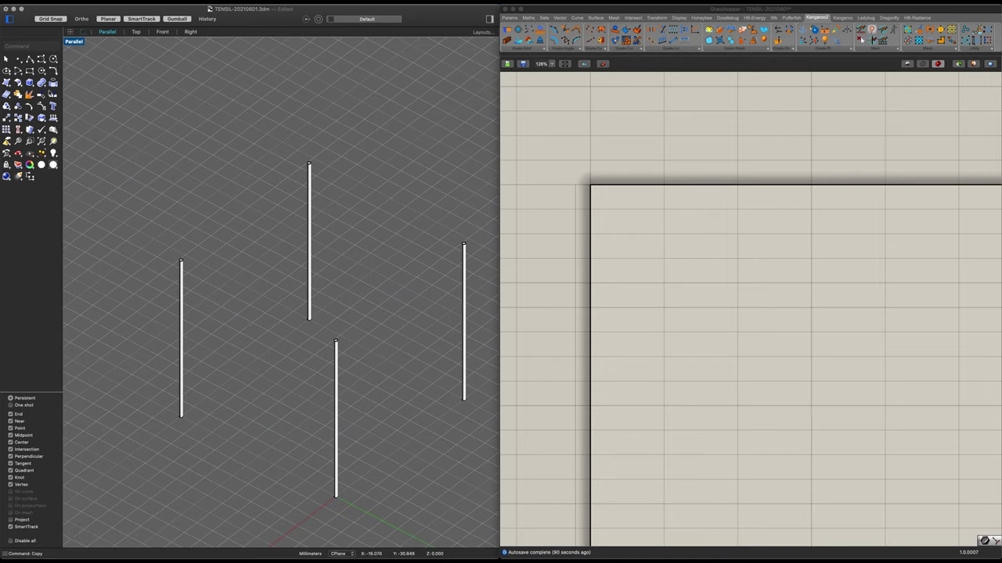
pyautogui.click(6, 83)
pyautogui.scroll(4, 341, 320)
pyautogui.scroll(4, 339, 345)
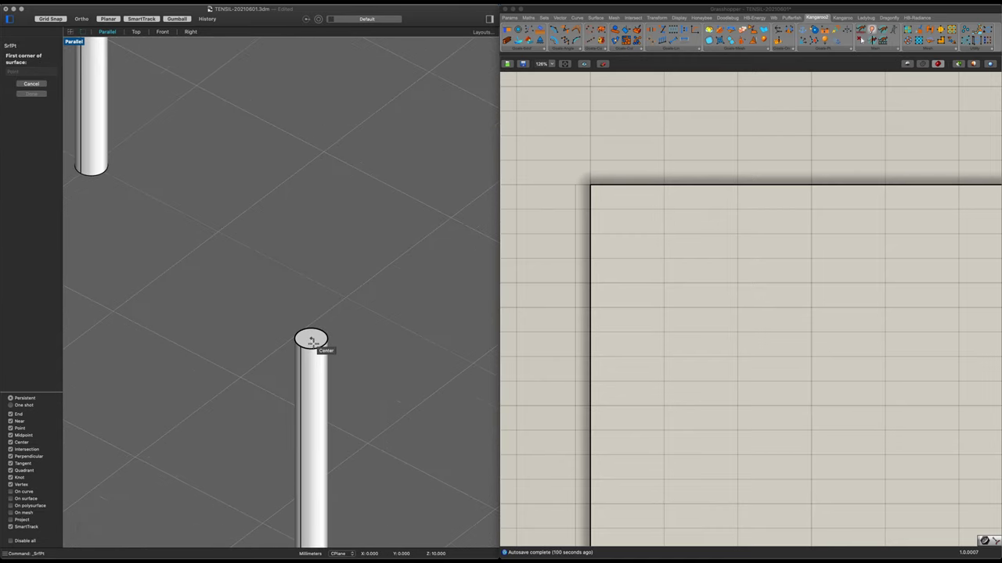
pyautogui.scroll(-6, 306, 342)
pyautogui.scroll(6, 377, 298)
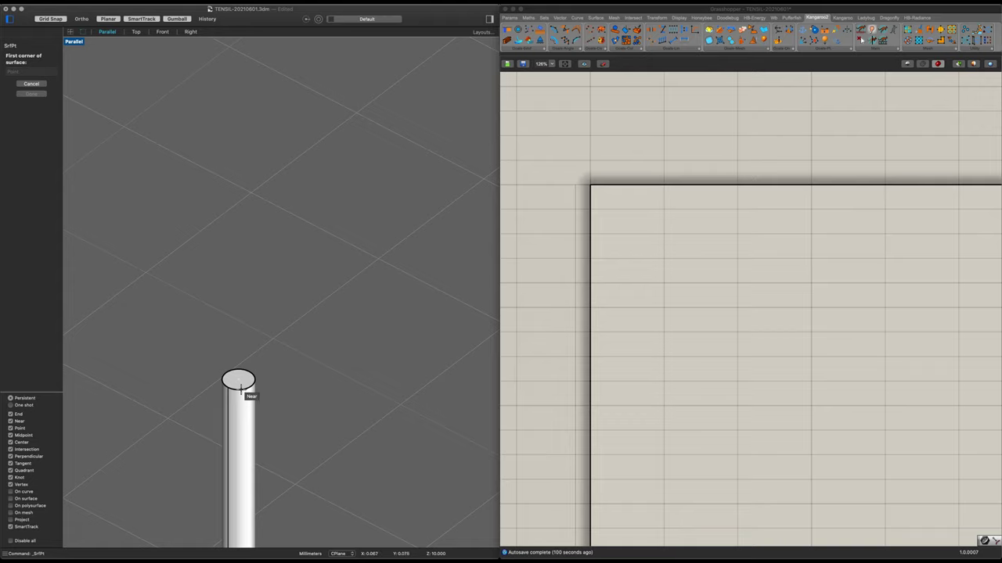
pyautogui.scroll(2, 250, 383)
pyautogui.press('Escape')
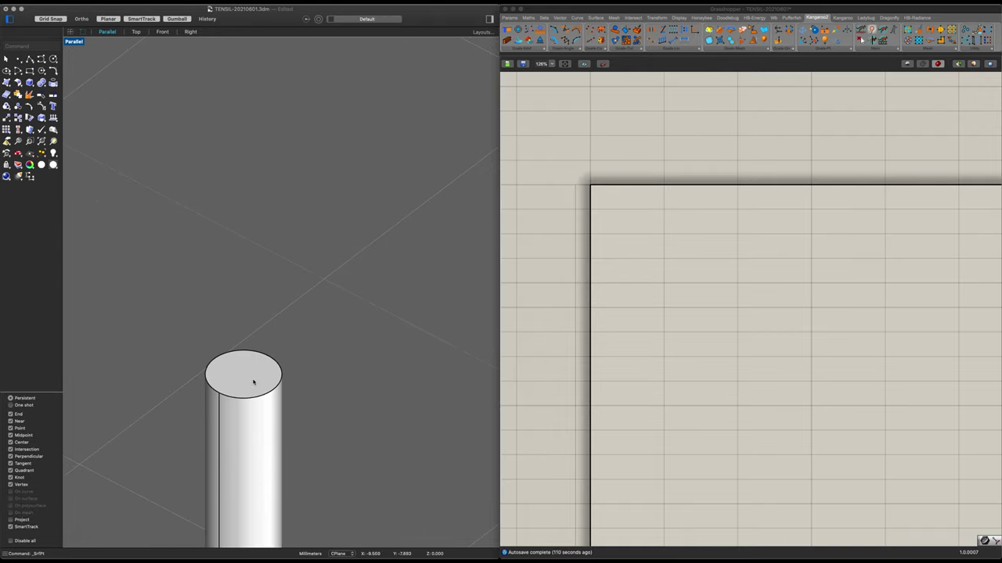
# Create a four-corner surface spanning the centres of the four post tops.
pyautogui.press('Return')
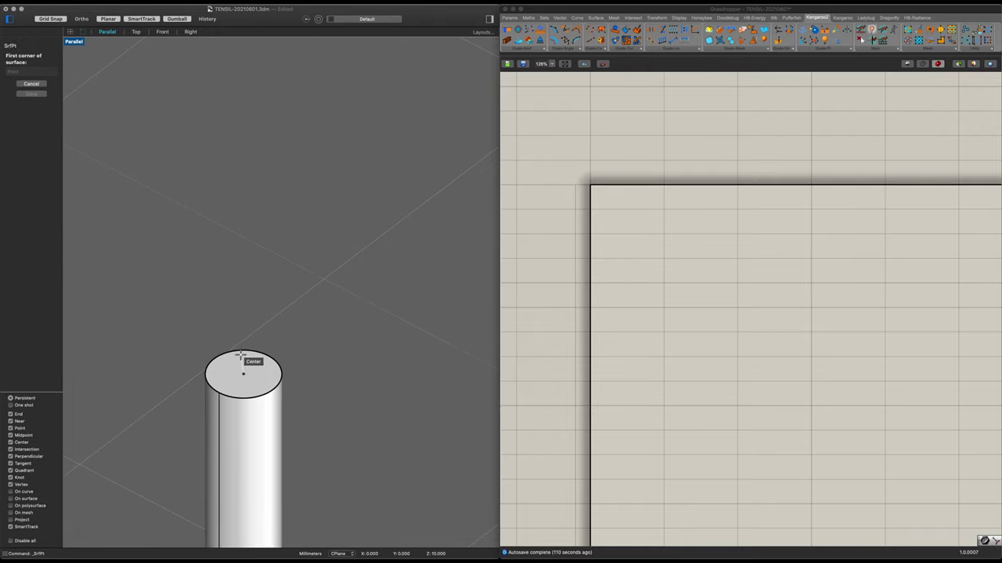
pyautogui.click(243, 354)
pyautogui.scroll(-4, 258, 392)
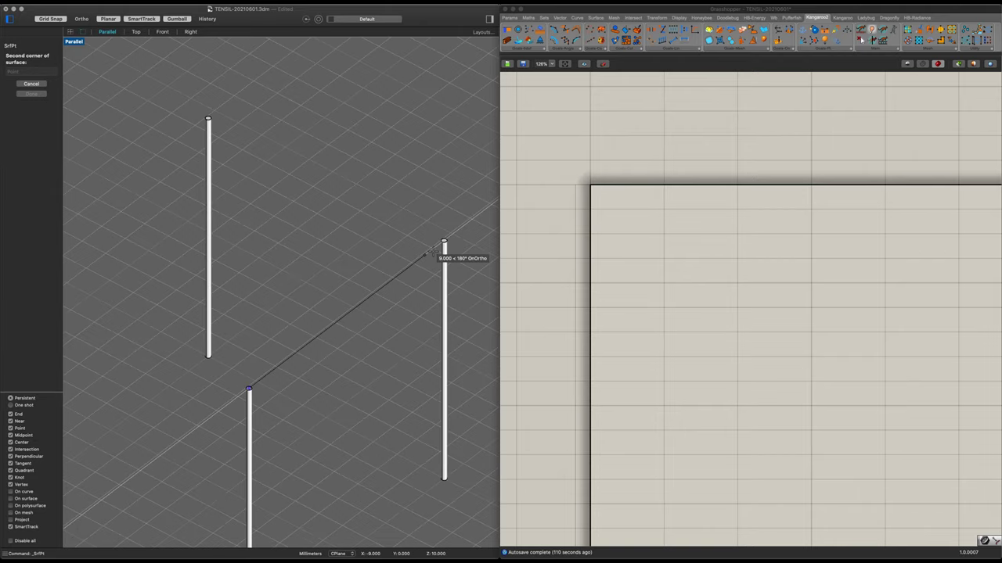
pyautogui.scroll(4, 442, 251)
pyautogui.click(424, 244)
pyautogui.scroll(-4, 434, 246)
pyautogui.scroll(4, 289, 176)
pyautogui.scroll(3, 313, 200)
pyautogui.click(335, 210)
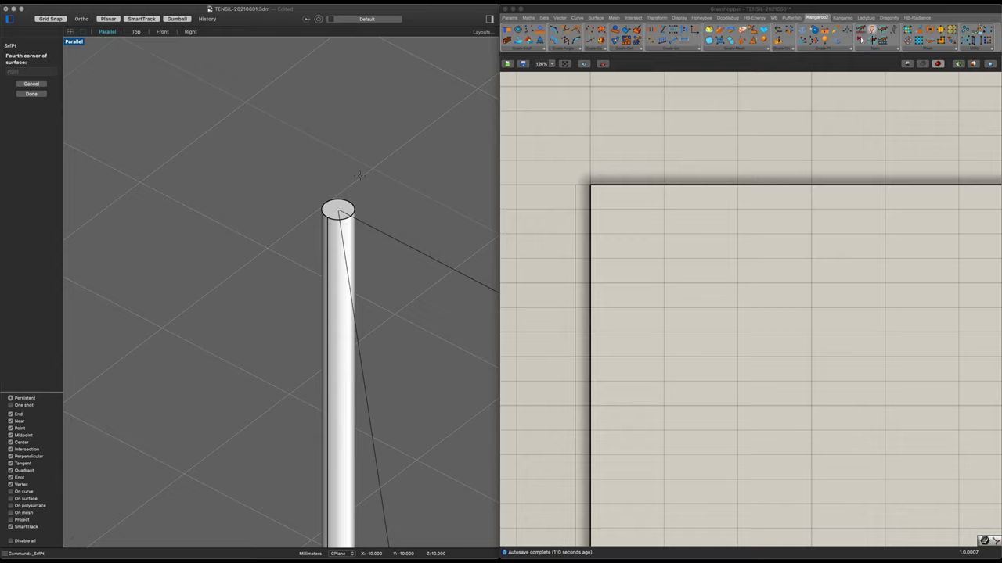
pyautogui.scroll(-4, 329, 219)
pyautogui.scroll(4, 304, 229)
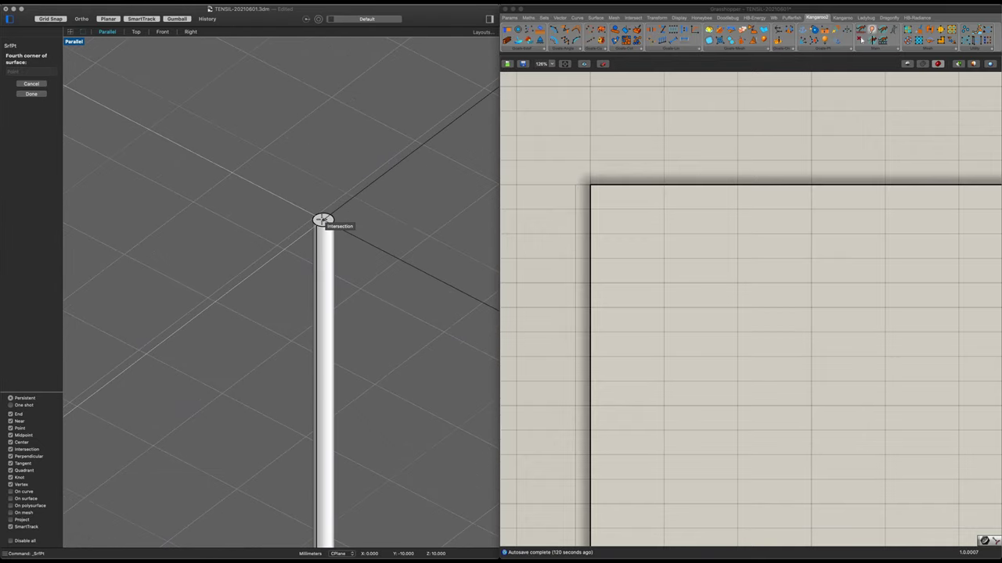
pyautogui.click(321, 220)
# In Grasshopper, add a Surface parameter and reference the flat canopy surface from the Rhino model in it.
pyautogui.scroll(-5, 286, 225)
pyautogui.scroll(3, 226, 235)
pyautogui.scroll(-1, 237, 222)
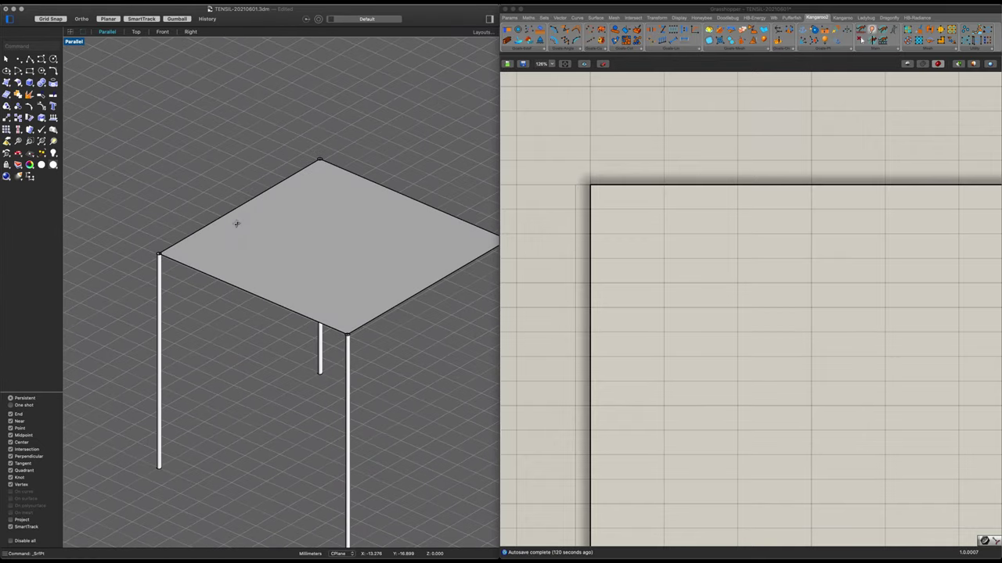
pyautogui.scroll(2, 290, 300)
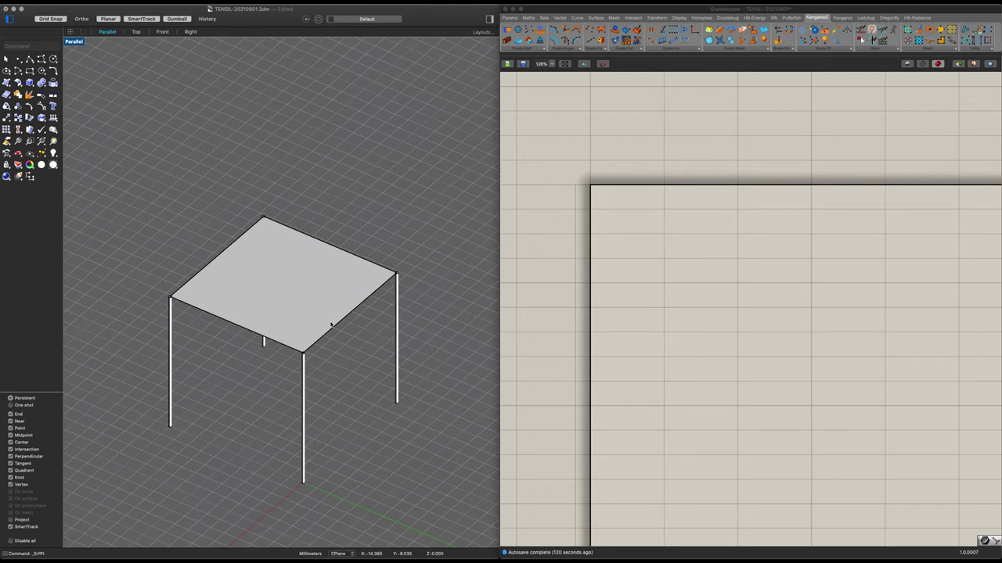
pyautogui.moveTo(331, 323); pyautogui.dragTo(361, 318, button='right')
pyautogui.moveTo(646, 313); pyautogui.dragTo(626, 279, button='right')
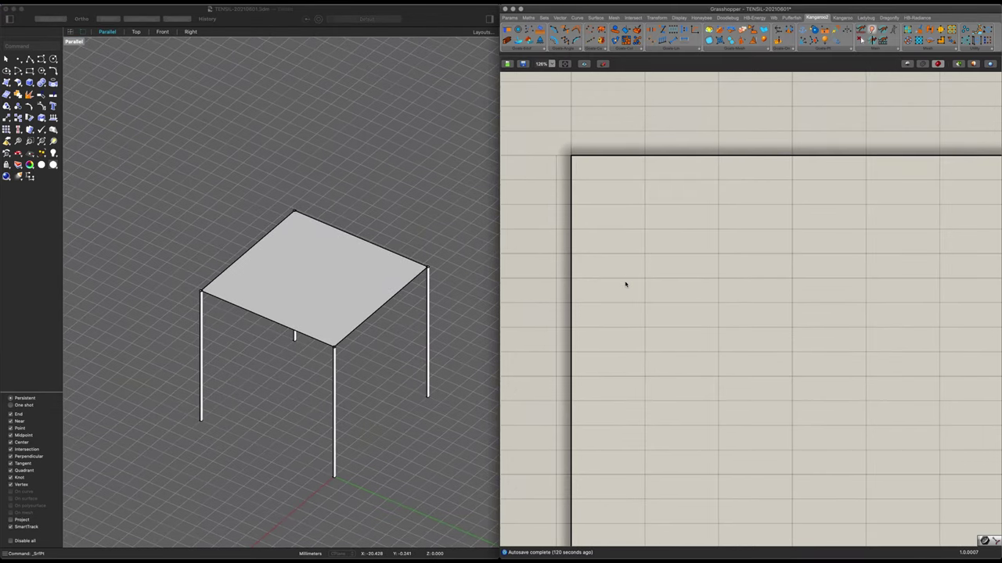
pyautogui.doubleClick(625, 283)
pyautogui.write('surf')
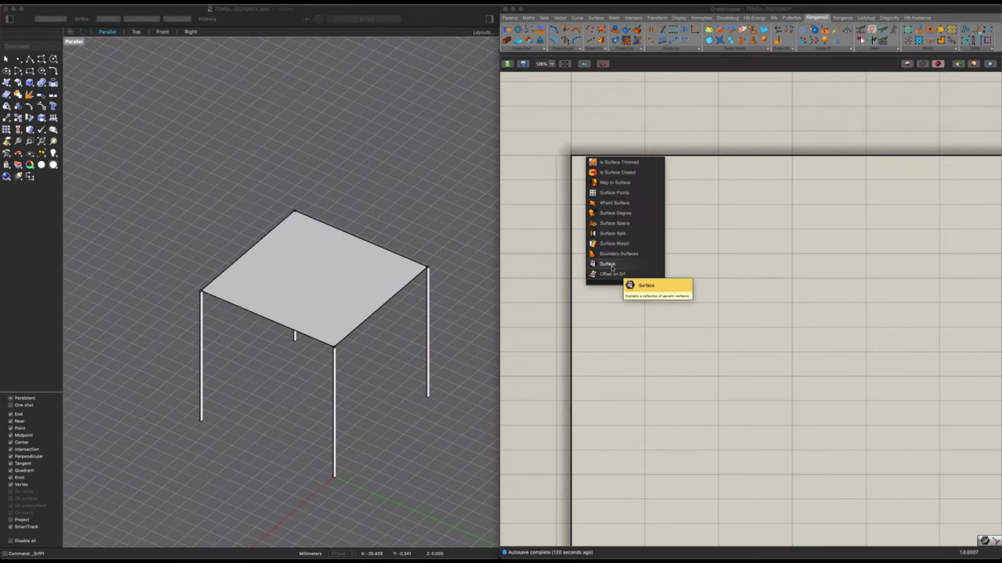
pyautogui.click(621, 265)
pyautogui.rightClick(623, 280)
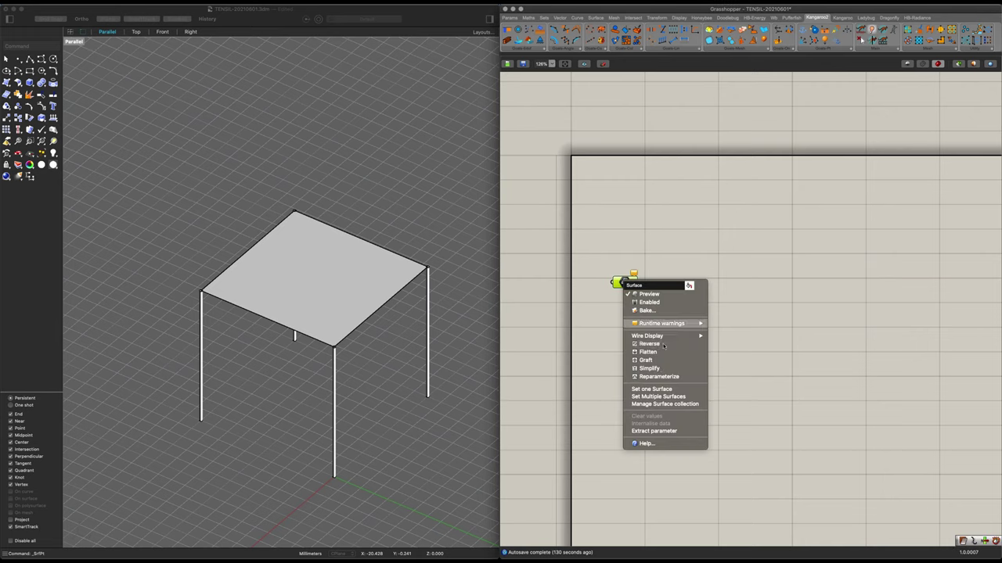
pyautogui.click(634, 389)
pyautogui.click(349, 280)
pyautogui.moveTo(623, 280); pyautogui.dragTo(618, 327)
# Add a Mesh Surface component and feed the Surface parameter into its Surface input.
pyautogui.click(713, 273)
pyautogui.doubleClick(712, 270)
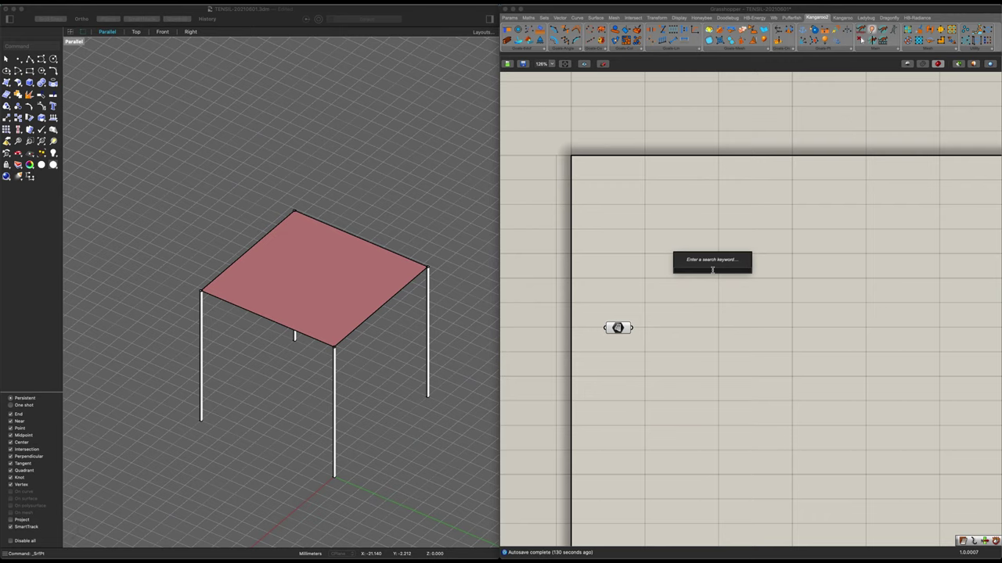
pyautogui.write('mesh')
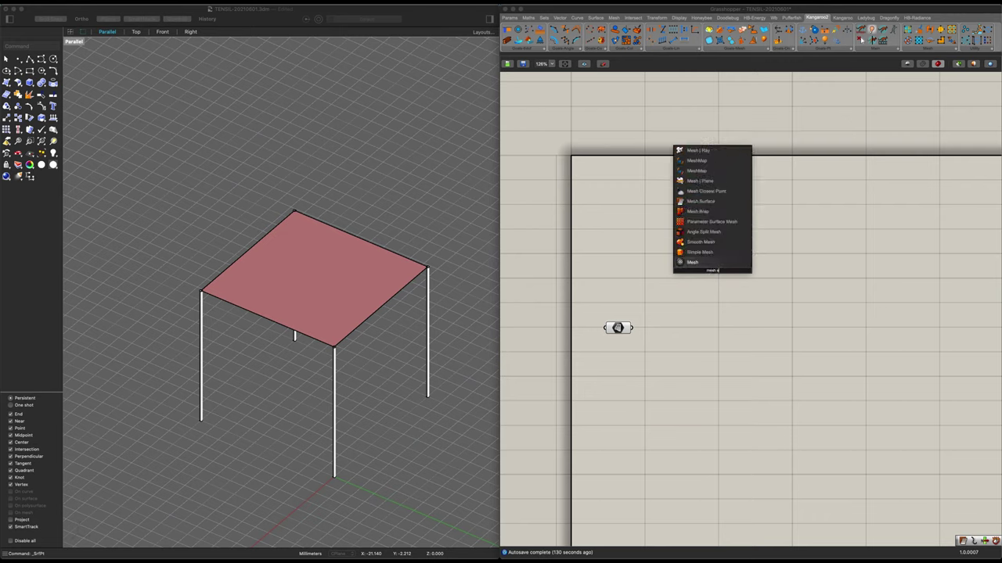
pyautogui.write(' surf')
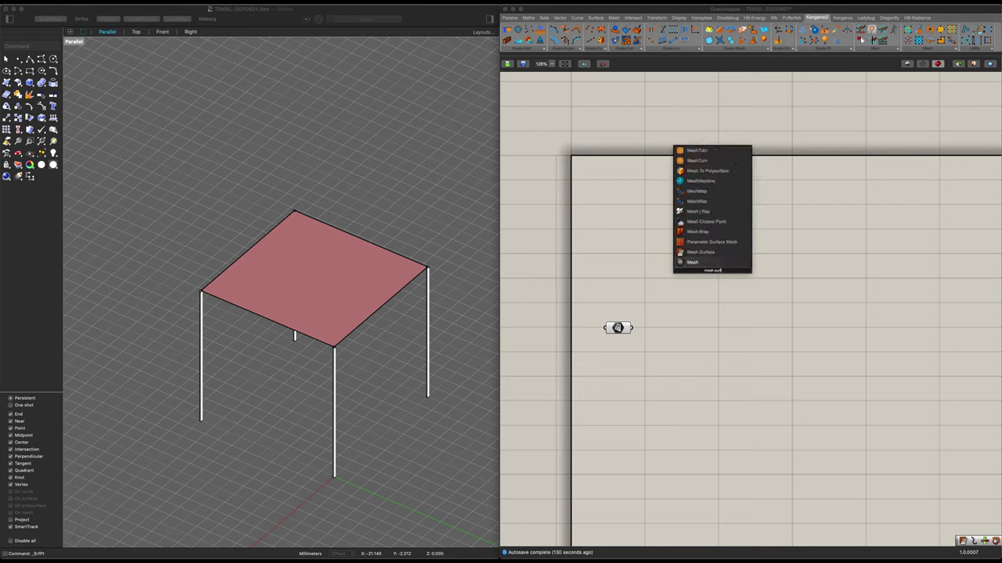
pyautogui.press('Up')
pyautogui.press('Return')
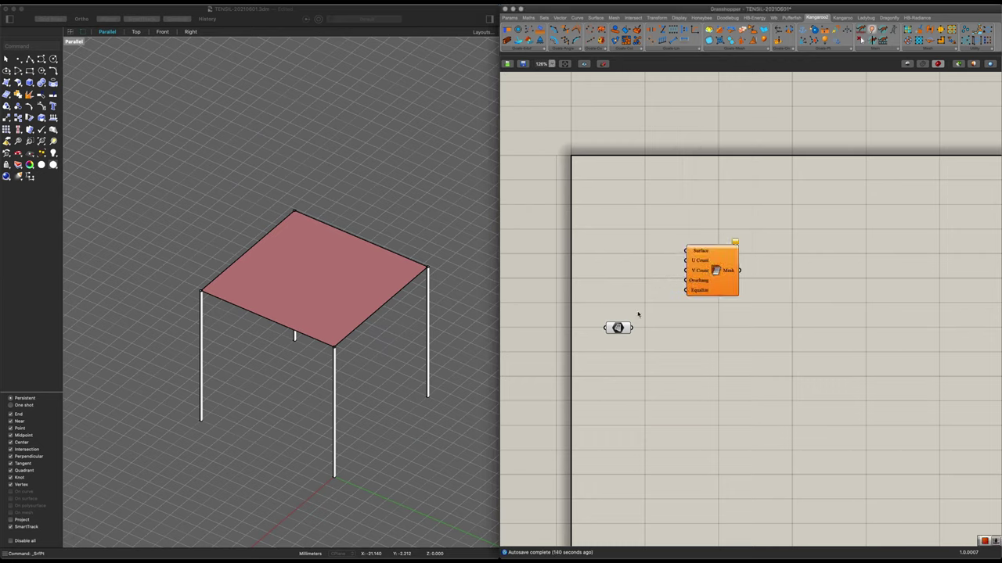
pyautogui.moveTo(653, 327); pyautogui.dragTo(689, 251)
pyautogui.click(710, 252)
# Add a number slider set to 20 and connect it to the mesh component's U Count and V Count.
pyautogui.scroll(2, 587, 305)
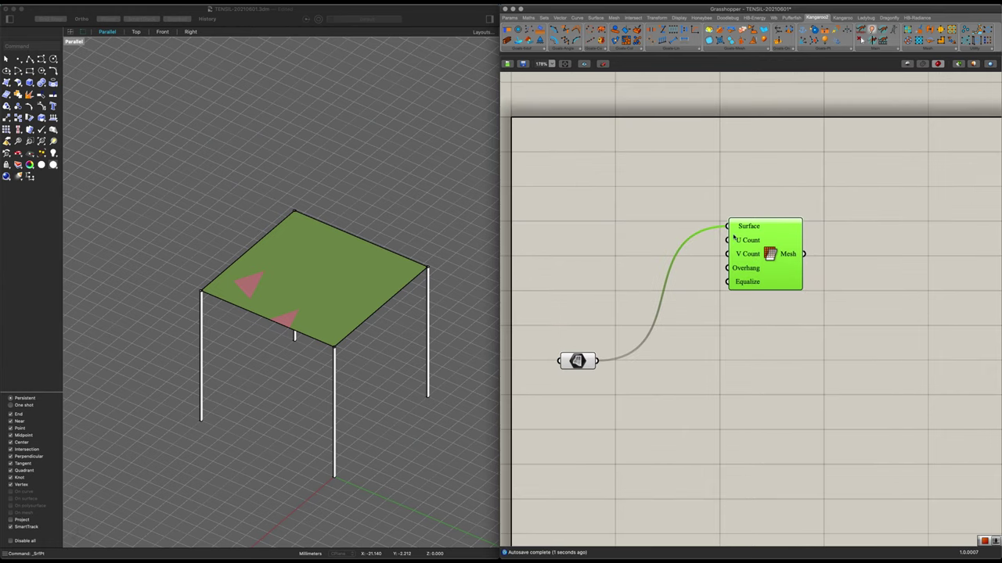
pyautogui.click(594, 255)
pyautogui.doubleClick(594, 254)
pyautogui.write('20')
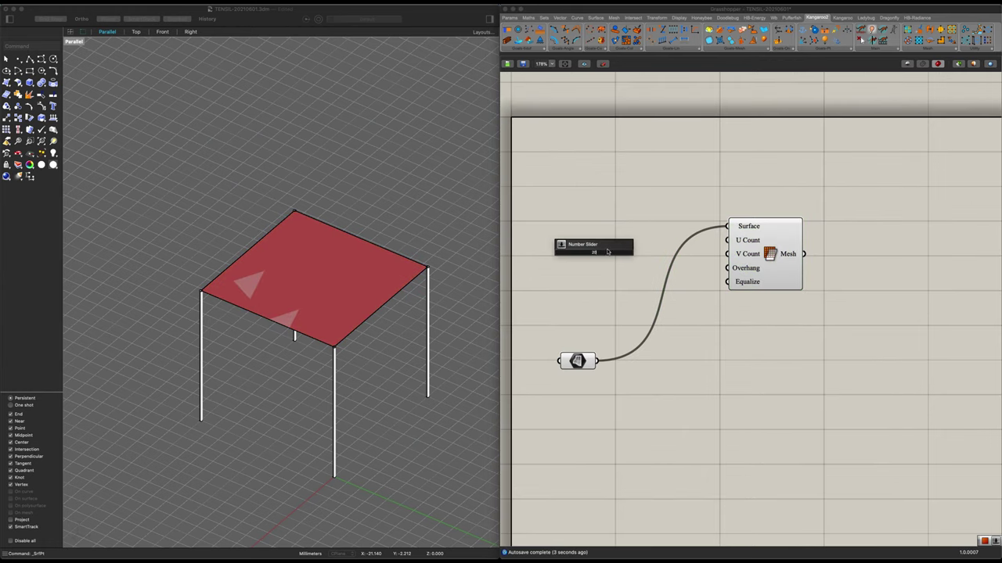
pyautogui.moveTo(662, 252); pyautogui.dragTo(728, 240)
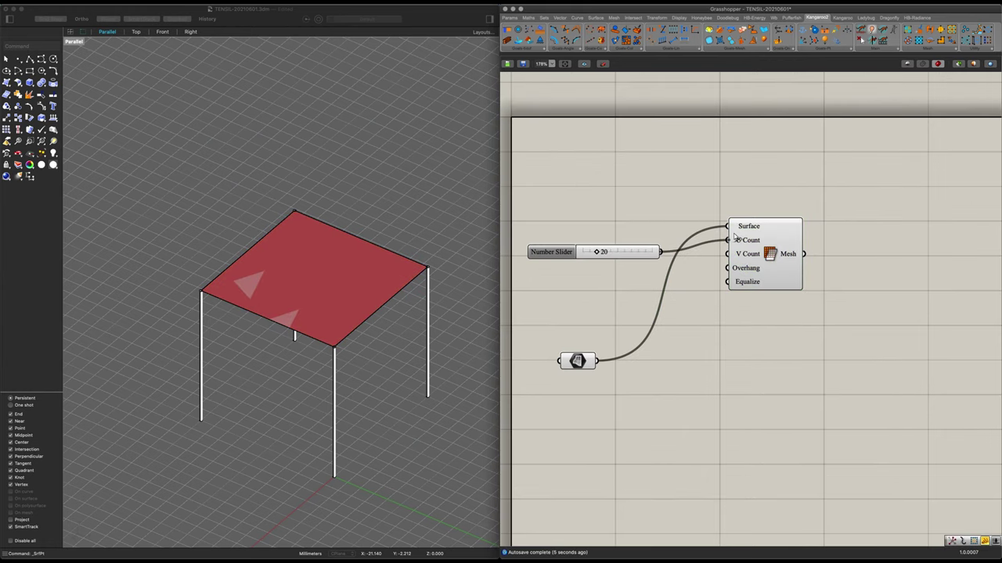
pyautogui.moveTo(662, 252); pyautogui.dragTo(727, 254)
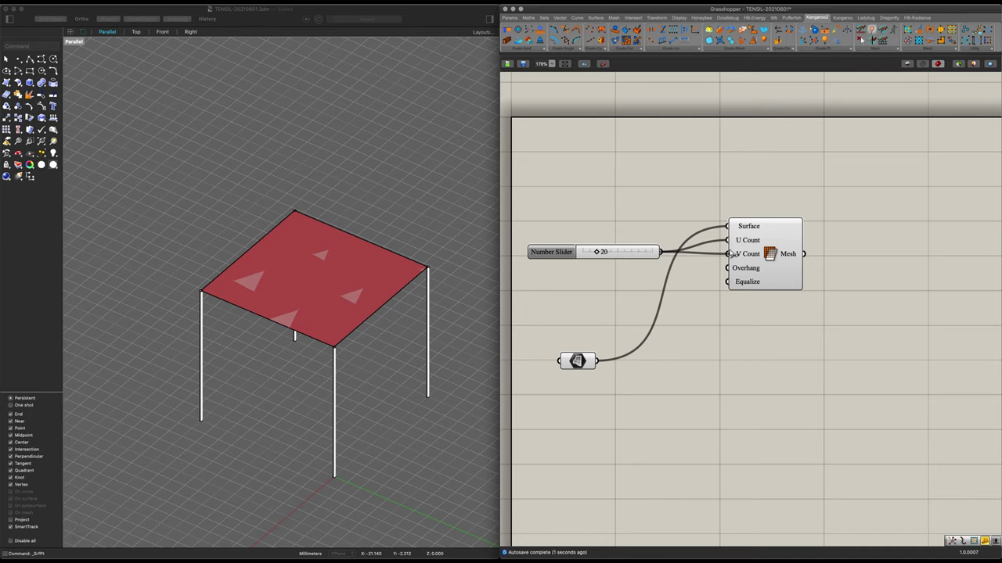
pyautogui.moveTo(639, 253); pyautogui.dragTo(685, 247)
pyautogui.click(719, 298)
# Add a curve Explode component below the mesh component and connect the Surface parameter to its Curve input.
pyautogui.scroll(-1, 723, 313)
pyautogui.moveTo(723, 314); pyautogui.dragTo(748, 219, button='right')
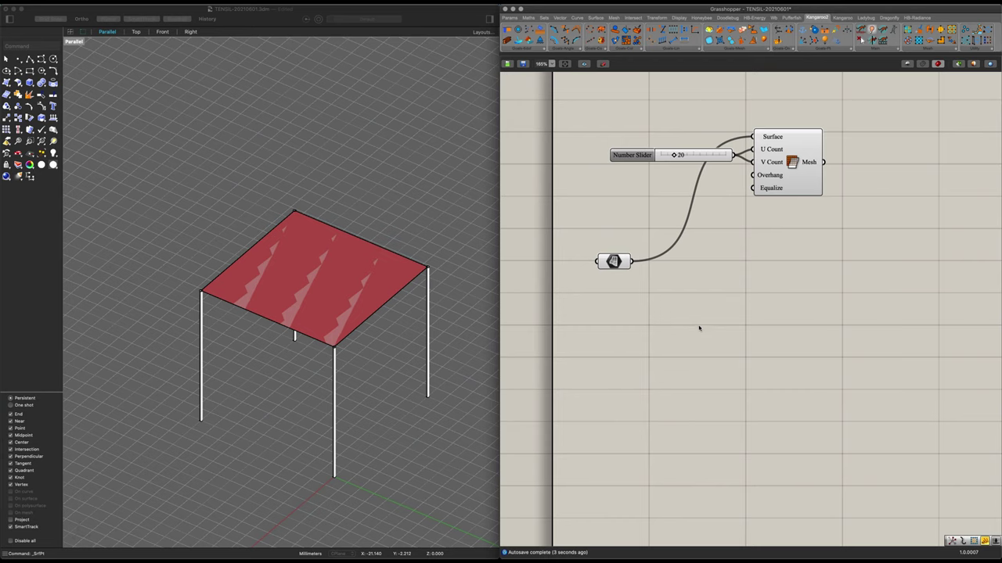
pyautogui.doubleClick(699, 329)
pyautogui.write('explode')
pyautogui.press('Return')
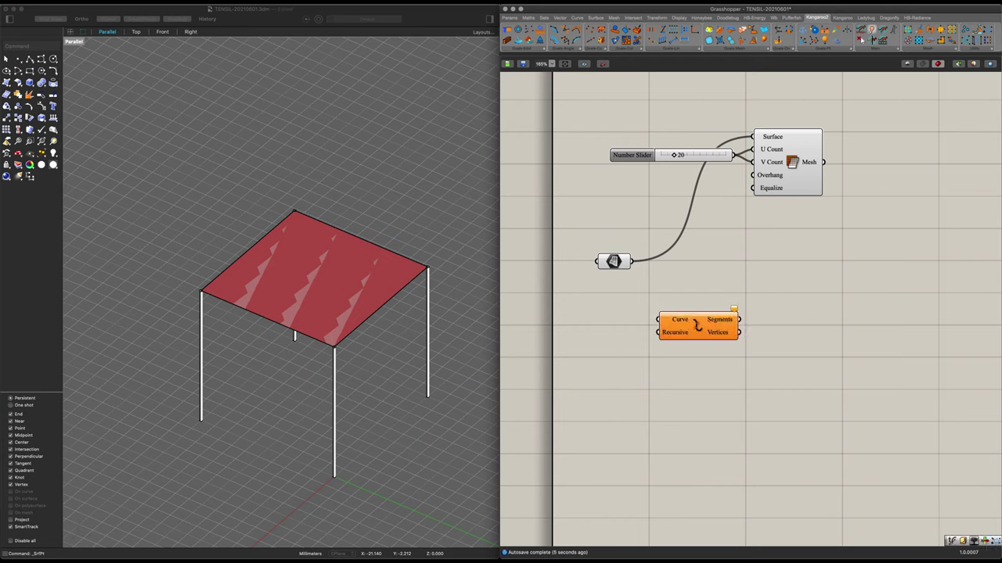
pyautogui.moveTo(633, 261); pyautogui.dragTo(658, 319)
pyautogui.moveTo(721, 339); pyautogui.dragTo(701, 319)
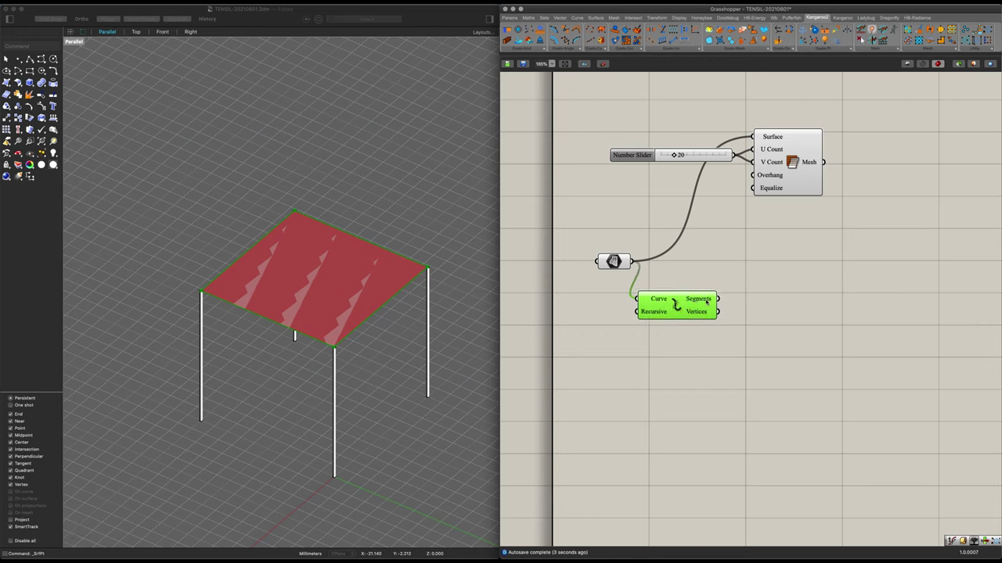
# Add a Join Curves component and connect the exploded Segments to its Curves input.
pyautogui.doubleClick(775, 312)
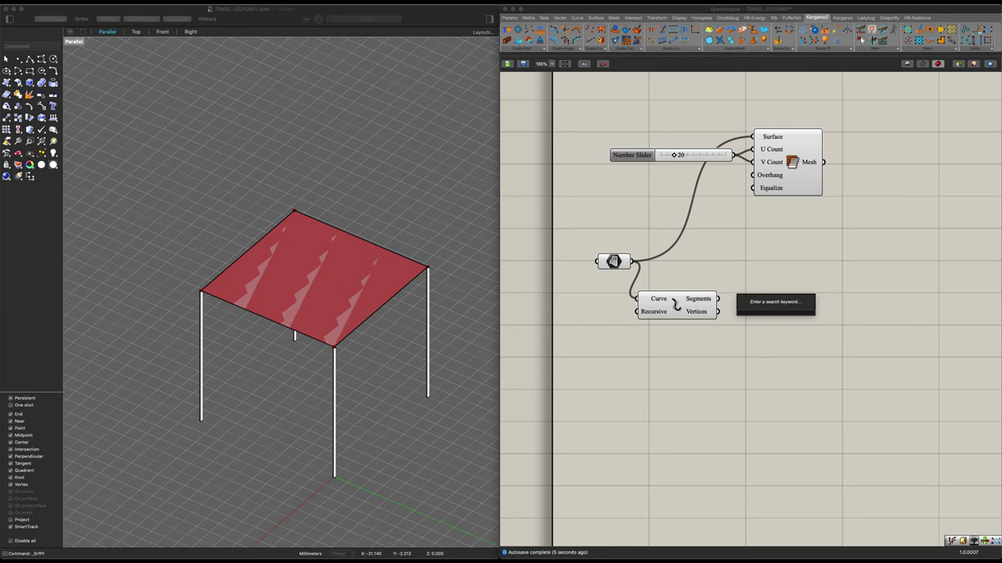
pyautogui.write('join')
pyautogui.click(746, 293)
pyautogui.moveTo(727, 305); pyautogui.dragTo(742, 306)
# Add an Area component and connect the joined Curves to its Geometry input.
pyautogui.moveTo(805, 351); pyautogui.dragTo(696, 332, button='right')
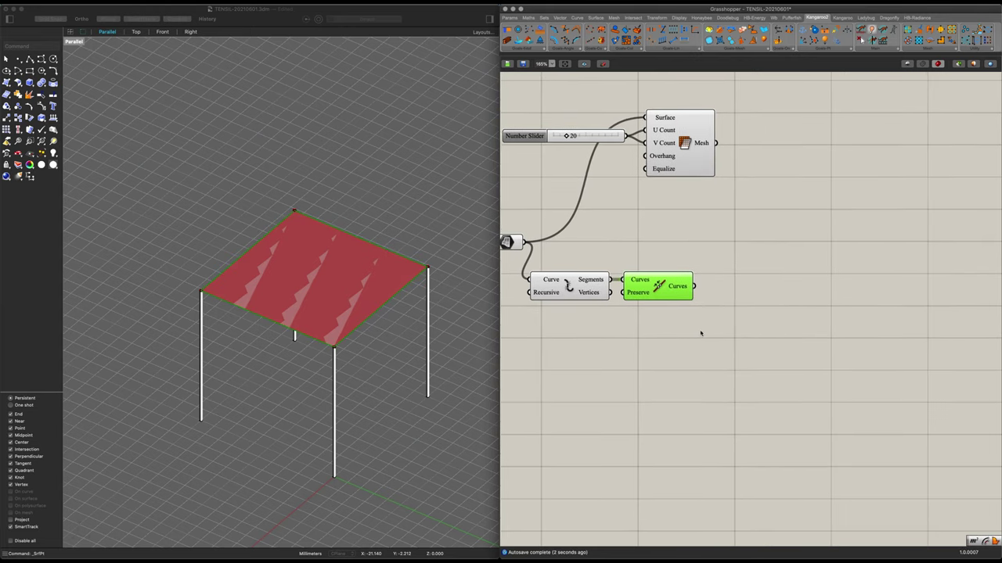
pyautogui.doubleClick(734, 354)
pyautogui.write('area')
pyautogui.press('Return')
pyautogui.moveTo(730, 319); pyautogui.dragTo(758, 299)
pyautogui.moveTo(693, 285); pyautogui.dragTo(721, 299)
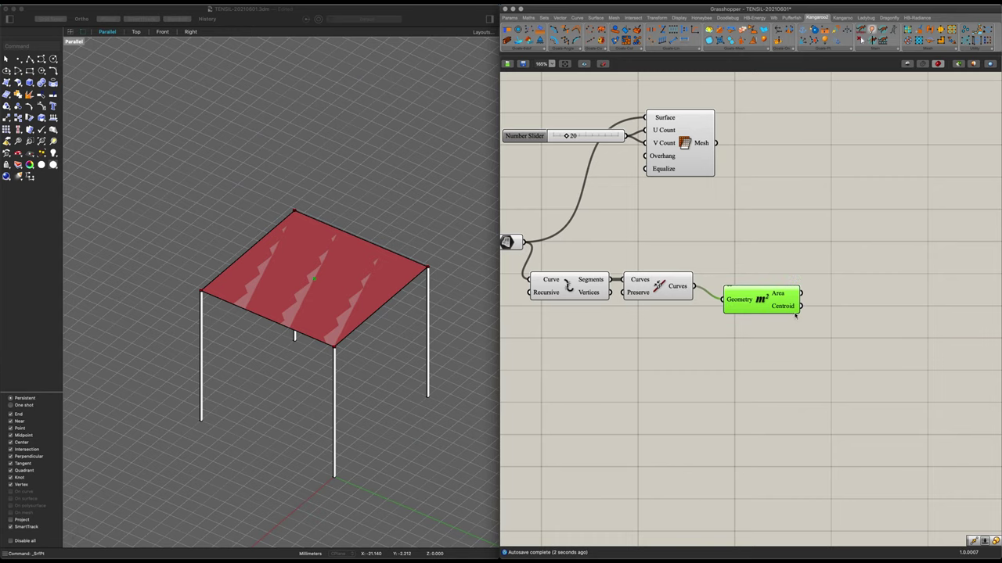
# Add a Move component and connect the area's Centroid to its Geometry input.
pyautogui.moveTo(803, 343); pyautogui.dragTo(809, 338, button='right')
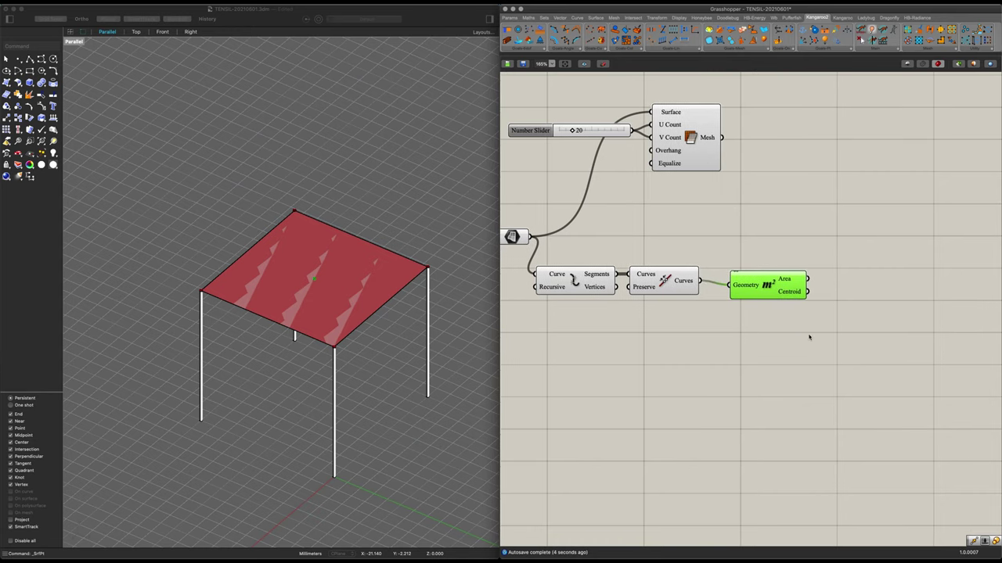
pyautogui.doubleClick(809, 341)
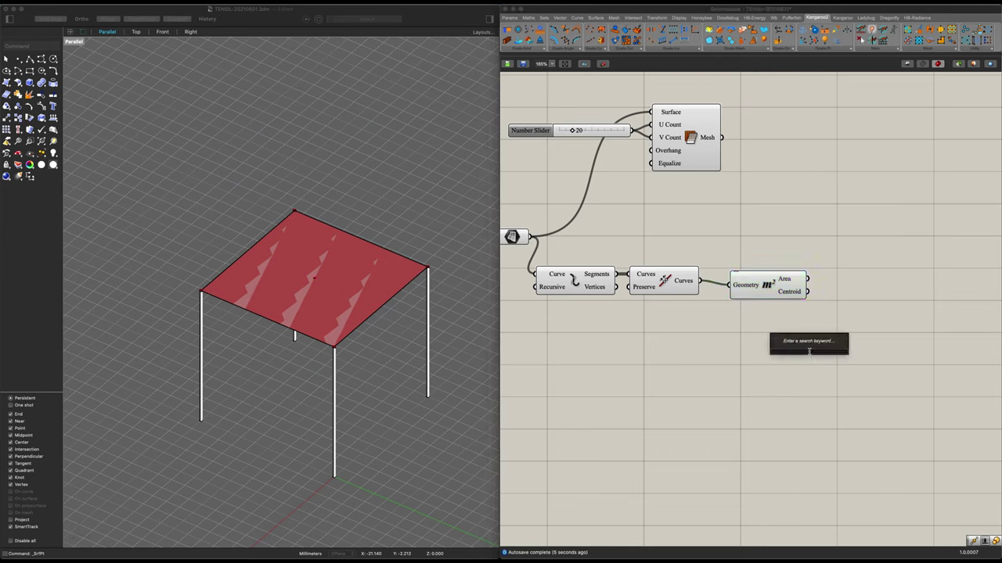
pyautogui.write('move')
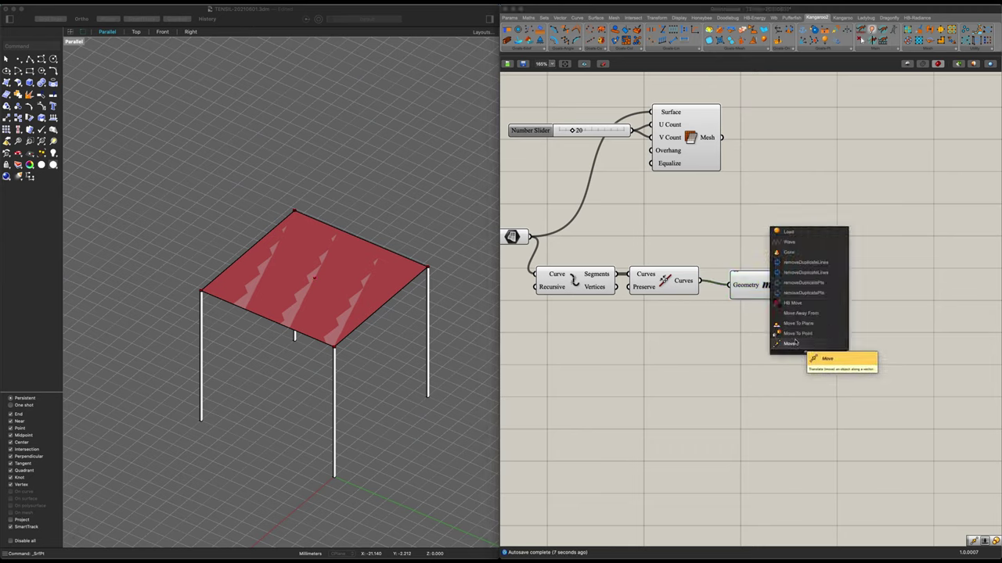
pyautogui.click(806, 344)
pyautogui.moveTo(806, 351); pyautogui.dragTo(865, 335)
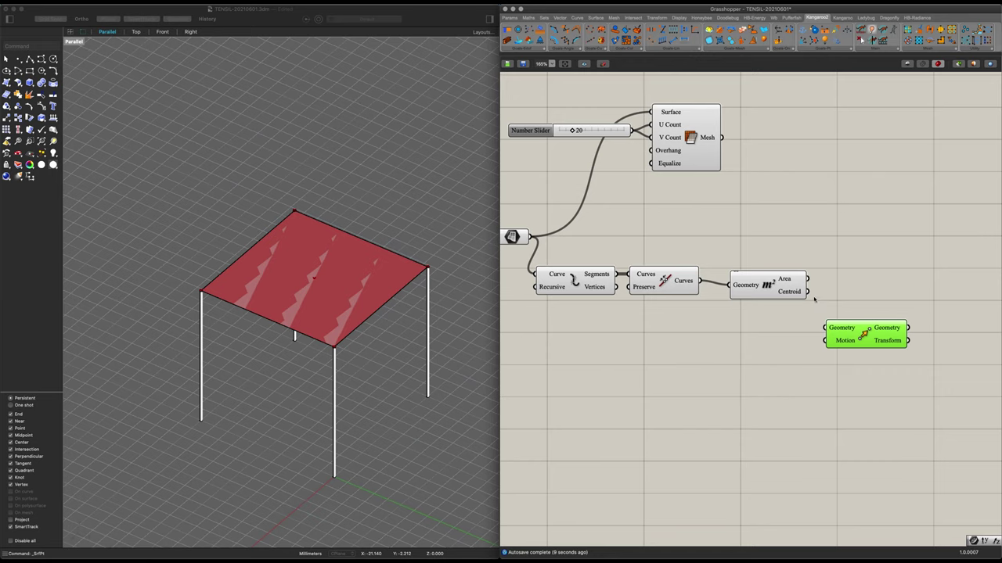
pyautogui.moveTo(810, 293); pyautogui.dragTo(825, 329)
# Add a Unit Z vector component and connect it to the Move component's Motion input.
pyautogui.moveTo(322, 162); pyautogui.dragTo(430, 197, button='right')
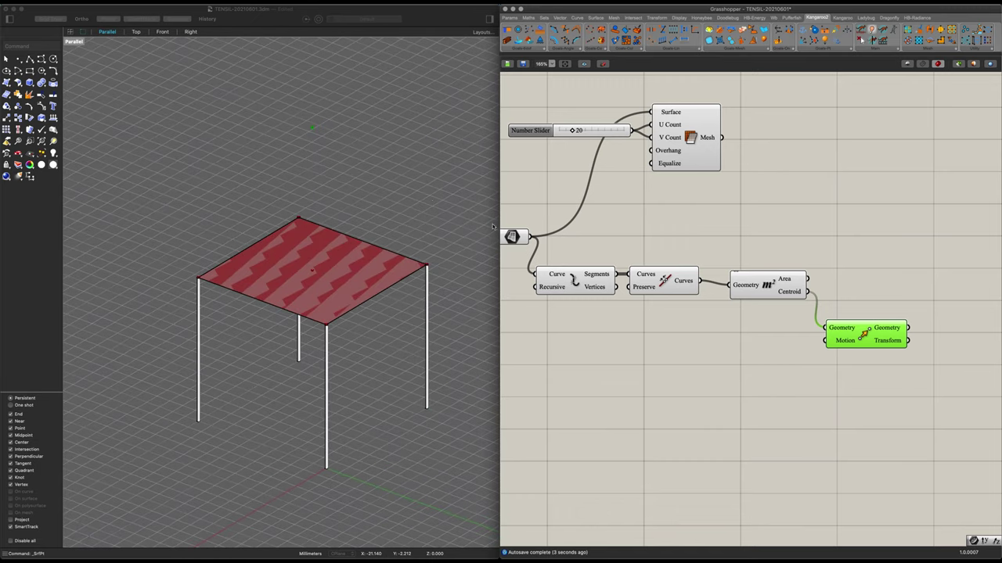
pyautogui.doubleClick(760, 347)
pyautogui.write('z')
pyautogui.click(753, 341)
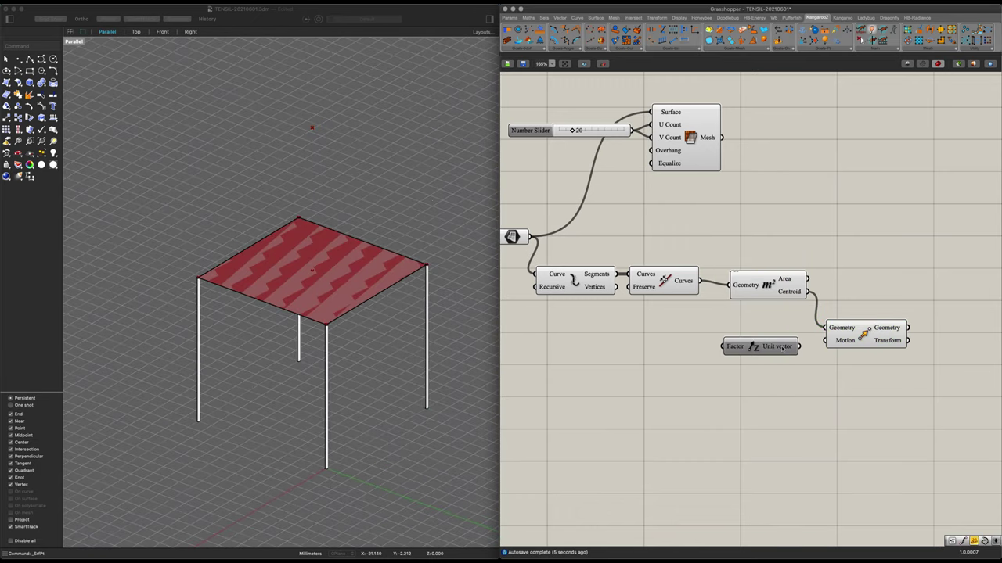
pyautogui.moveTo(800, 352)
pyautogui.mouseDown()
pyautogui.moveTo(834, 345)
pyautogui.moveTo(773, 347)
pyautogui.moveTo(784, 342)
pyautogui.mouseUp()
# Add a number slider with a value of 10, connect it to the Unit Z Factor, and lower it to 5.
pyautogui.doubleClick(655, 355)
pyautogui.write('10')
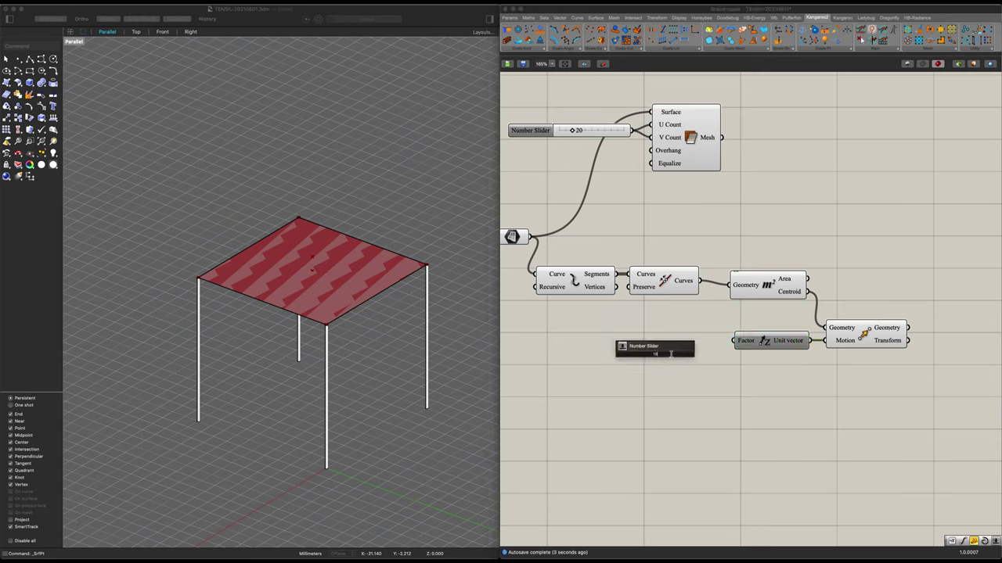
pyautogui.press('Return')
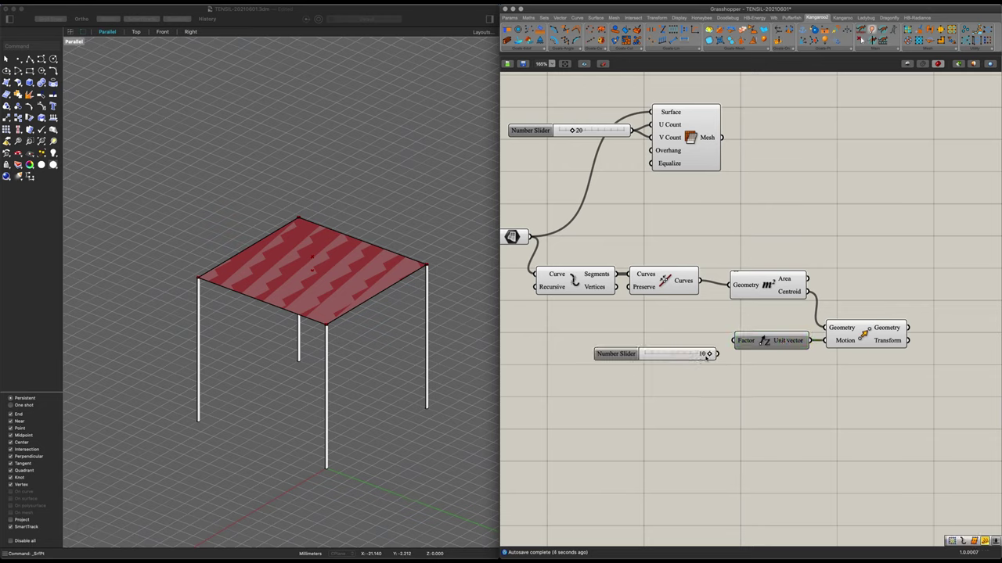
pyautogui.moveTo(717, 354); pyautogui.dragTo(681, 350)
pyautogui.click(691, 361)
pyautogui.scroll(-1, 691, 362)
pyautogui.moveTo(840, 376); pyautogui.dragTo(778, 376, button='right')
pyautogui.moveTo(332, 375); pyautogui.dragTo(333, 332, button='right')
pyautogui.scroll(-1, 766, 388)
pyautogui.moveTo(771, 382); pyautogui.dragTo(843, 496, button='right')
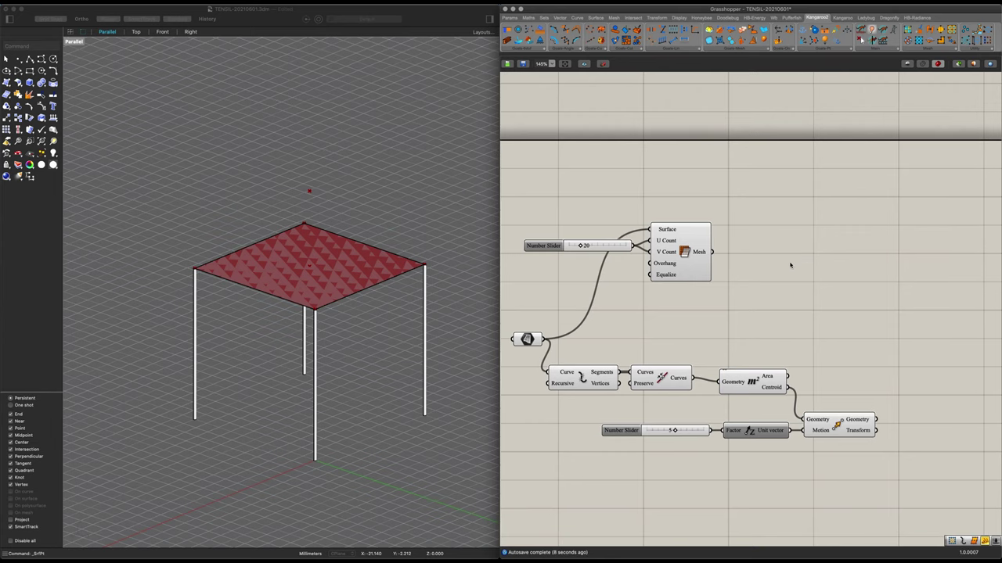
# Add a naked vertices component and connect the surface Mesh output to its Mesh input.
pyautogui.doubleClick(782, 283)
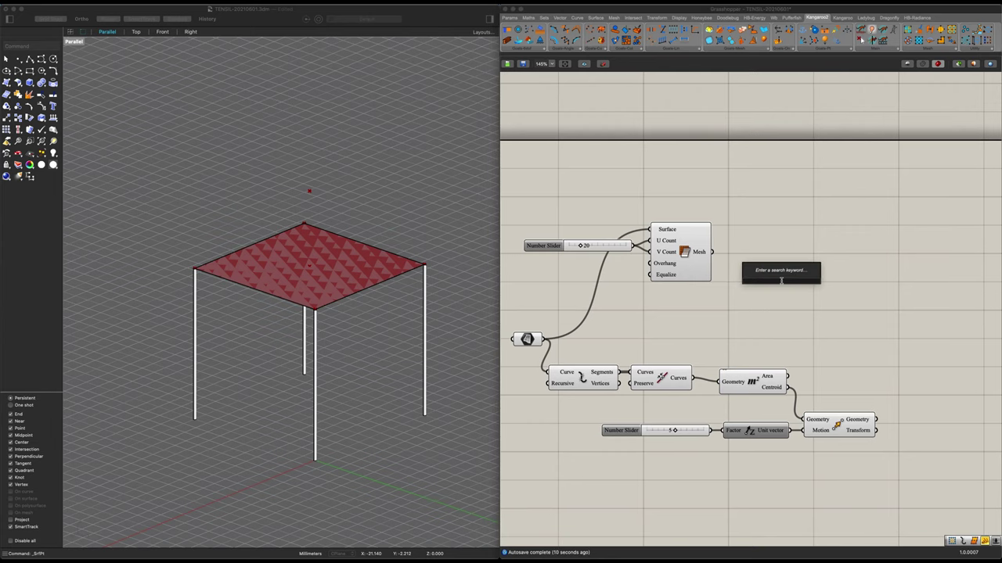
pyautogui.write('naked')
pyautogui.press('Return')
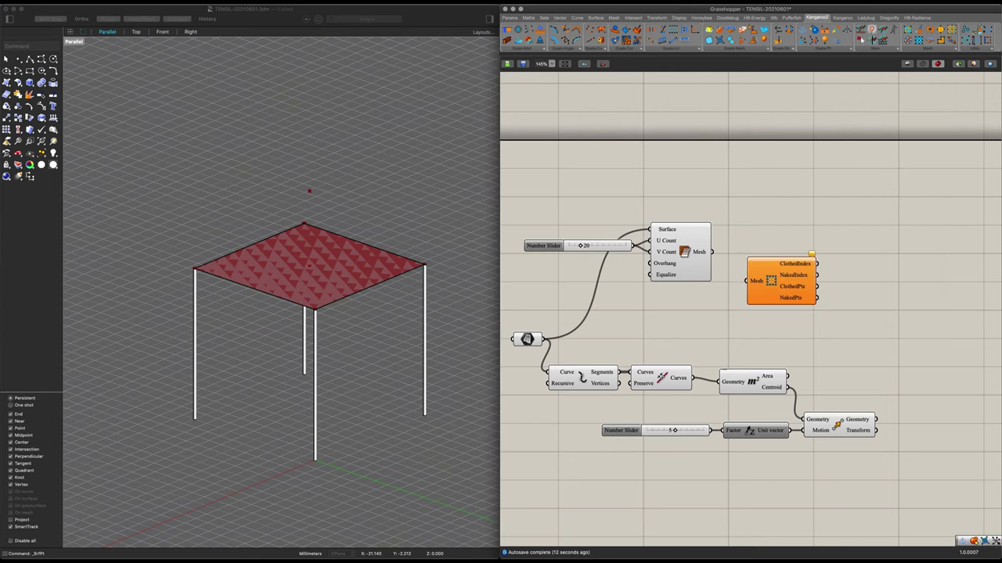
pyautogui.moveTo(713, 252); pyautogui.dragTo(749, 280)
pyautogui.moveTo(793, 319); pyautogui.dragTo(727, 277, button='right')
pyautogui.moveTo(722, 243); pyautogui.dragTo(769, 248)
pyautogui.moveTo(793, 300)
pyautogui.mouseDown(button='right')
pyautogui.moveTo(740, 258)
pyautogui.moveTo(787, 290)
pyautogui.moveTo(783, 273)
pyautogui.moveTo(788, 295)
pyautogui.mouseUp(button='right')
# Add a Closest Point component, feeding the moved Geometry into its Point input and ClothedPts into its Cloud input.
pyautogui.moveTo(850, 342); pyautogui.dragTo(751, 317, button='right')
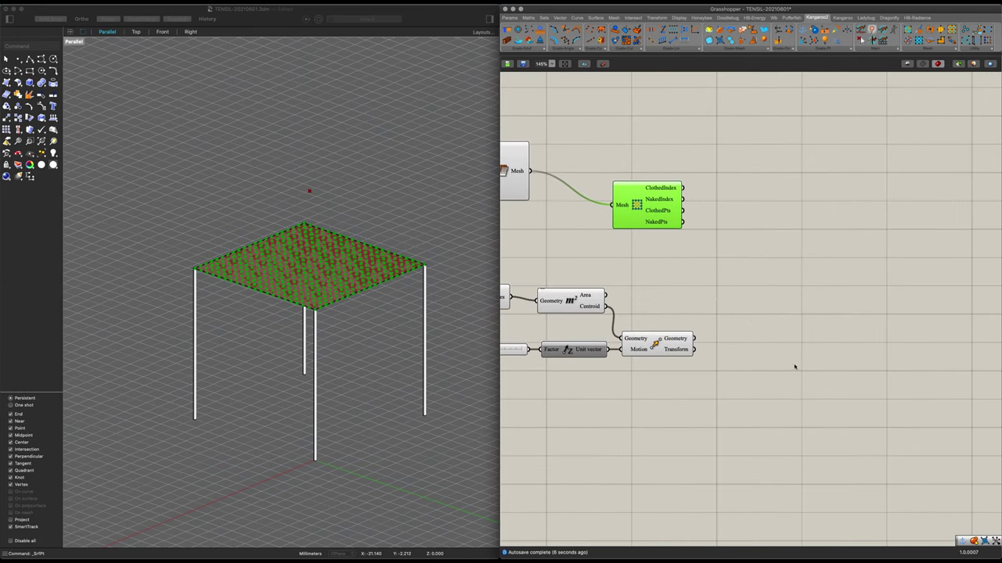
pyautogui.scroll(1, 774, 311)
pyautogui.doubleClick(771, 314)
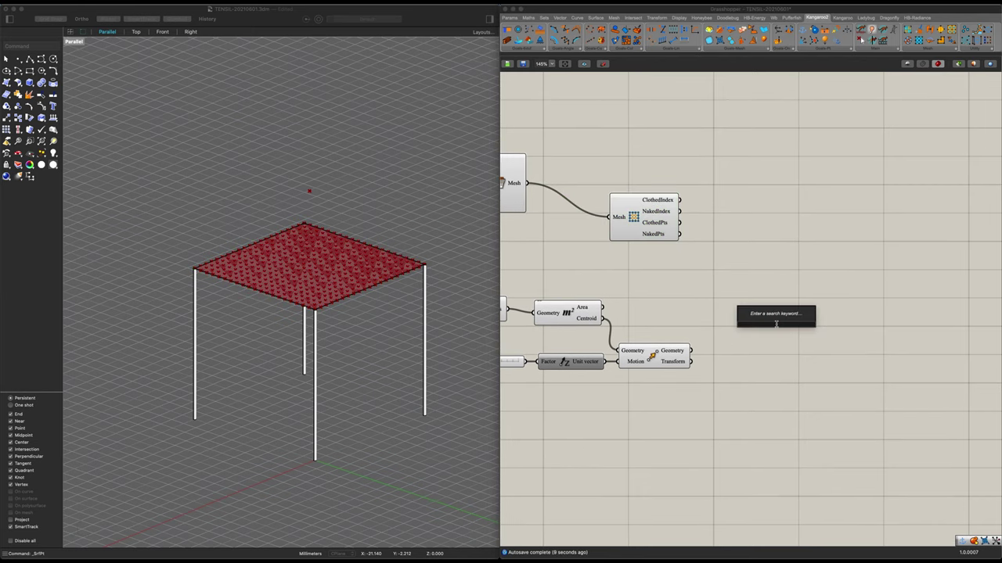
pyautogui.write('closed')
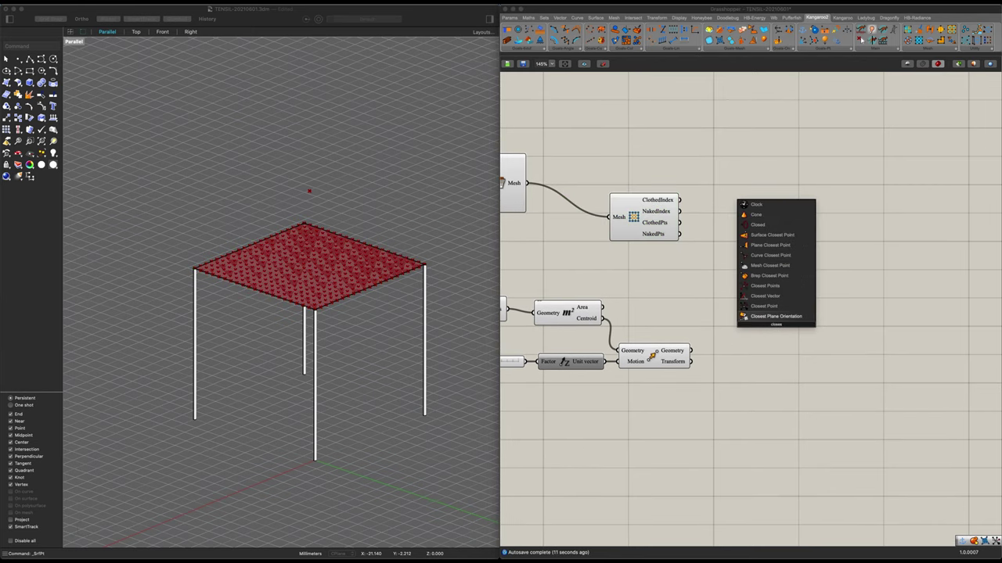
pyautogui.press('Up')
pyautogui.press('Up')
pyautogui.press('Up')
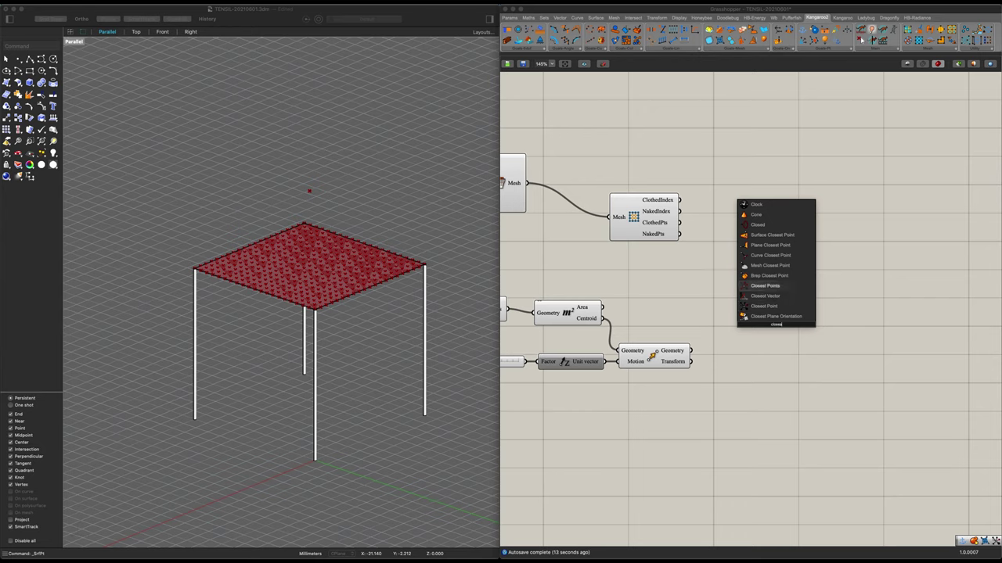
pyautogui.press('Down')
pyautogui.press('Down')
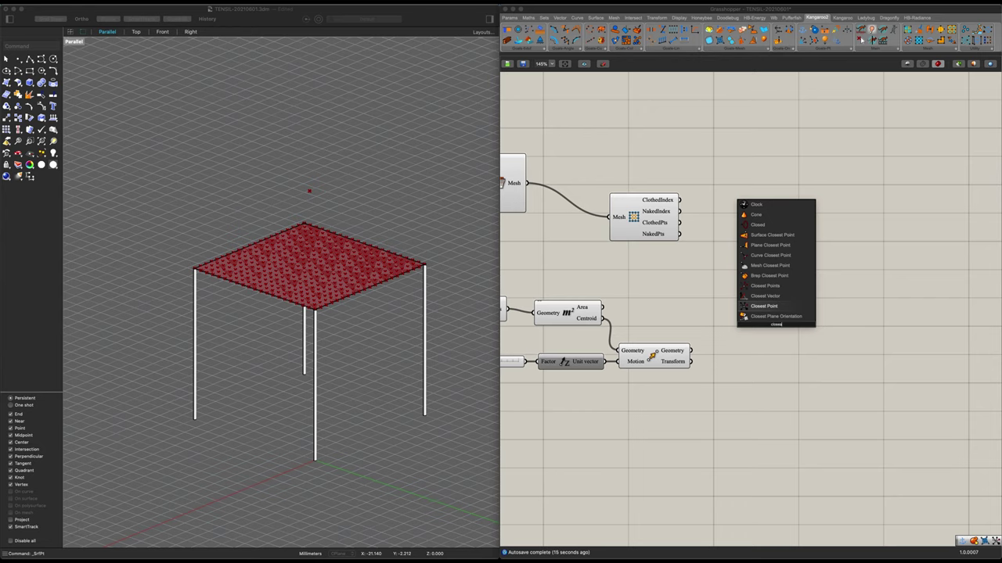
pyautogui.press('Return')
pyautogui.moveTo(692, 351); pyautogui.dragTo(742, 316)
pyautogui.click(660, 361)
pyautogui.click(760, 331)
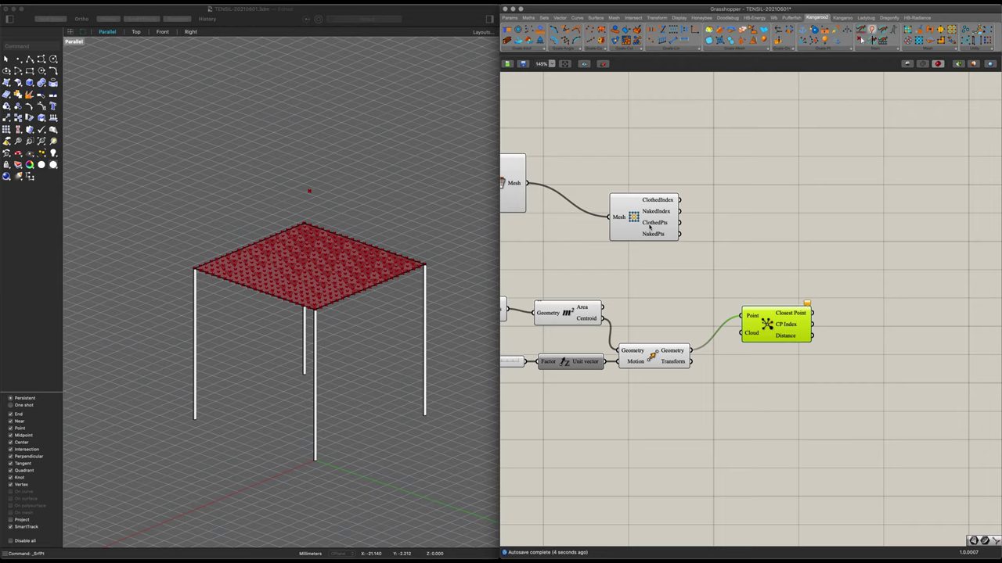
pyautogui.moveTo(678, 223); pyautogui.dragTo(775, 333)
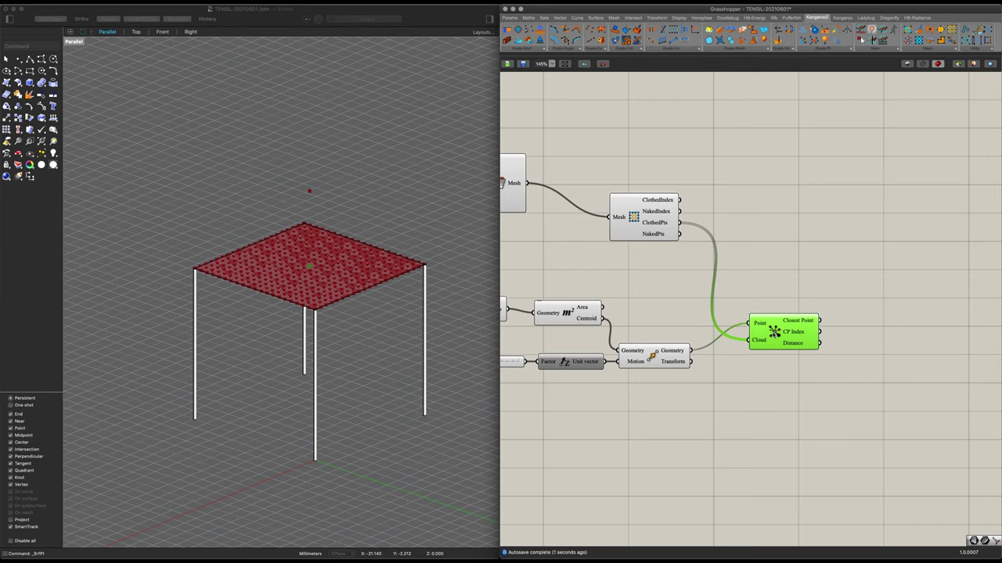
# Add an Anchor component with the Closest Point as its Point and the moved Geometry as its Target.
pyautogui.hscroll(5, 782, 383)
pyautogui.doubleClick(771, 379)
pyautogui.write('anchor')
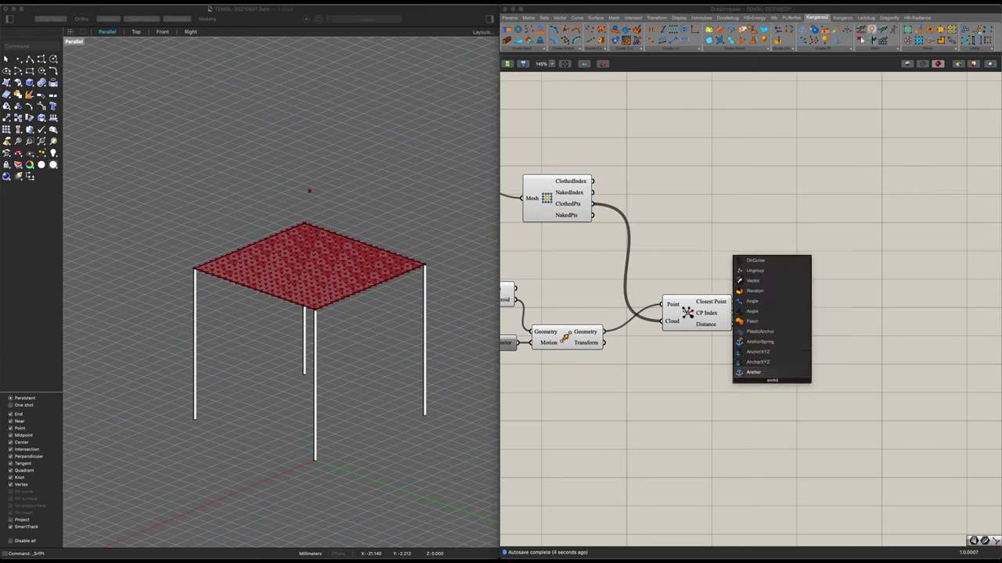
pyautogui.press('Return')
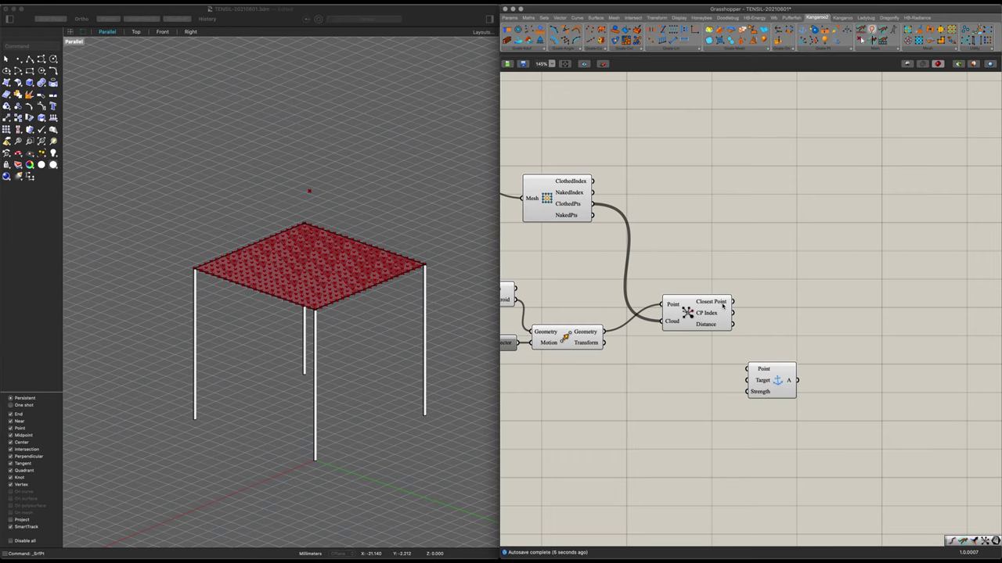
pyautogui.moveTo(733, 302); pyautogui.dragTo(750, 369)
pyautogui.moveTo(708, 395); pyautogui.dragTo(797, 358)
# Duplicate the Closest Point and Anchor components below the originals.
pyautogui.moveTo(763, 385); pyautogui.dragTo(900, 313, button='right')
pyautogui.moveTo(949, 341); pyautogui.dragTo(820, 374)
pyautogui.press('super+c')
pyautogui.press('super+v')
# Add a Divide Curve component and connect the joined Curves to its Curve input.
pyautogui.moveTo(764, 407); pyautogui.dragTo(843, 407, button='right')
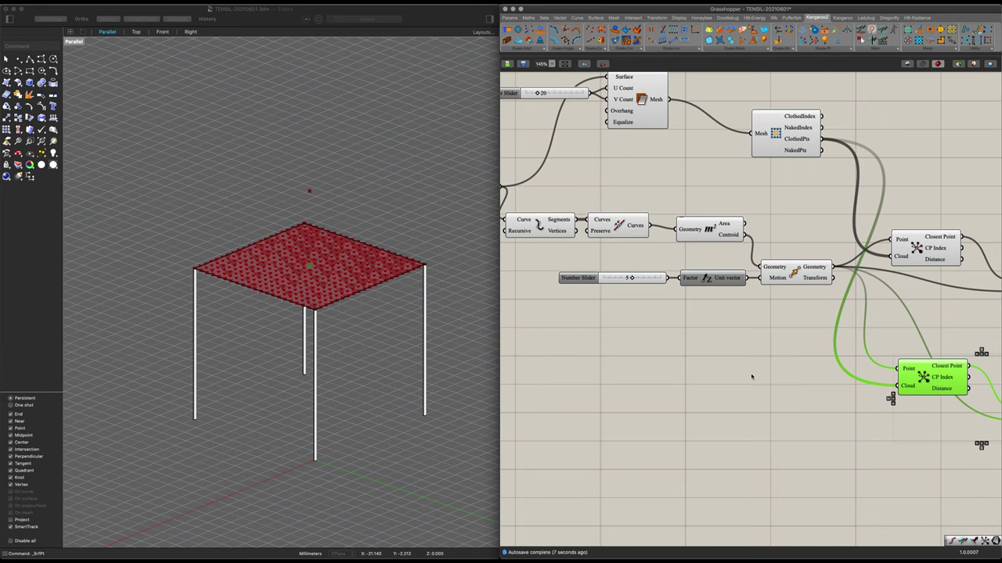
pyautogui.doubleClick(697, 383)
pyautogui.write('divide')
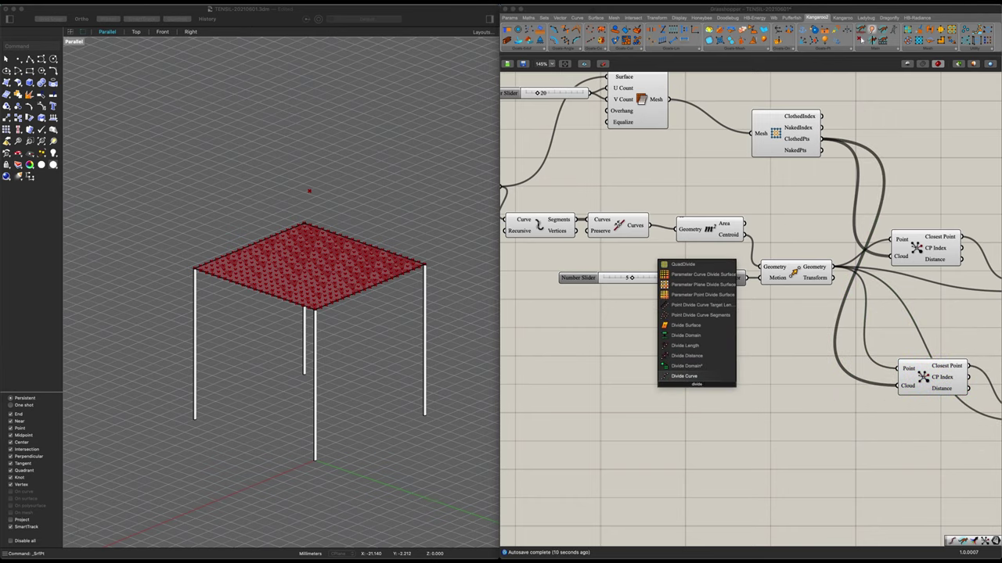
pyautogui.press('Return')
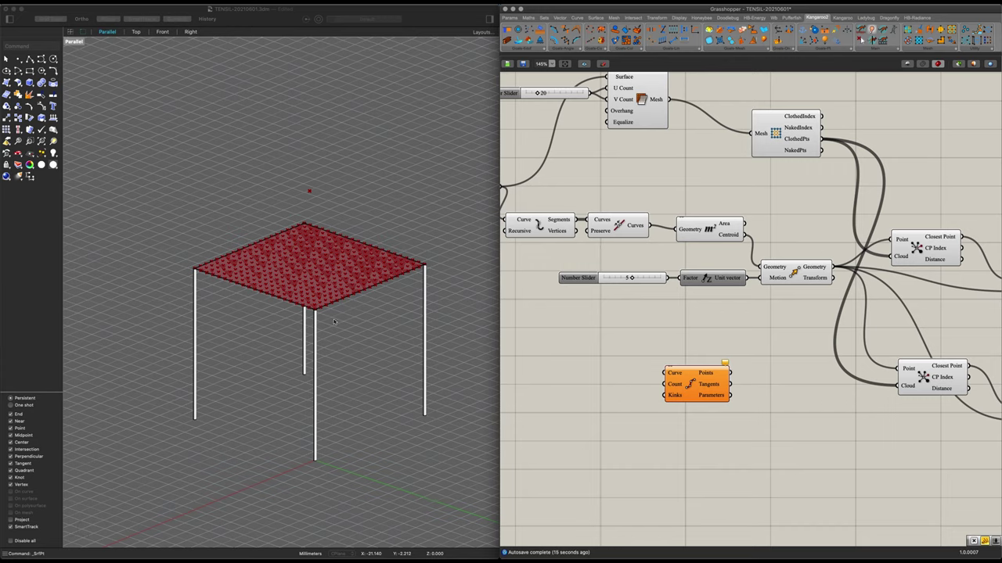
pyautogui.moveTo(702, 390); pyautogui.dragTo(709, 385)
pyautogui.moveTo(647, 360); pyautogui.dragTo(686, 374, button='right')
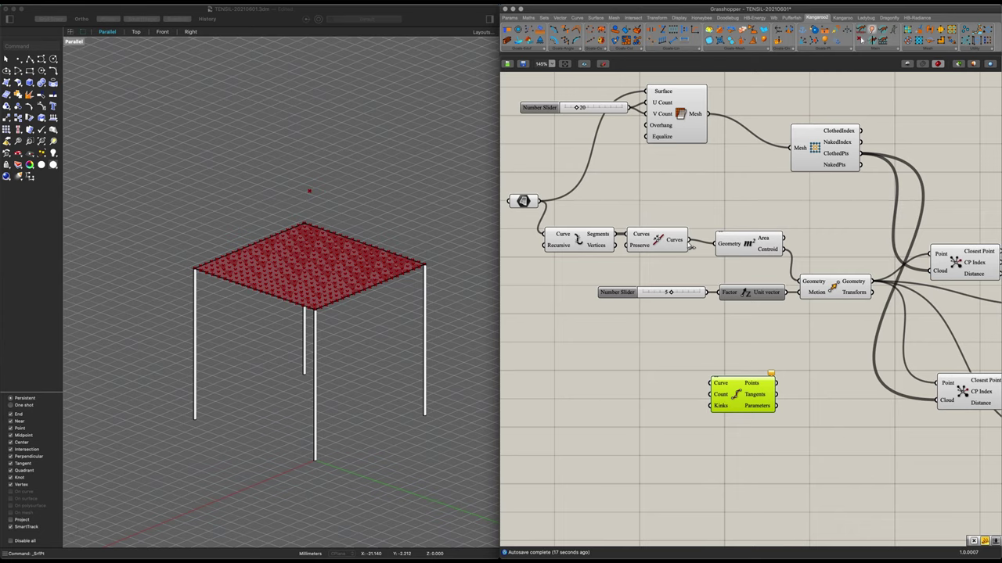
pyautogui.moveTo(693, 351); pyautogui.dragTo(740, 392)
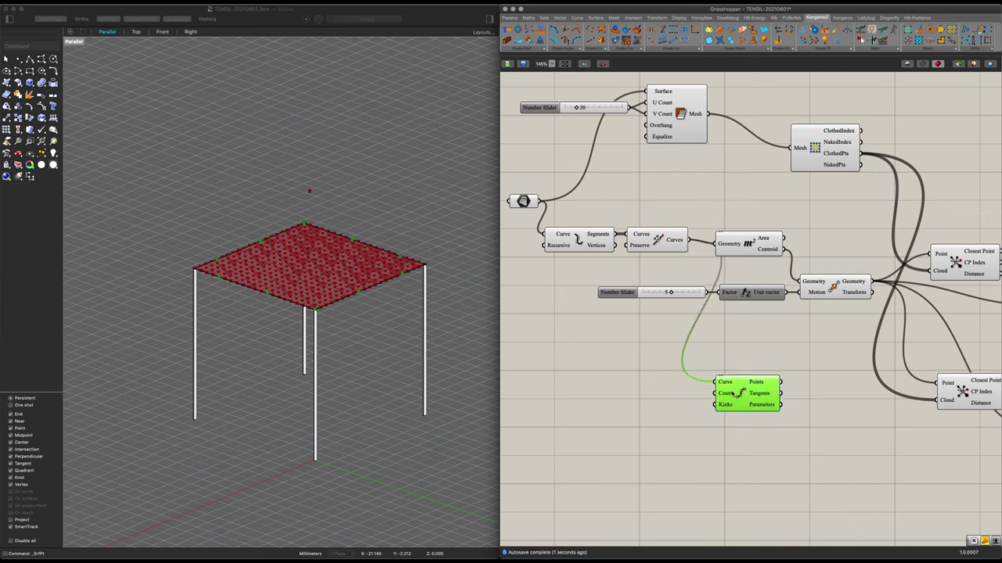
# Add a Multiplication component and connect the mesh count slider of 20 to its A input.
pyautogui.moveTo(675, 403); pyautogui.dragTo(708, 424, button='right')
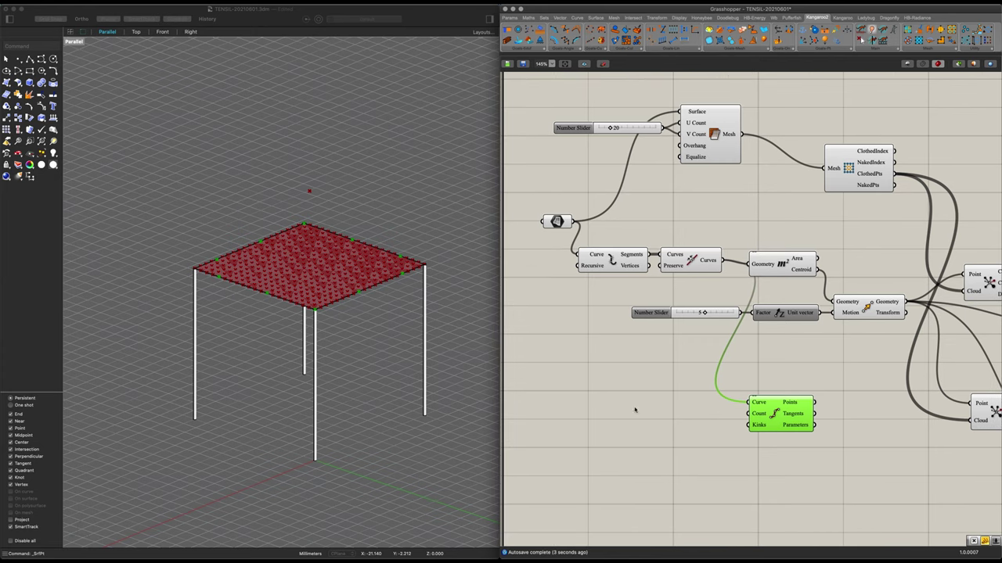
pyautogui.moveTo(427, 329); pyautogui.dragTo(424, 345, button='right')
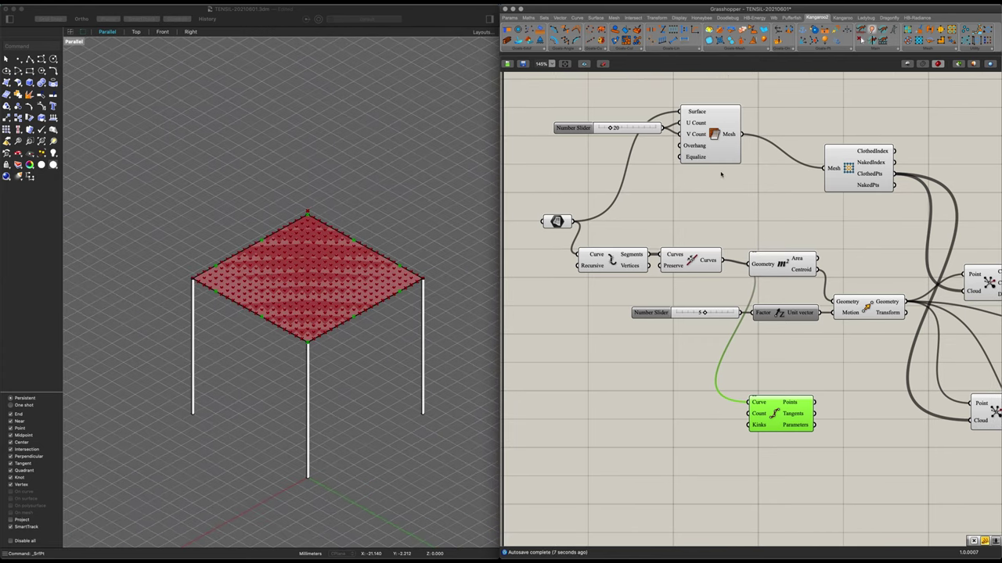
pyautogui.doubleClick(619, 338)
pyautogui.write('mult')
pyautogui.press('Return')
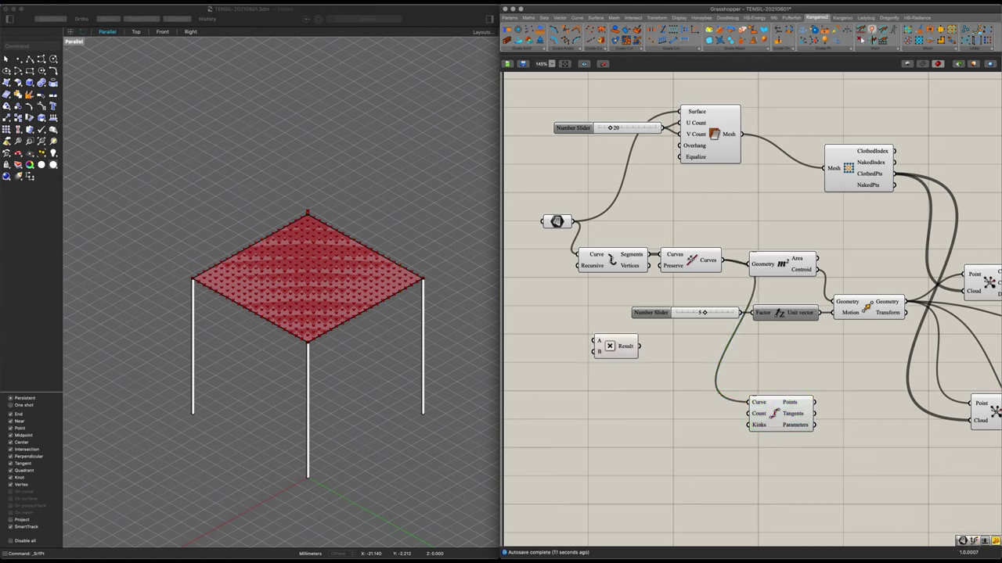
pyautogui.moveTo(662, 128); pyautogui.dragTo(595, 341)
# Add a panel containing 4 and connect it to the Multiplication component's B input.
pyautogui.doubleClick(547, 374)
pyautogui.write('panel')
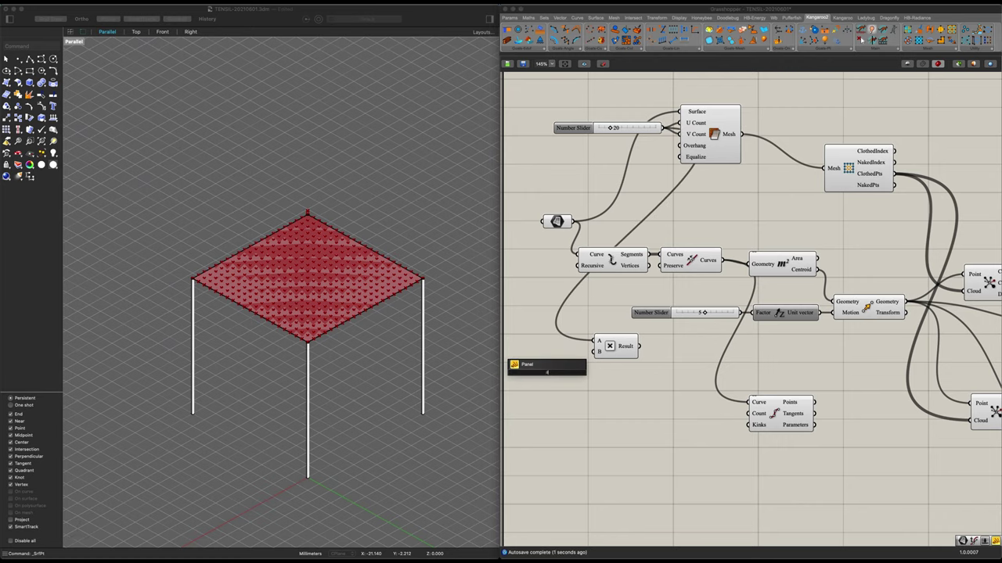
pyautogui.press('Return')
pyautogui.scroll(3, 548, 374)
pyautogui.moveTo(561, 373); pyautogui.dragTo(615, 345)
# Connect the multiplication Result to the Divide Curve Count input and check the division points along the canopy edge.
pyautogui.scroll(-1, 617, 350)
pyautogui.moveTo(676, 337); pyautogui.dragTo(810, 432)
pyautogui.scroll(-1, 806, 432)
pyautogui.moveTo(773, 418); pyautogui.dragTo(655, 393, button='right')
pyautogui.click(735, 405)
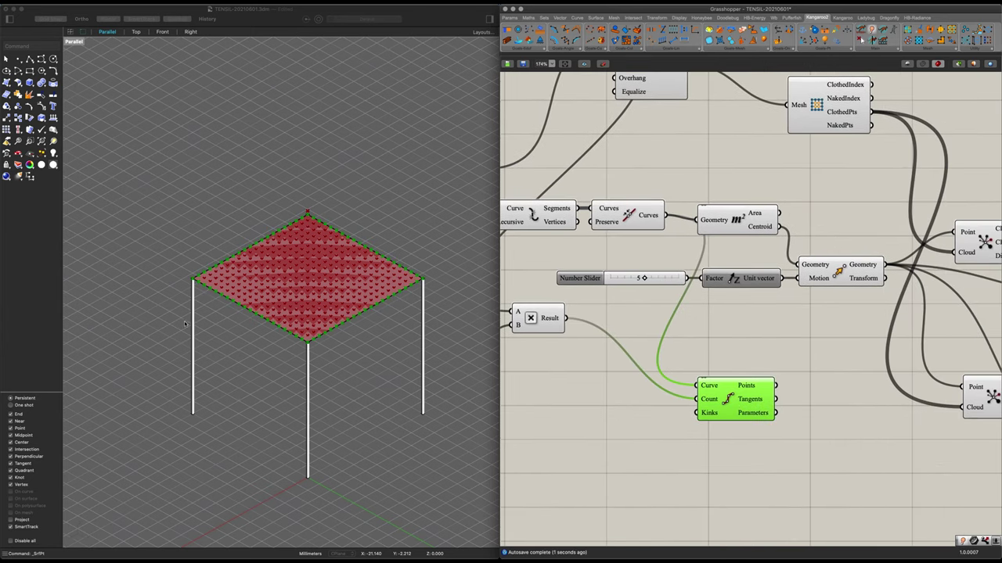
pyautogui.scroll(3, 182, 324)
pyautogui.scroll(-1, 333, 354)
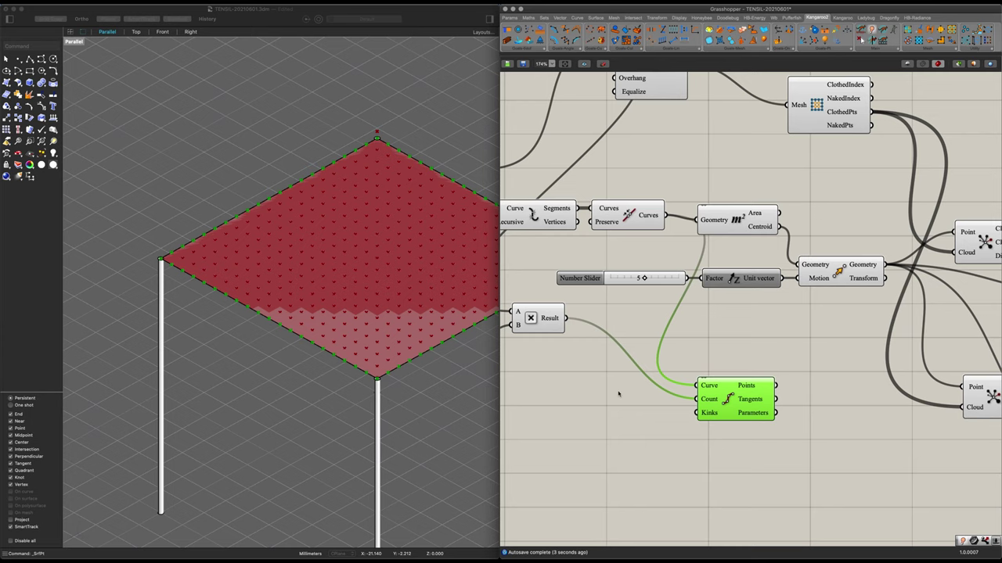
pyautogui.scroll(-2, 326, 365)
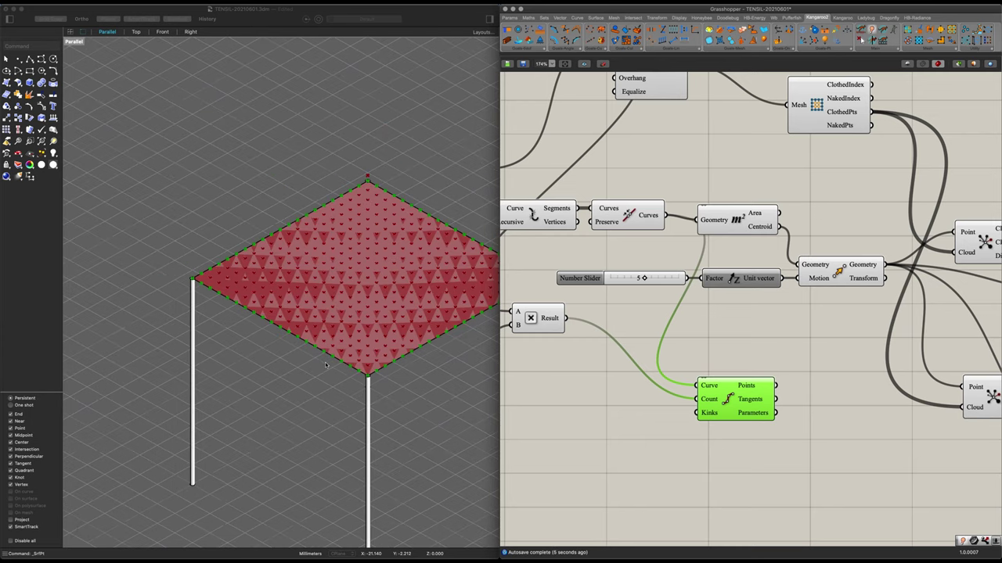
pyautogui.scroll(-3, 329, 358)
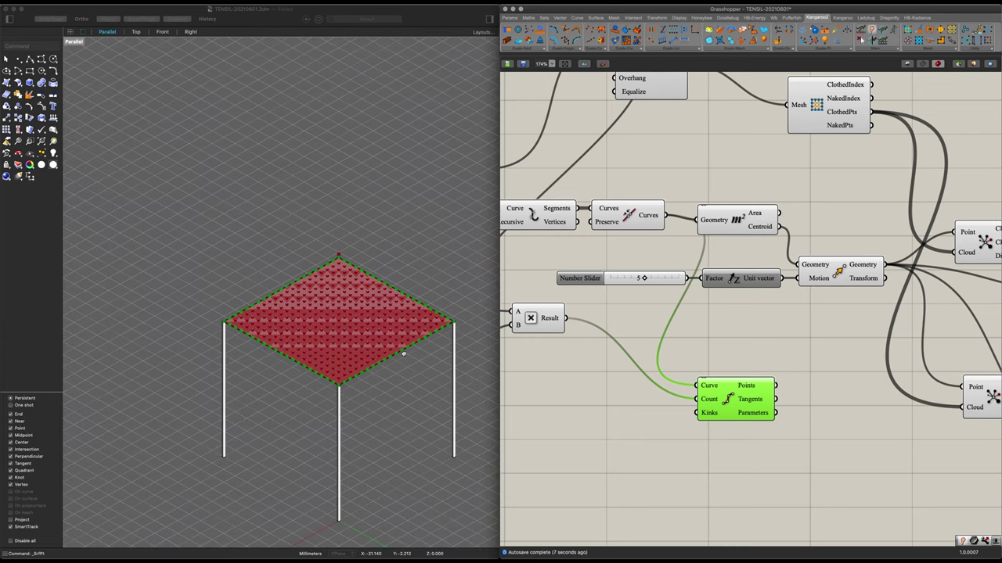
# Connect the divided curve's Points to the duplicated Closest Point's Point input and NakedPts to its Cloud input.
pyautogui.moveTo(824, 414); pyautogui.dragTo(678, 398, button='right')
pyautogui.scroll(-1, 676, 398)
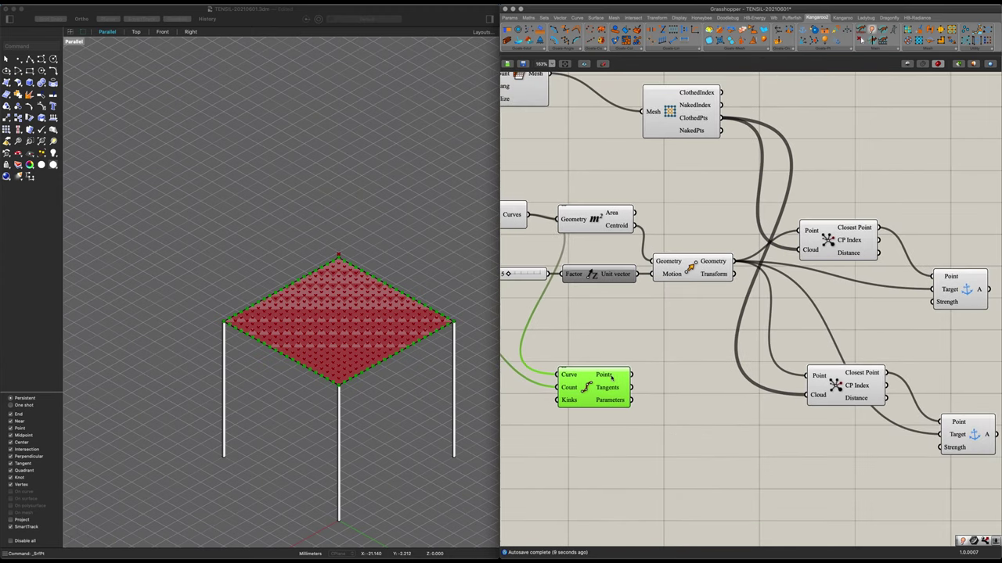
pyautogui.moveTo(632, 376); pyautogui.dragTo(811, 382)
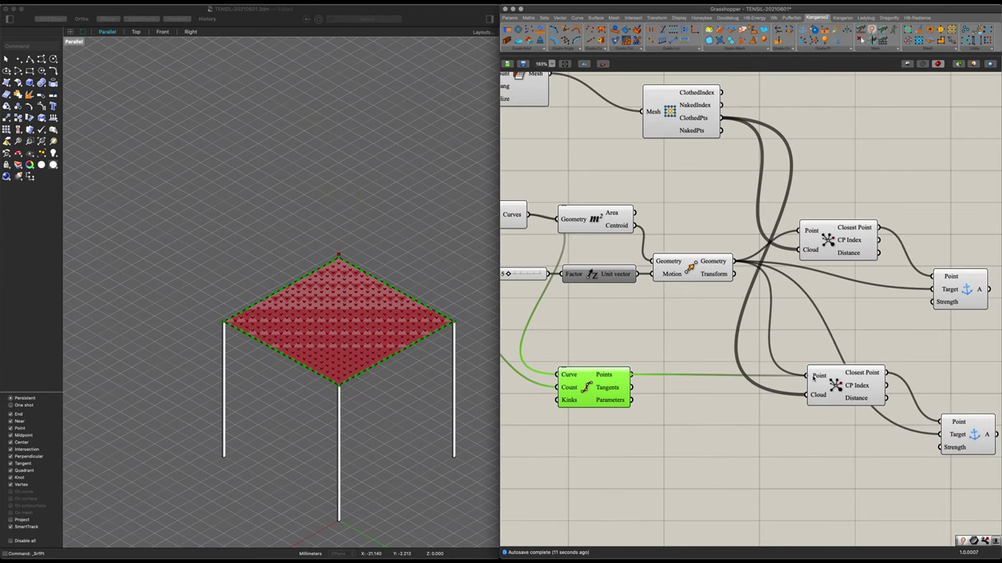
pyautogui.scroll(2, 702, 186)
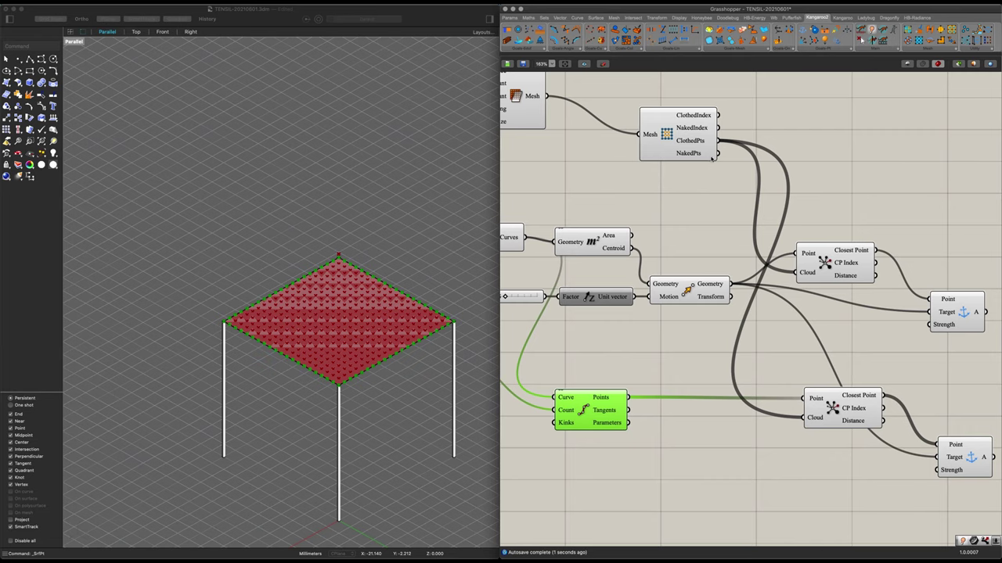
pyautogui.moveTo(717, 154); pyautogui.dragTo(803, 417)
# Connect the divided curve's Points to the duplicated Anchor's Target input and tidy the layout of the lower components.
pyautogui.scroll(-2, 828, 424)
pyautogui.hscroll(2, 827, 423)
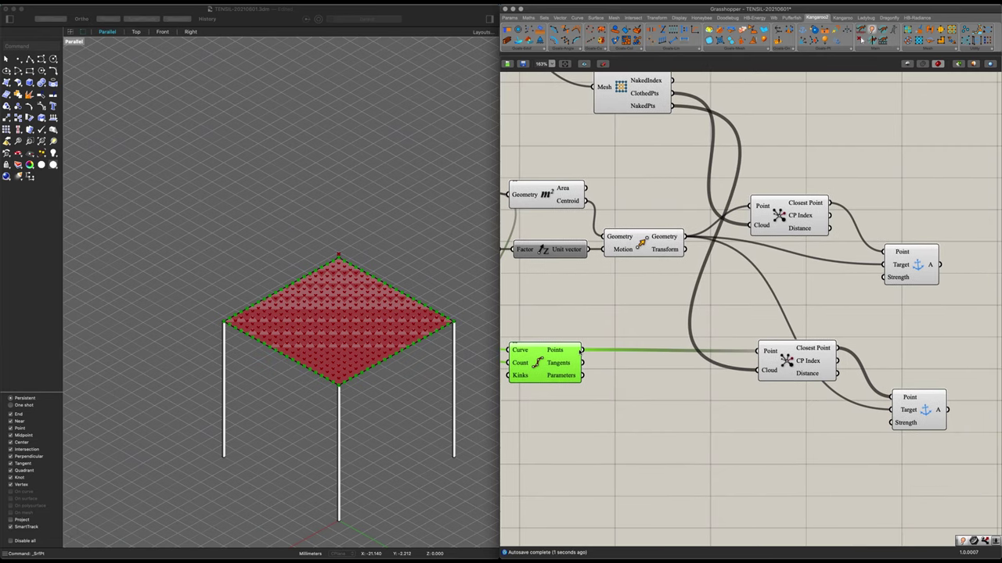
pyautogui.moveTo(608, 316); pyautogui.dragTo(844, 420)
pyautogui.moveTo(589, 356); pyautogui.dragTo(892, 410)
pyautogui.scroll(-3, 792, 446)
pyautogui.moveTo(744, 367); pyautogui.dragTo(713, 339)
pyautogui.moveTo(809, 500); pyautogui.dragTo(772, 351)
pyautogui.click(752, 409)
pyautogui.moveTo(780, 453); pyautogui.dragTo(768, 450)
pyautogui.moveTo(637, 435); pyautogui.dragTo(641, 415)
# Add a Show component, connect the surface Mesh output to it, and reposition it beyond the naked vertices component.
pyautogui.moveTo(707, 394); pyautogui.dragTo(725, 438, button='right')
pyautogui.doubleClick(744, 299)
pyautogui.write('show')
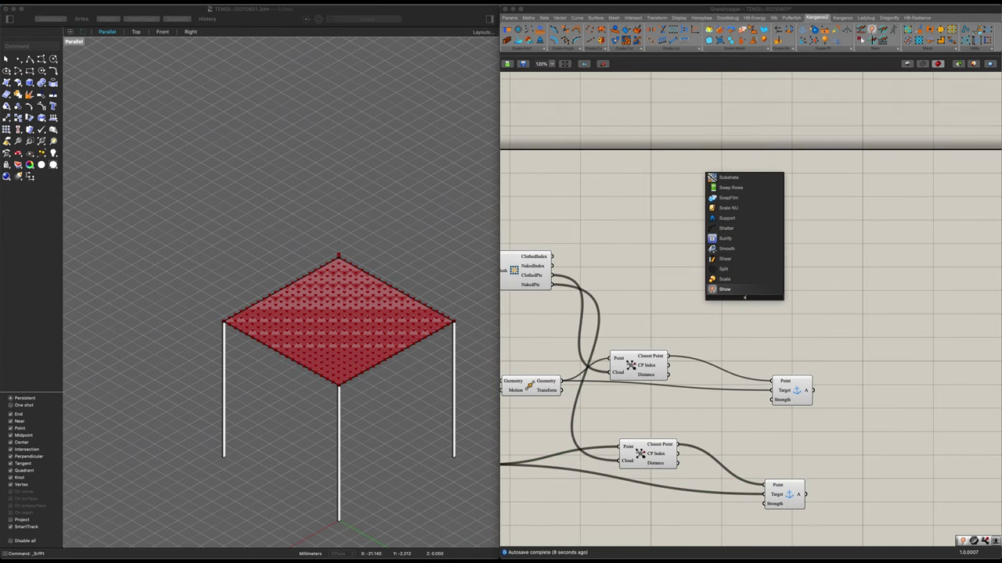
pyautogui.click(734, 290)
pyautogui.moveTo(611, 283); pyautogui.dragTo(754, 323, button='right')
pyautogui.moveTo(569, 282); pyautogui.dragTo(874, 336)
pyautogui.moveTo(669, 329); pyautogui.dragTo(680, 373)
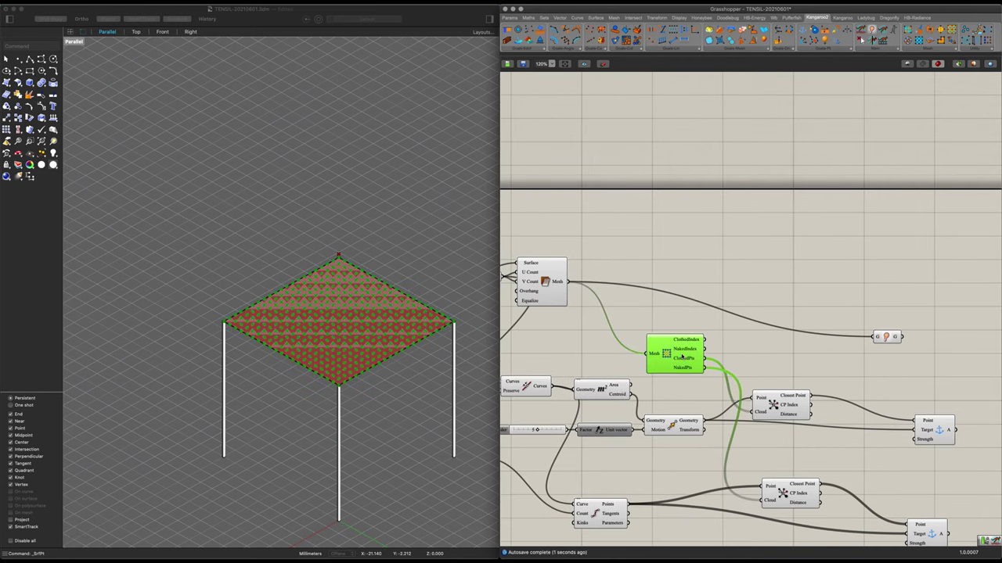
pyautogui.moveTo(771, 368); pyautogui.dragTo(659, 366, button='right')
pyautogui.moveTo(787, 336); pyautogui.dragTo(835, 336)
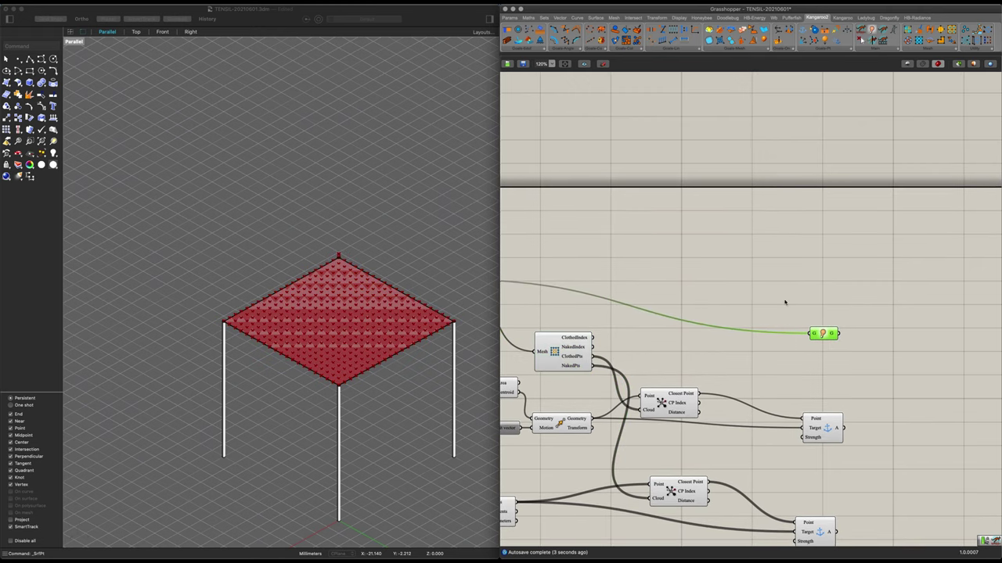
pyautogui.doubleClick(783, 281)
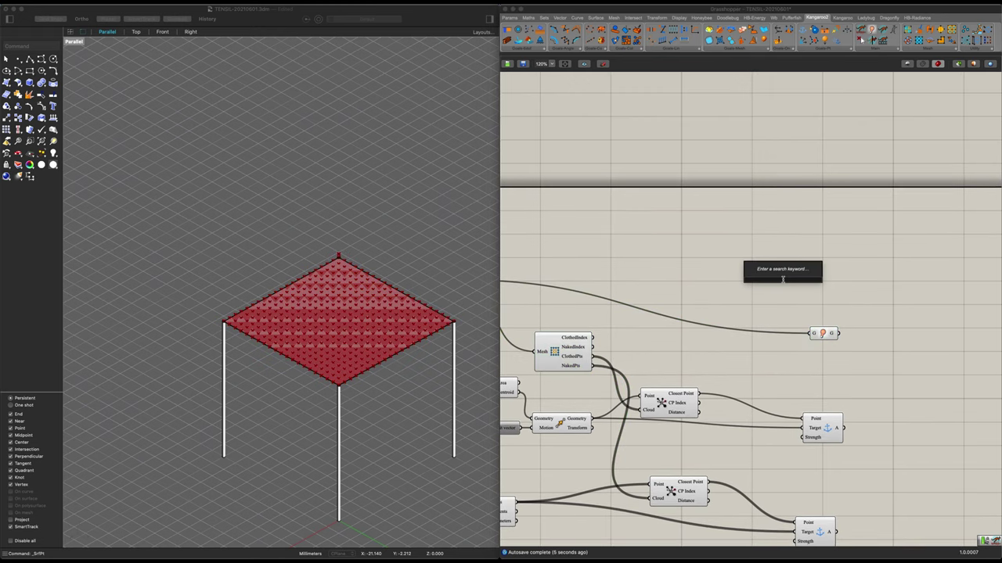
pyautogui.write('mesh le')
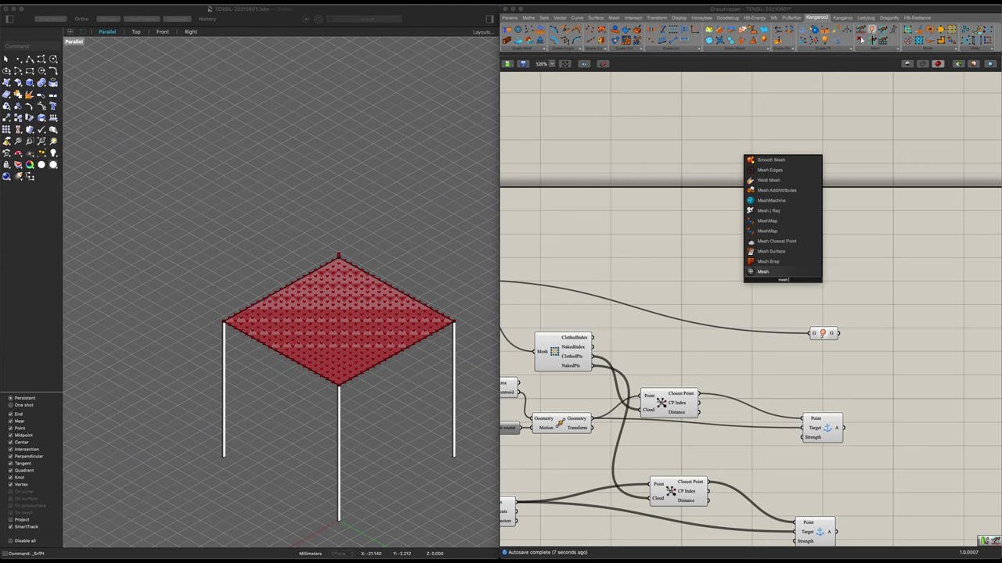
pyautogui.write('ngth')
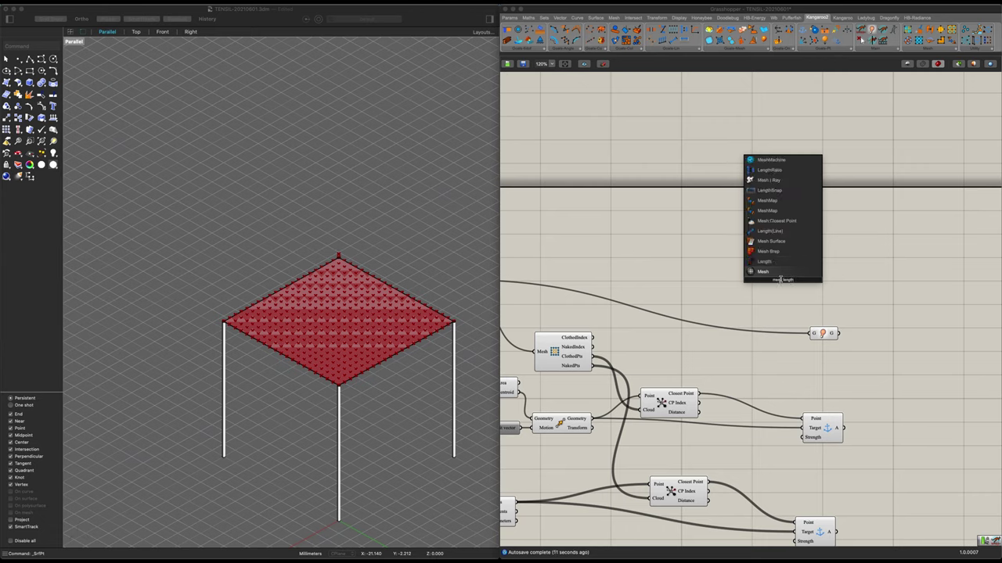
pyautogui.click(854, 263)
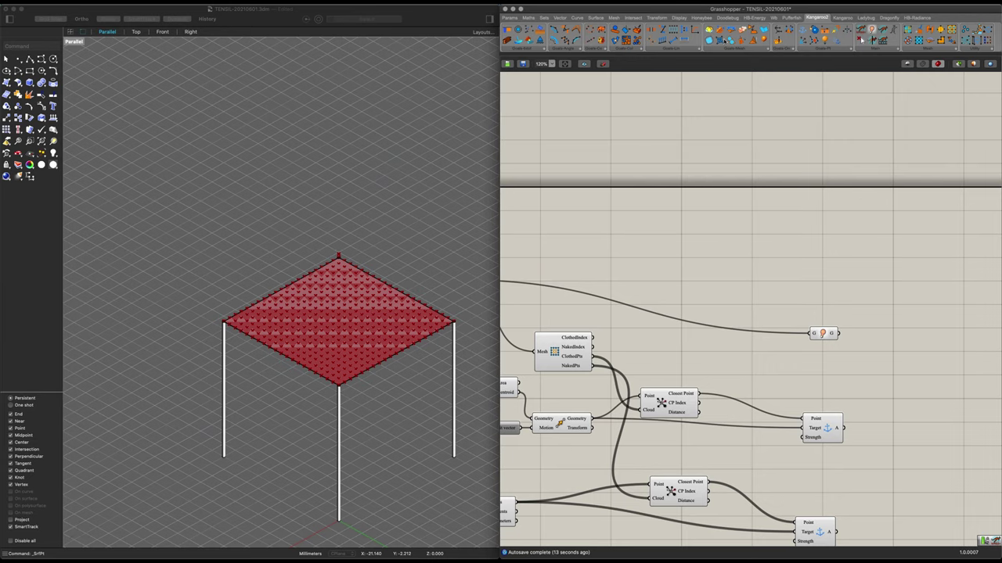
# Add an EdgeLengths goal above the Show component and connect the surface Mesh output to its Mesh input.
pyautogui.moveTo(718, 40); pyautogui.dragTo(785, 235)
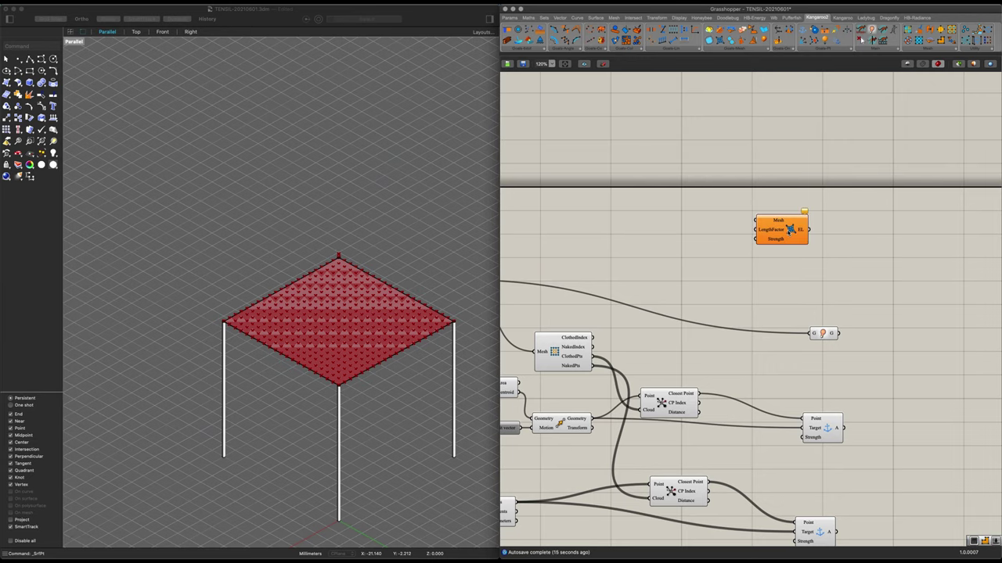
pyautogui.moveTo(833, 258); pyautogui.dragTo(927, 278, button='right')
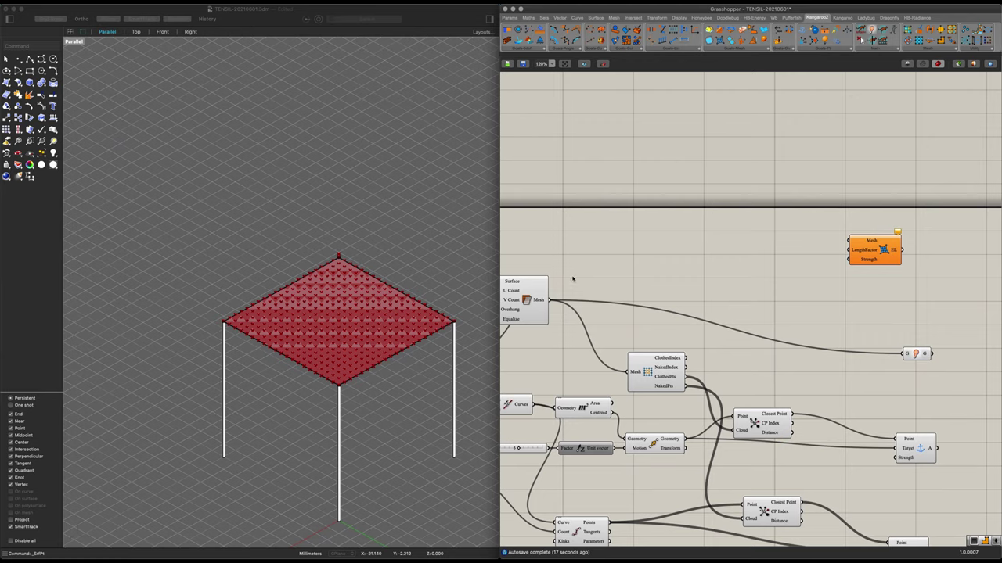
pyautogui.moveTo(805, 240); pyautogui.dragTo(903, 281)
pyautogui.moveTo(849, 309); pyautogui.dragTo(824, 312, button='right')
pyautogui.scroll(3, 795, 314)
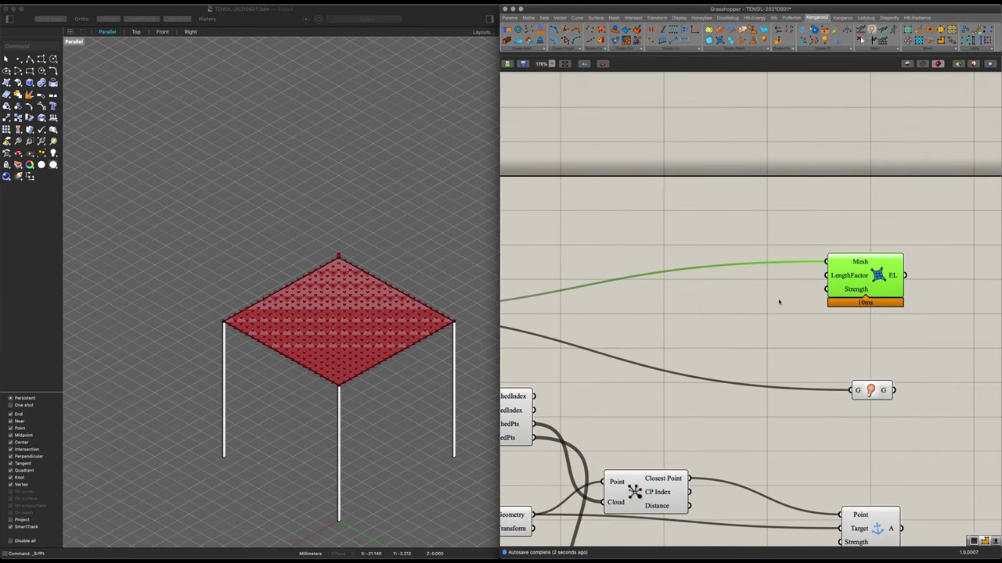
# Create a number slider set to 1.000 and connect it to the LengthFactor input of EdgeLengths.
pyautogui.doubleClick(745, 317)
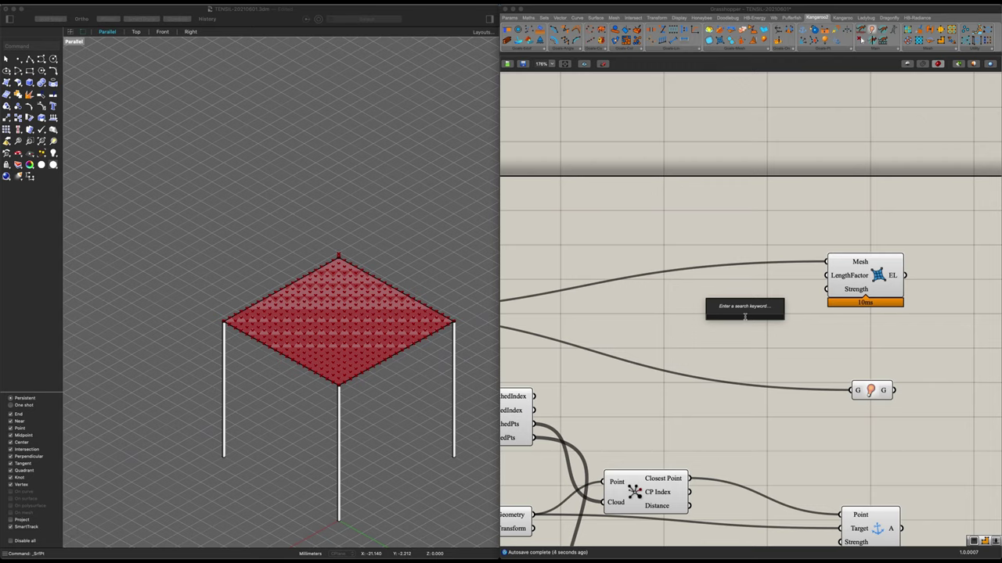
pyautogui.write('1.0')
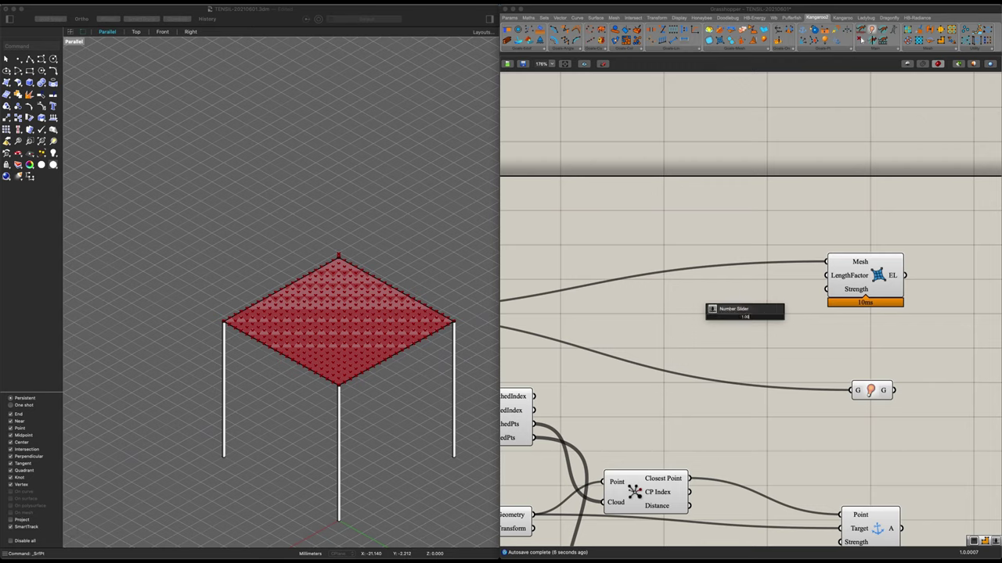
pyautogui.write('0')
pyautogui.press('Return')
pyautogui.moveTo(813, 317); pyautogui.dragTo(821, 276)
pyautogui.click(787, 317)
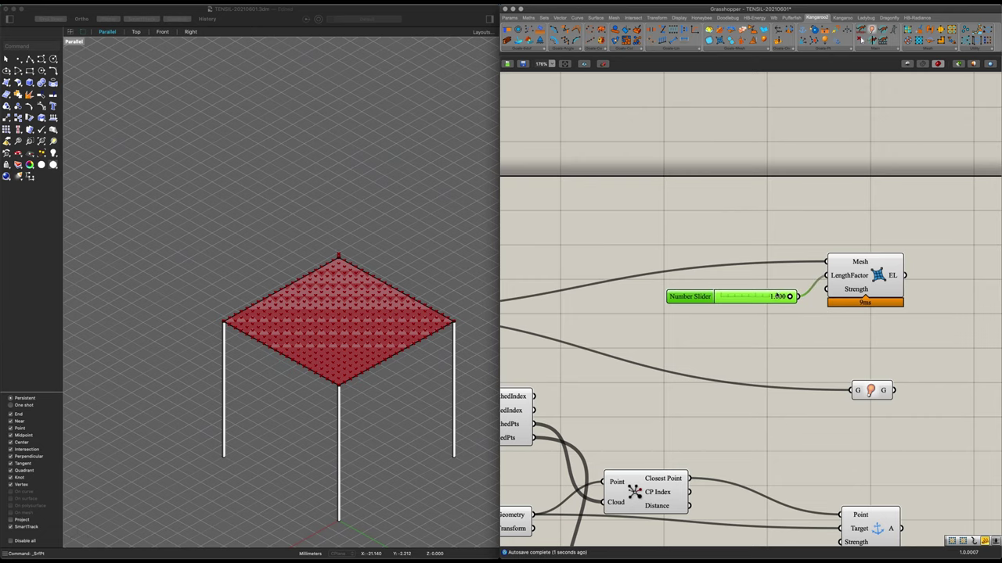
# Group the EdgeLengths, Show and two Anchor components and name the group Kangaroo Elements.
pyautogui.scroll(-4, 780, 297)
pyautogui.click(802, 443)
pyautogui.moveTo(802, 443); pyautogui.dragTo(737, 188)
pyautogui.hotkey('ctrl', 'g')
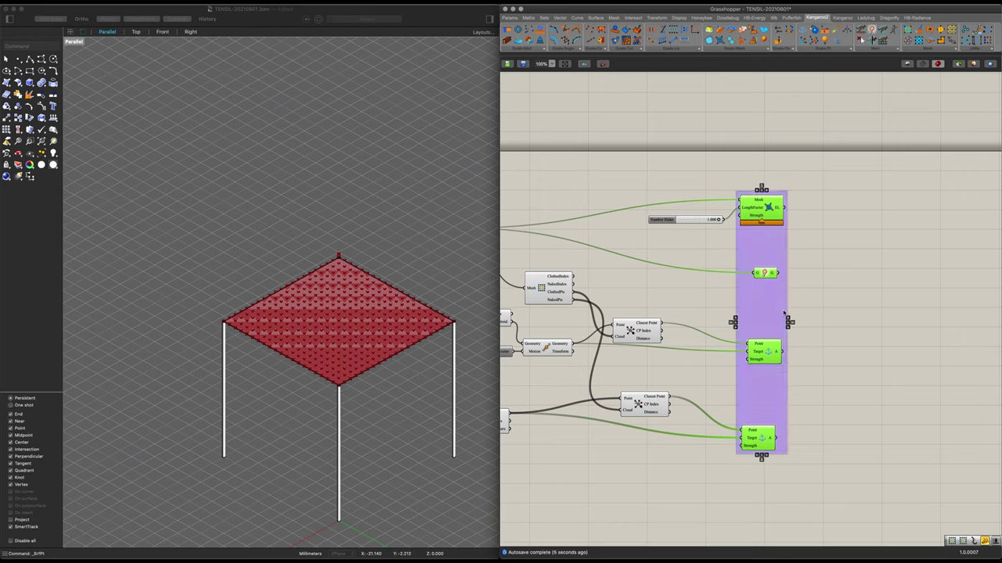
pyautogui.click(765, 252)
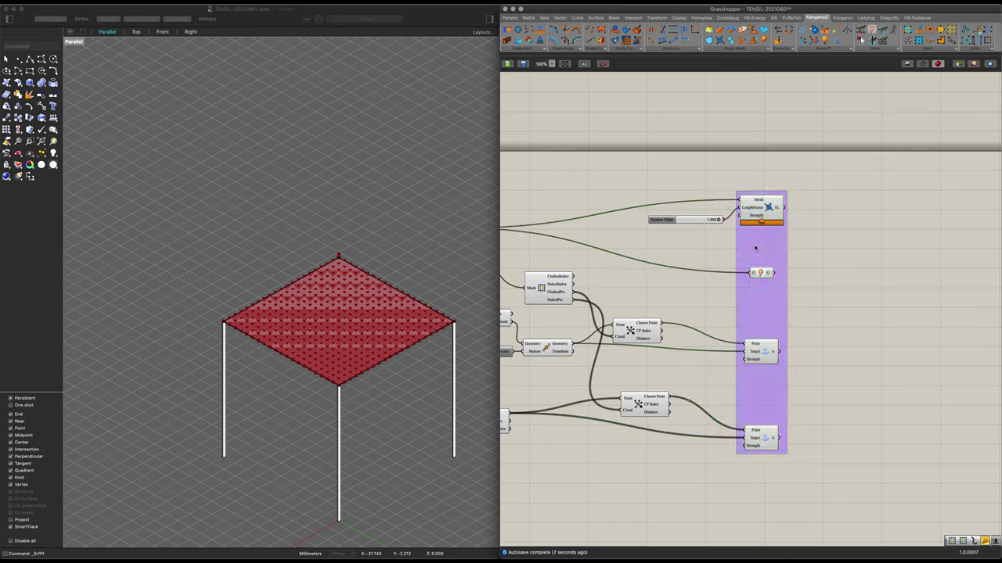
pyautogui.rightClick(766, 252)
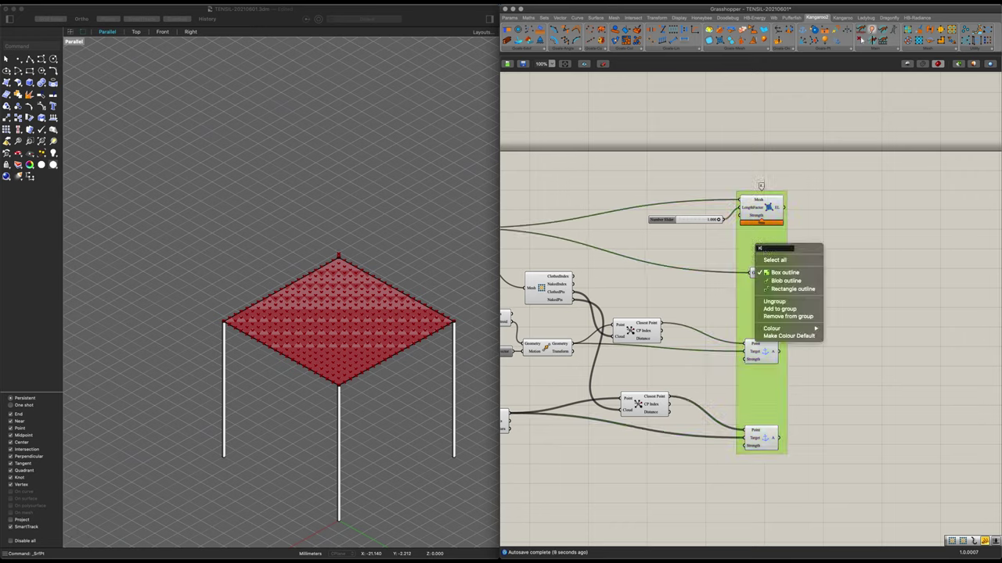
pyautogui.write('Kangaroo Elements')
pyautogui.press('Return')
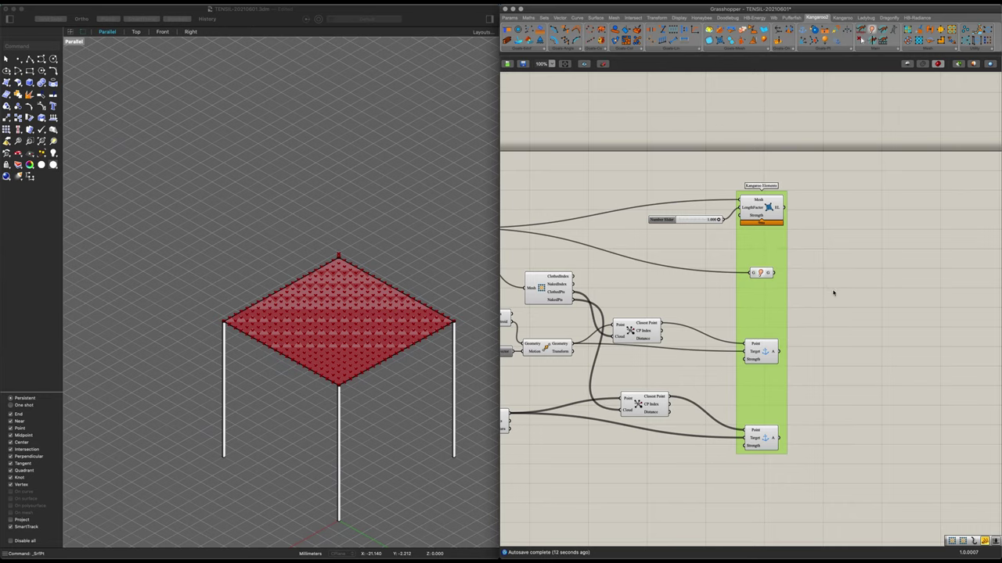
# Add a Bouncy Solver and place it beyond the Kangaroo Elements group.
pyautogui.moveTo(833, 292); pyautogui.dragTo(750, 301, button='right')
pyautogui.doubleClick(778, 329)
pyautogui.write('boun')
pyautogui.press('Return')
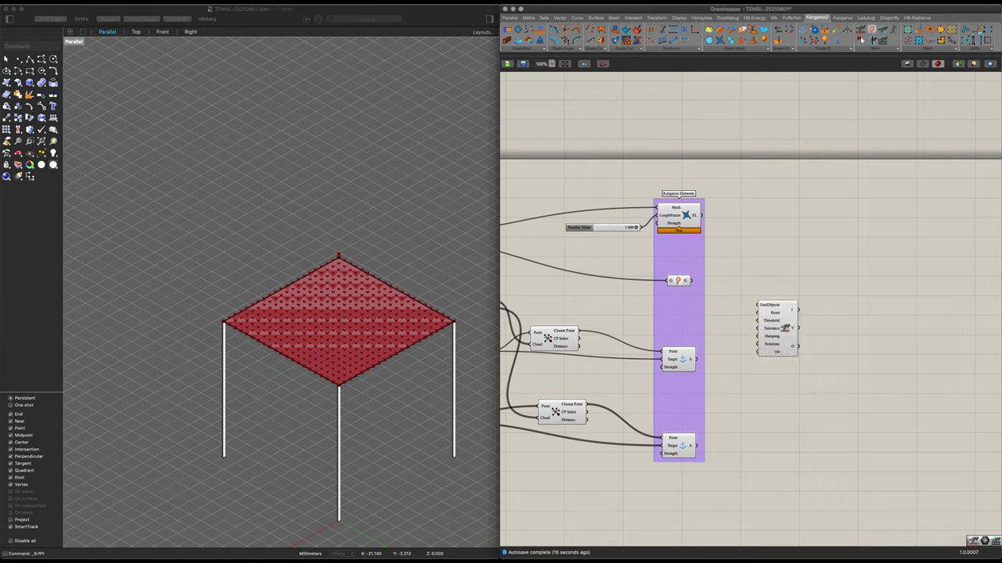
pyautogui.moveTo(770, 311); pyautogui.dragTo(805, 308)
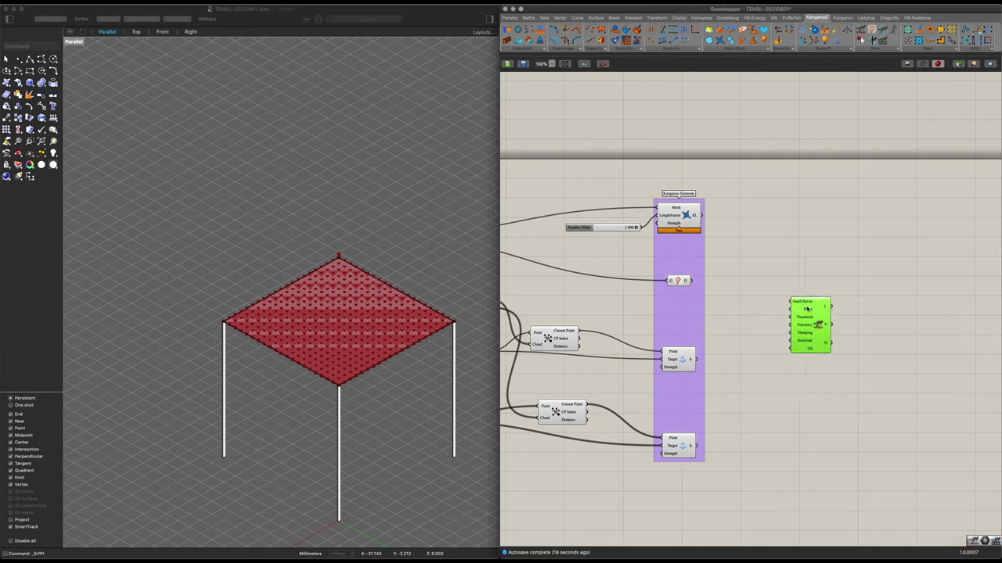
# Add a Button and connect it to the solver's Reset input.
pyautogui.doubleClick(765, 323)
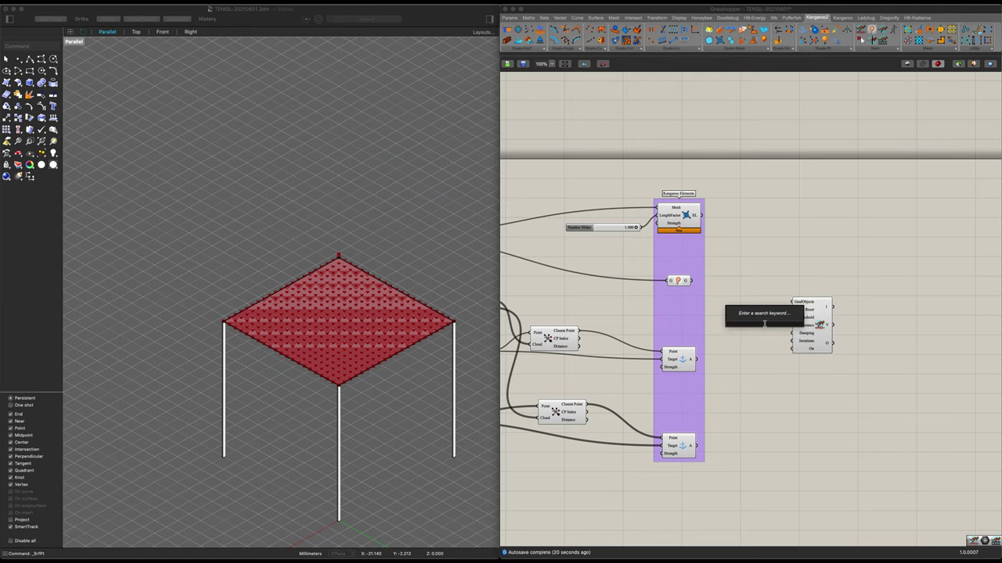
pyautogui.write('butt')
pyautogui.press('Return')
pyautogui.scroll(2, 759, 333)
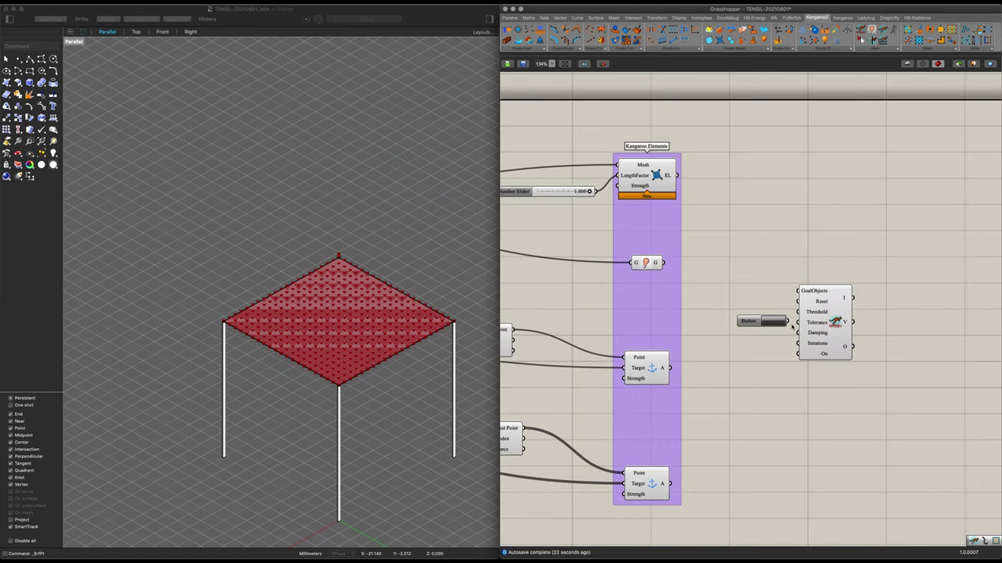
pyautogui.moveTo(759, 322); pyautogui.dragTo(757, 303)
# Add a Boolean Toggle and connect it to the solver's On input.
pyautogui.click(746, 364)
pyautogui.doubleClick(736, 364)
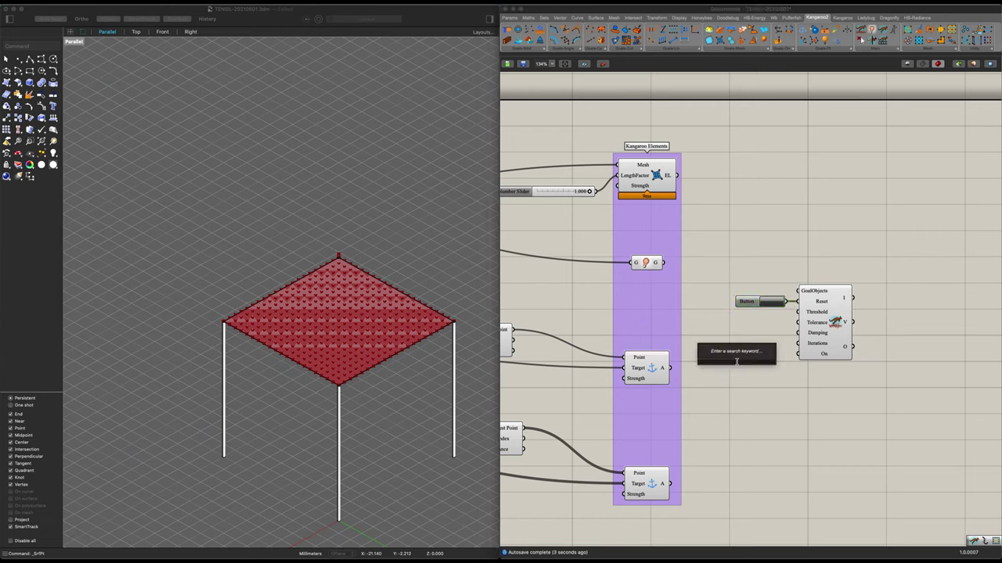
pyautogui.write('boolean')
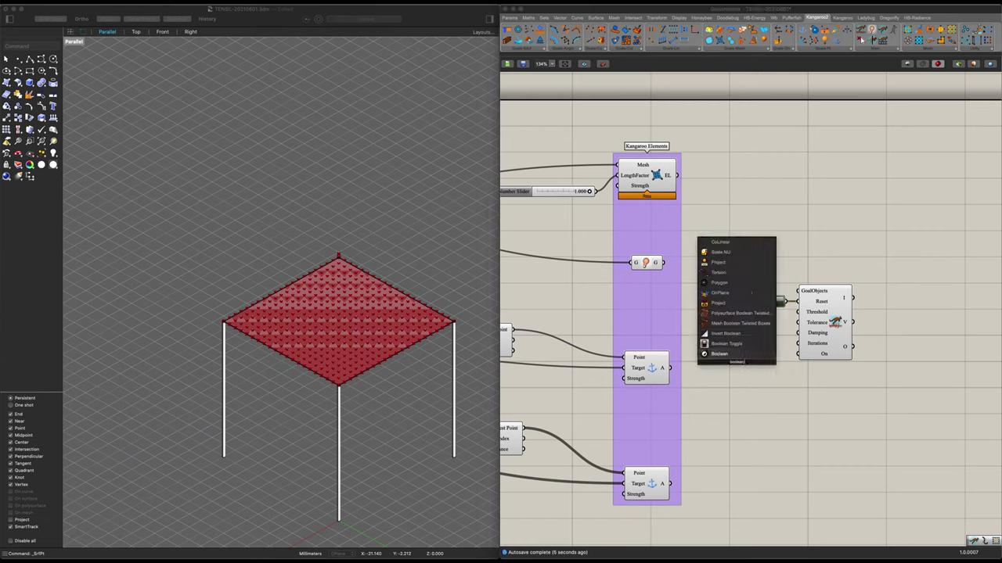
pyautogui.click(726, 344)
pyautogui.scroll(1, 777, 356)
pyautogui.moveTo(805, 355); pyautogui.dragTo(801, 354)
# Add a Mesh parameter beside the solver and connect the solver's O output to it.
pyautogui.doubleClick(900, 353)
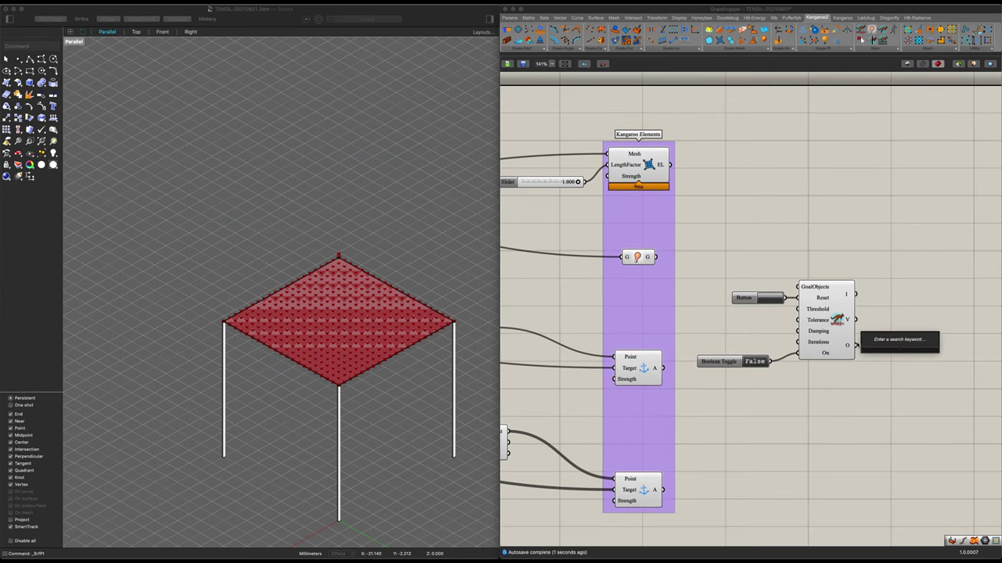
pyautogui.press('Escape')
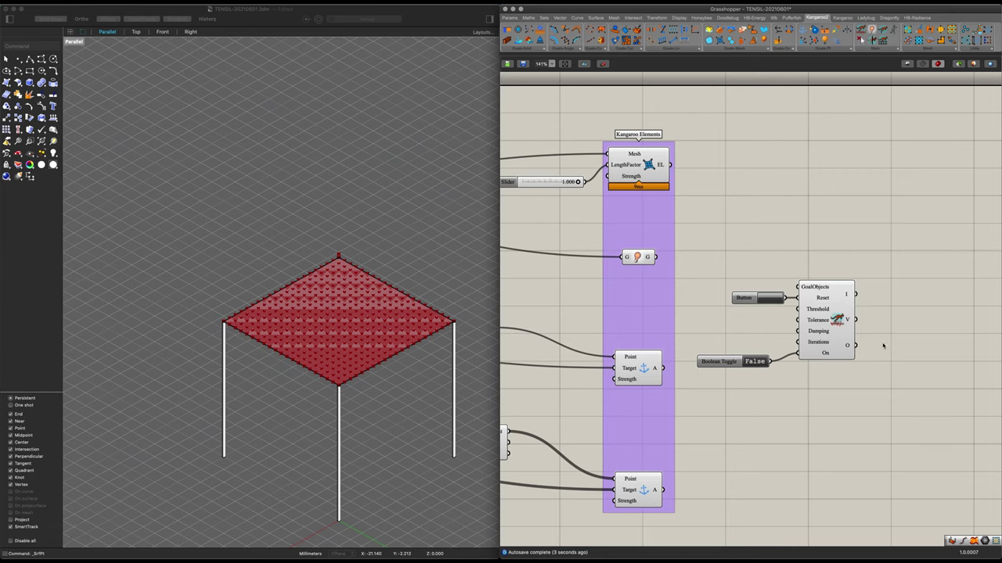
pyautogui.doubleClick(883, 345)
pyautogui.write('mesh')
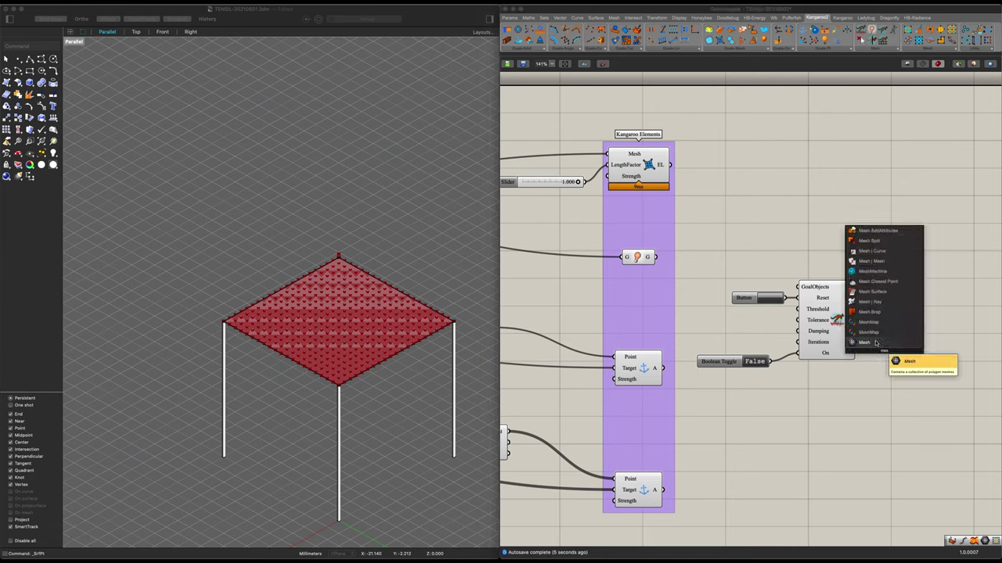
pyautogui.click(876, 343)
pyautogui.moveTo(859, 347); pyautogui.dragTo(879, 347)
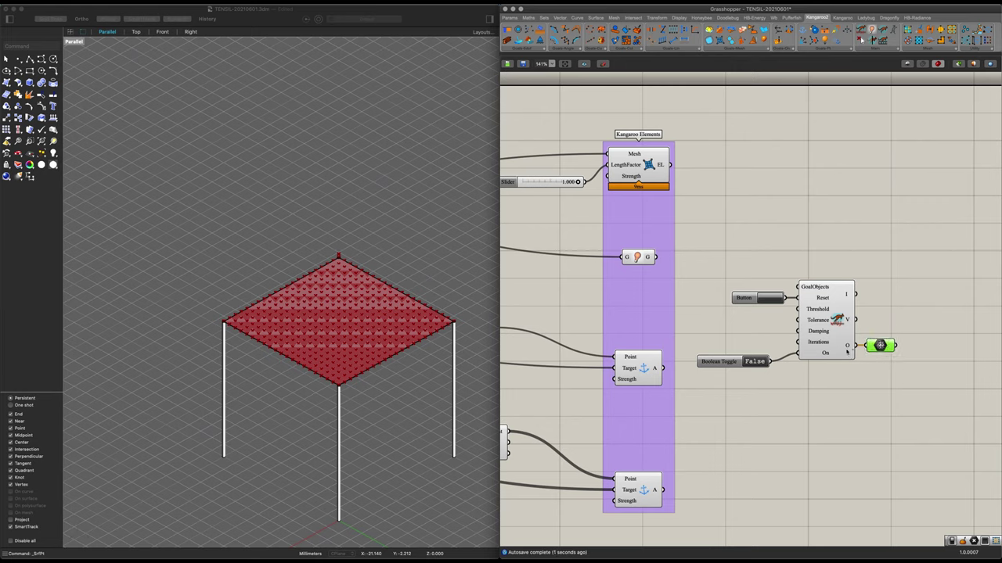
# Move the solver, its Button and Toggle and the Mesh parameter farther from the goals group, keeping them compact.
pyautogui.moveTo(890, 386); pyautogui.dragTo(739, 280)
pyautogui.moveTo(722, 363); pyautogui.dragTo(788, 360)
pyautogui.click(683, 153)
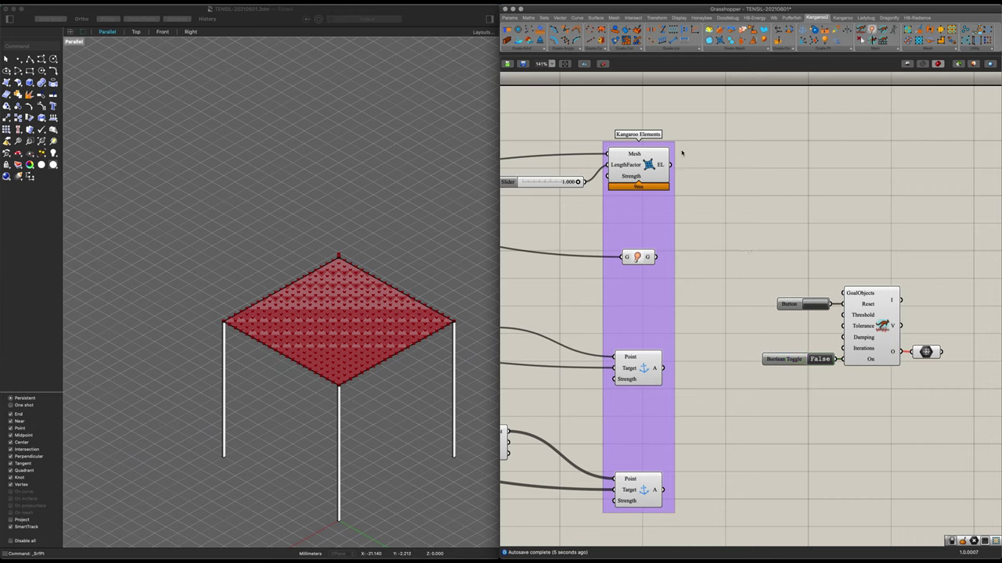
# Connect the EdgeLengths, Show and both Anchor outputs together into the solver's GoalObjects input.
pyautogui.moveTo(672, 165); pyautogui.dragTo(844, 293)
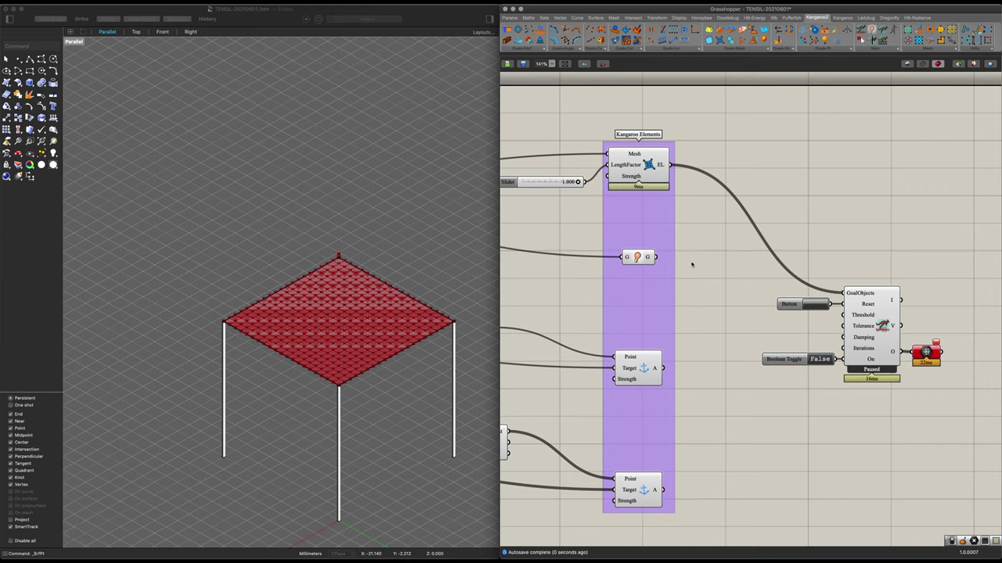
pyautogui.moveTo(657, 261); pyautogui.dragTo(845, 293)
pyautogui.moveTo(666, 373); pyautogui.dragTo(844, 293)
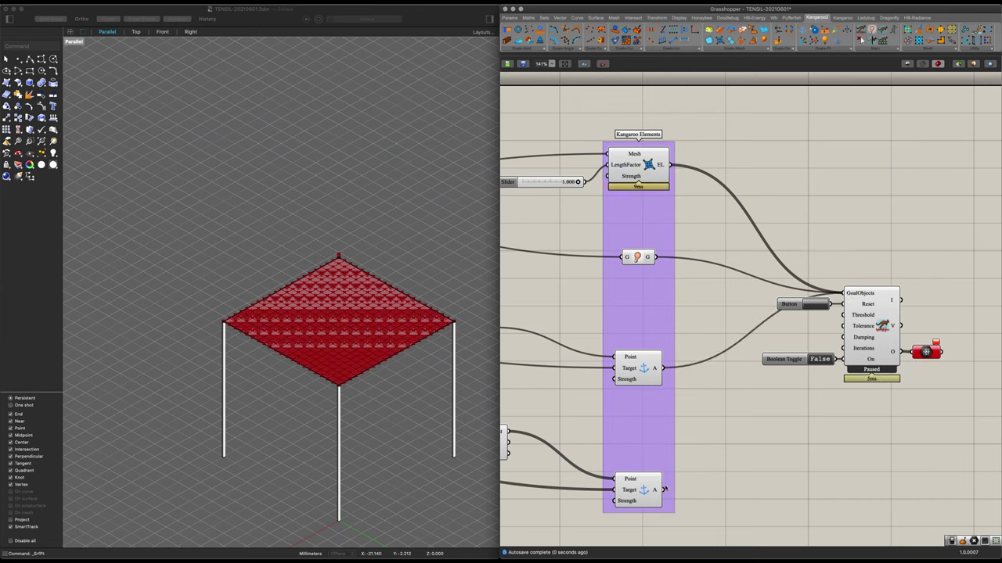
pyautogui.moveTo(770, 454); pyautogui.dragTo(852, 293)
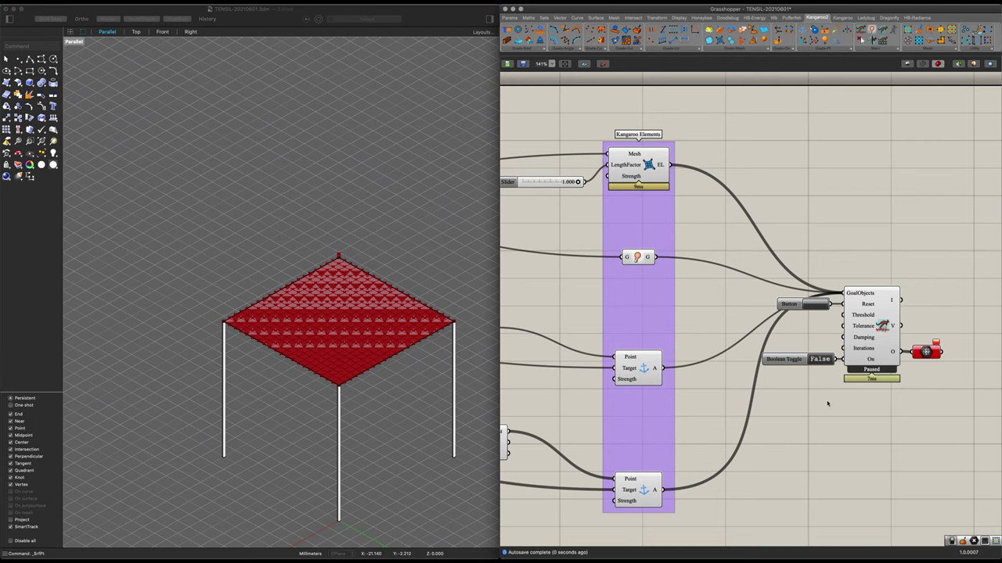
# Switch the solver's Boolean Toggle to True, reset the simulation and inspect the raised canopy in the viewport.
pyautogui.scroll(-1, 828, 404)
pyautogui.moveTo(833, 395); pyautogui.dragTo(843, 360, button='right')
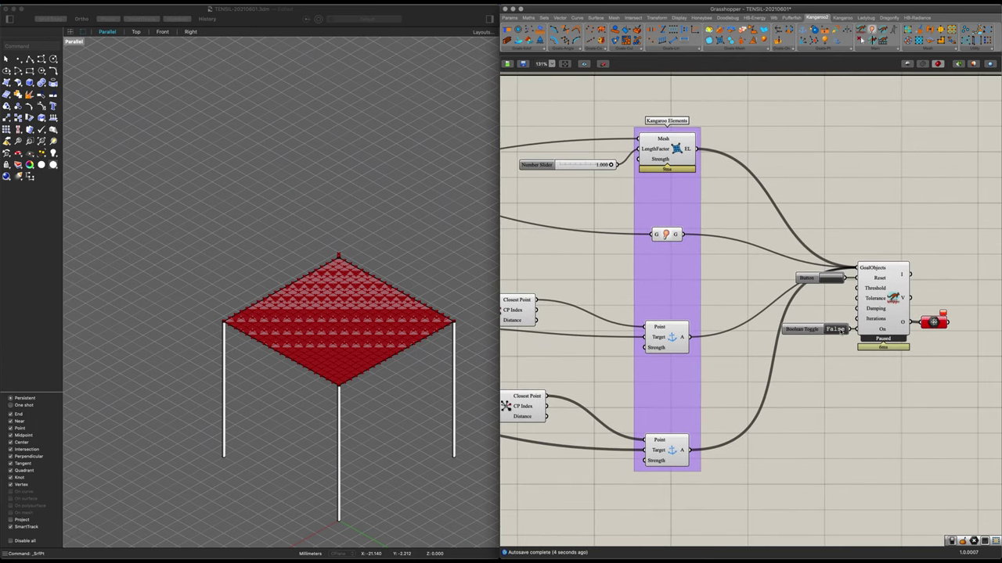
pyautogui.click(837, 329)
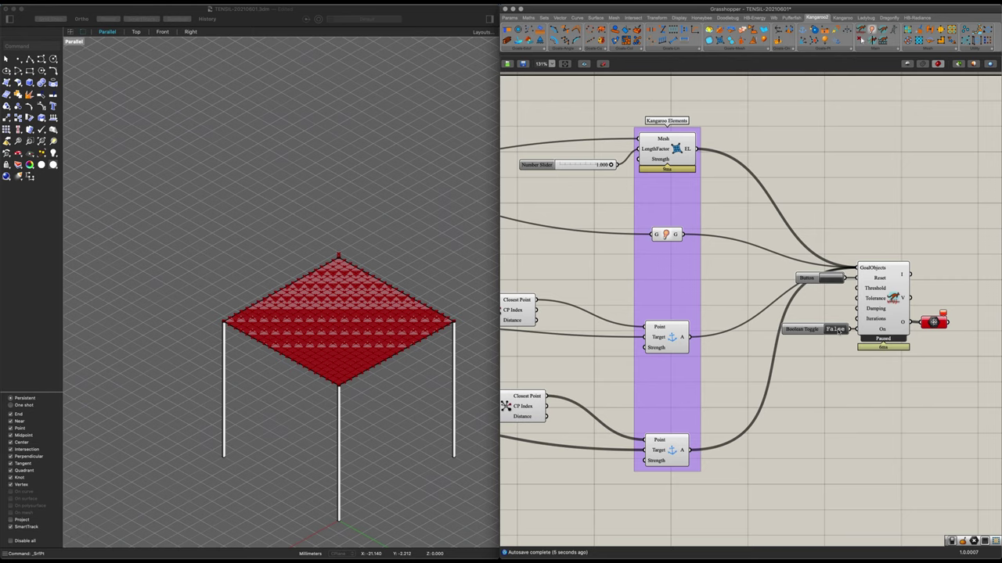
pyautogui.click(837, 276)
pyautogui.scroll(-4, 358, 337)
pyautogui.moveTo(357, 337)
pyautogui.mouseDown(button='right')
pyautogui.moveTo(343, 303)
pyautogui.moveTo(371, 329)
pyautogui.moveTo(348, 342)
pyautogui.mouseUp(button='right')
pyautogui.scroll(5, 349, 342)
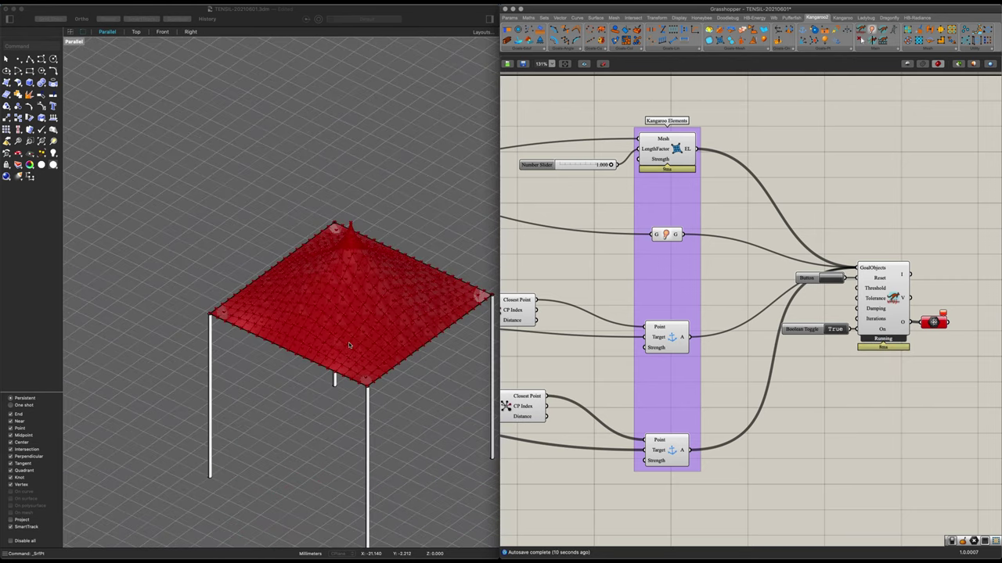
# Hide the flat base surface in the Rhino viewport, examine the canopy, and undo the hiding.
pyautogui.click(270, 323)
pyautogui.write('Hide')
pyautogui.press('Return')
pyautogui.moveTo(346, 332)
pyautogui.mouseDown(button='right')
pyautogui.moveTo(311, 298)
pyautogui.moveTo(346, 328)
pyautogui.moveTo(334, 332)
pyautogui.mouseUp(button='right')
pyautogui.scroll(-3, 399, 384)
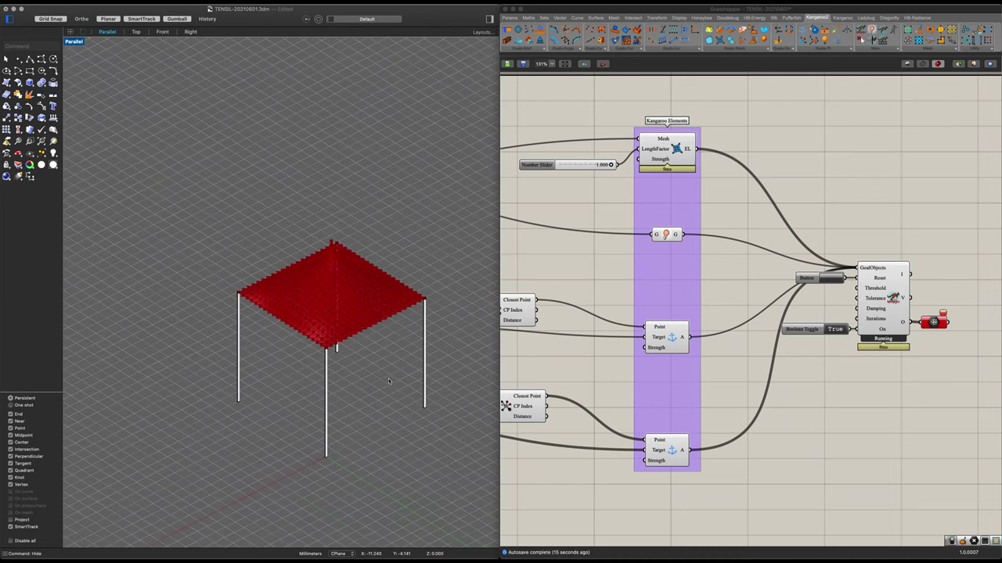
pyautogui.moveTo(390, 381); pyautogui.dragTo(355, 384, button='right')
pyautogui.write('Shade')
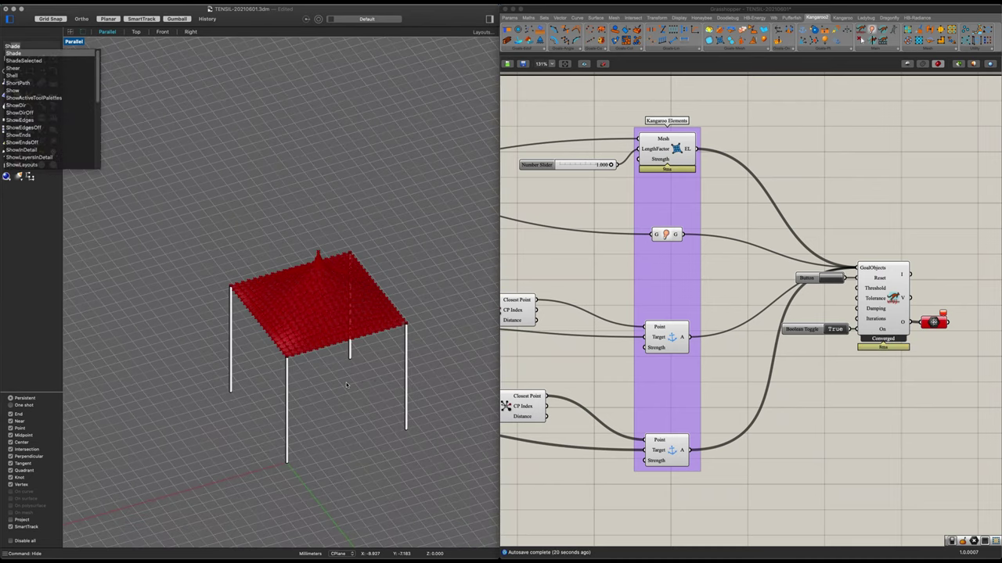
pyautogui.press('Escape')
pyautogui.press('super+z')
# Try enlarging the flat base surface beyond the column tops while the simulation runs.
pyautogui.click(331, 336)
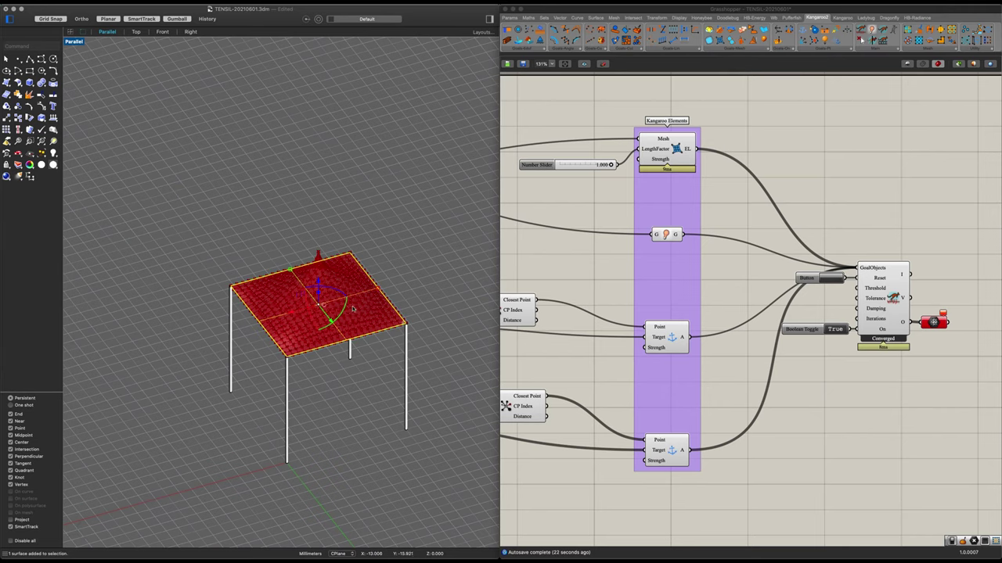
pyautogui.scroll(2, 294, 323)
pyautogui.moveTo(296, 249); pyautogui.dragTo(279, 226)
pyautogui.moveTo(205, 368); pyautogui.dragTo(239, 244, button='right')
pyautogui.moveTo(393, 258); pyautogui.dragTo(448, 266, button='right')
pyautogui.moveTo(431, 269); pyautogui.dragTo(449, 261)
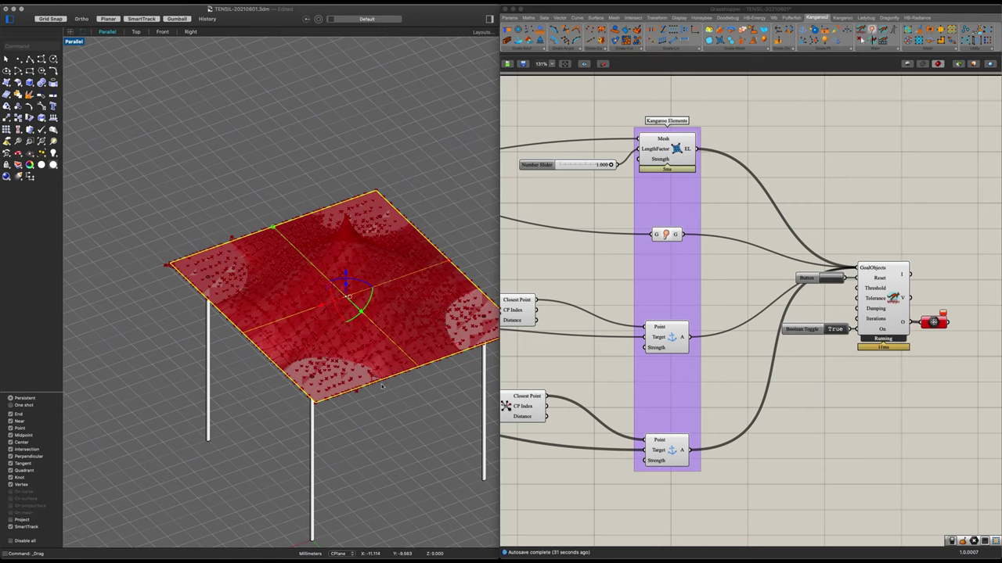
# Undo the change to the base surface's size and redo the surface's creation.
pyautogui.press('super+z')
pyautogui.press('super+z')
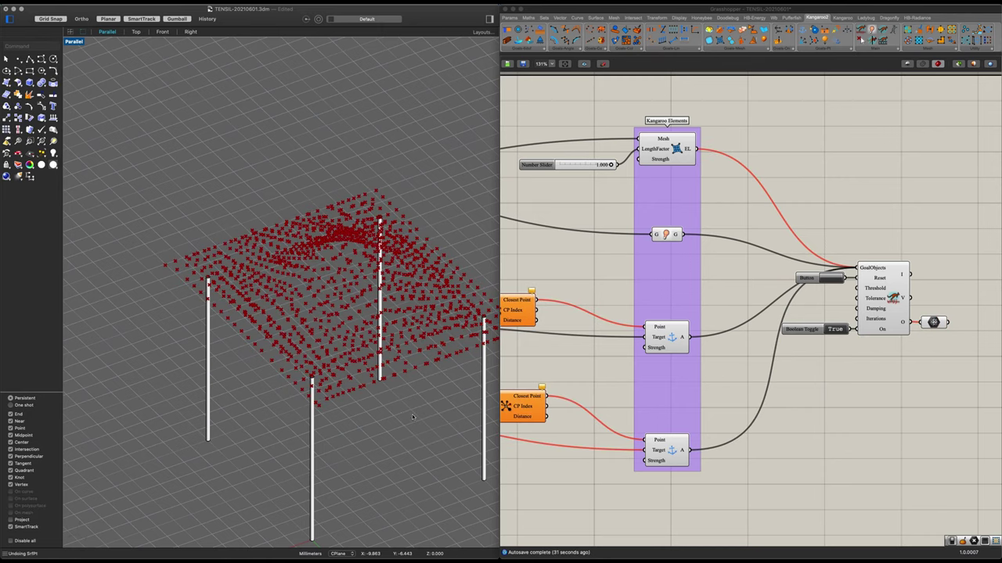
pyautogui.press('super+shift+z')
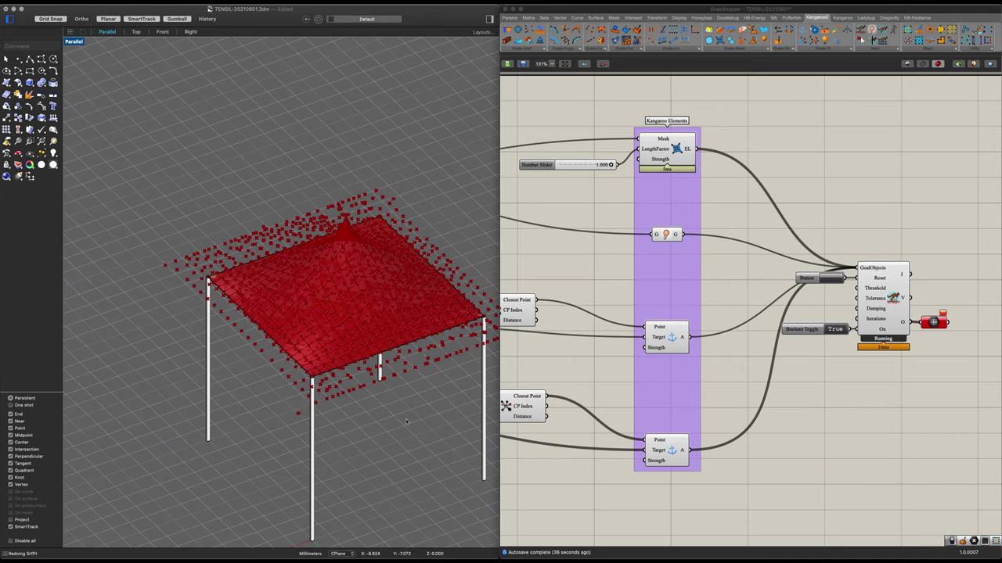
pyautogui.press('super+shift+z')
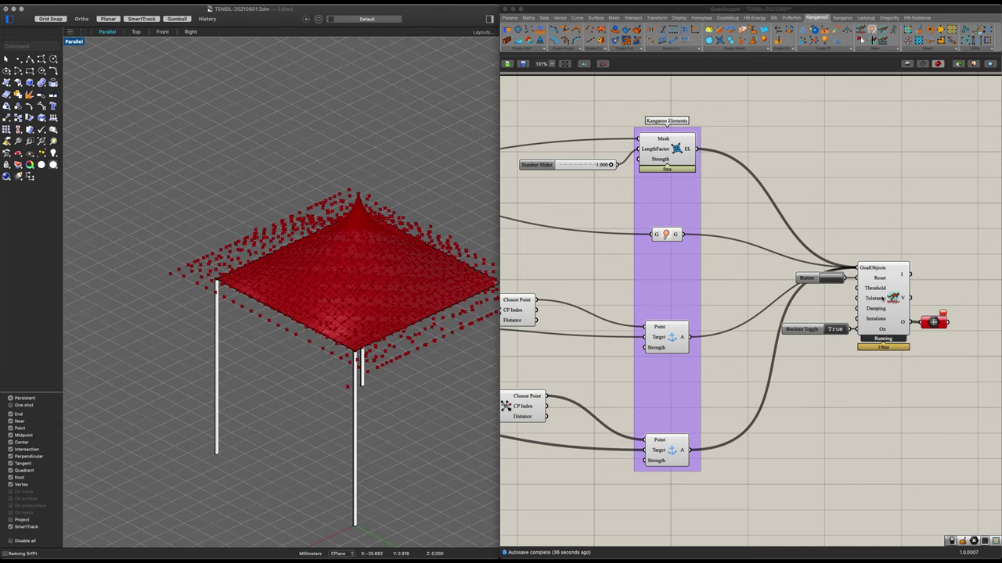
# Restart the simulation by switching the solver's Boolean Toggle to False and back to True.
pyautogui.click(835, 330)
pyautogui.click(836, 329)
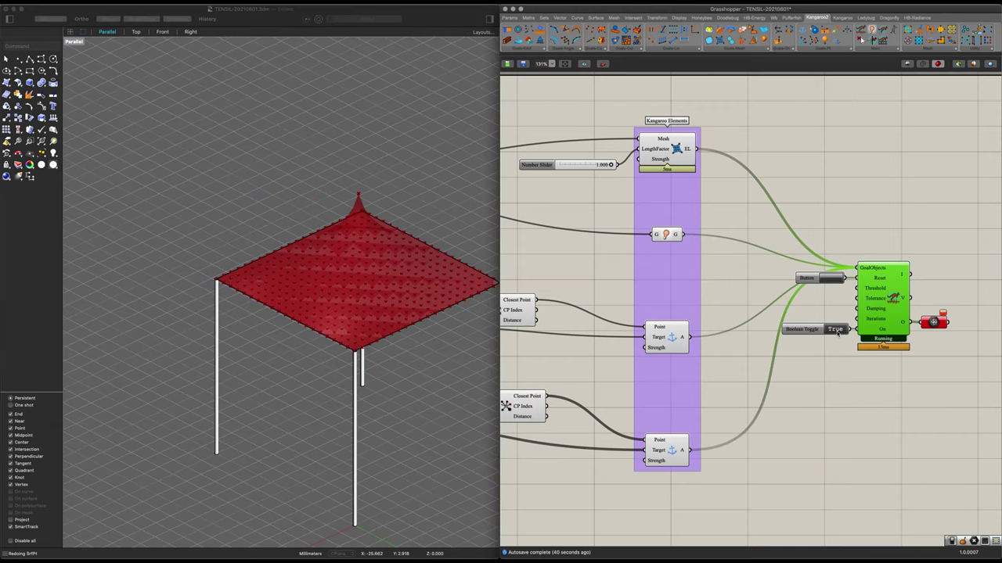
# Reset the solver and set the Unit Z factor slider that raises the canopy's centre point to 6.
pyautogui.click(833, 283)
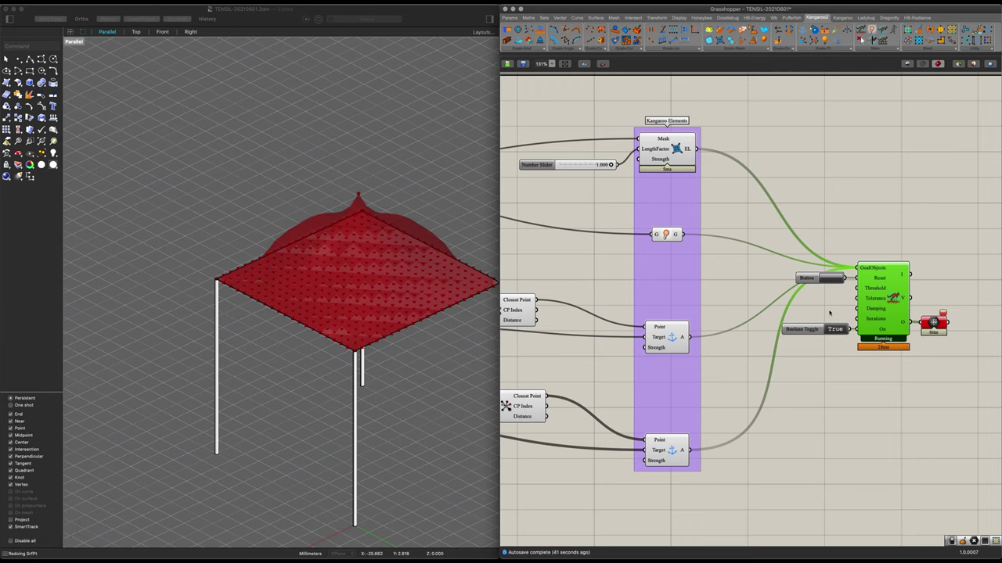
pyautogui.scroll(-5, 795, 304)
pyautogui.moveTo(508, 306); pyautogui.dragTo(708, 336, button='right')
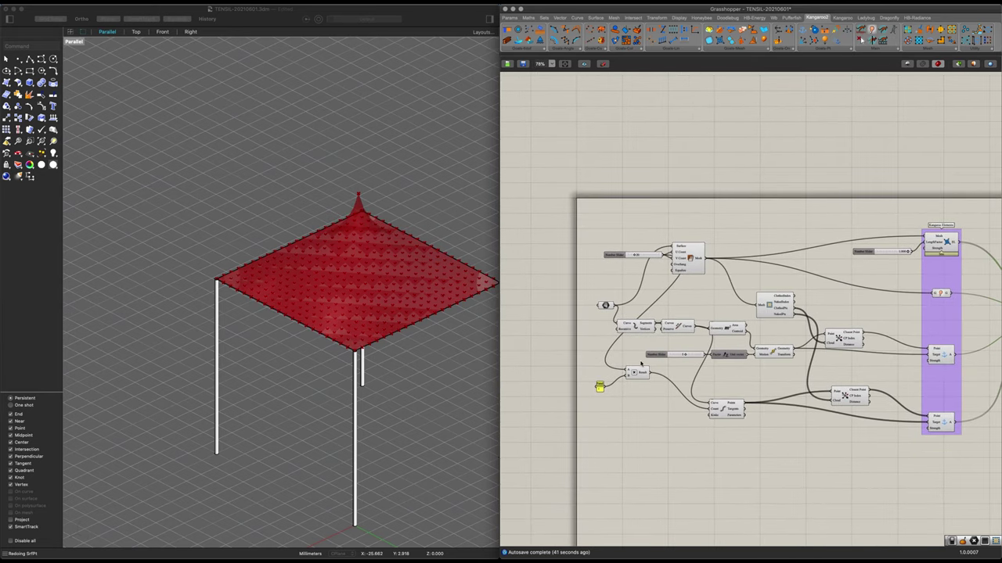
pyautogui.scroll(5, 635, 364)
pyautogui.moveTo(772, 334); pyautogui.dragTo(782, 335)
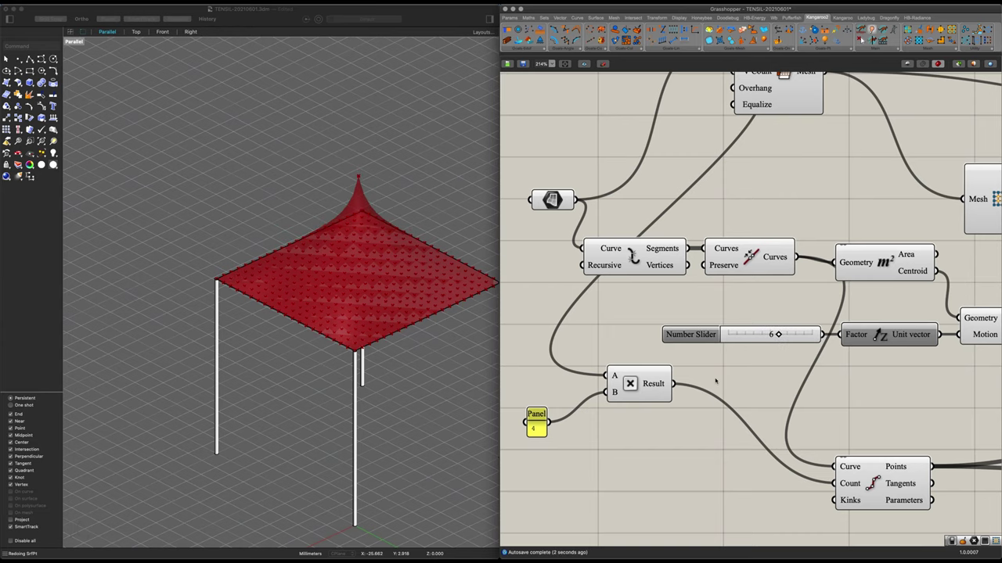
# Hide the flat base surface in the Rhino viewport.
pyautogui.scroll(-2, 706, 378)
pyautogui.click(401, 307)
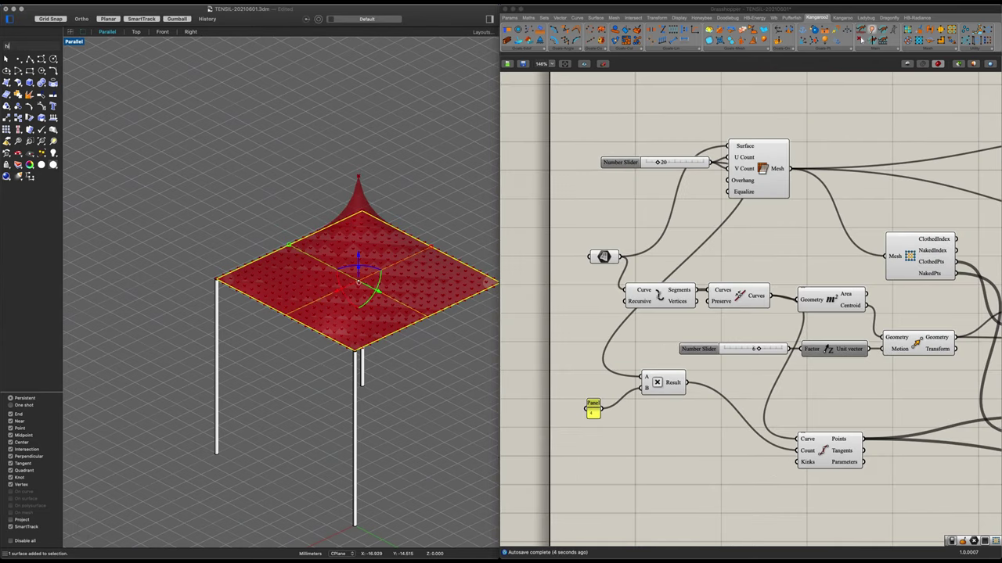
pyautogui.click(423, 372)
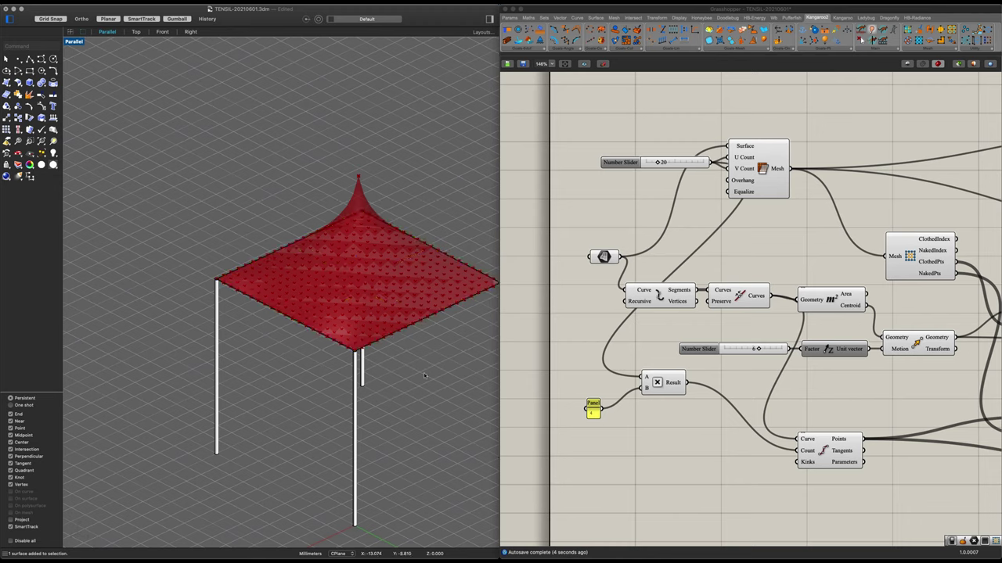
pyautogui.press('super+h')
pyautogui.click(414, 306)
pyautogui.write('H')
pyautogui.press('Return')
pyautogui.press('Return')
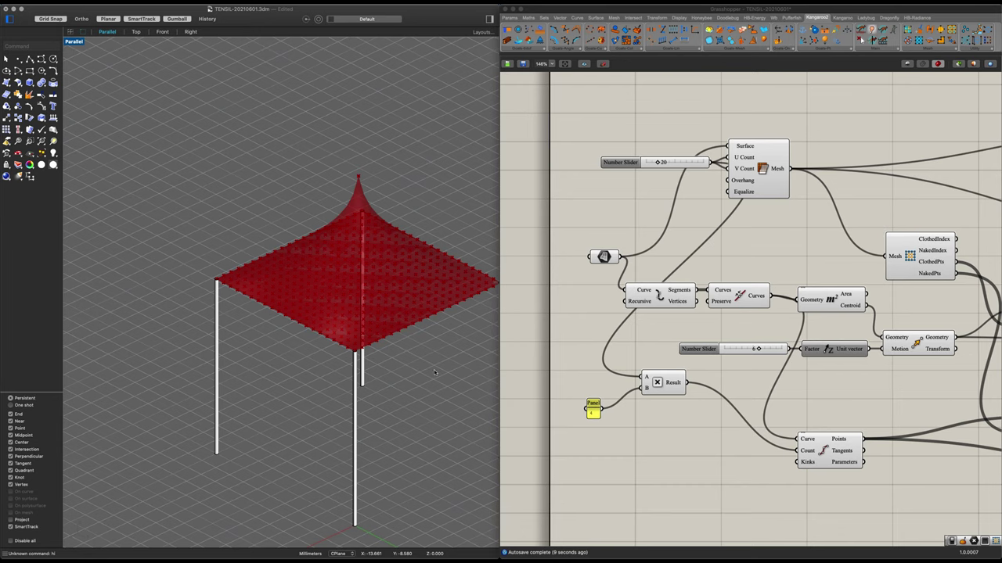
# Examine the raised canopy and the number slider feeding the edge-length goal's LengthFactor.
pyautogui.scroll(-2, 407, 330)
pyautogui.moveTo(408, 319)
pyautogui.mouseDown(button='right')
pyautogui.moveTo(381, 290)
pyautogui.moveTo(407, 307)
pyautogui.mouseUp(button='right')
pyautogui.scroll(-1, 889, 312)
pyautogui.scroll(-4, 889, 312)
pyautogui.moveTo(889, 312); pyautogui.dragTo(571, 376, button='right')
pyautogui.scroll(2, 694, 314)
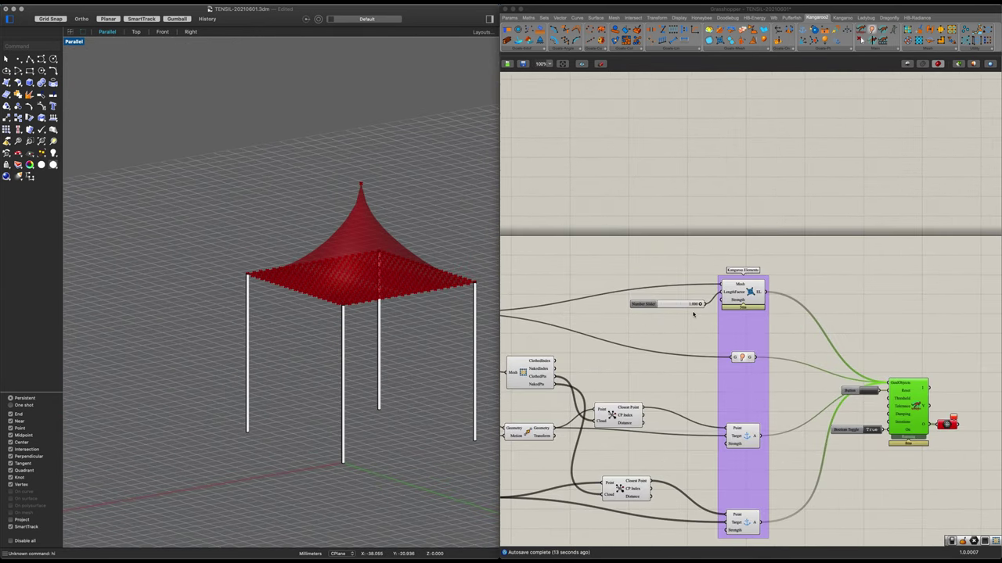
pyautogui.scroll(2, 694, 313)
pyautogui.scroll(5, 694, 312)
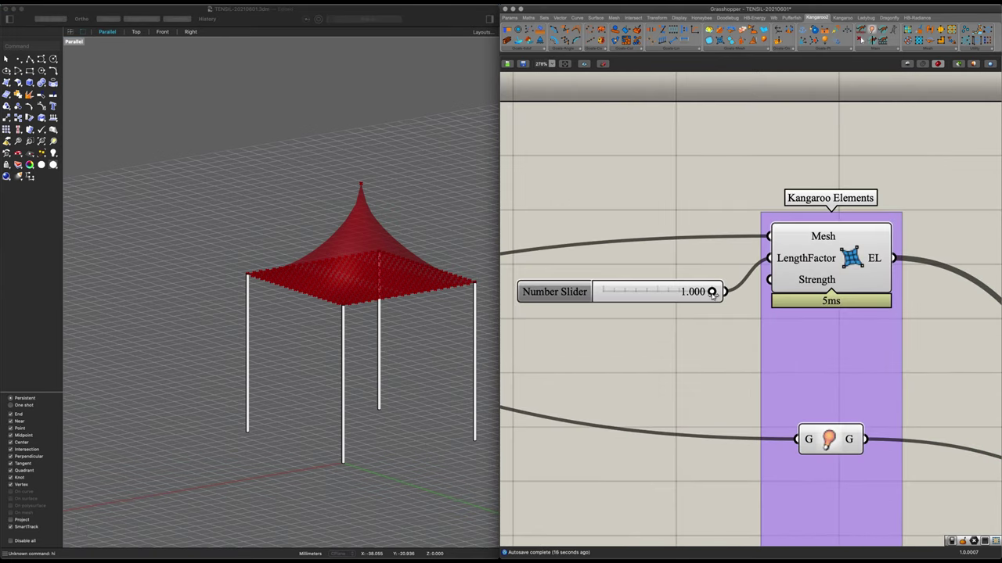
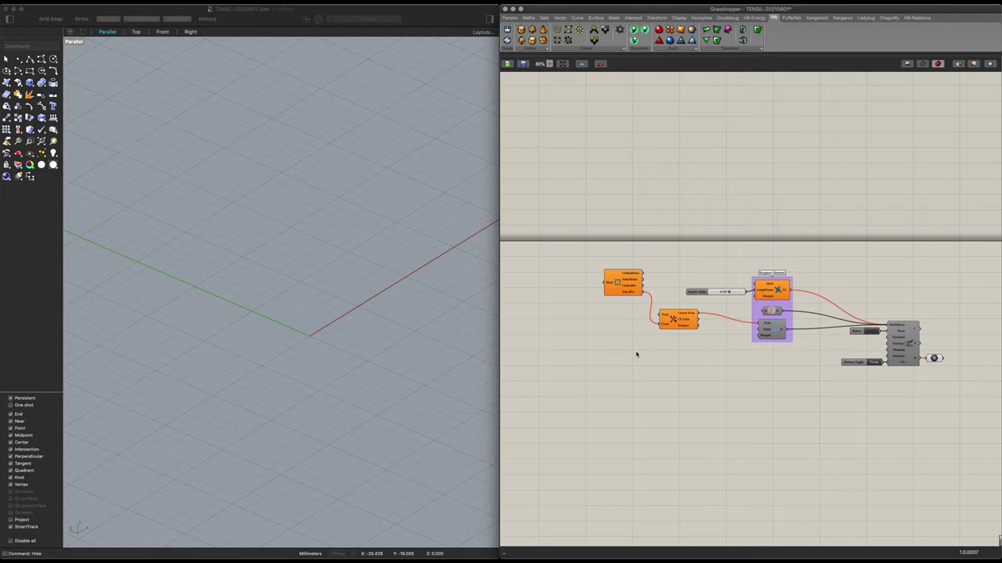
# Turn on Grid Snap and draw a semicircular arc of radius 10 centred on the origin, with its ends on the Y axis.
pyautogui.moveTo(611, 358); pyautogui.dragTo(618, 365, button='right')
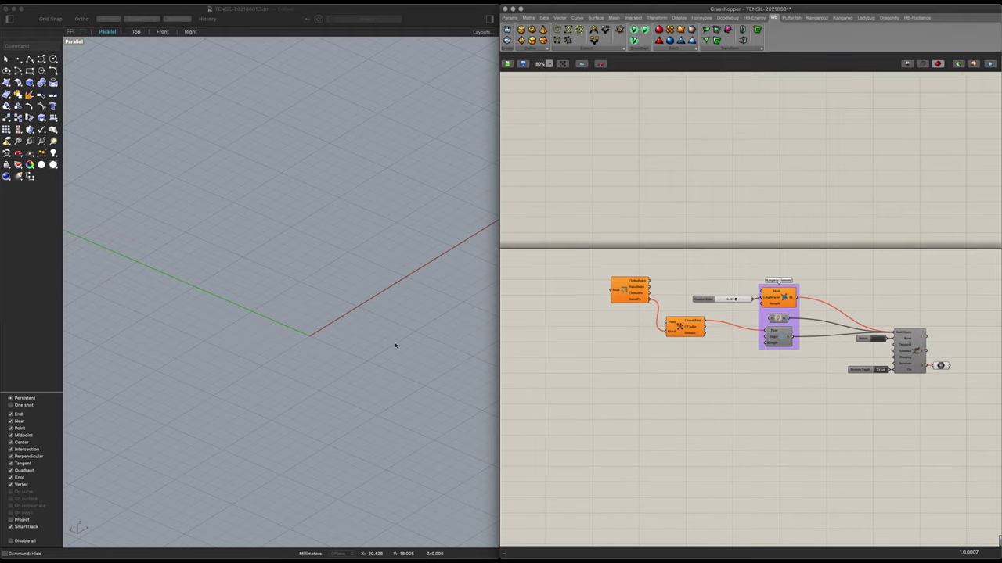
pyautogui.click(294, 317)
pyautogui.moveTo(294, 318); pyautogui.dragTo(300, 292, button='right')
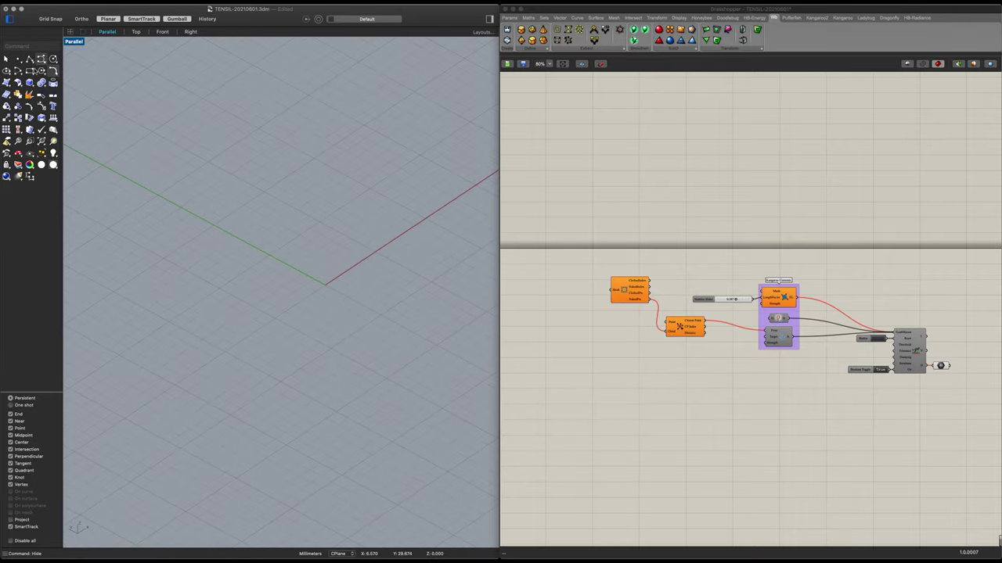
pyautogui.click(18, 71)
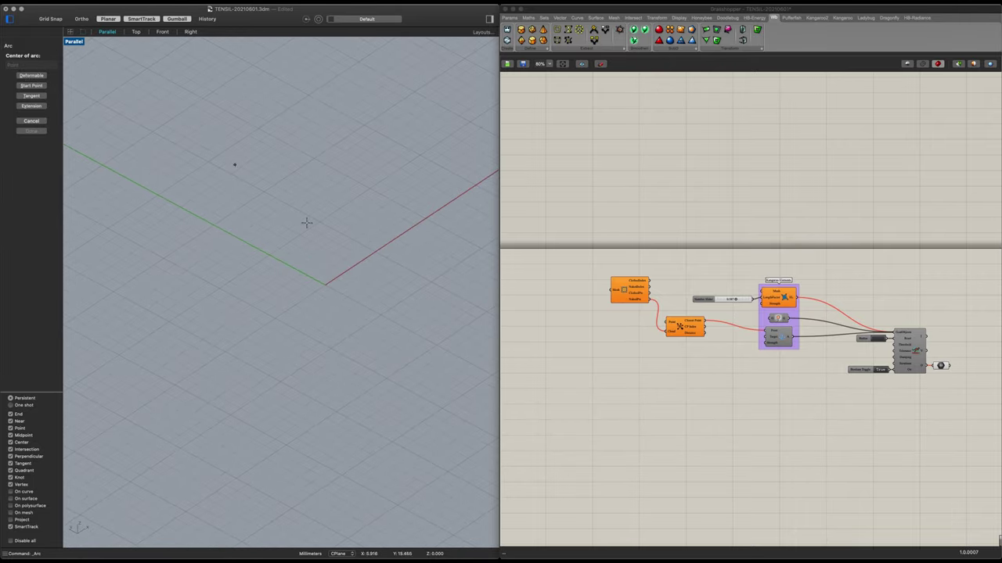
pyautogui.click(55, 19)
pyautogui.click(325, 282)
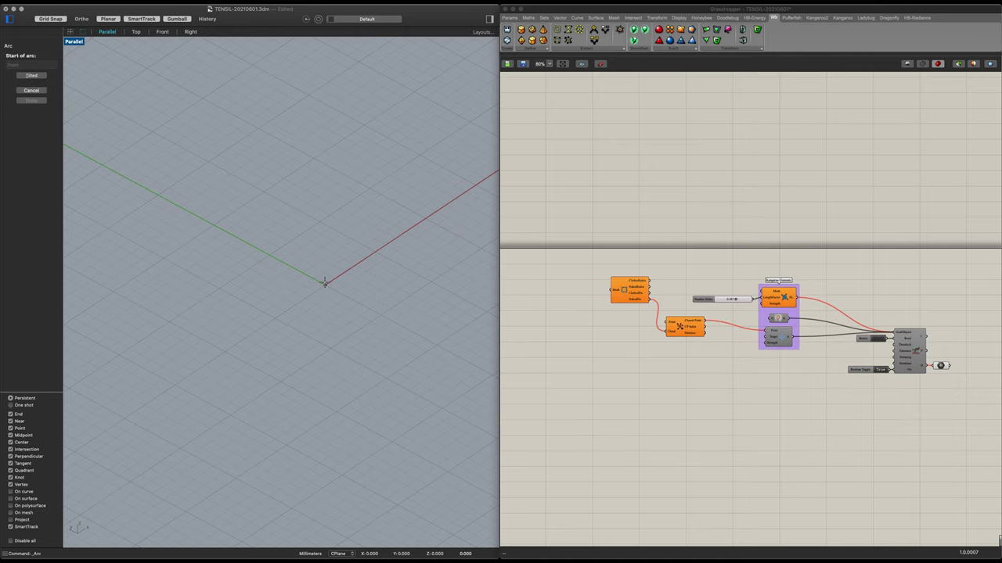
pyautogui.click(436, 345)
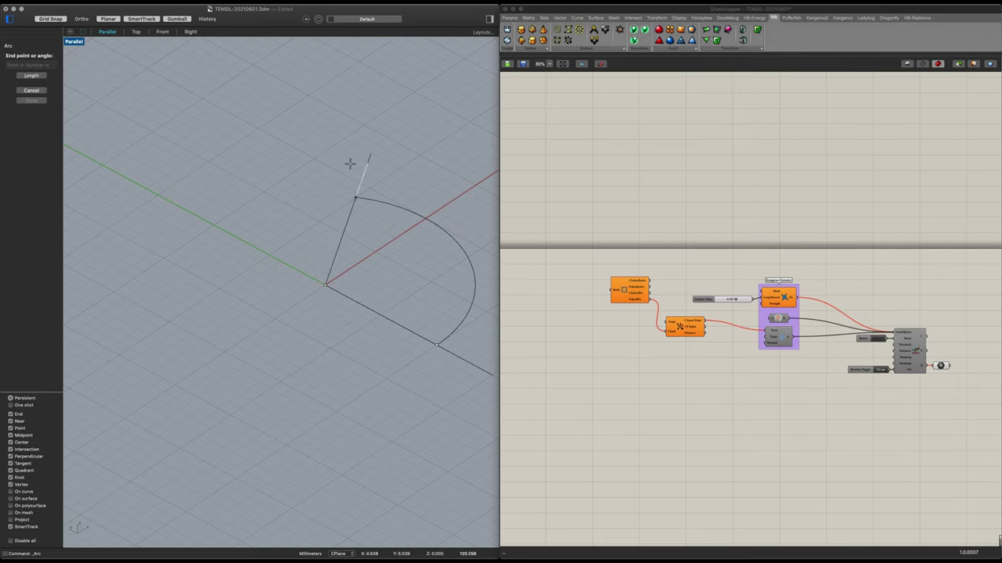
pyautogui.click(225, 233)
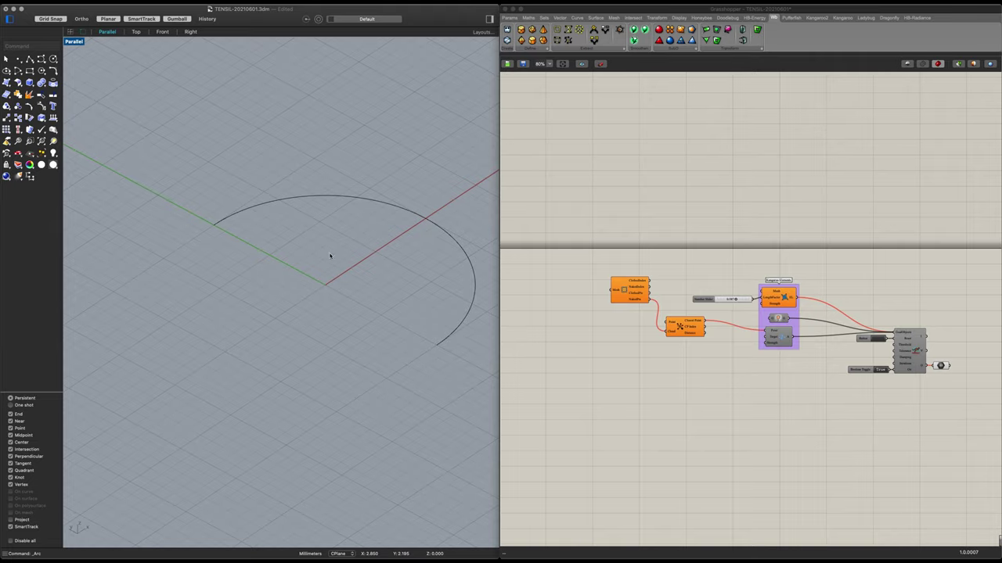
# Stand the arc upright with Rotate3D, turning it 90 degrees about the line through its two endpoints.
pyautogui.scroll(-1, 331, 255)
pyautogui.scroll(2, 349, 247)
pyautogui.keyDown('shift'); pyautogui.moveTo(351, 246); pyautogui.dragTo(301, 323, button='right'); pyautogui.keyUp('shift')
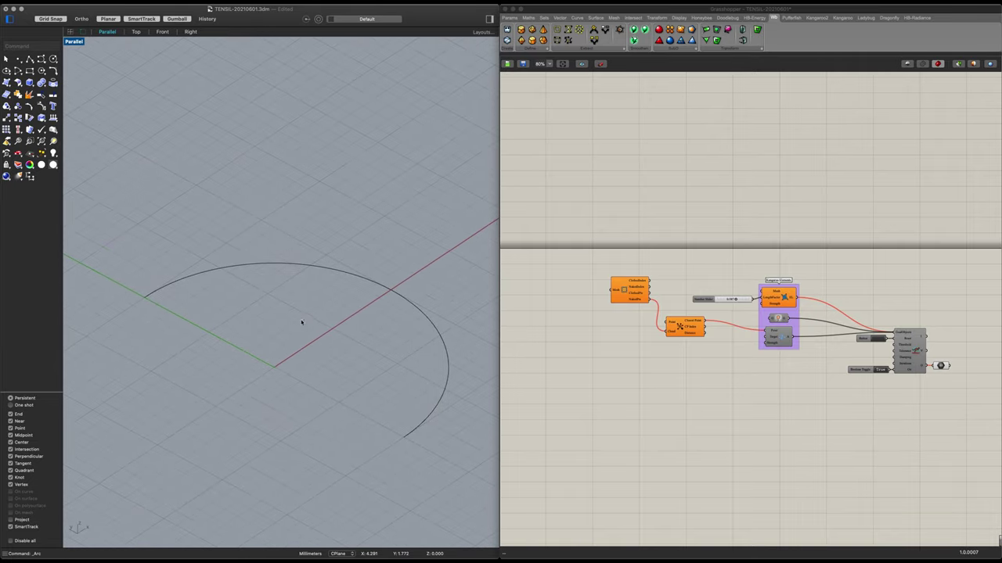
pyautogui.click(322, 269)
pyautogui.write('Rotate3D')
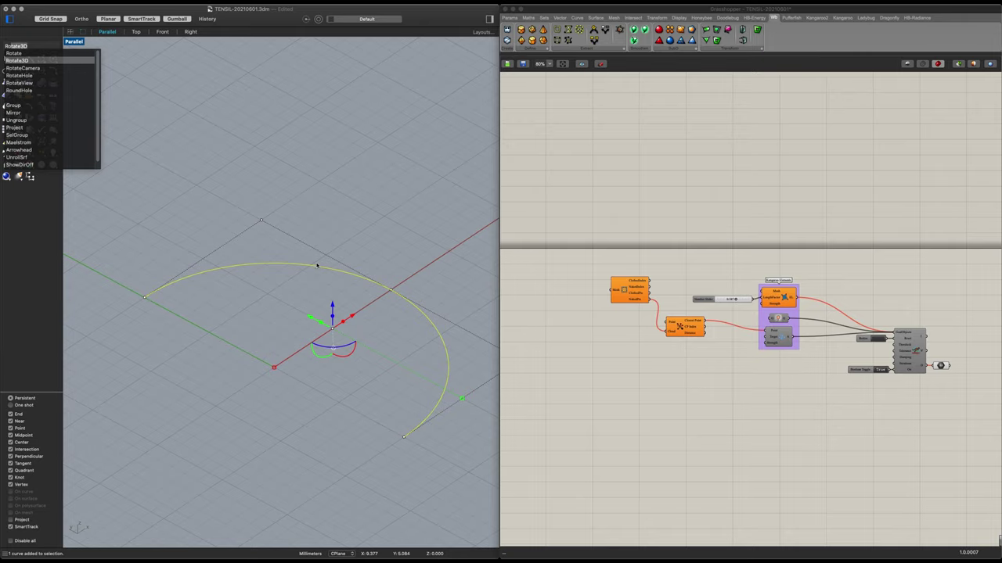
pyautogui.press('Return')
pyautogui.click(144, 297)
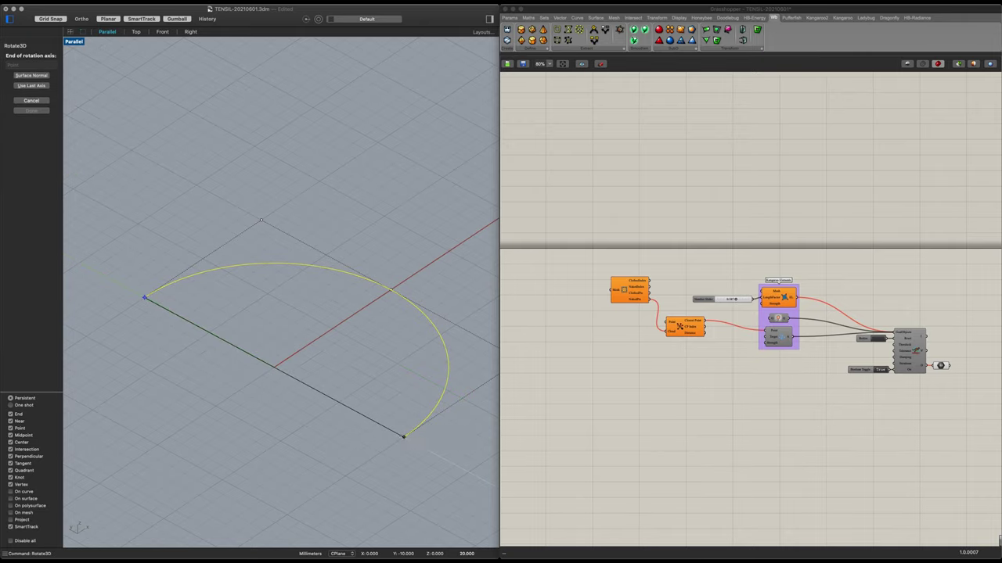
pyautogui.click(403, 437)
pyautogui.click(262, 220)
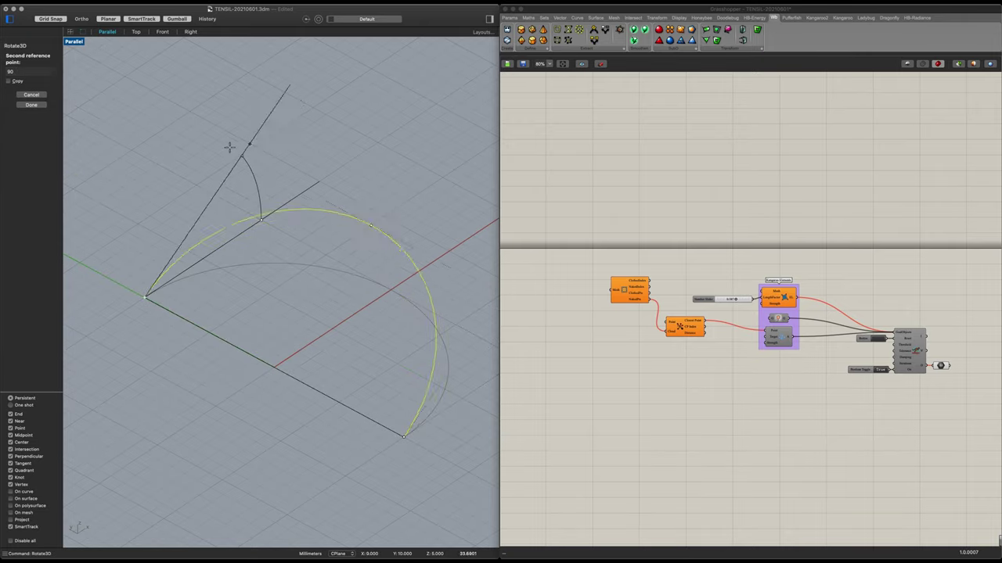
pyautogui.click(146, 154)
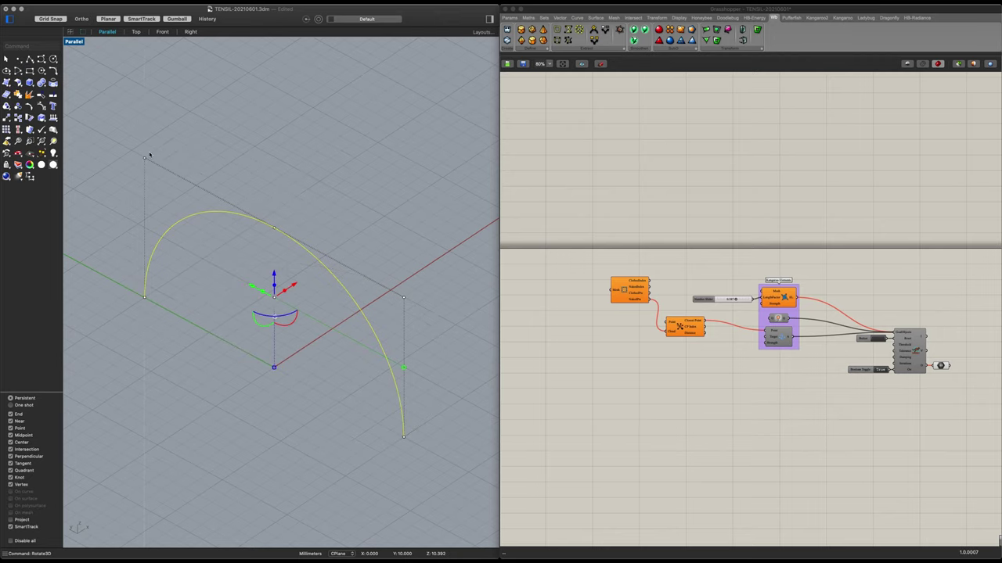
pyautogui.click(185, 355)
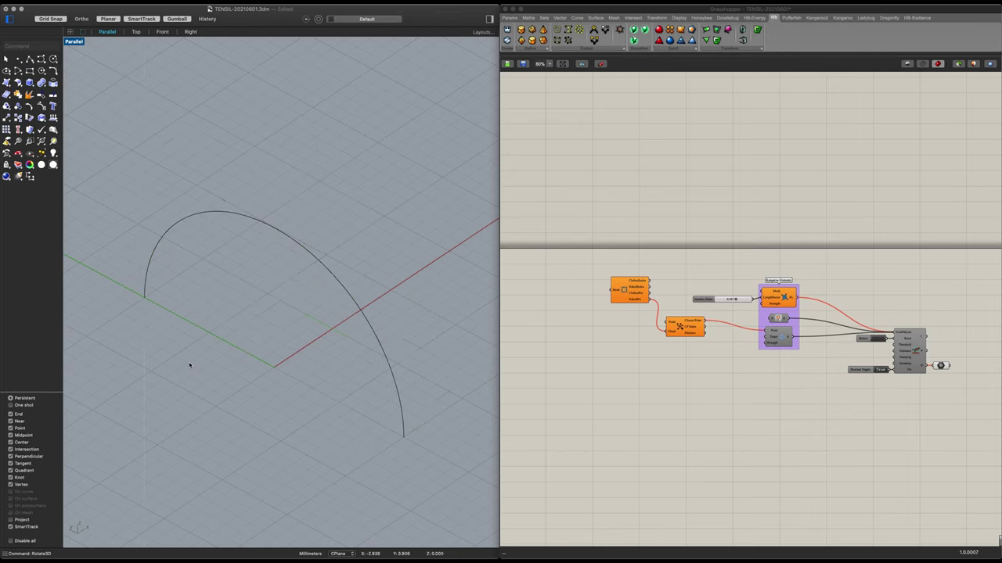
# Draw a circle of radius 0.1 centred on the arc's near endpoint.
pyautogui.scroll(-2, 190, 365)
pyautogui.scroll(-4, 189, 365)
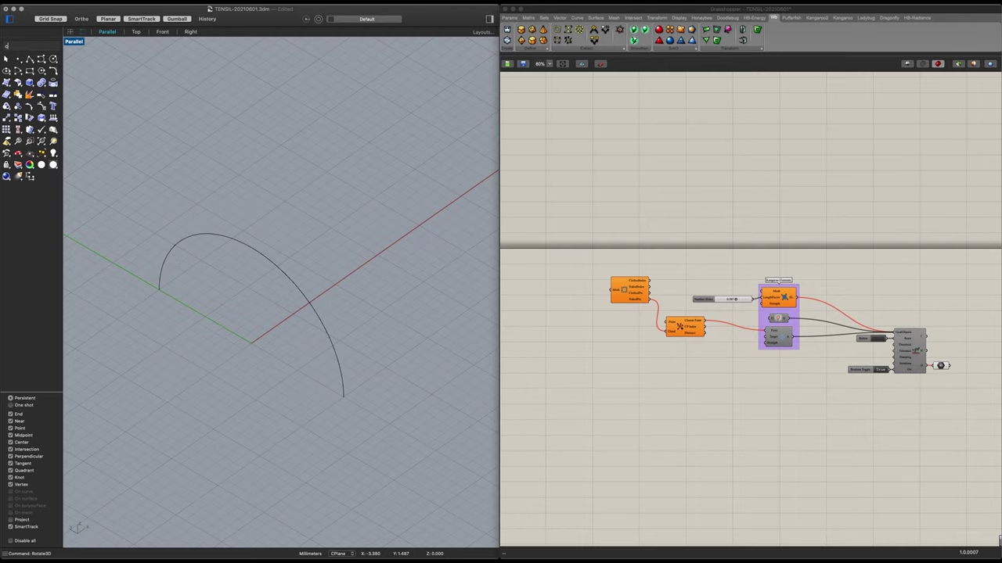
pyautogui.write('ircle')
pyautogui.press('Return')
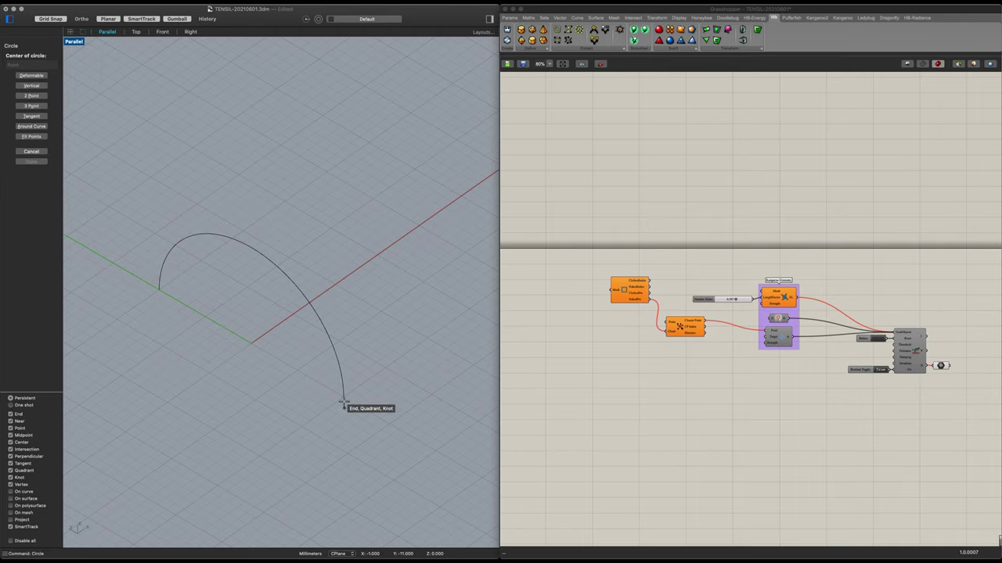
pyautogui.scroll(5, 342, 403)
pyautogui.click(348, 393)
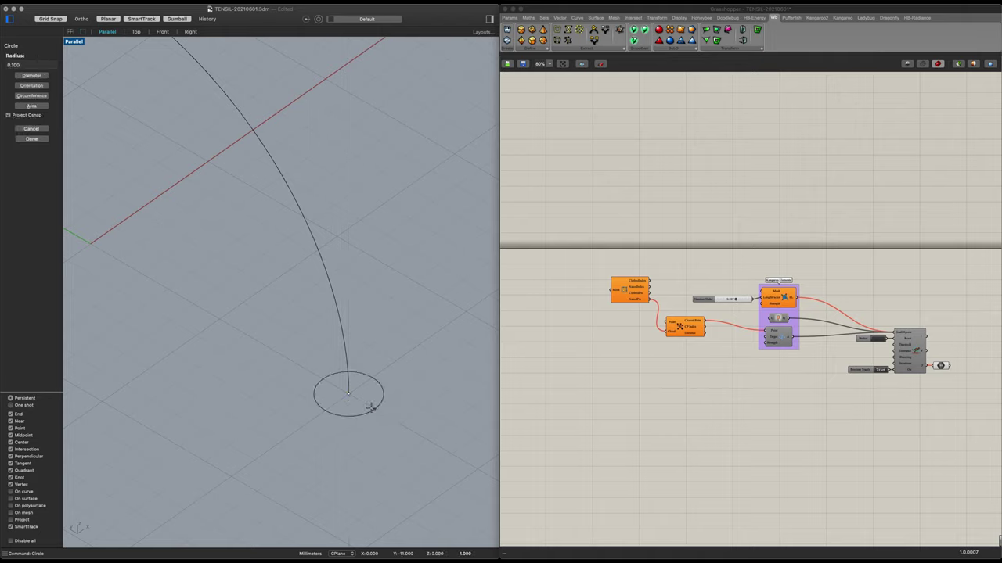
pyautogui.write('.1')
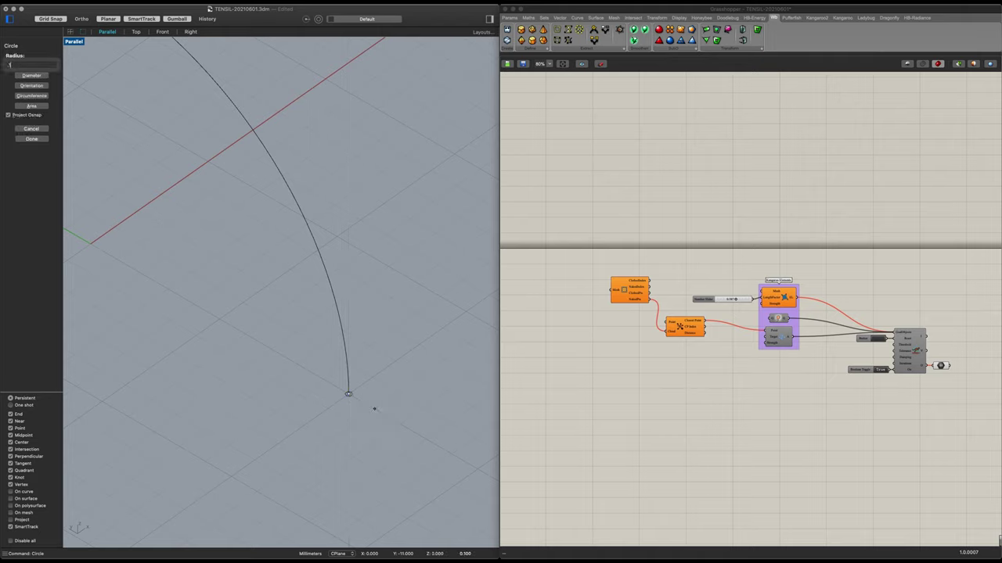
pyautogui.press('Return')
pyautogui.scroll(-5, 404, 407)
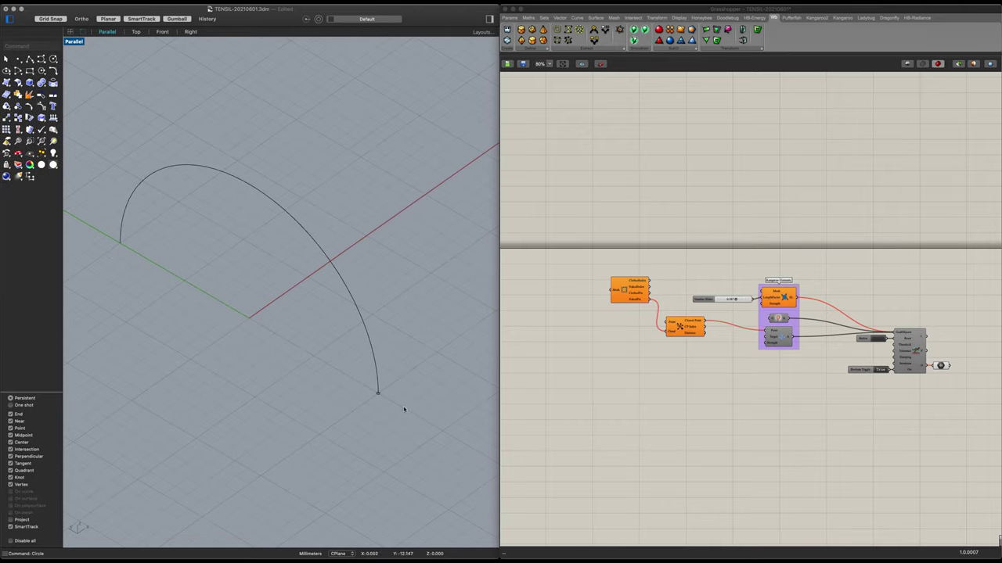
# Create a tube with Sweep1, using the upright arc as rail and the small circle as cross section.
pyautogui.write('sweep1')
pyautogui.press('Return')
pyautogui.click(379, 381)
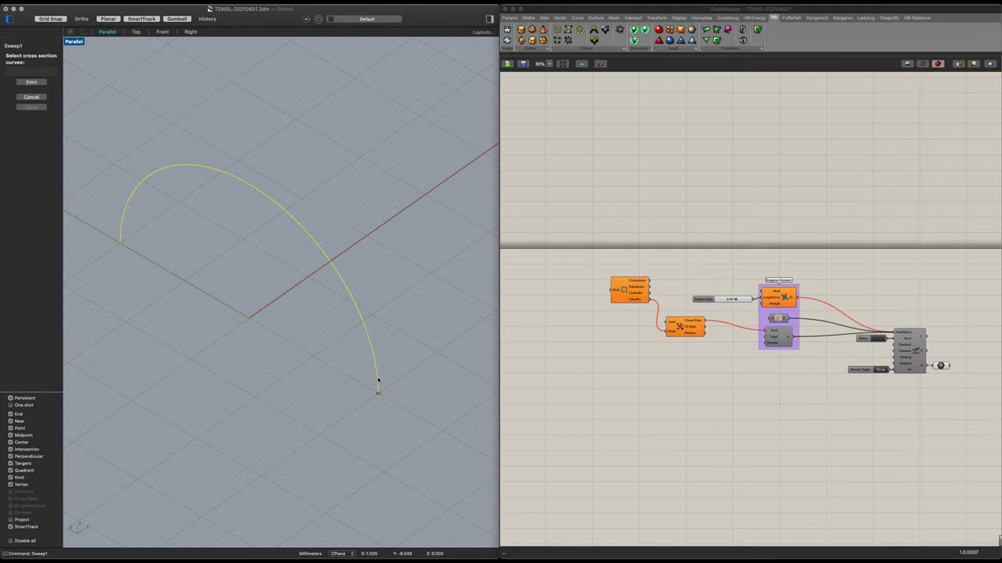
pyautogui.click(381, 395)
pyautogui.press('Return')
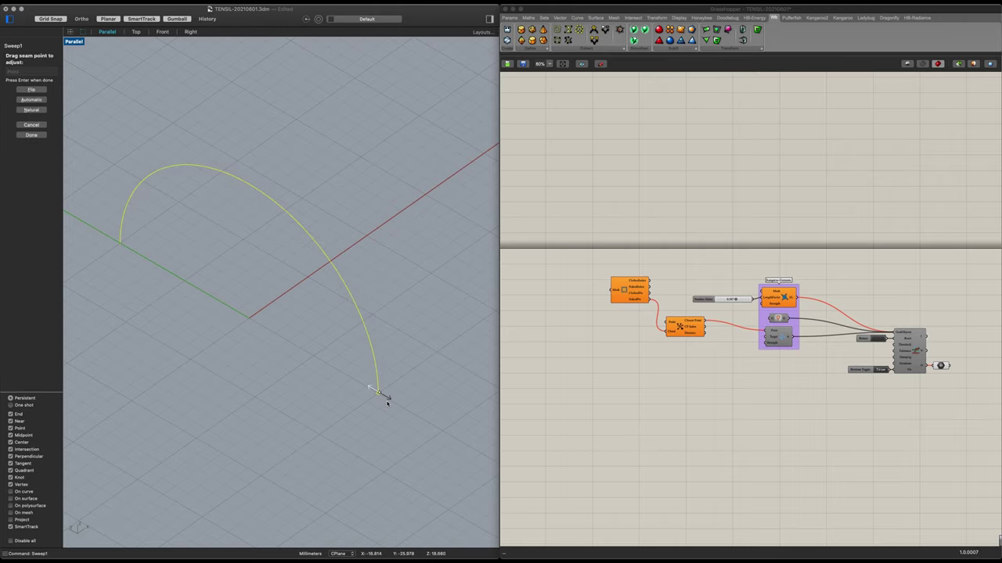
pyautogui.press('Return')
pyautogui.click(605, 296)
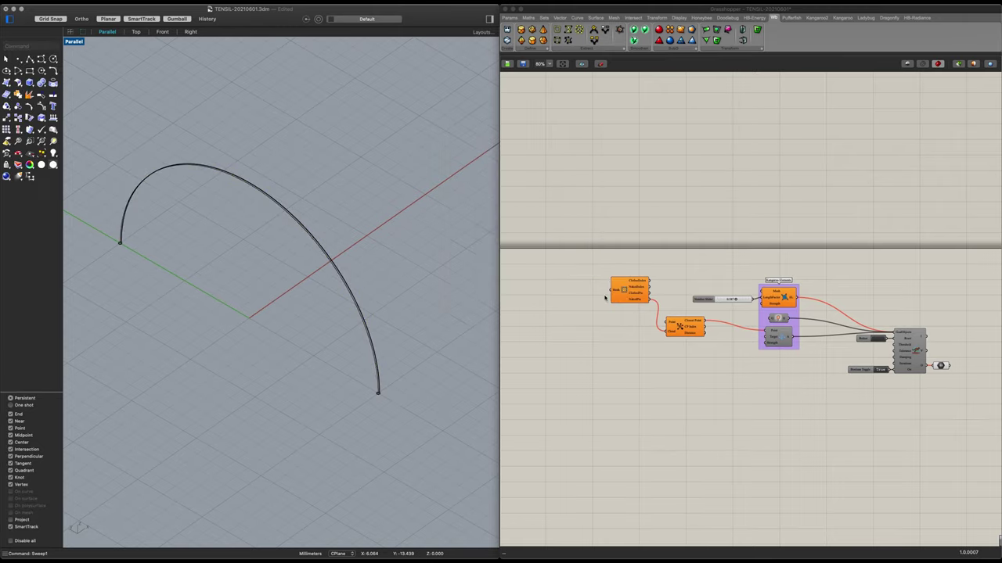
# Delete the original arc curve inside the swept tube.
pyautogui.click(377, 374)
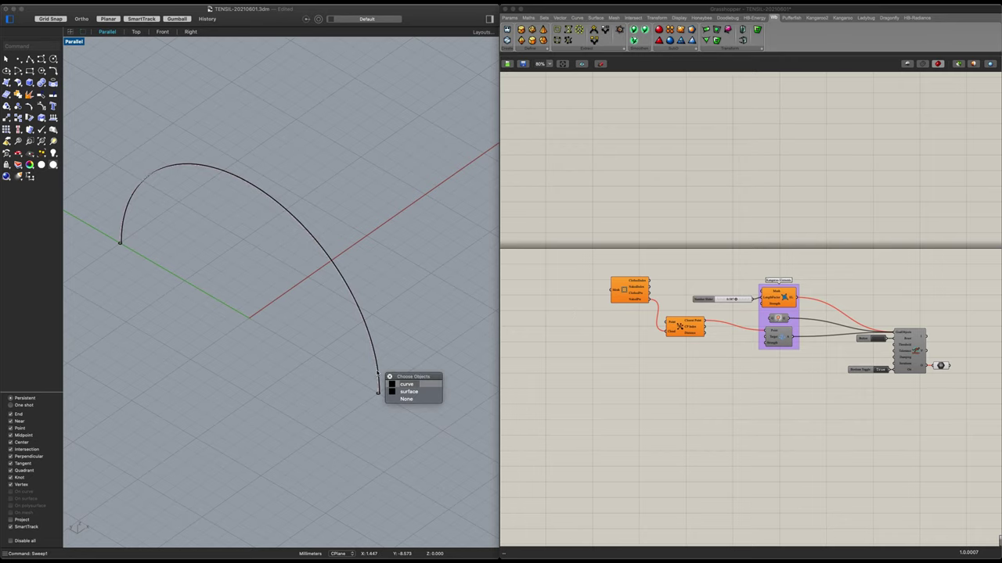
pyautogui.click(407, 384)
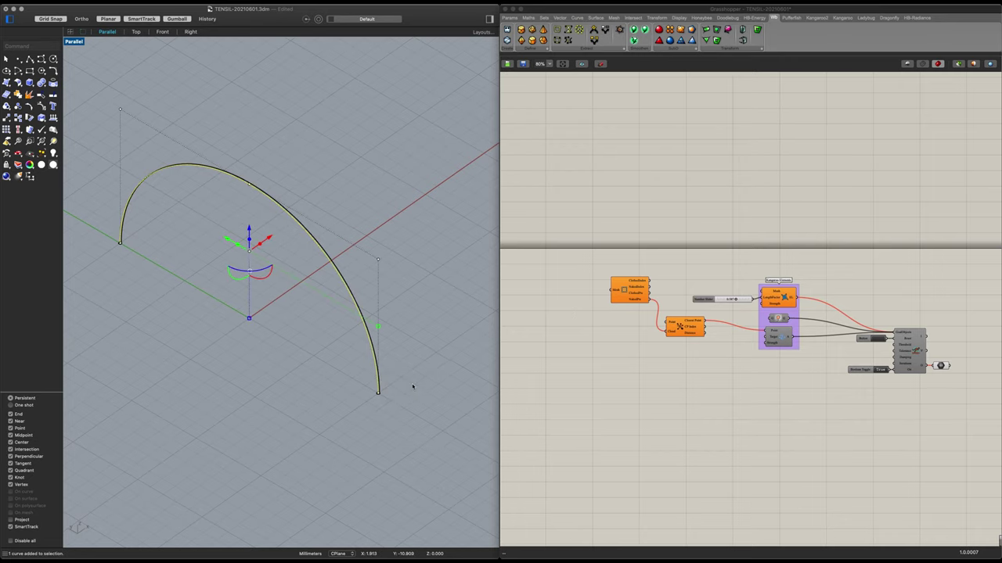
pyautogui.press('Delete')
# Polar array the swept tube and its base circle about the arch's near foot, with 2 items and a 45 degree angle.
pyautogui.moveTo(390, 400); pyautogui.dragTo(385, 406, button='right')
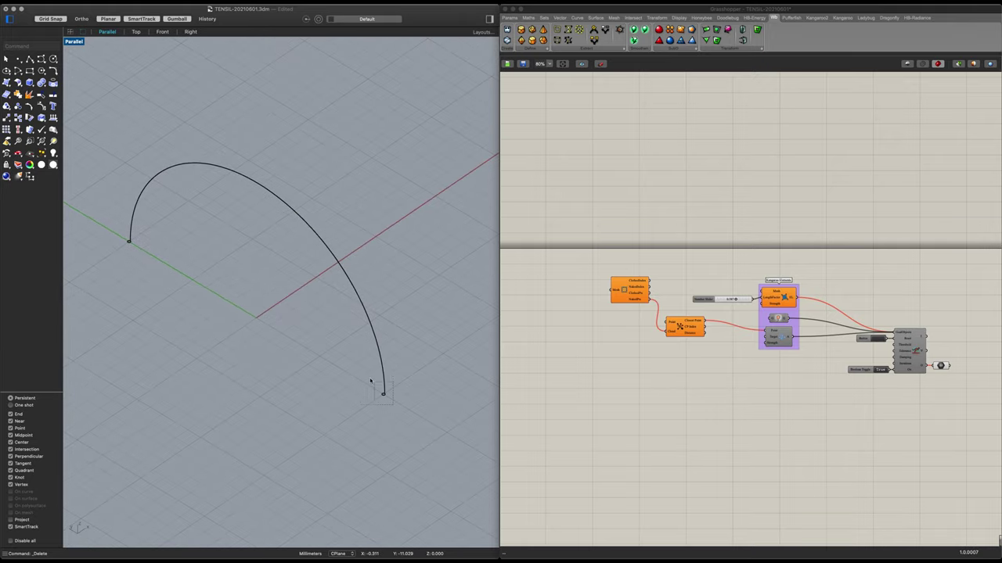
pyautogui.click(371, 381)
pyautogui.scroll(5, 382, 383)
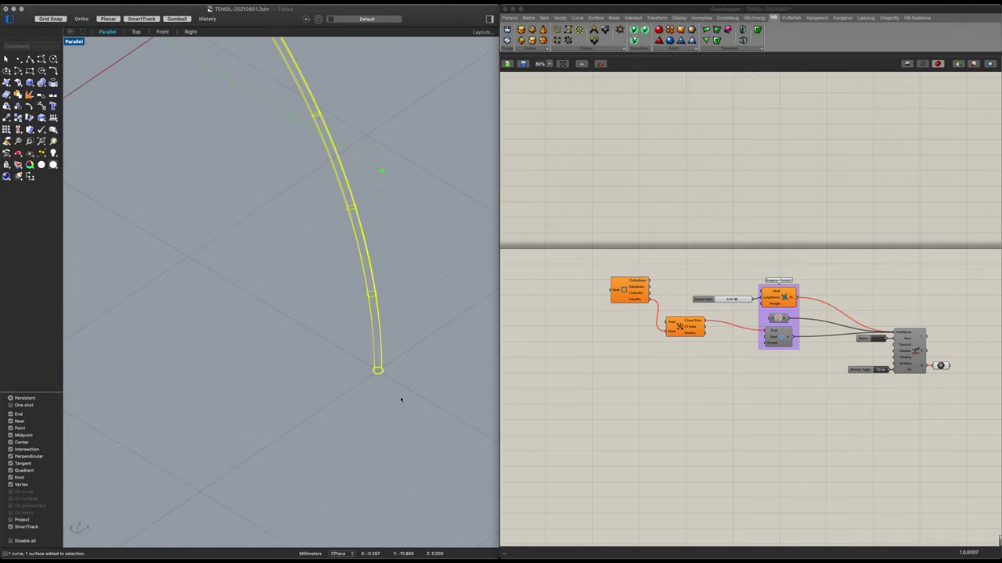
pyautogui.write('Polar')
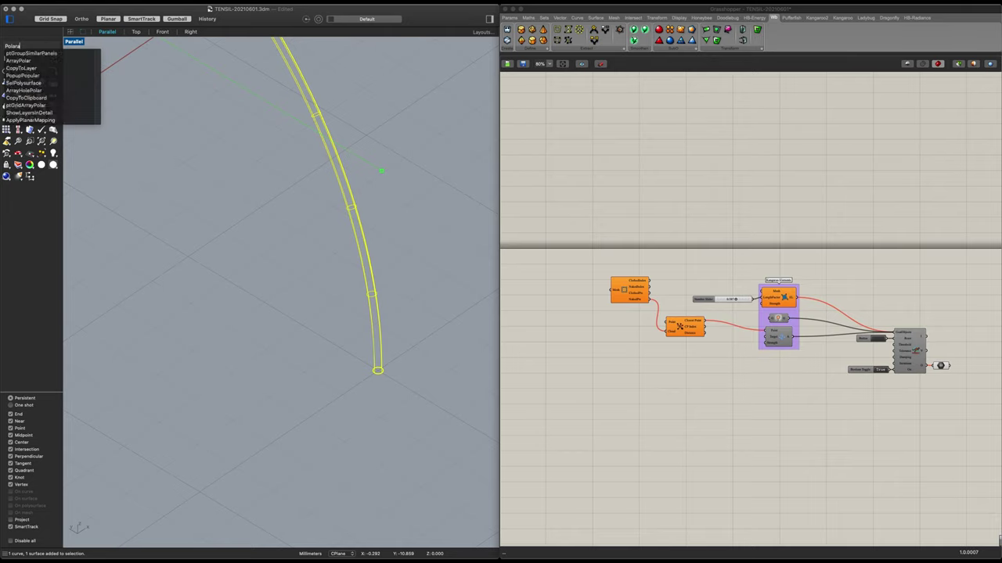
pyautogui.press('Down')
pyautogui.press('Down')
pyautogui.press('Return')
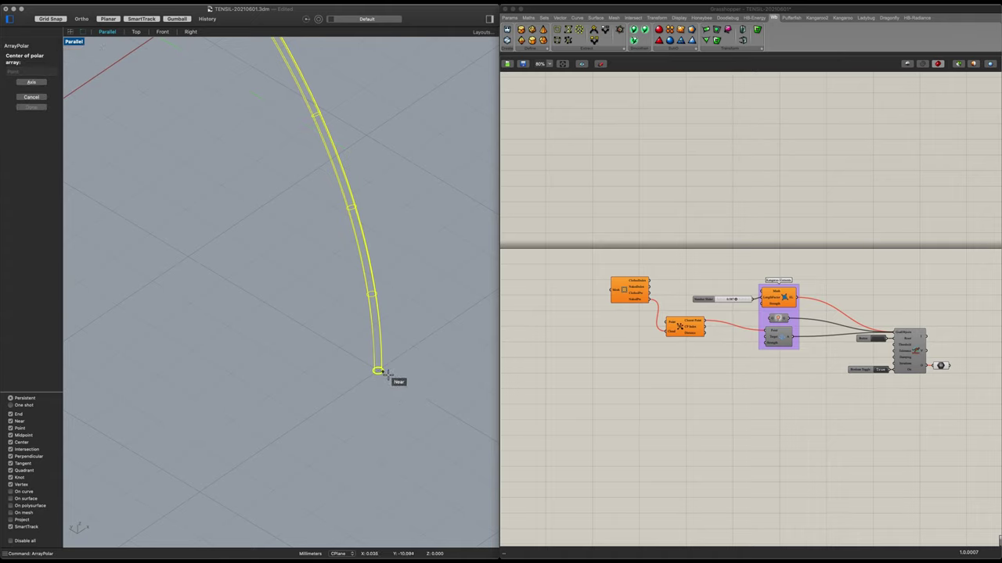
pyautogui.click(379, 374)
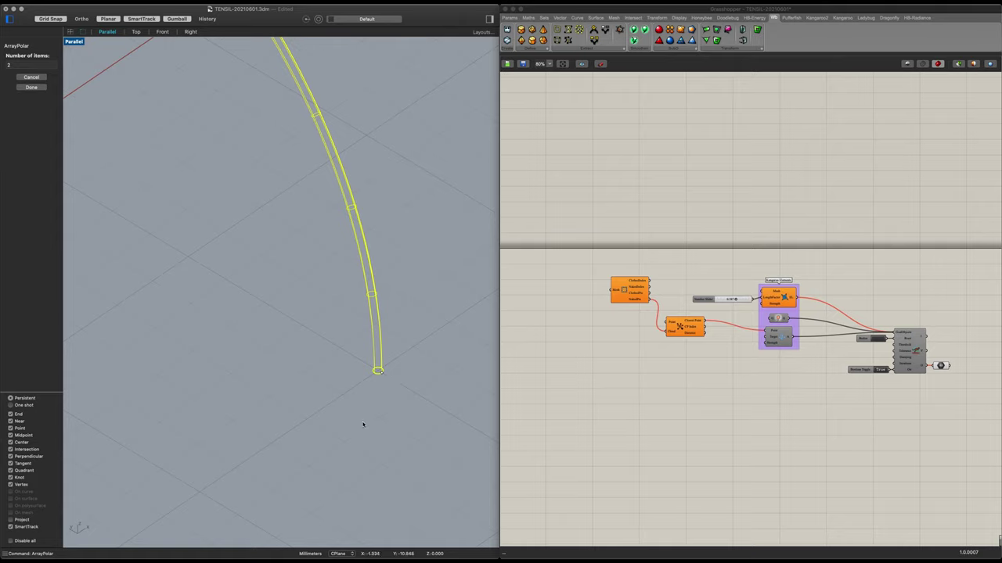
pyautogui.press('Return')
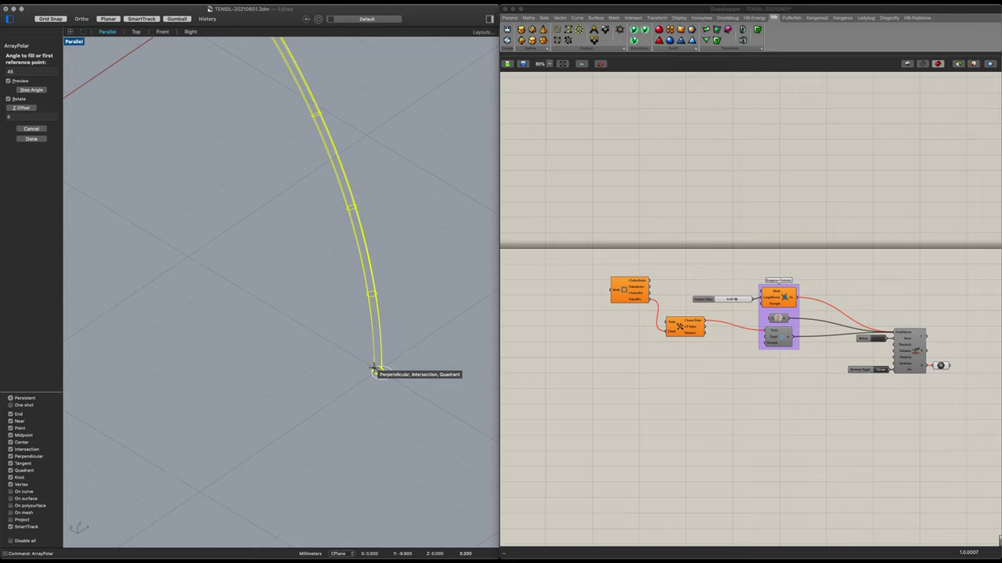
pyautogui.click(374, 371)
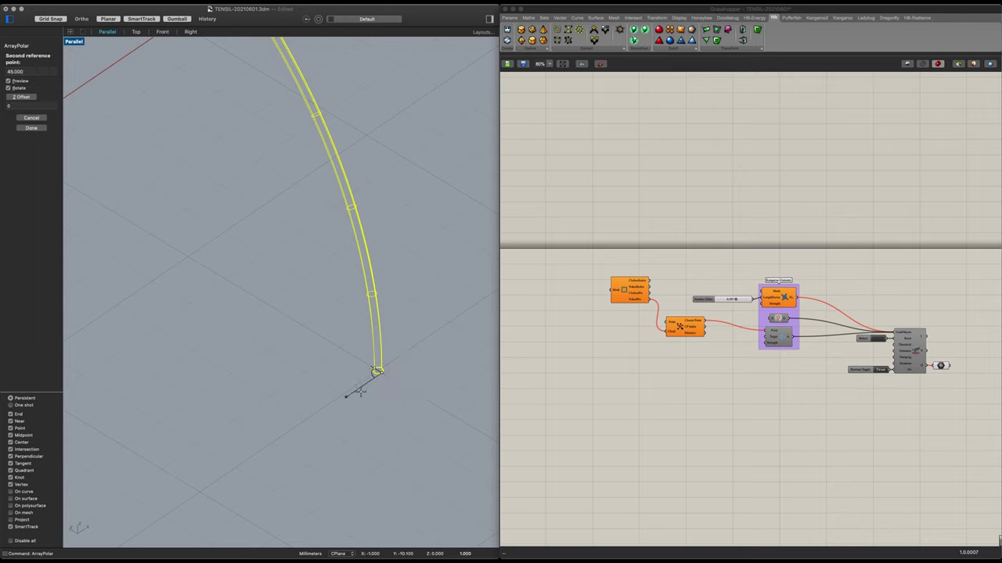
pyautogui.write('45')
pyautogui.press('Return')
pyautogui.press('Return')
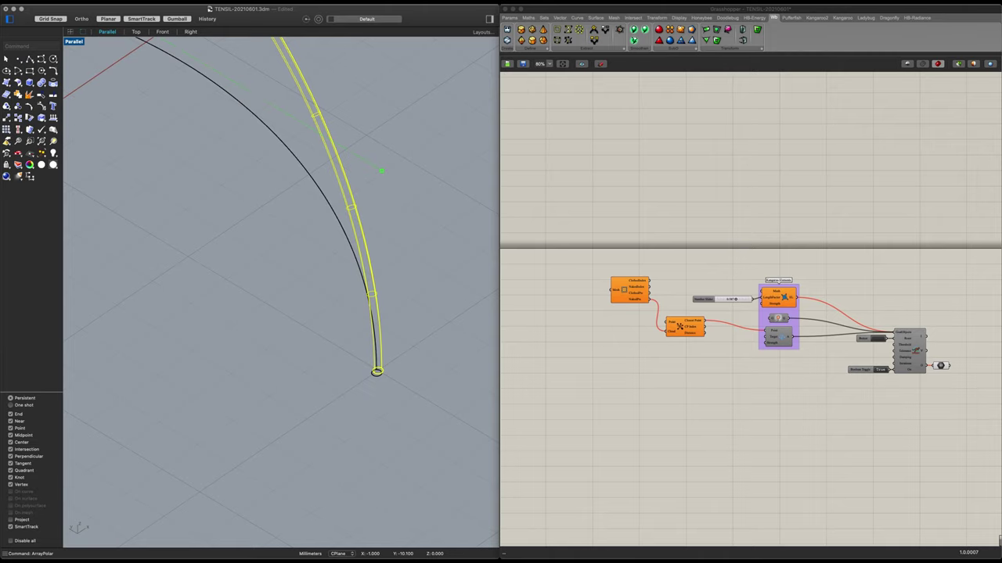
pyautogui.press('Escape')
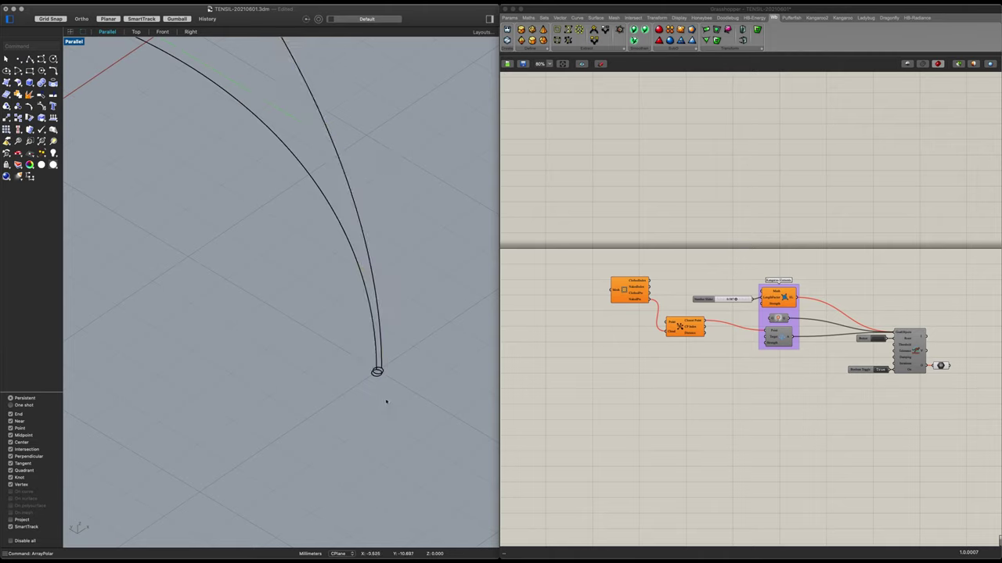
# Delete the two leftover profile circles at the near feet of the arches, keeping the tube surfaces.
pyautogui.rightClick(386, 402)
pyautogui.click(312, 395)
pyautogui.keyDown('ctrl'); pyautogui.moveTo(312, 396); pyautogui.dragTo(266, 364, button='right'); pyautogui.keyUp('ctrl')
pyautogui.click(308, 362)
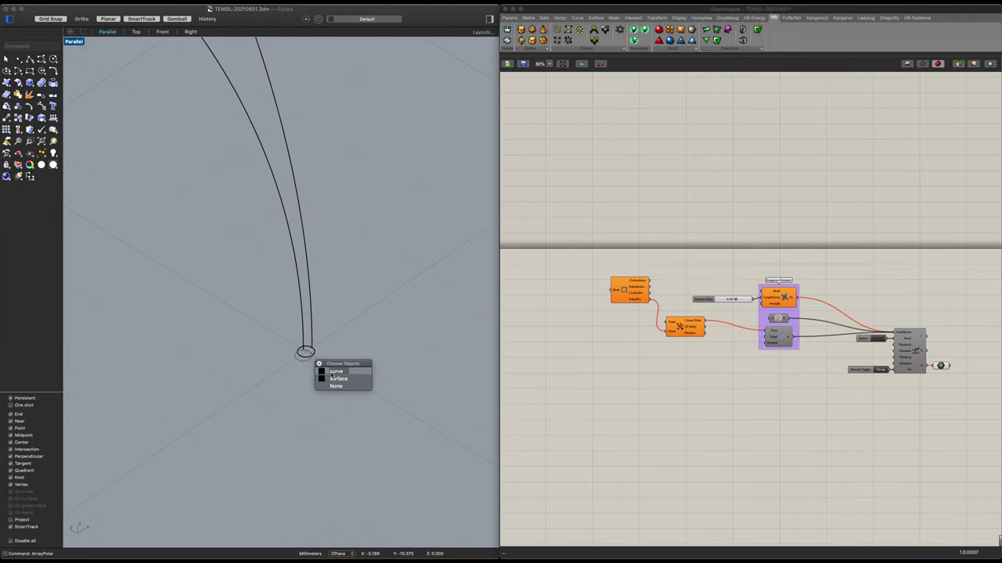
pyautogui.click(335, 371)
pyautogui.press('Delete')
pyautogui.click(315, 354)
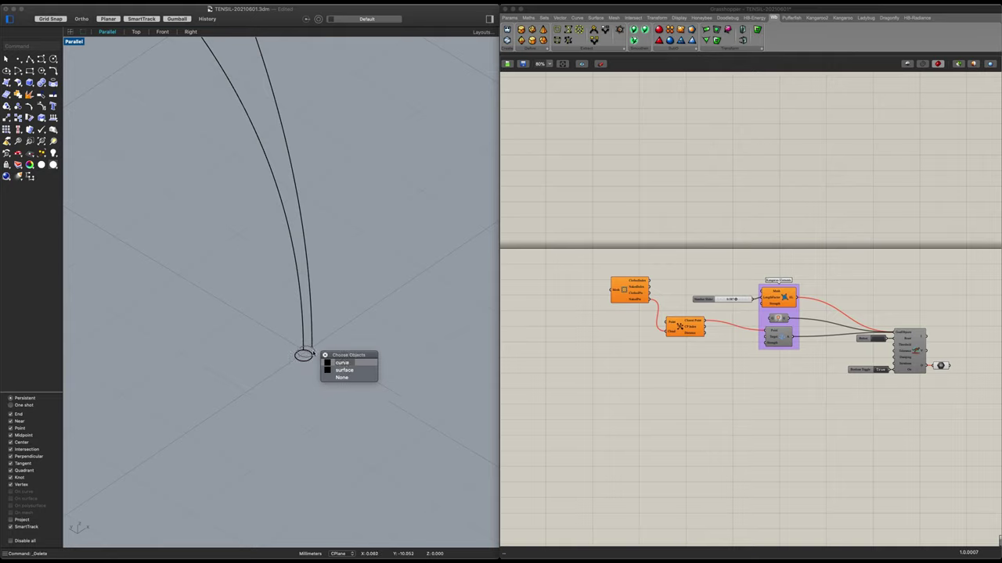
pyautogui.click(338, 364)
pyautogui.press('Delete')
# Move the arrayed arch about 0.2 outward at the near foot so its base clears the original arch's base.
pyautogui.click(311, 361)
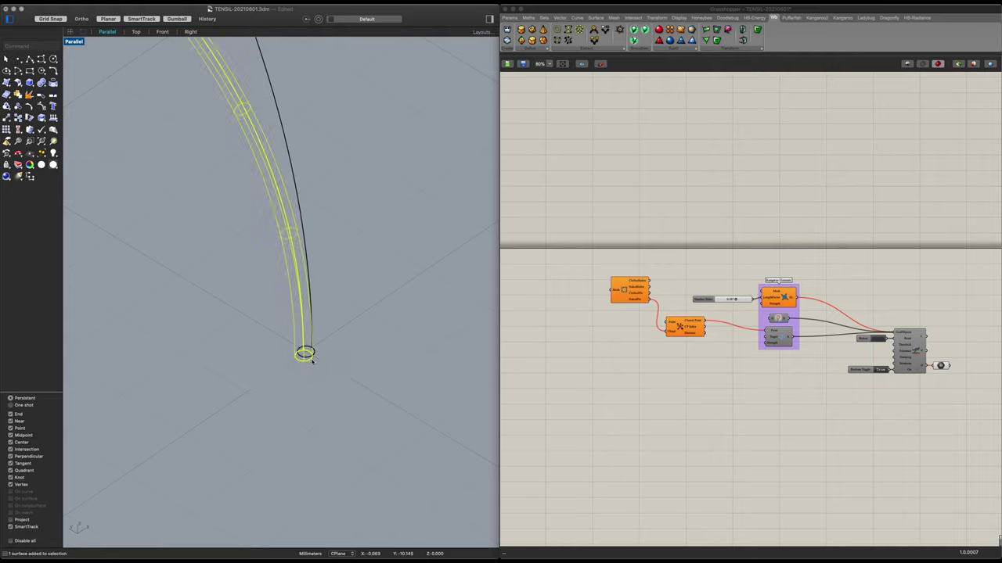
pyautogui.scroll(10, 335, 366)
pyautogui.scroll(-1, 338, 322)
pyautogui.write('m')
pyautogui.press('Return')
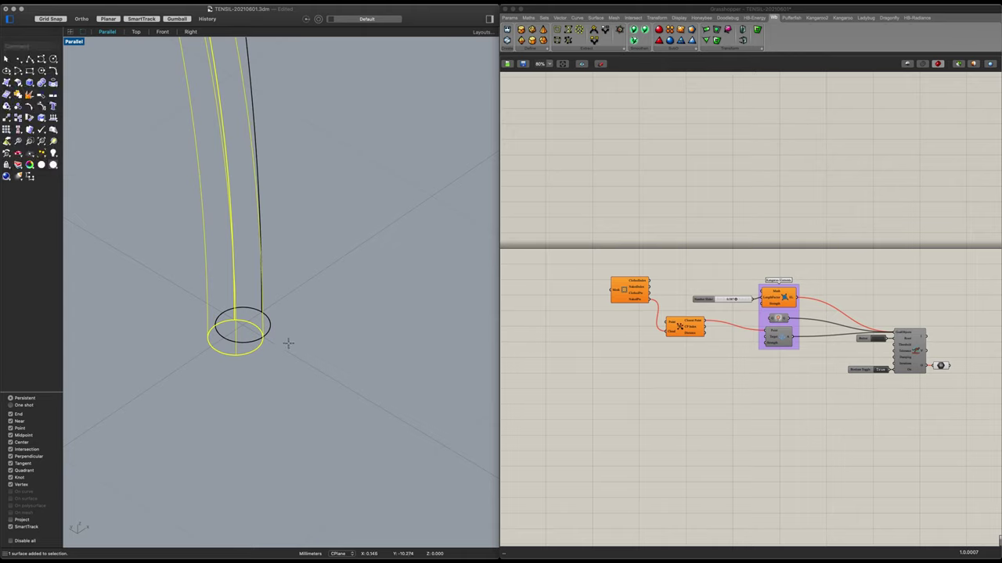
pyautogui.click(241, 319)
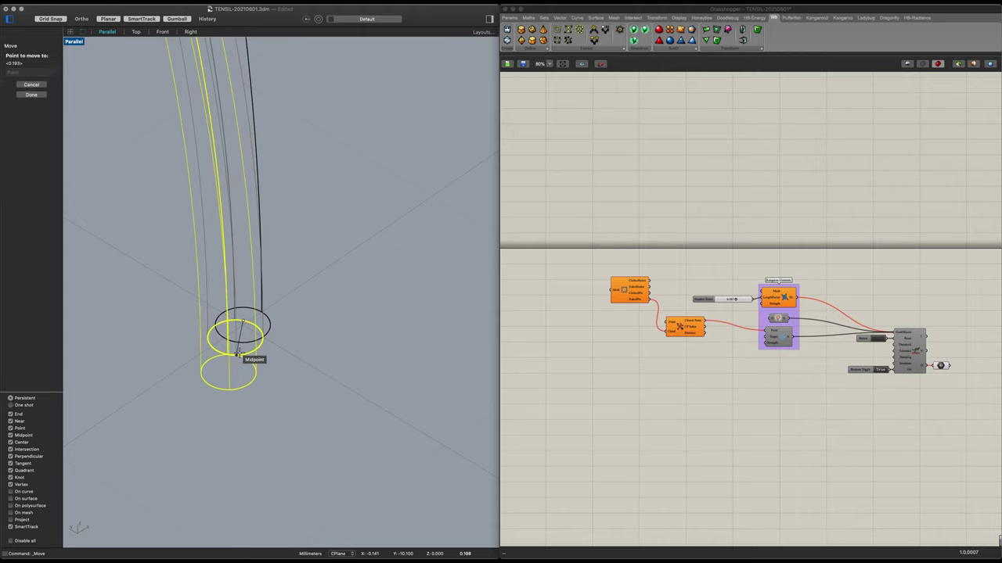
pyautogui.click(251, 359)
pyautogui.click(298, 364)
pyautogui.keyDown('ctrl'); pyautogui.moveTo(297, 361); pyautogui.dragTo(326, 438, button='right'); pyautogui.keyUp('ctrl')
pyautogui.scroll(-5, 325, 438)
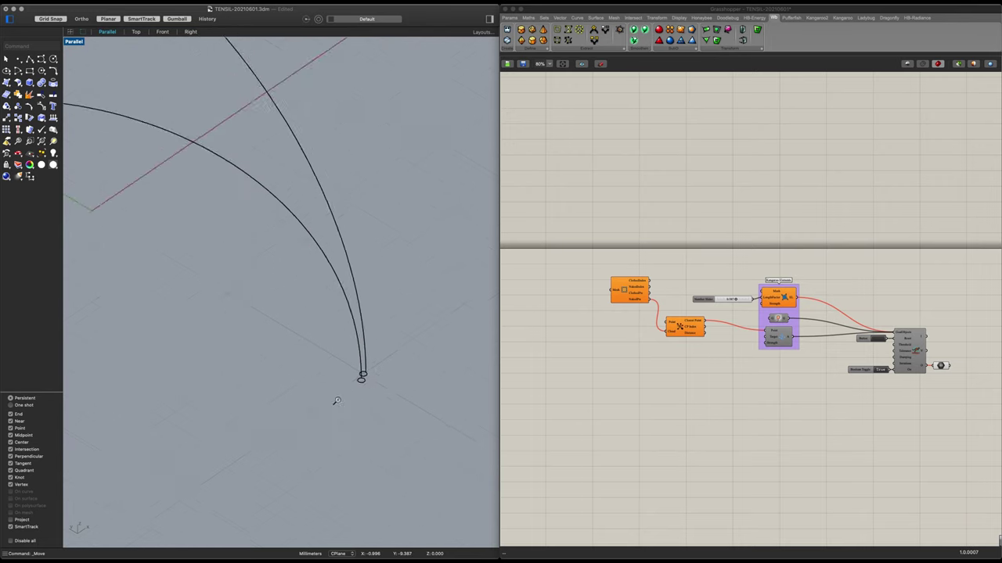
pyautogui.hscroll(-3, 286, 399)
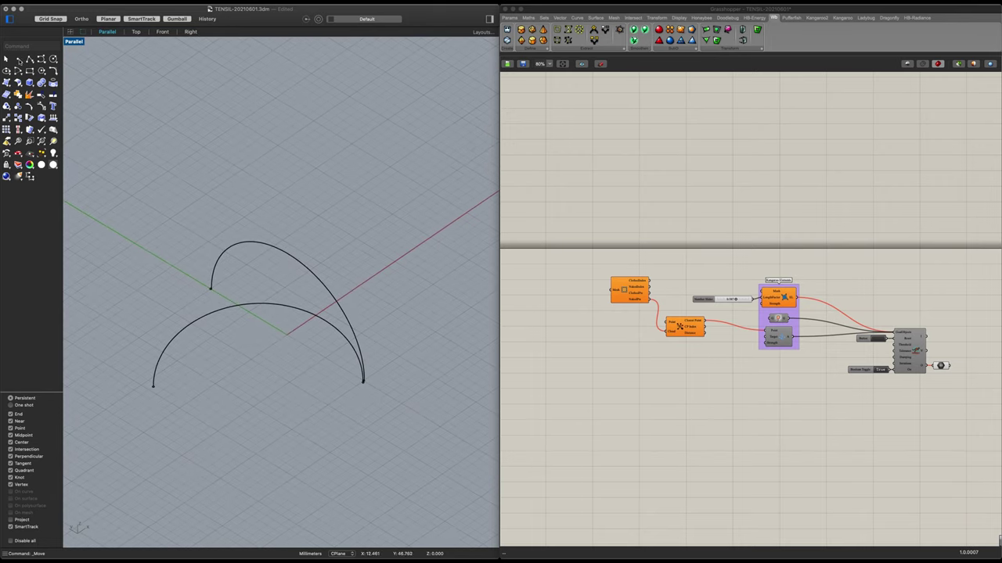
# Start placing point objects, putting one at the centre of each of the two adjacent near arch feet.
pyautogui.click(18, 60)
pyautogui.click(53, 71)
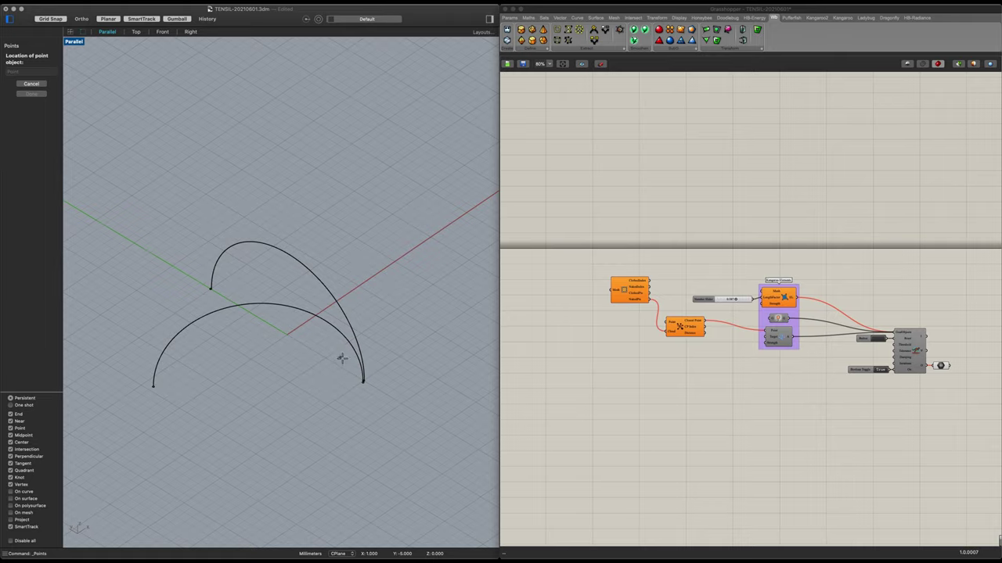
pyautogui.scroll(3, 380, 388)
pyautogui.scroll(10, 379, 388)
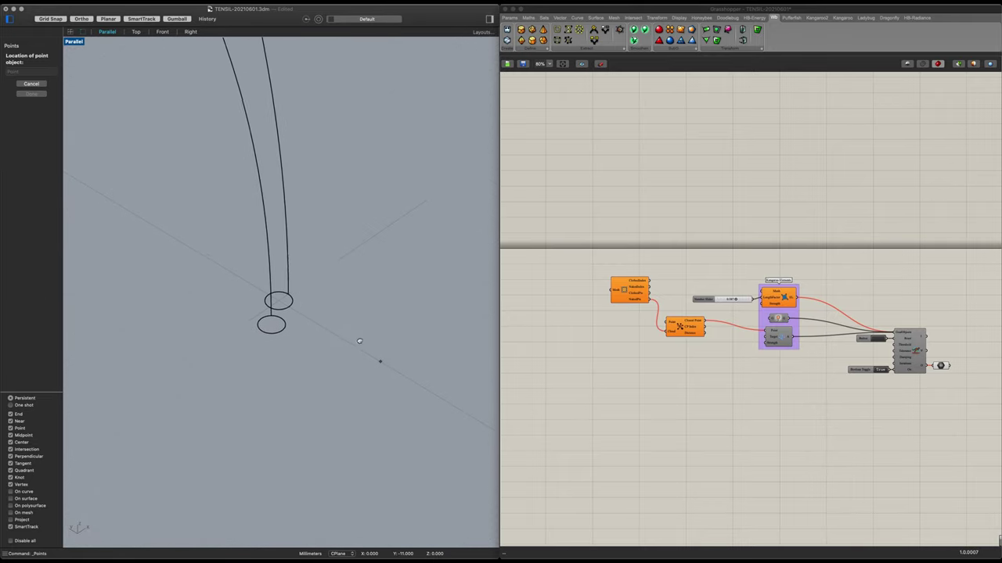
pyautogui.scroll(5, 389, 414)
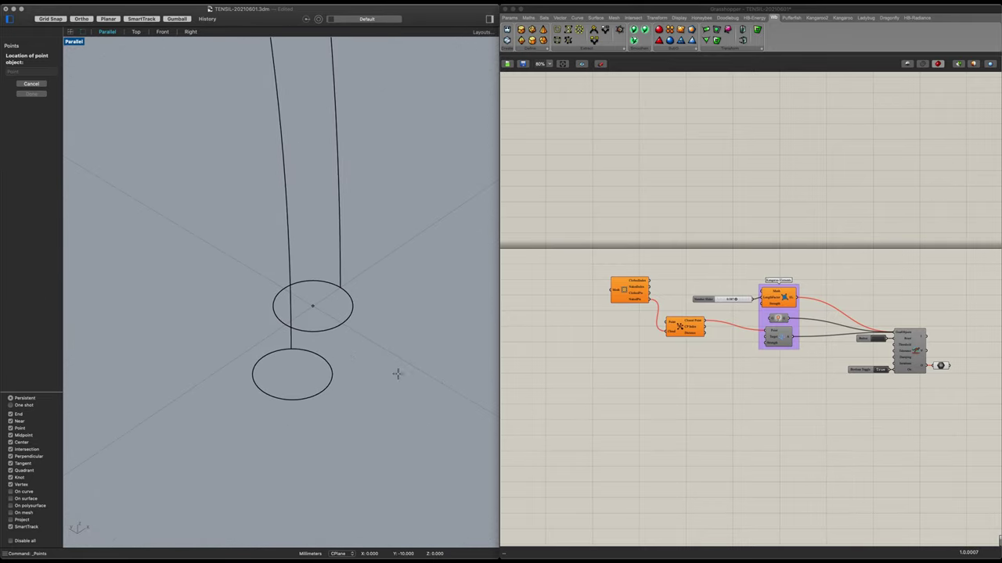
pyautogui.click(298, 346)
pyautogui.click(312, 306)
pyautogui.click(302, 340)
pyautogui.scroll(-1, 387, 295)
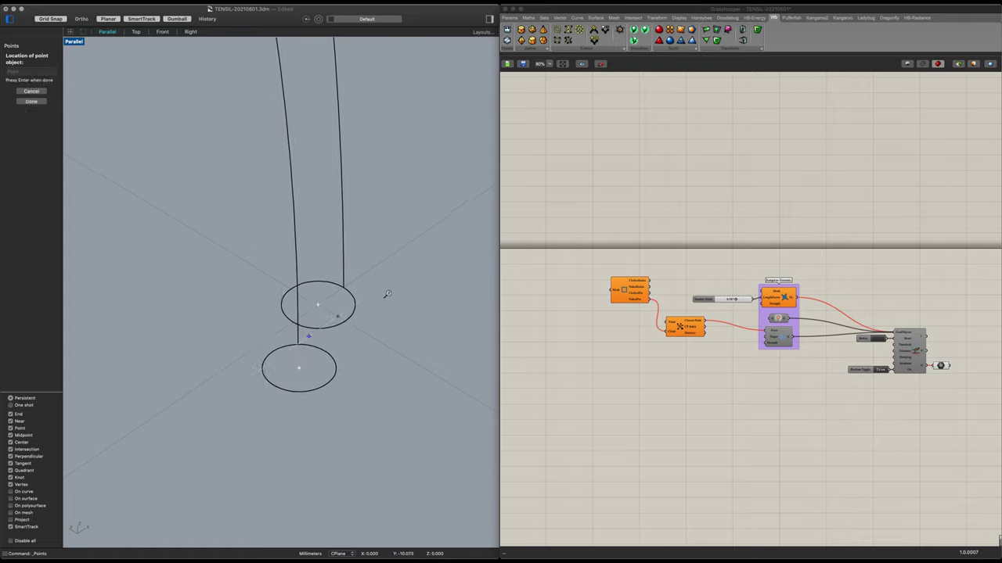
# Place point objects at the centres of the two far arch feet and finish the Points command.
pyautogui.keyDown('ctrl'); pyautogui.moveTo(387, 295); pyautogui.dragTo(404, 426, button='right'); pyautogui.keyUp('ctrl')
pyautogui.keyDown('ctrl'); pyautogui.moveTo(186, 298); pyautogui.dragTo(260, 215, button='right'); pyautogui.keyUp('ctrl')
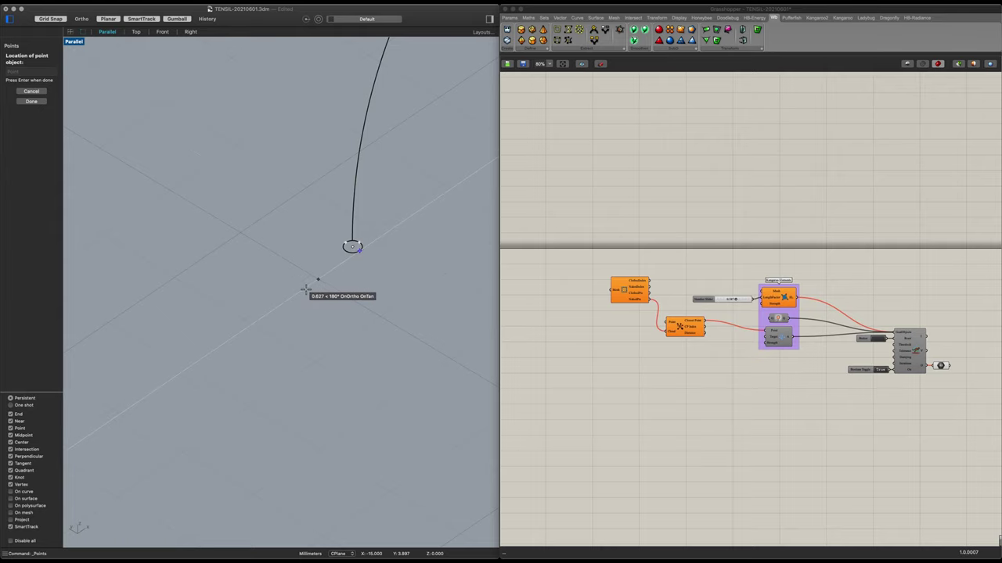
pyautogui.scroll(-5, 305, 290)
pyautogui.scroll(6, 331, 242)
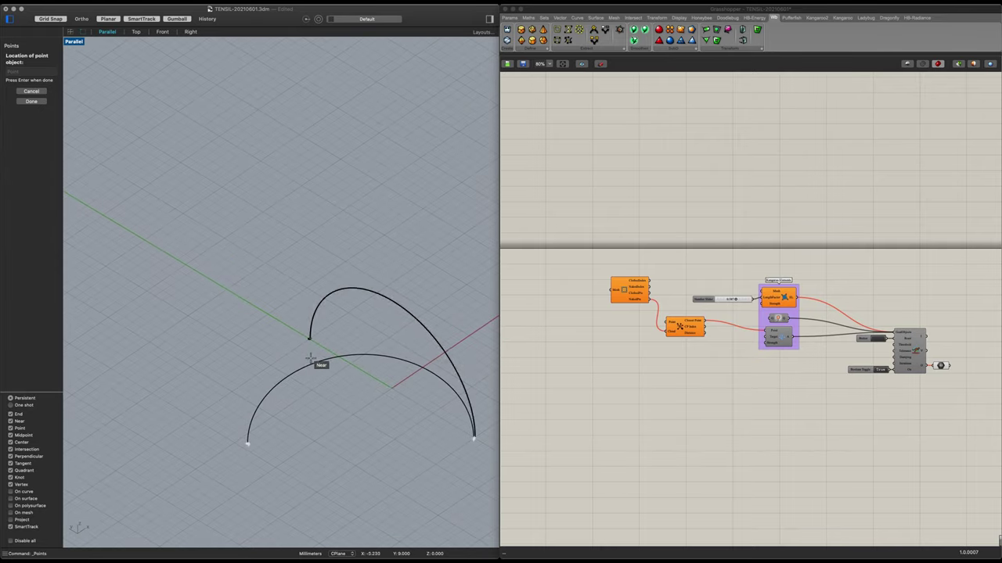
pyautogui.scroll(6, 310, 358)
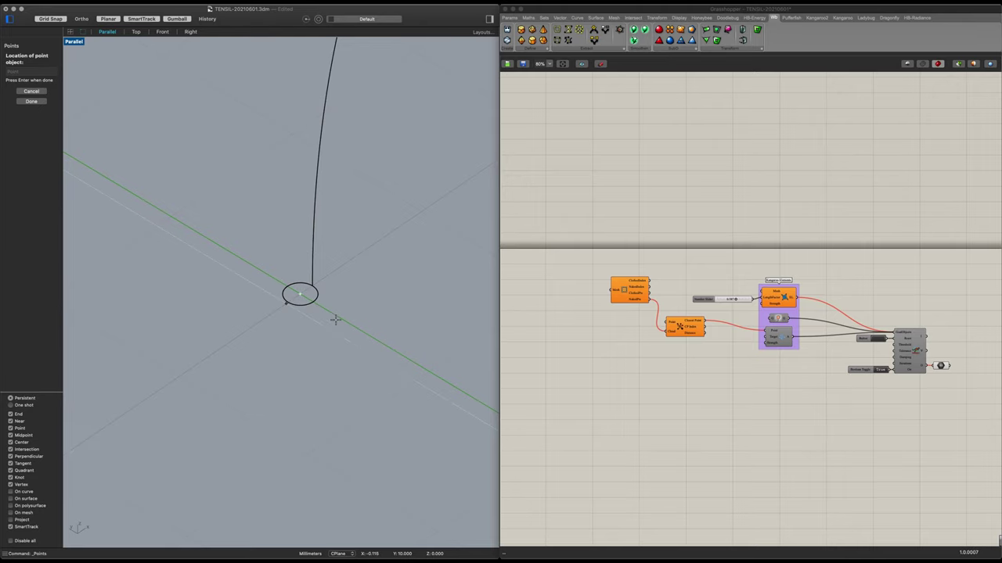
pyautogui.press('Escape')
pyautogui.scroll(-5, 273, 329)
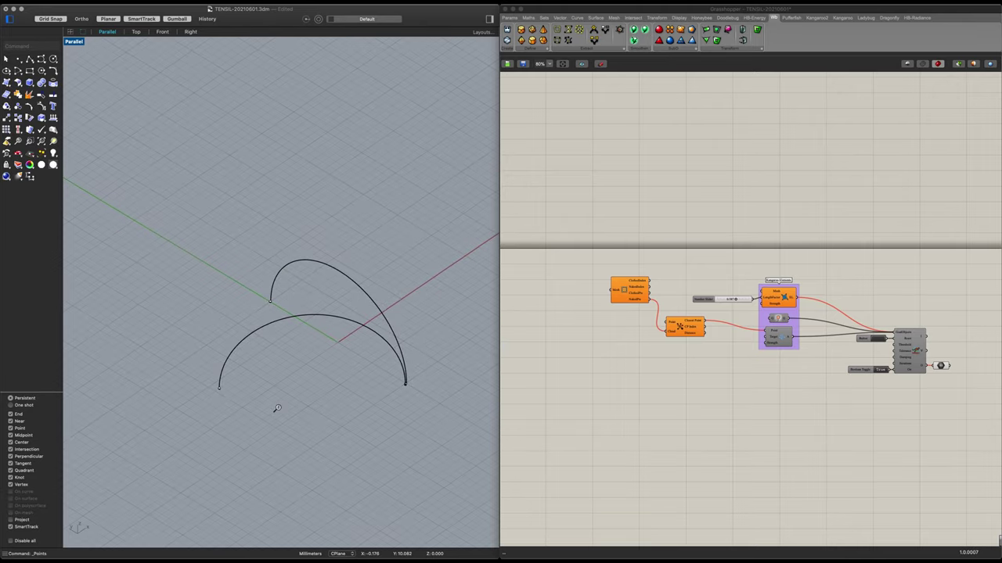
# Switch to Grasshopper and add a Point parameter beside the existing mesh components.
pyautogui.scroll(7, 277, 407)
pyautogui.keyDown('shift'); pyautogui.moveTo(313, 398); pyautogui.dragTo(233, 364, button='right'); pyautogui.keyUp('shift')
pyautogui.scroll(-3, 239, 374)
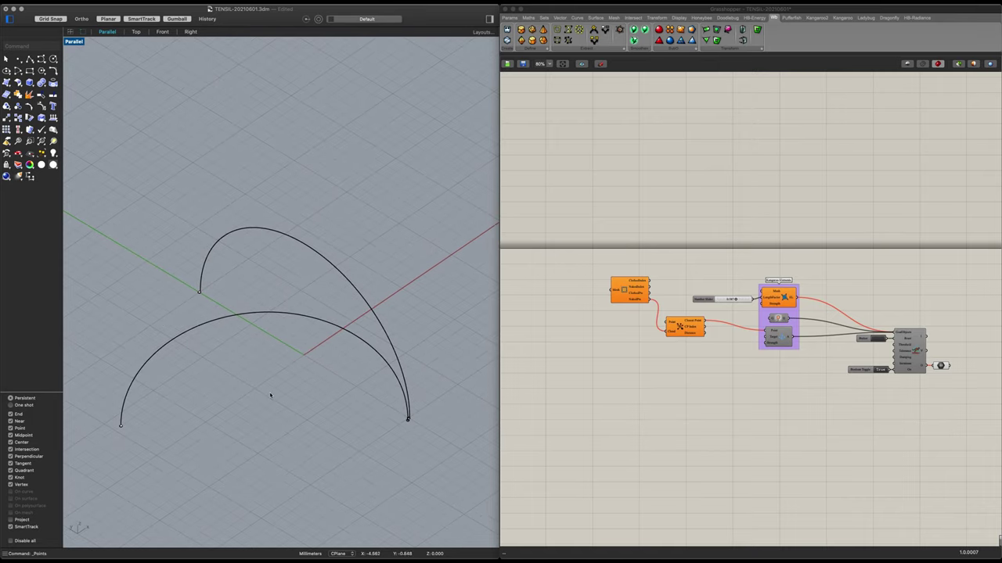
pyautogui.click(632, 375)
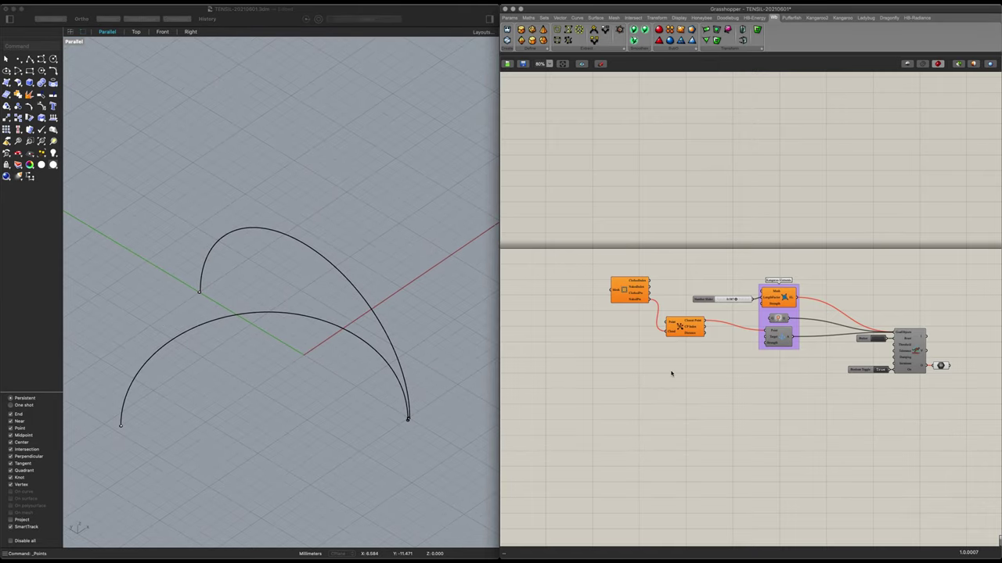
pyautogui.moveTo(671, 373); pyautogui.dragTo(677, 372, button='right')
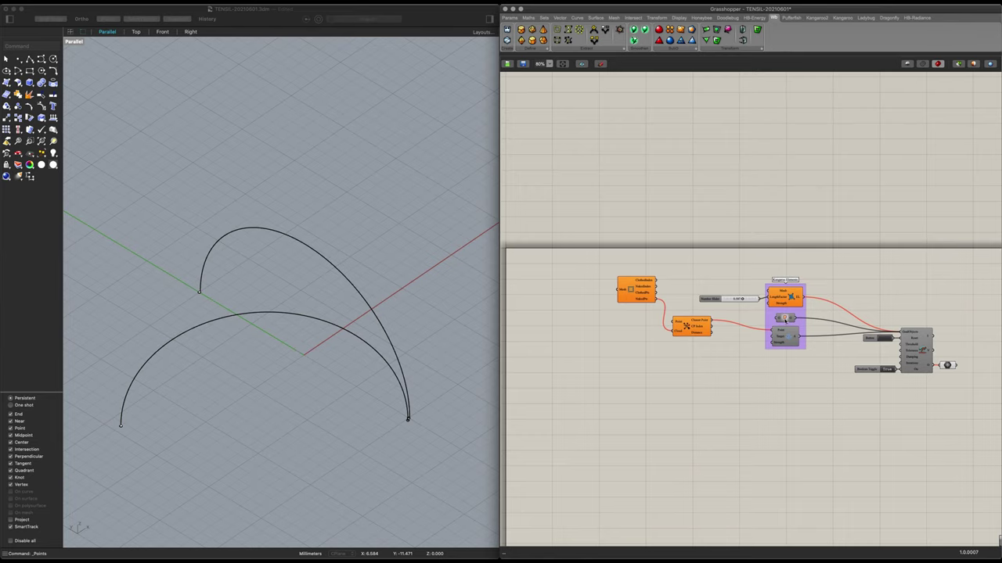
pyautogui.scroll(2, 799, 391)
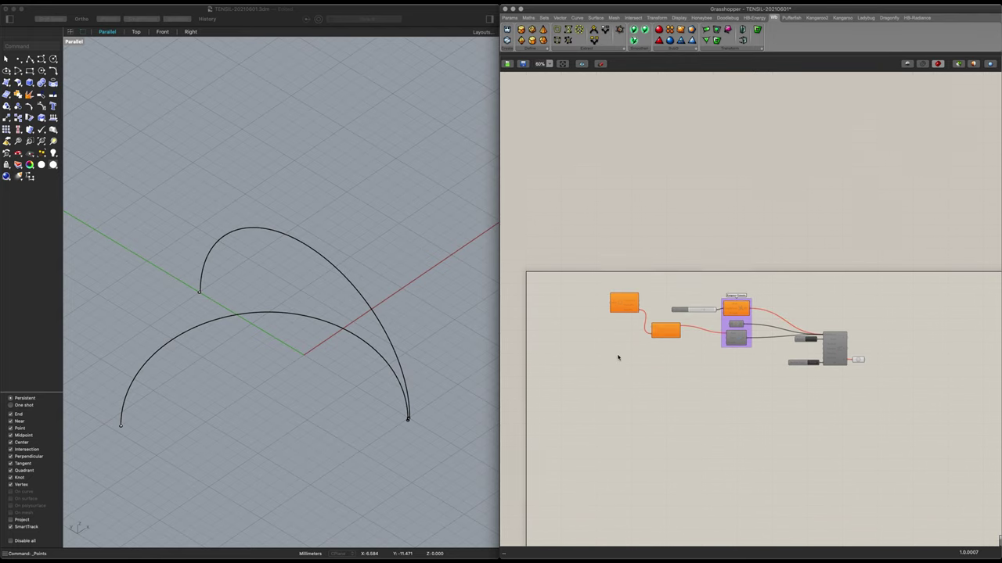
pyautogui.scroll(2, 600, 337)
pyautogui.doubleClick(587, 333)
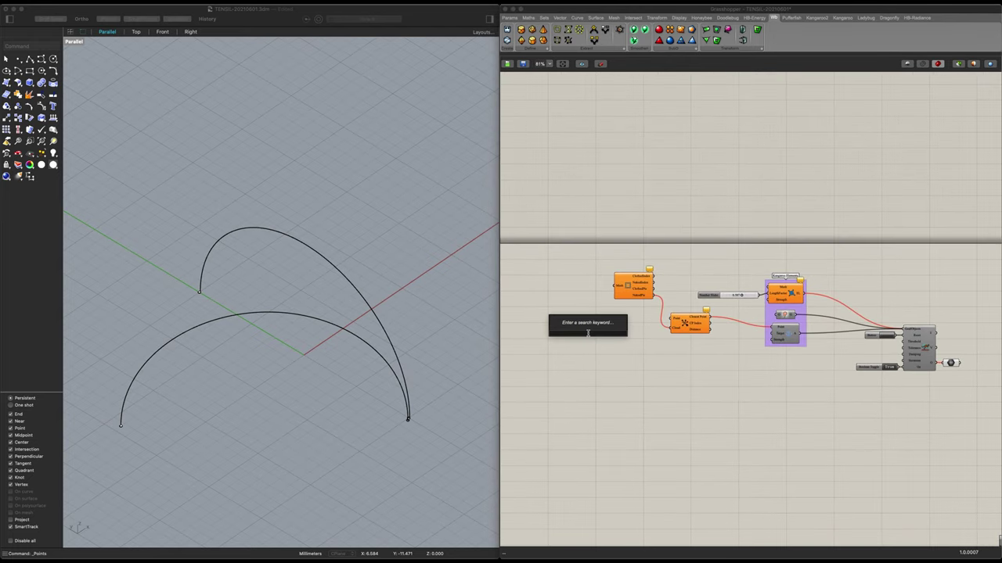
pyautogui.write('point')
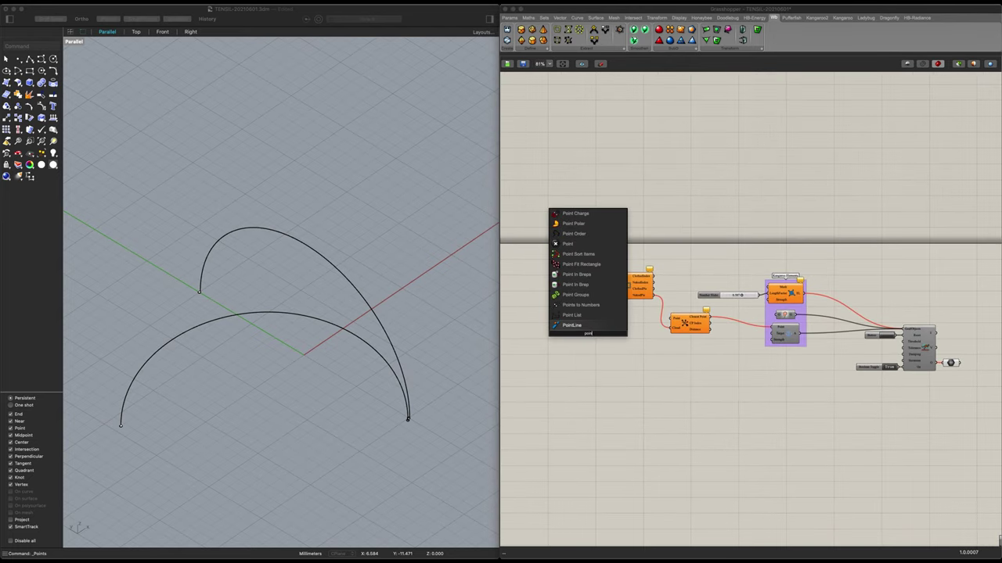
pyautogui.press('Return')
# Reference the four arch-foot points into the Point parameter as multiple points and move it farther from the mesh components.
pyautogui.rightClick(588, 333)
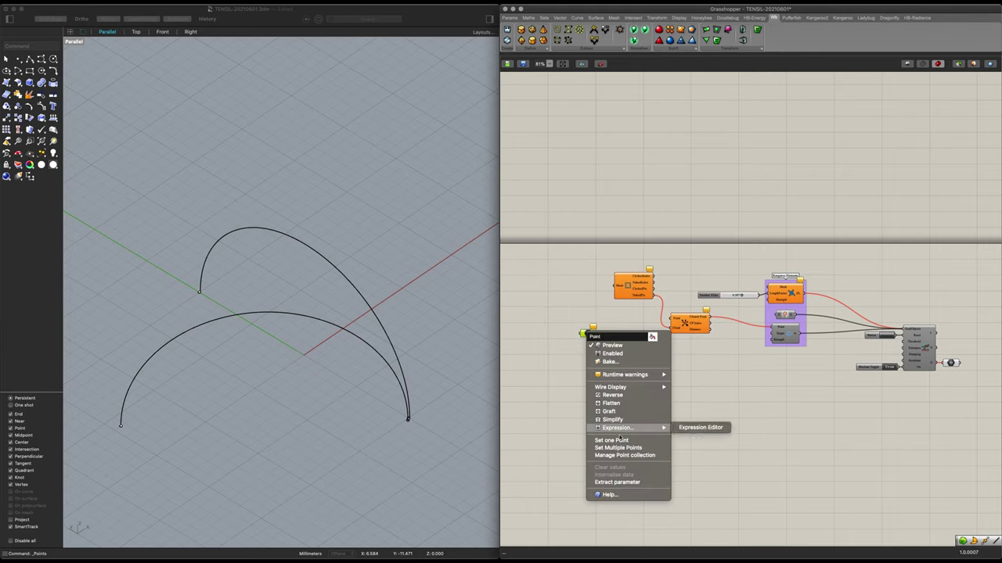
pyautogui.click(606, 440)
pyautogui.moveTo(424, 426); pyautogui.dragTo(110, 222)
pyautogui.press('Return')
pyautogui.click(601, 353)
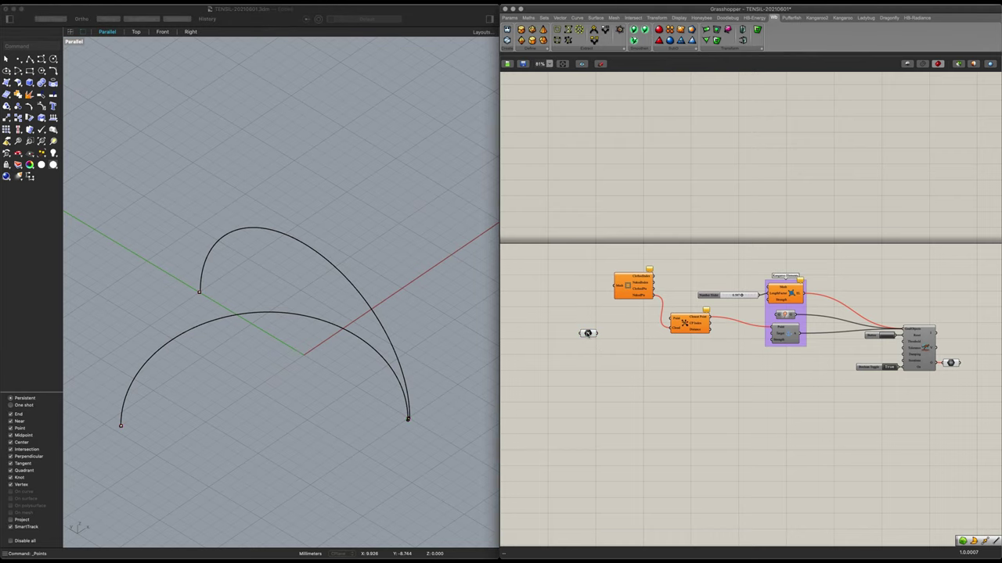
pyautogui.moveTo(588, 335); pyautogui.dragTo(520, 332)
# Add a Delaunay Mesh component next to the Point parameter and feed the referenced points into its Points input.
pyautogui.moveTo(606, 348); pyautogui.dragTo(715, 354, button='right')
pyautogui.click(671, 348)
pyautogui.doubleClick(670, 347)
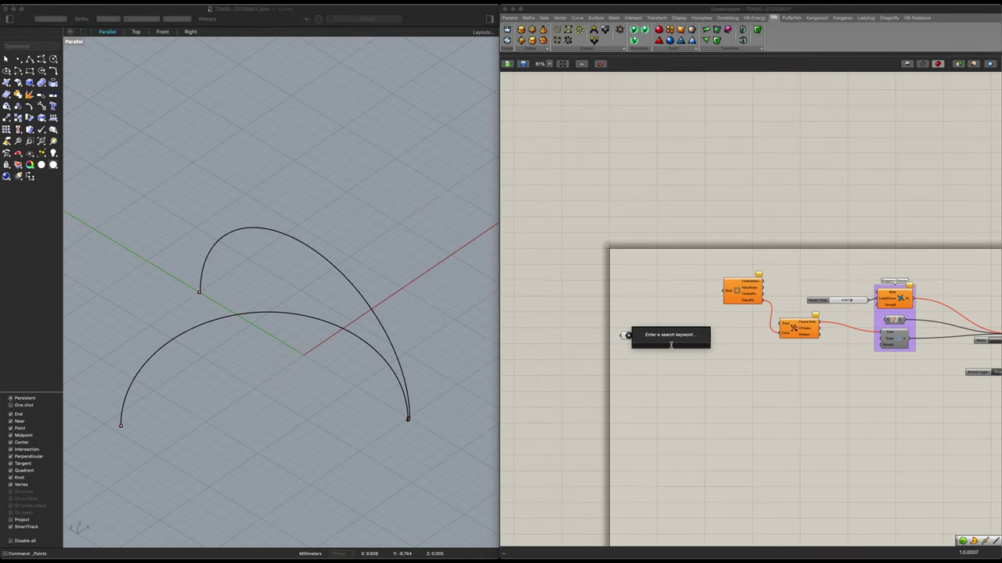
pyautogui.write('dela')
pyautogui.press('Return')
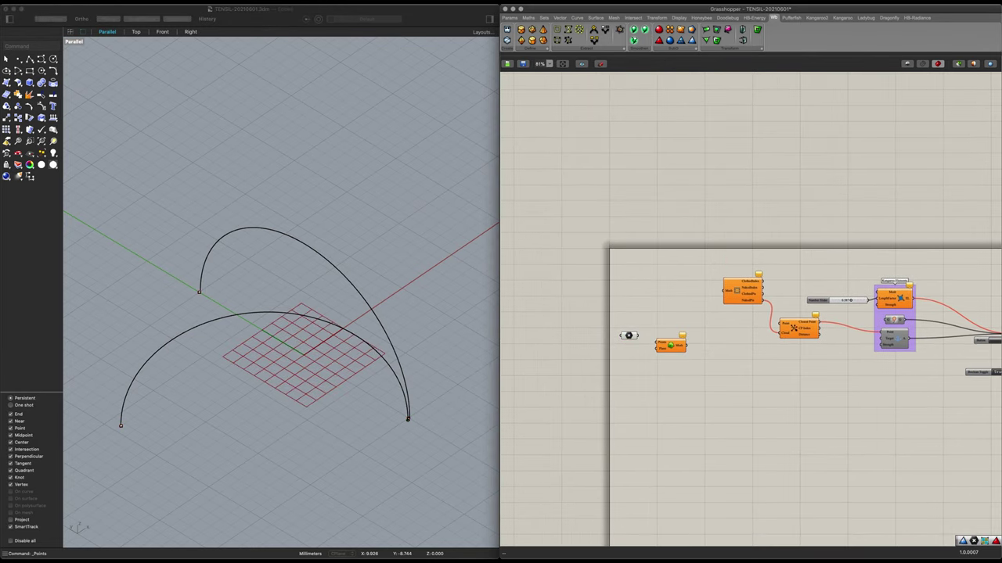
pyautogui.moveTo(641, 337); pyautogui.dragTo(658, 346)
pyautogui.moveTo(667, 347); pyautogui.dragTo(662, 339)
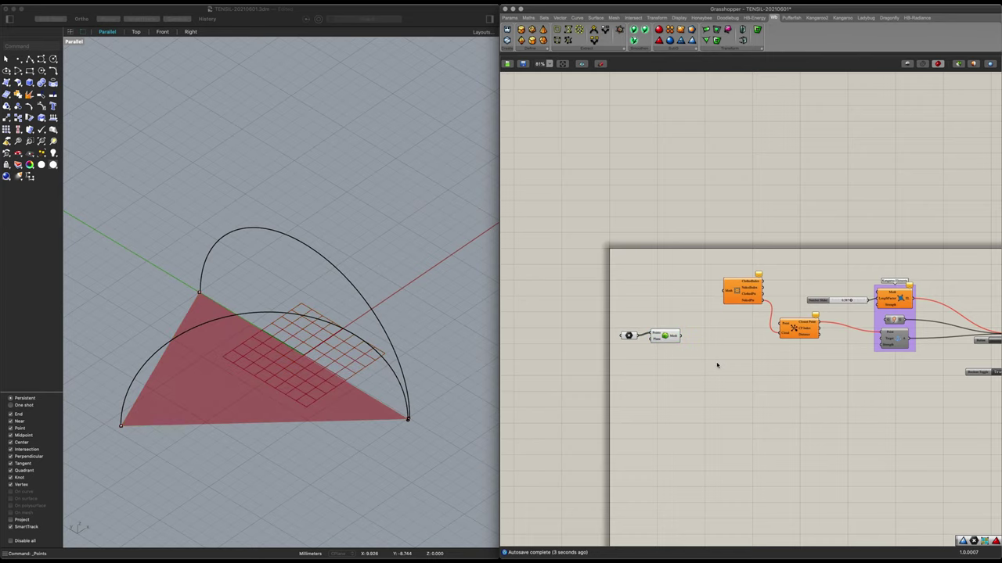
# Add a Weaverbird Split Triangles Subdivision component and feed the Delaunay mesh into its Mesh/Curves input.
pyautogui.doubleClick(717, 365)
pyautogui.write('wb')
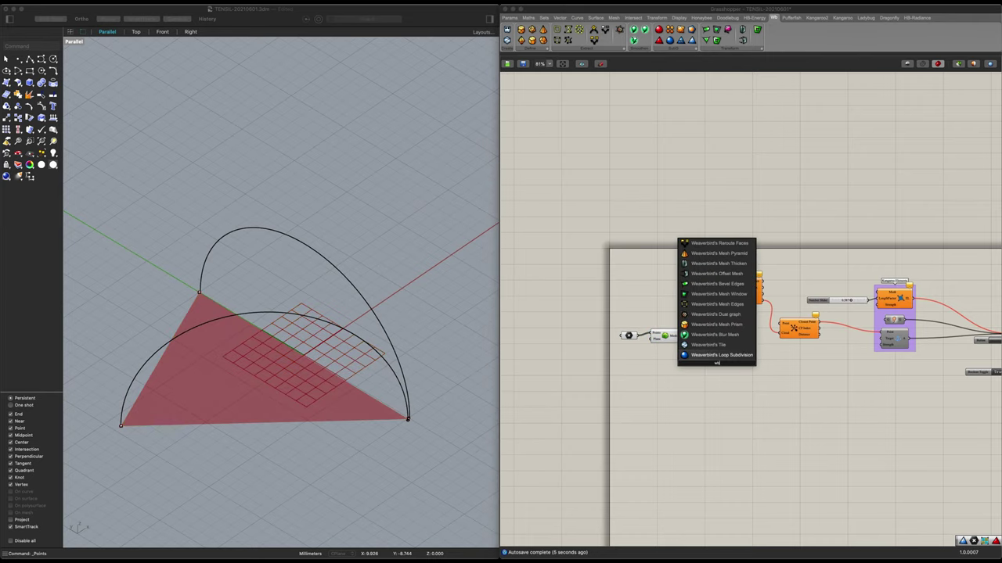
pyautogui.write(' trian')
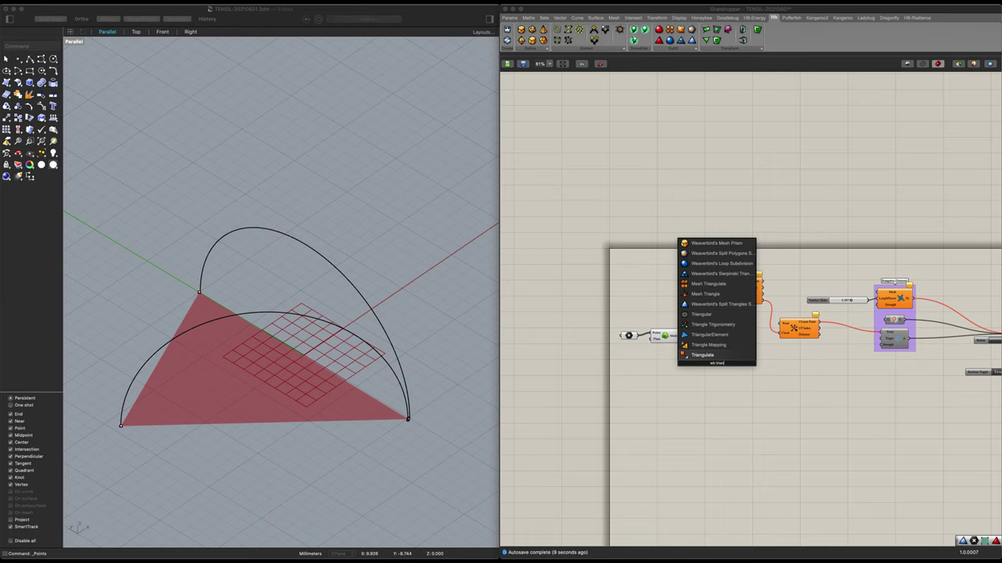
pyautogui.click(717, 304)
pyautogui.moveTo(684, 335); pyautogui.dragTo(689, 361)
pyautogui.scroll(4, 720, 385)
pyautogui.scroll(-2, 719, 339)
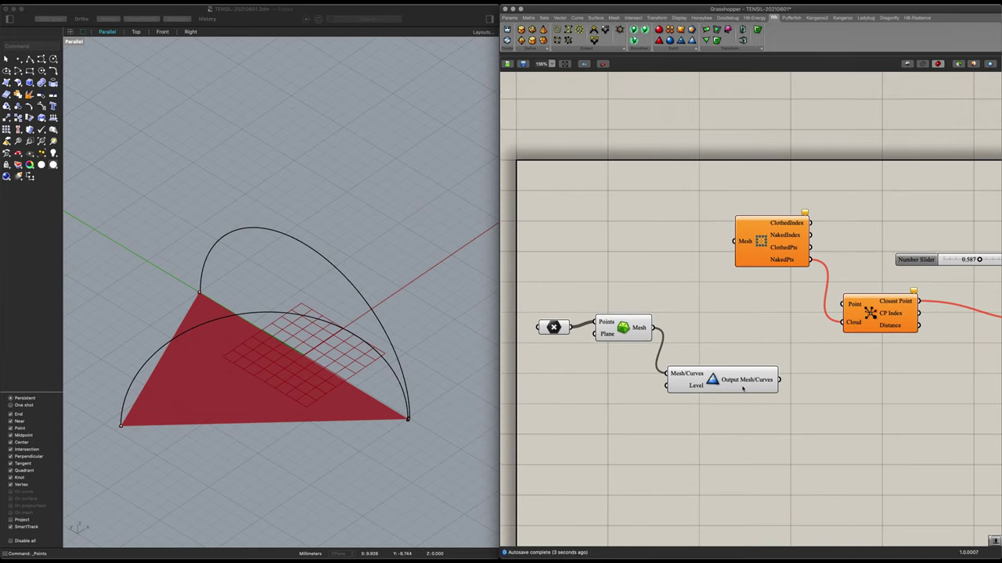
# Move the subdivision component and the downstream Kangaroo components to make room around the Delaunay mesh.
pyautogui.scroll(-6, 722, 358)
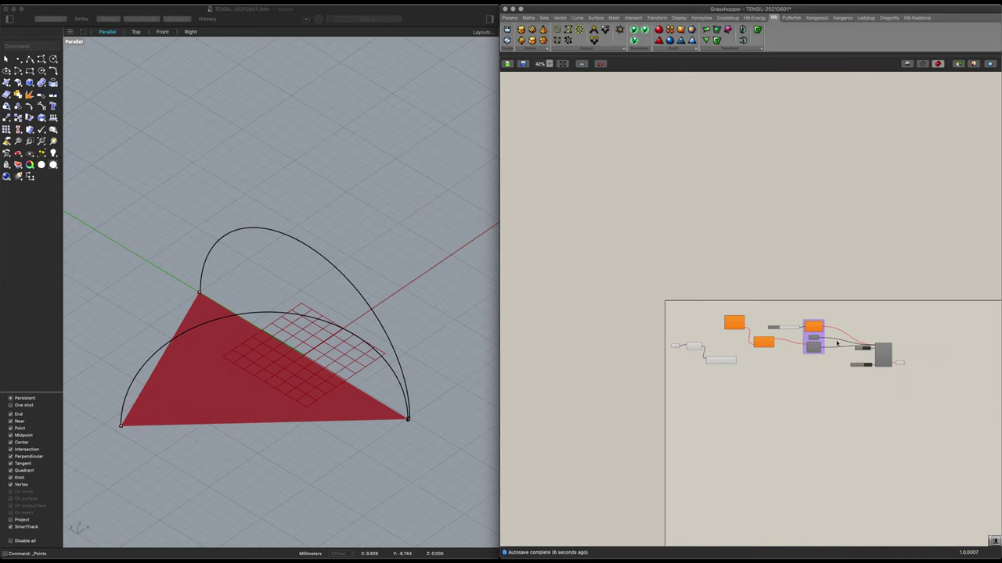
pyautogui.moveTo(916, 365); pyautogui.dragTo(732, 291)
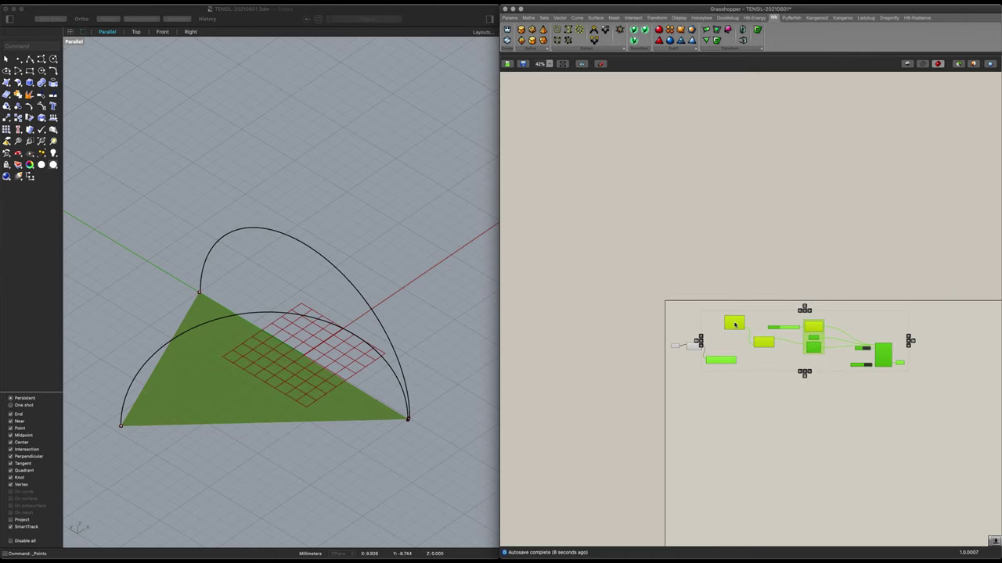
pyautogui.moveTo(760, 343); pyautogui.dragTo(734, 331)
pyautogui.click(780, 413)
# Connect the subdivided mesh to the naked-vertices component, the edge-length goal's Mesh input and the Show component.
pyautogui.scroll(5, 734, 333)
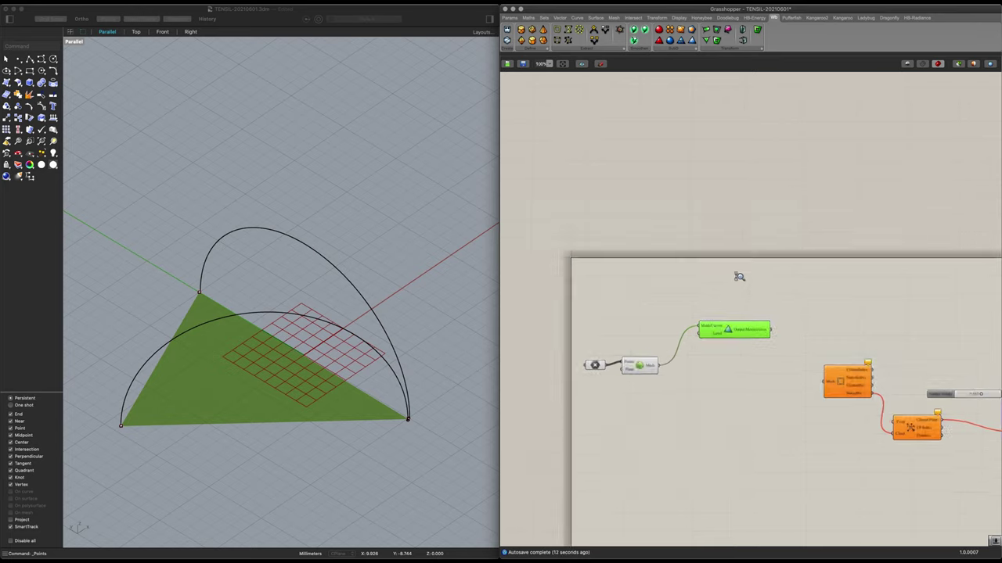
pyautogui.moveTo(597, 291); pyautogui.dragTo(649, 339)
pyautogui.moveTo(601, 292); pyautogui.dragTo(826, 341)
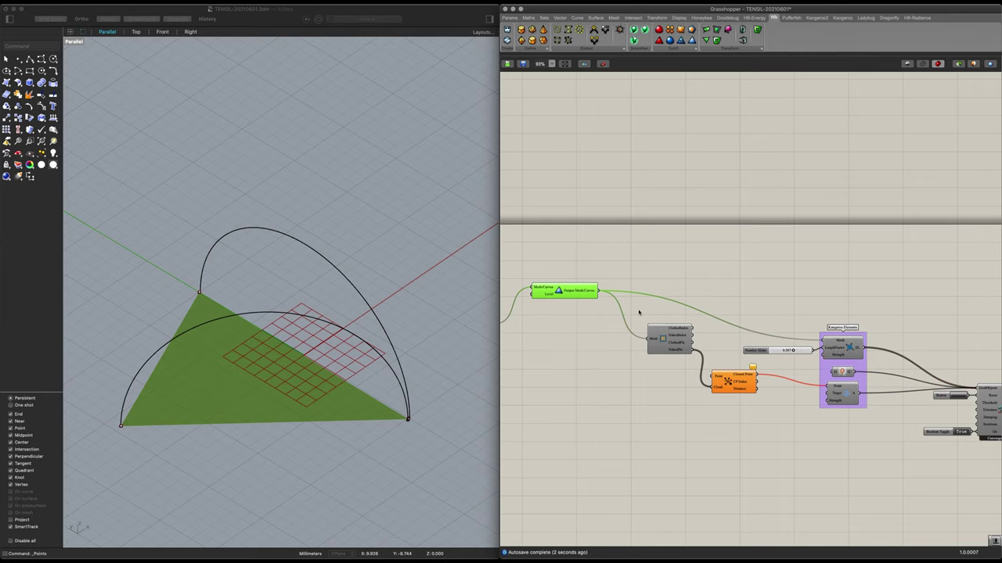
pyautogui.moveTo(597, 291); pyautogui.dragTo(832, 374)
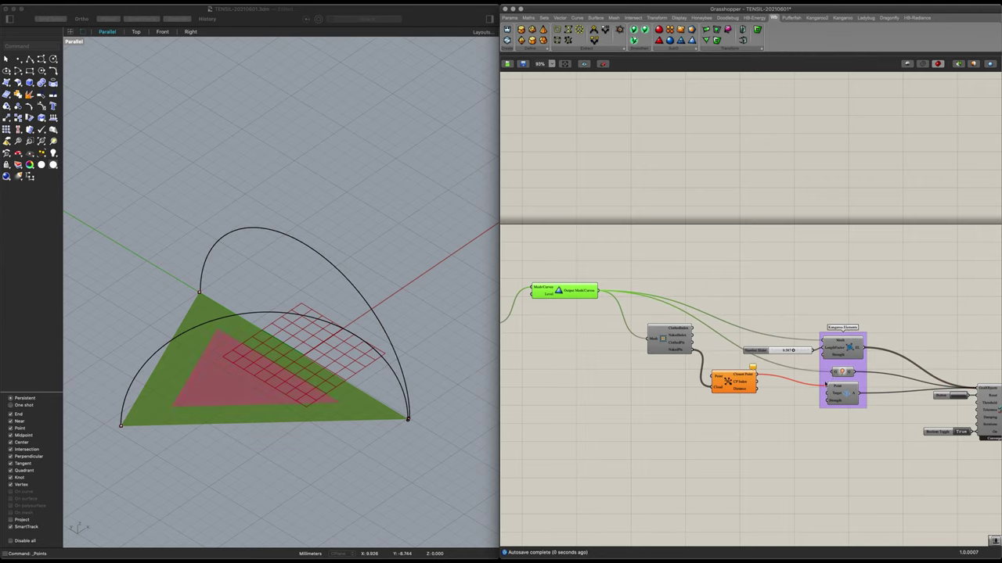
pyautogui.scroll(-1, 826, 384)
pyautogui.moveTo(647, 402); pyautogui.dragTo(789, 394, button='right')
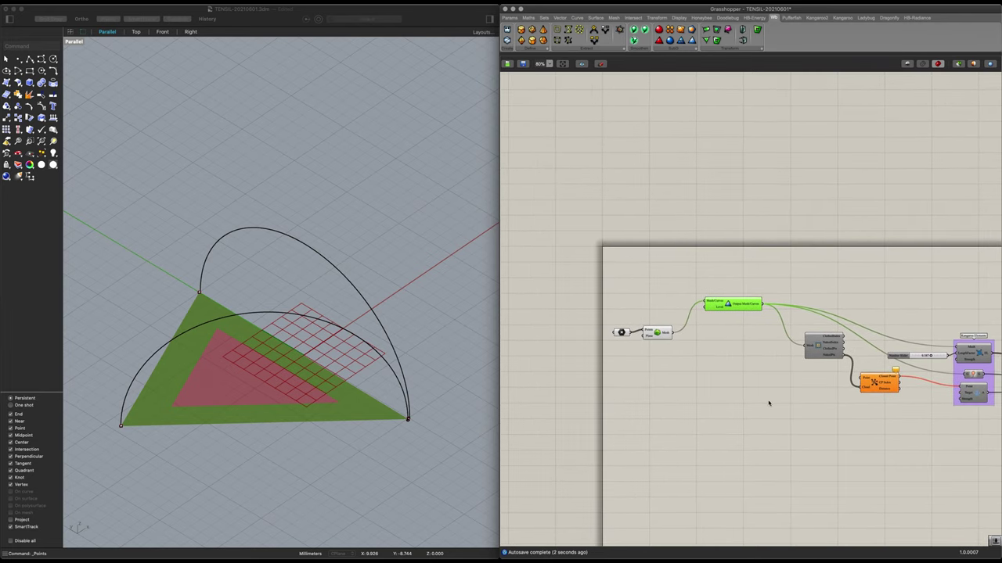
# Add a number slider set to 30, feed it into the subdivision's Level input and place it below the Delaunay component.
pyautogui.scroll(3, 760, 391)
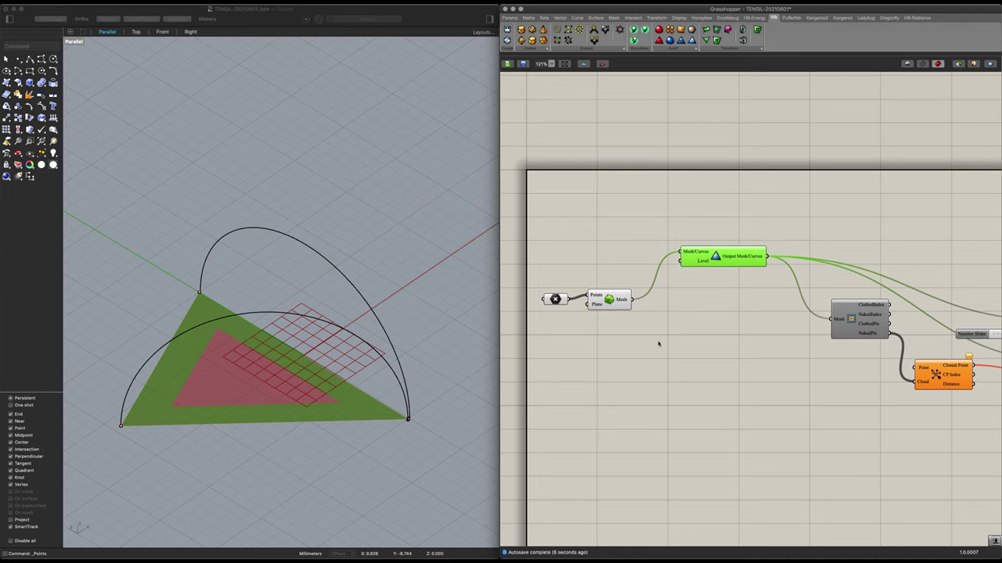
pyautogui.doubleClick(630, 376)
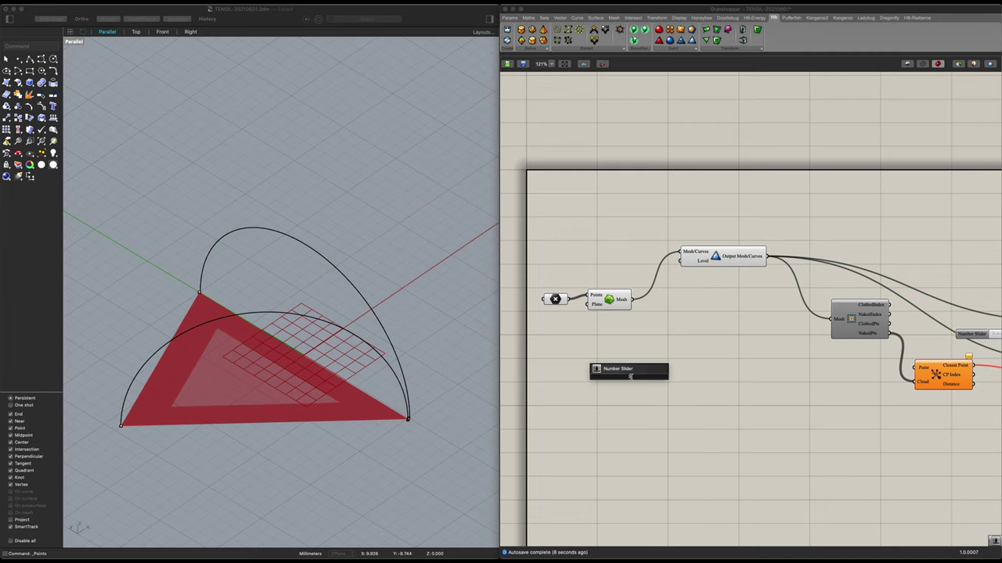
pyautogui.moveTo(656, 377); pyautogui.dragTo(679, 259)
pyautogui.moveTo(653, 374); pyautogui.dragTo(620, 342)
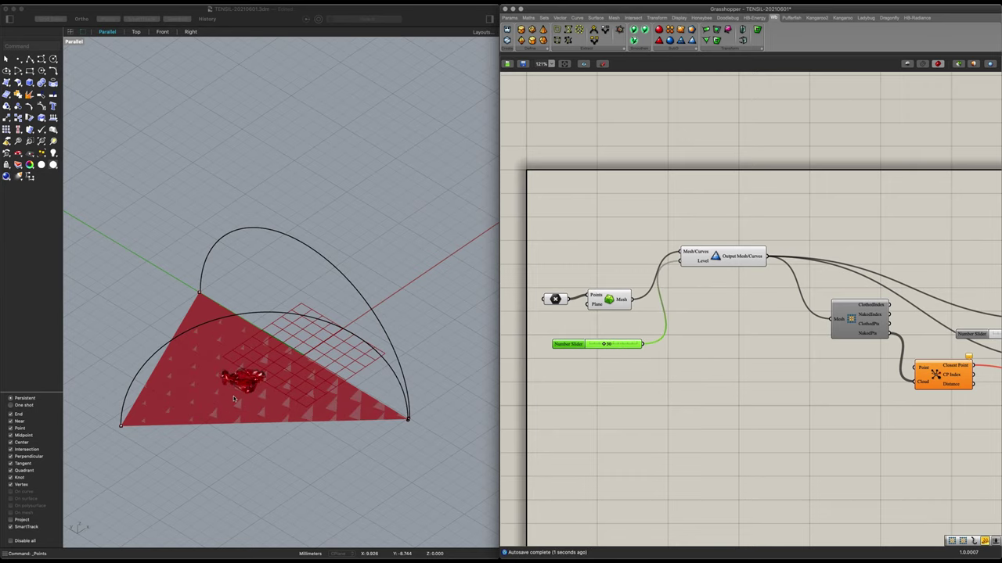
# Add a Divide Curve component in the free space below the subdivision's level slider.
pyautogui.doubleClick(688, 398)
pyautogui.write('div')
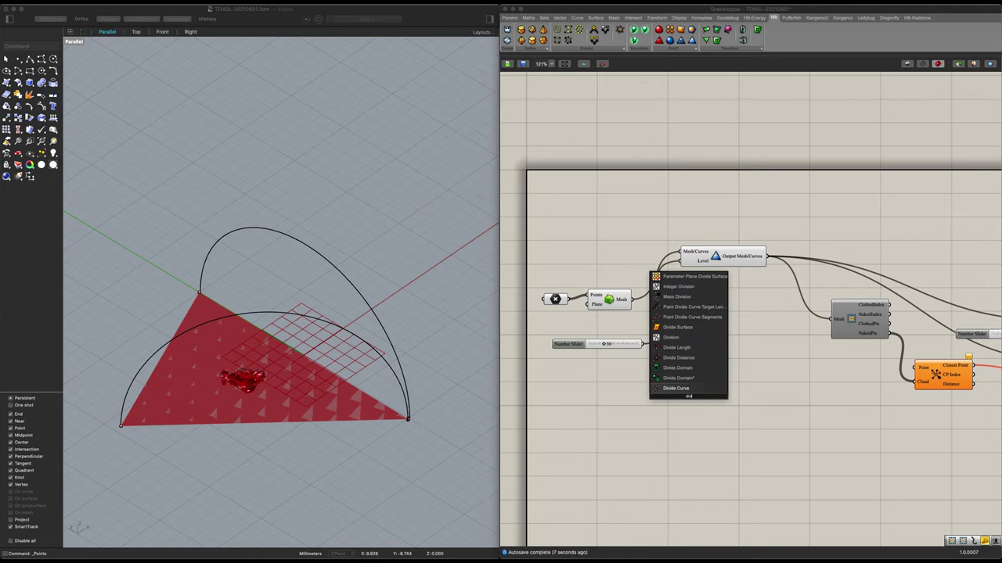
pyautogui.press('Return')
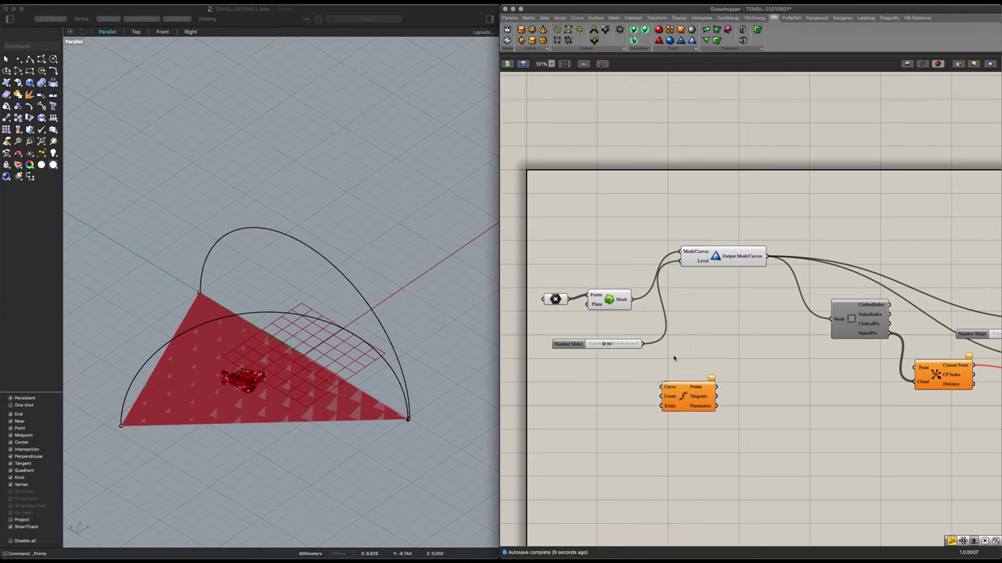
pyautogui.moveTo(685, 395); pyautogui.dragTo(722, 397)
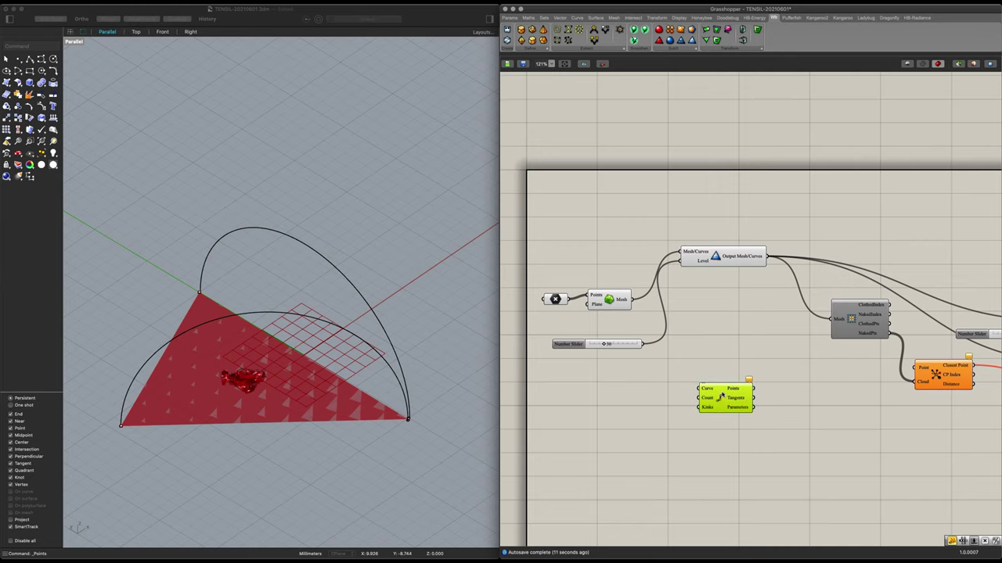
# Add a Curve parameter in front of the Divide Curve component.
pyautogui.doubleClick(657, 381)
pyautogui.write('cu')
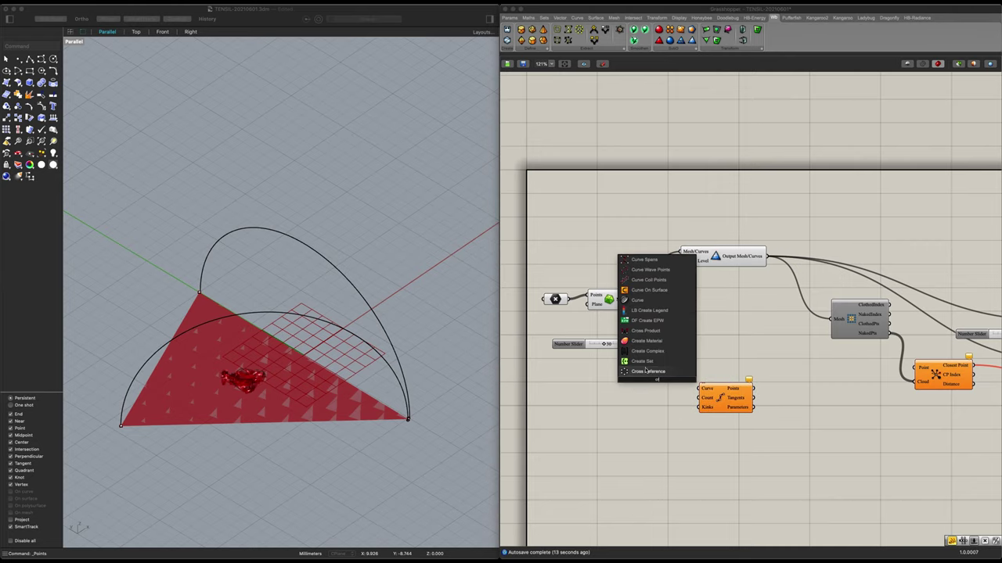
pyautogui.click(643, 372)
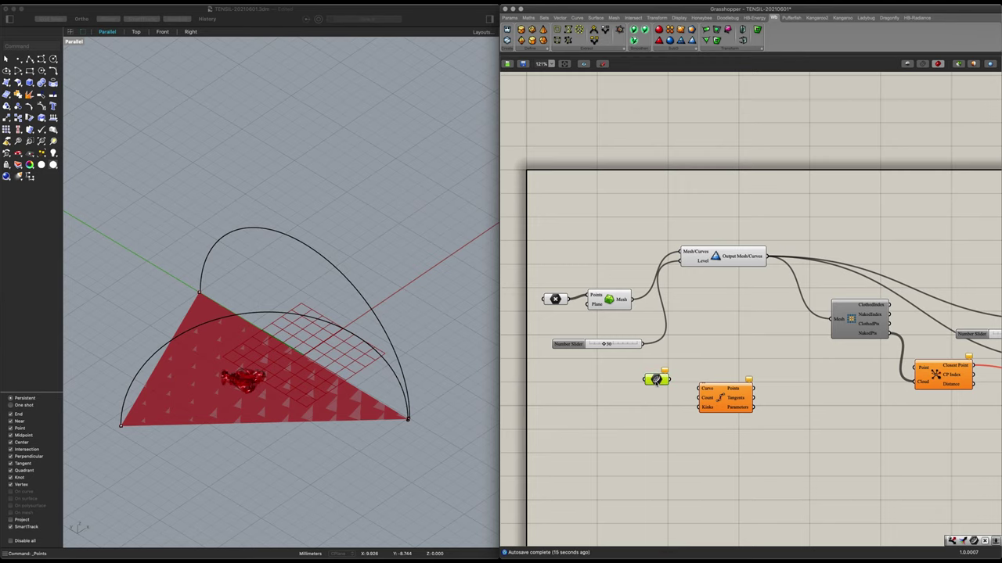
pyautogui.rightClick(657, 381)
pyautogui.click(600, 438)
# Switch to Rhino, abort the running solution and draw a one-segment polyline between the two separate arch feet along the mesh edge.
pyautogui.click(403, 450)
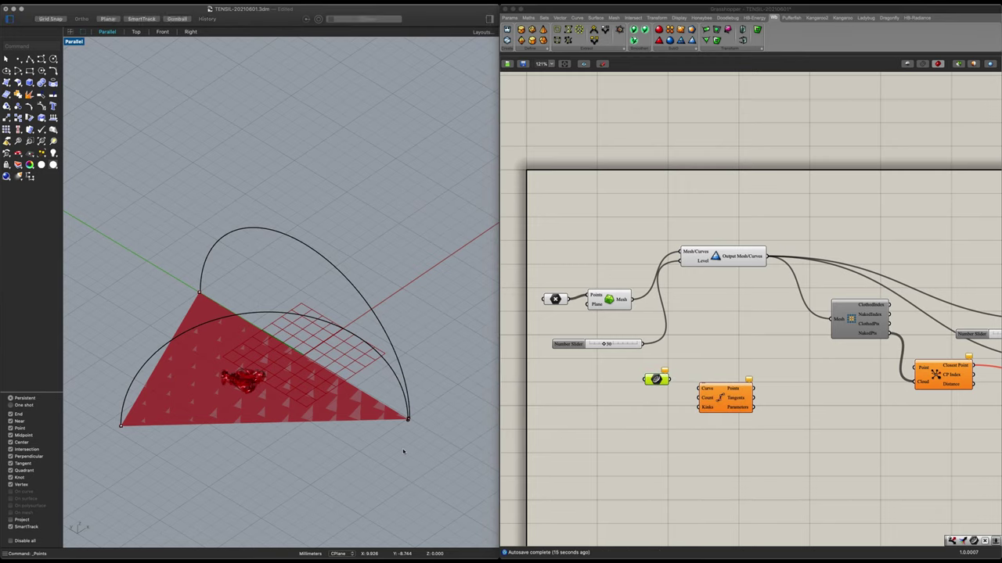
pyautogui.press('Escape')
pyautogui.keyDown('shift'); pyautogui.moveTo(199, 360); pyautogui.dragTo(291, 360, button='right'); pyautogui.keyUp('shift')
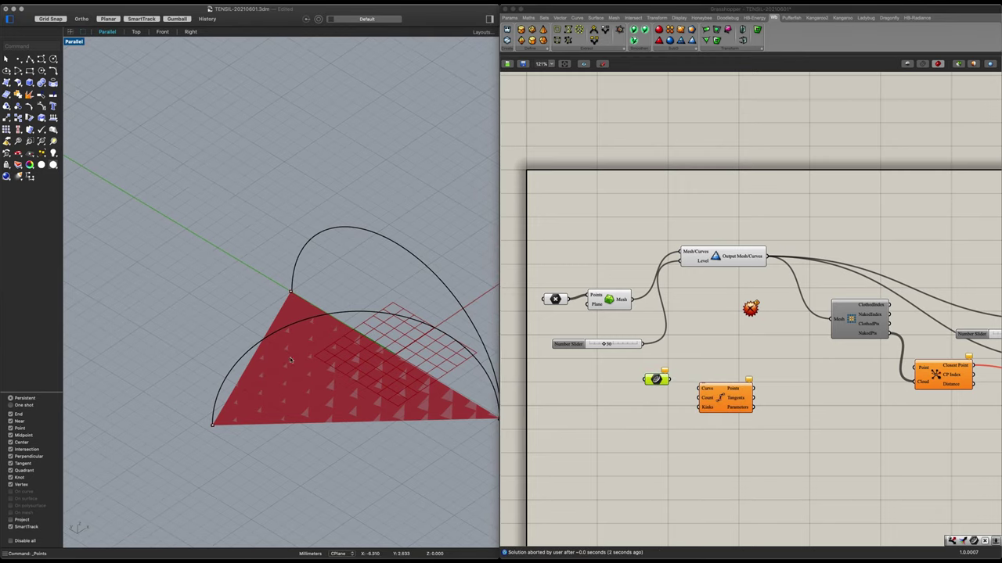
pyautogui.click(29, 59)
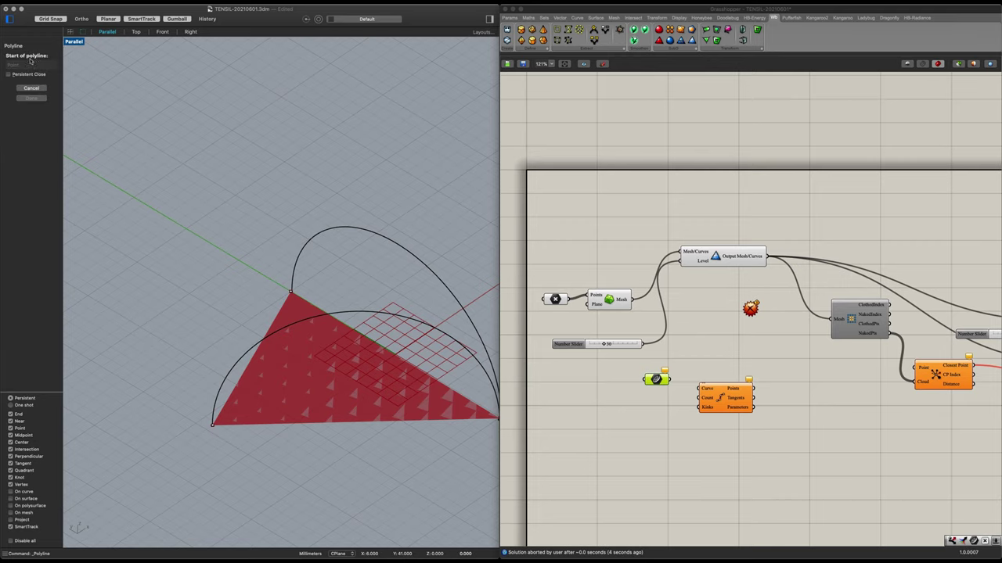
pyautogui.scroll(5, 198, 436)
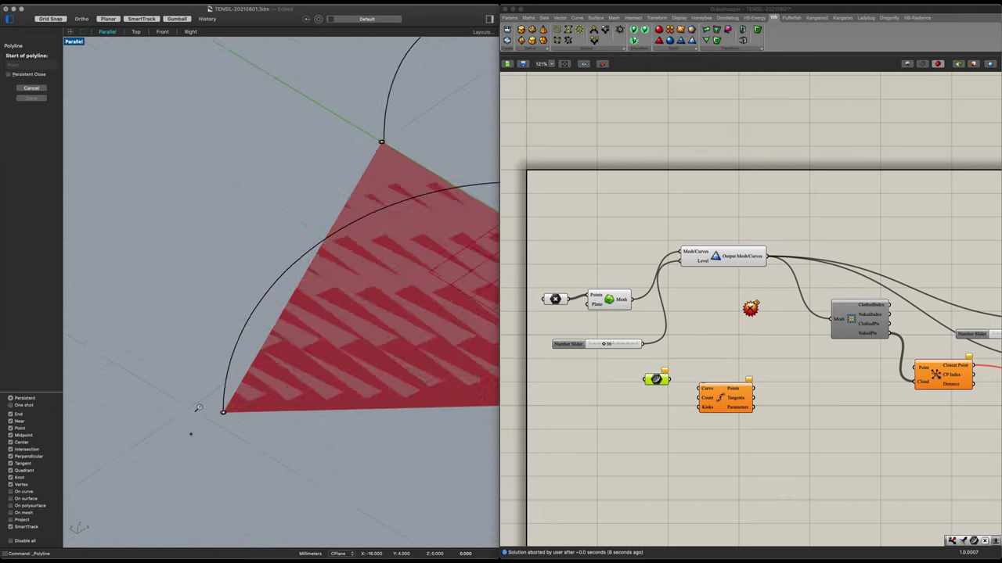
pyautogui.click(250, 380)
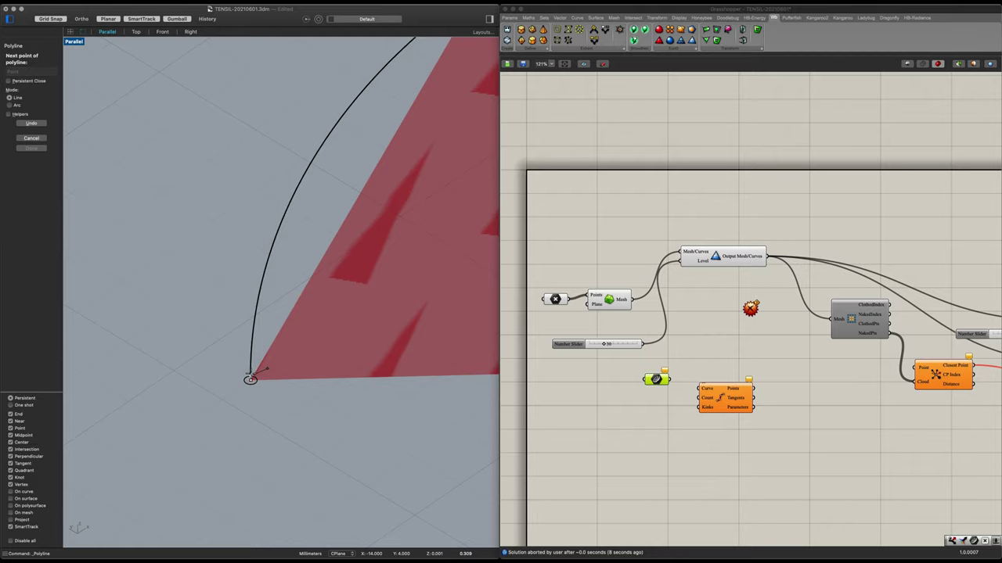
pyautogui.scroll(-5, 250, 381)
pyautogui.scroll(5, 316, 279)
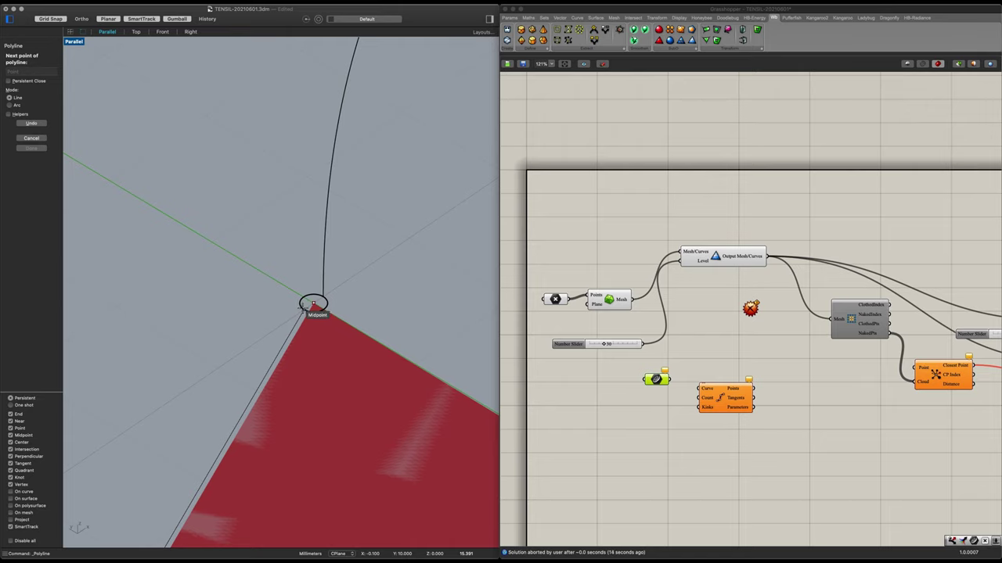
pyautogui.click(304, 311)
pyautogui.press('Return')
pyautogui.scroll(-5, 291, 286)
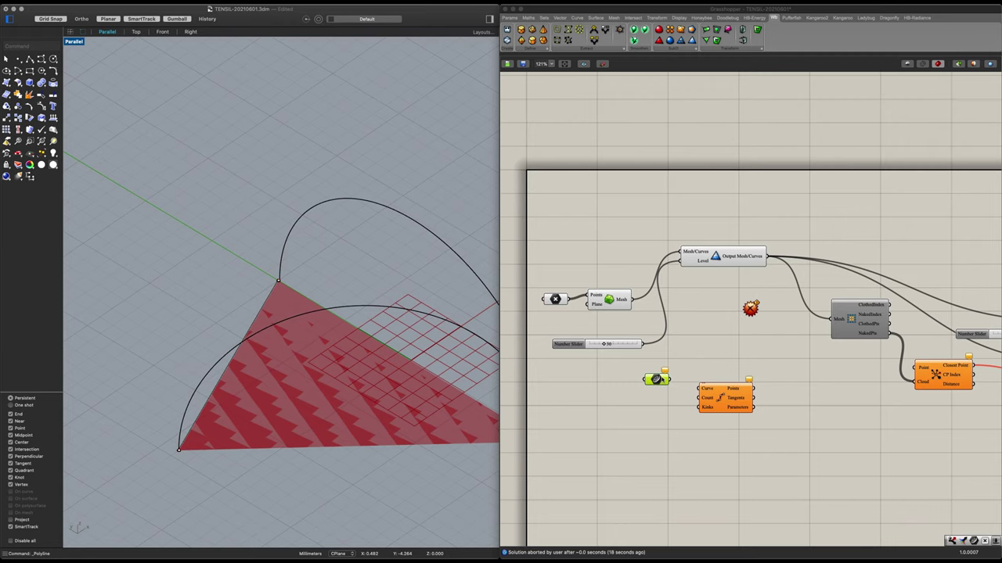
# Reference both arches and the new polyline into the Curve parameter as multiple curves.
pyautogui.click(656, 381)
pyautogui.rightClick(656, 380)
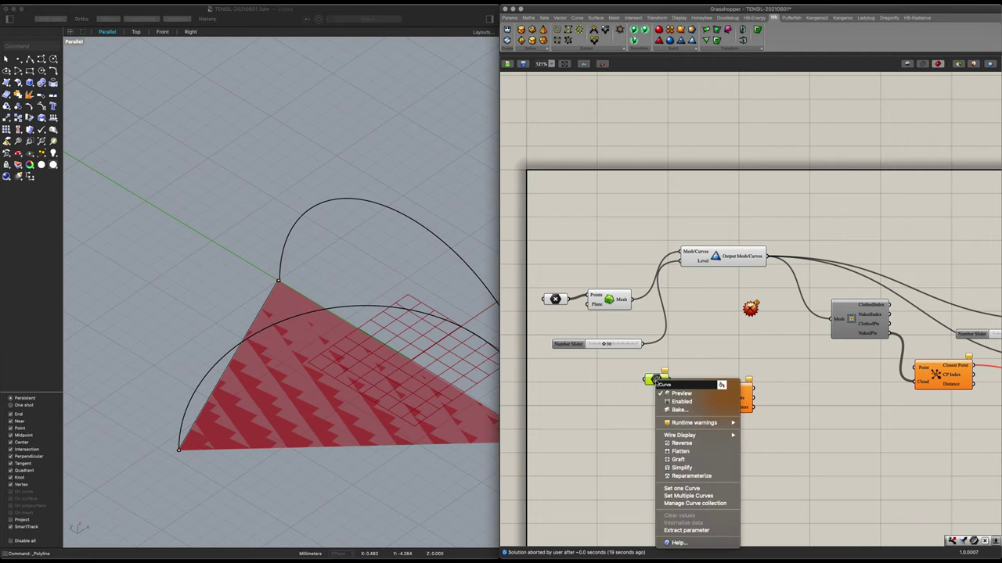
pyautogui.click(678, 498)
pyautogui.scroll(-5, 348, 314)
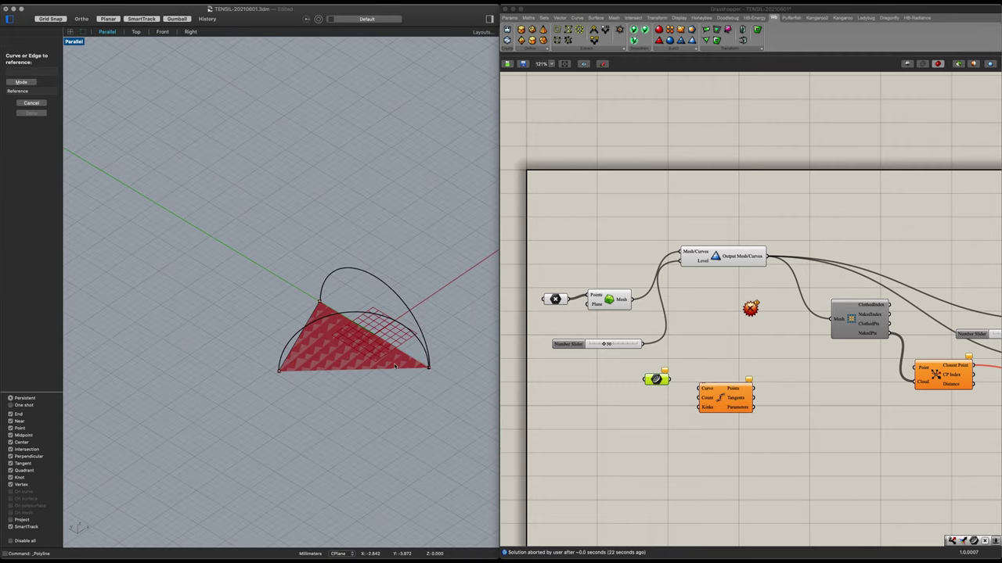
pyautogui.moveTo(229, 215); pyautogui.dragTo(229, 214)
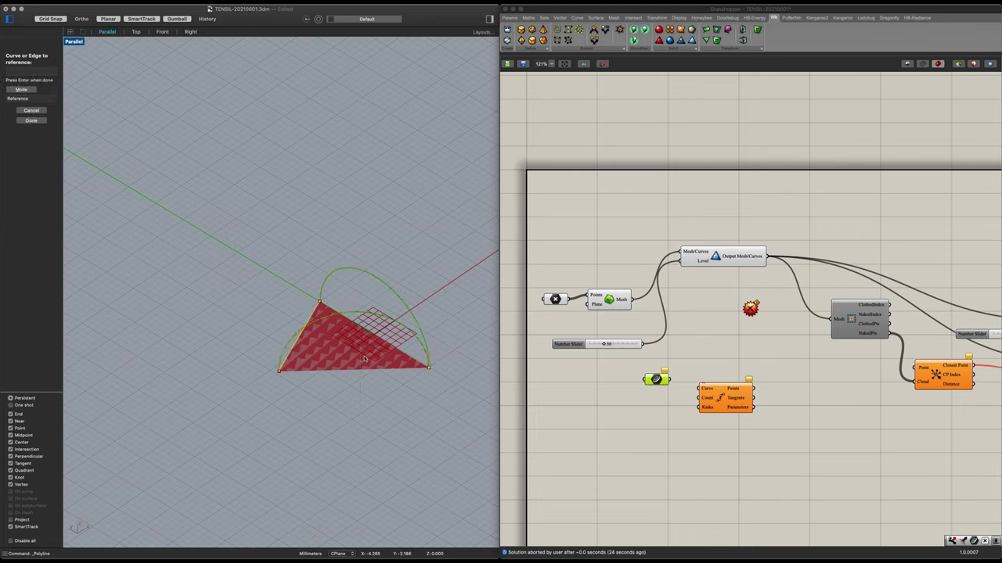
pyautogui.press('Return')
pyautogui.click(605, 400)
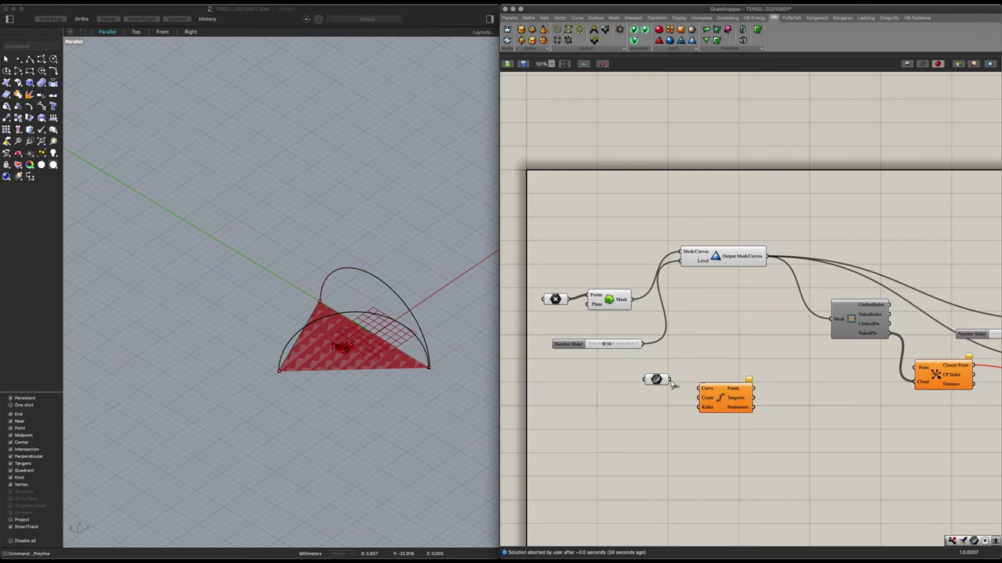
# Feed the referenced curves into the Curve input of Divide Curve and inspect the division points on the arches.
pyautogui.moveTo(671, 382); pyautogui.dragTo(717, 389)
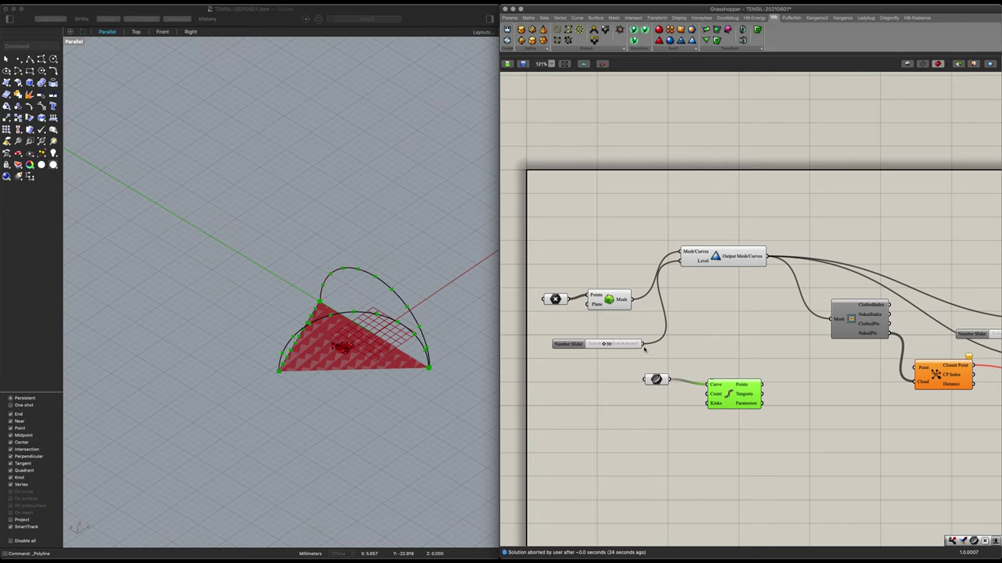
pyautogui.scroll(3, 625, 376)
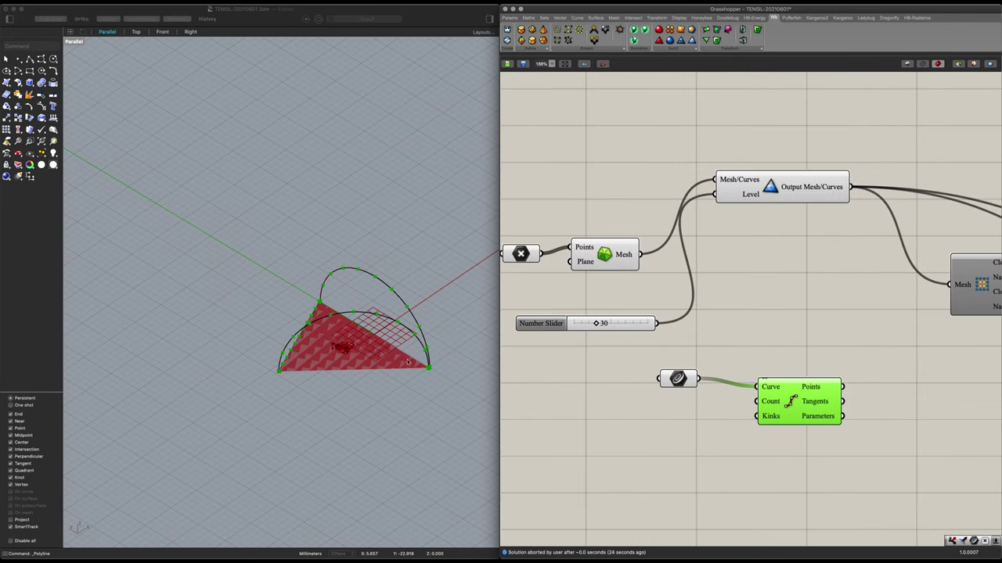
pyautogui.scroll(3, 351, 320)
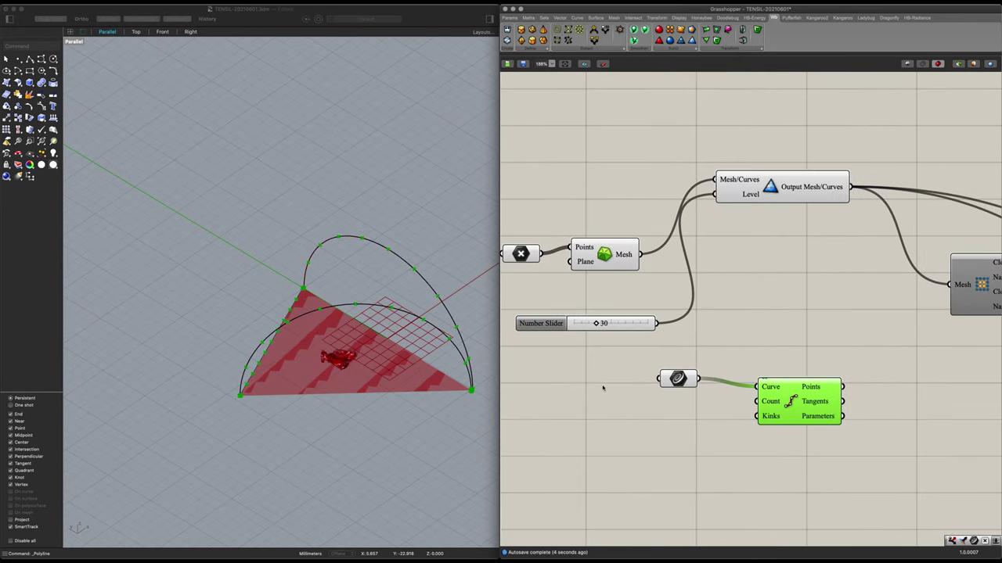
# Add a Multiplication component and place it between the Curve parameter and Divide Curve, next to the Count input.
pyautogui.doubleClick(612, 443)
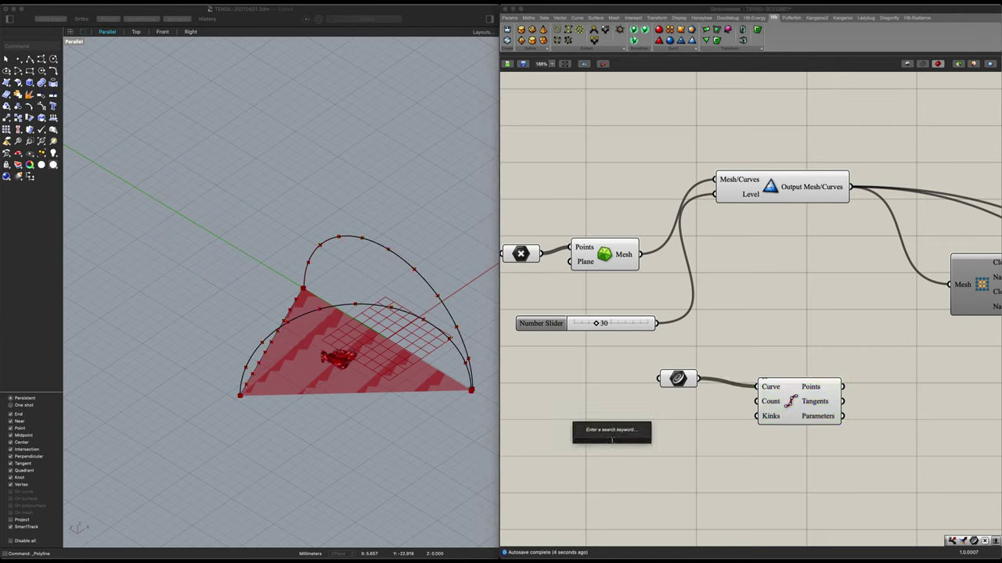
pyautogui.write('multi')
pyautogui.click(611, 435)
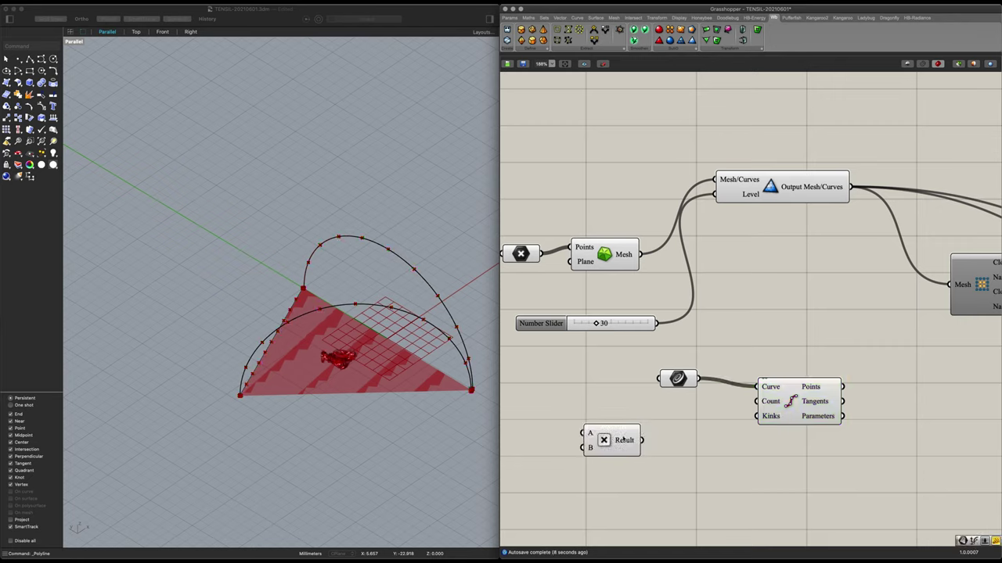
pyautogui.moveTo(612, 439); pyautogui.dragTo(670, 421)
# Add a panel containing 3 beside the Multiplication component.
pyautogui.click(606, 441)
pyautogui.doubleClick(600, 441)
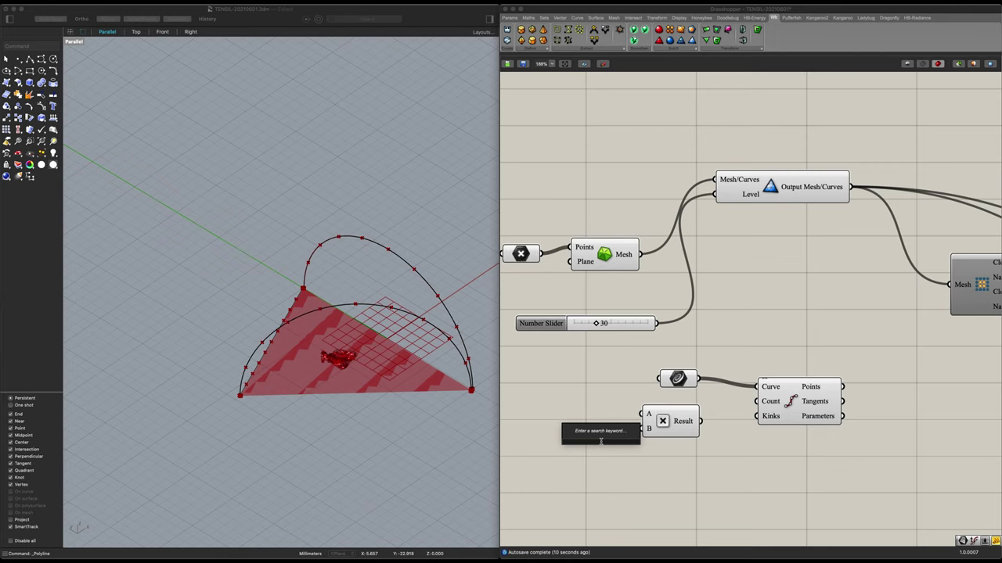
pyautogui.write('panel')
pyautogui.press('Return')
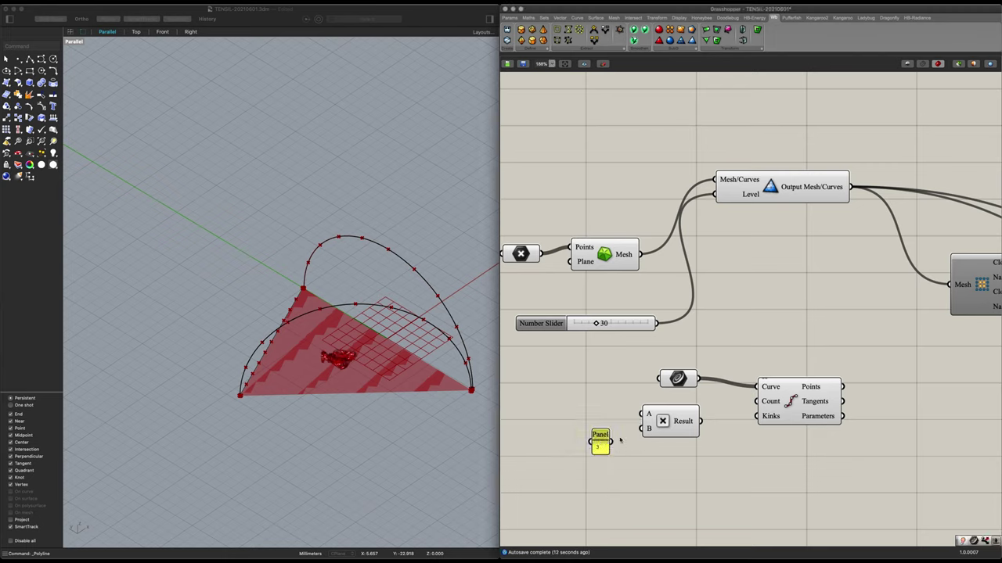
# Multiply the subdivision-level slider by the panel's 3 and feed the Result into the Count input of Divide Curve.
pyautogui.moveTo(611, 443); pyautogui.dragTo(671, 420)
pyautogui.moveTo(660, 331); pyautogui.dragTo(634, 419)
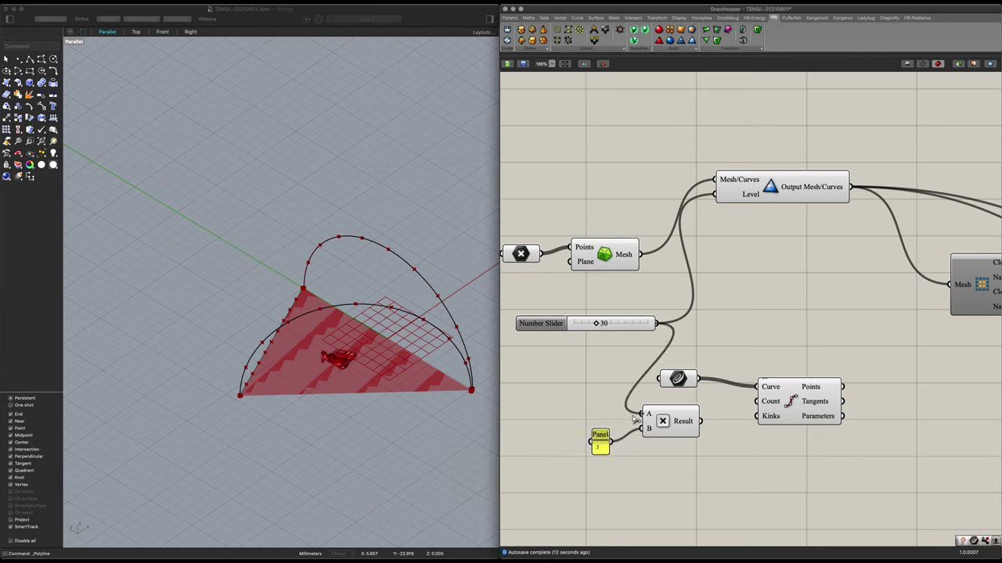
pyautogui.moveTo(701, 421); pyautogui.dragTo(758, 402)
# Connect the Divide Curve points to the Closest Point component's Point input and the Anchor goal's Target input, and nudge Closest Point aside.
pyautogui.moveTo(826, 454); pyautogui.dragTo(603, 465, button='right')
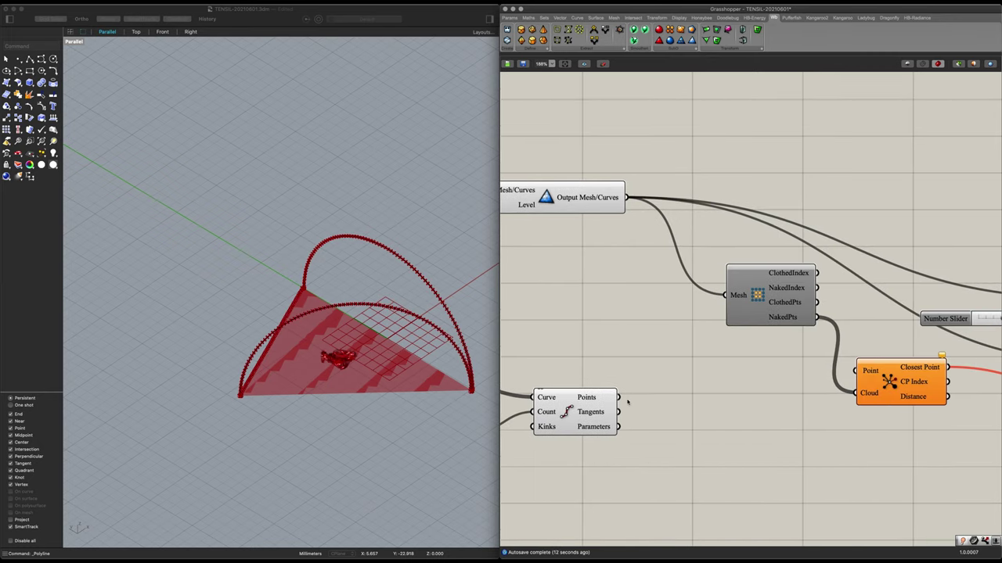
pyautogui.moveTo(618, 397); pyautogui.dragTo(856, 371)
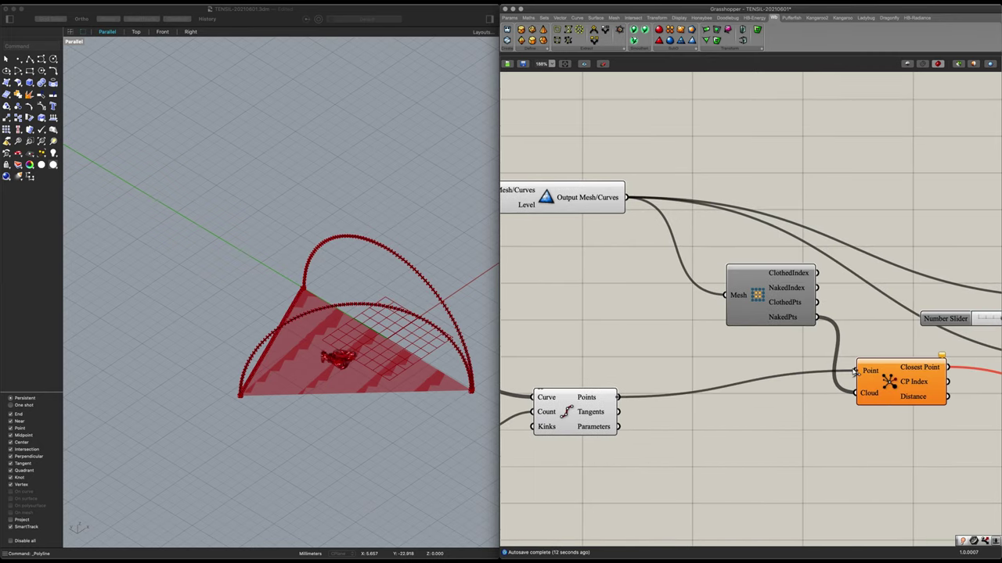
pyautogui.moveTo(785, 443); pyautogui.dragTo(691, 438, button='right')
pyautogui.scroll(-1, 693, 448)
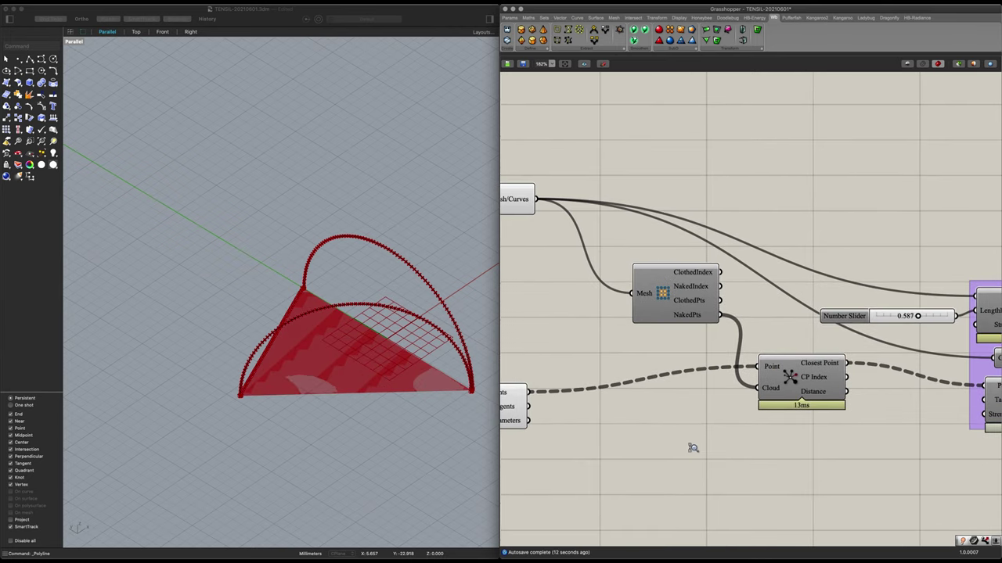
pyautogui.scroll(-2, 694, 449)
pyautogui.moveTo(569, 403); pyautogui.dragTo(910, 408)
pyautogui.moveTo(775, 390); pyautogui.dragTo(757, 379)
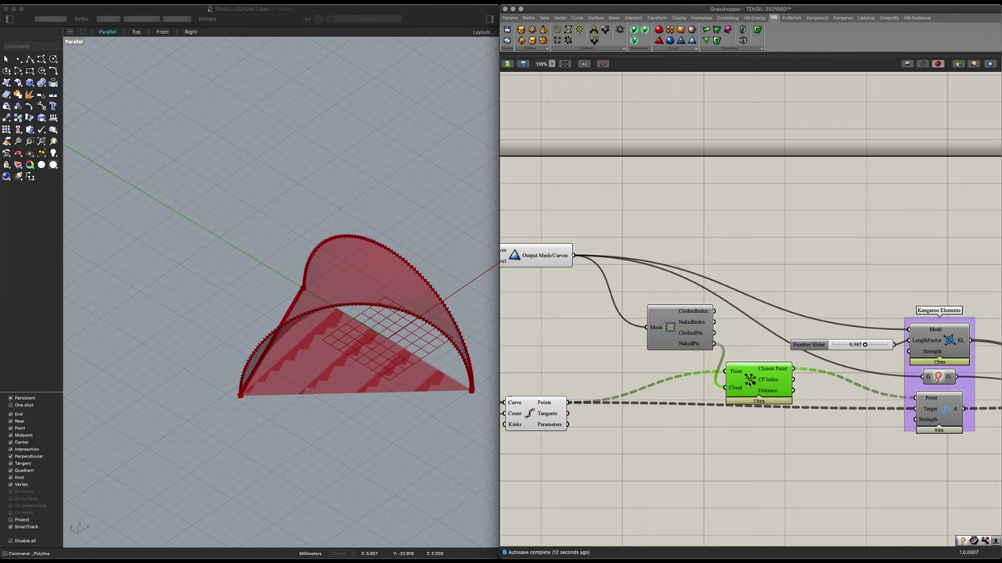
# Hide the preview of the point, Delaunay mesh, subdivision, slider, multiplication, curve and Divide Curve components.
pyautogui.moveTo(376, 416); pyautogui.dragTo(313, 403, button='right')
pyautogui.keyDown('shift'); pyautogui.moveTo(405, 409); pyautogui.dragTo(236, 384, button='right'); pyautogui.keyUp('shift')
pyautogui.scroll(-5, 665, 426)
pyautogui.moveTo(680, 446); pyautogui.dragTo(770, 450, button='right')
pyautogui.moveTo(727, 479); pyautogui.dragTo(569, 317)
pyautogui.hotkey('ctrl', 'q')
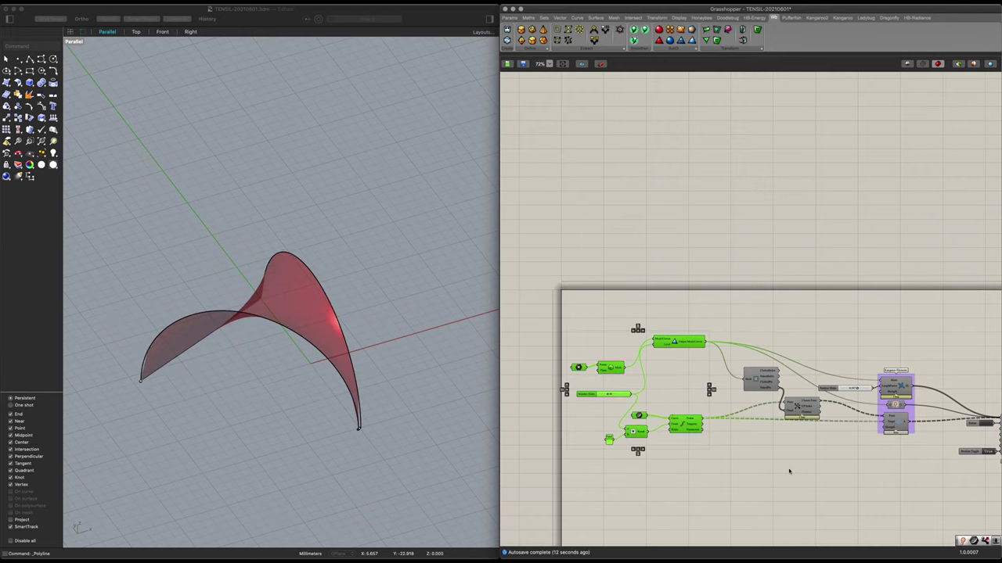
pyautogui.click(829, 468)
# Highlight the solver's output mesh and examine the relaxed canopy between the arches and the definition that drives it.
pyautogui.moveTo(767, 443); pyautogui.dragTo(542, 402, button='right')
pyautogui.scroll(7, 801, 423)
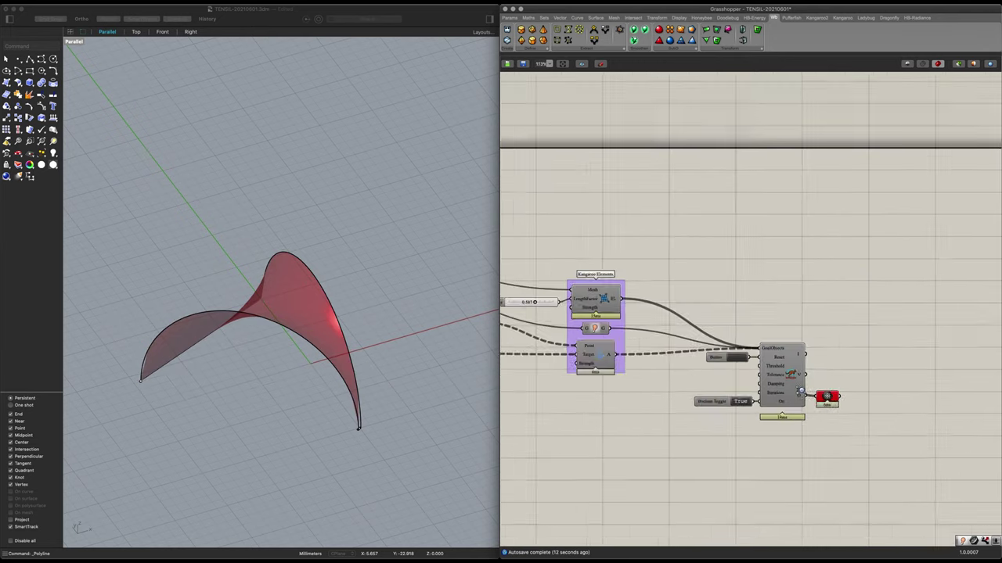
pyautogui.click(843, 384)
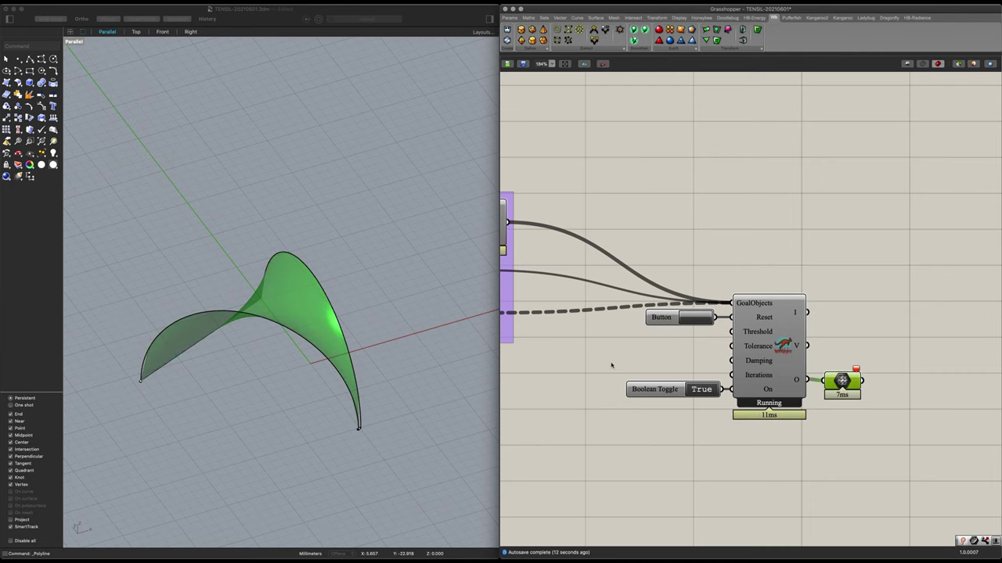
pyautogui.moveTo(380, 365); pyautogui.dragTo(312, 418, button='right')
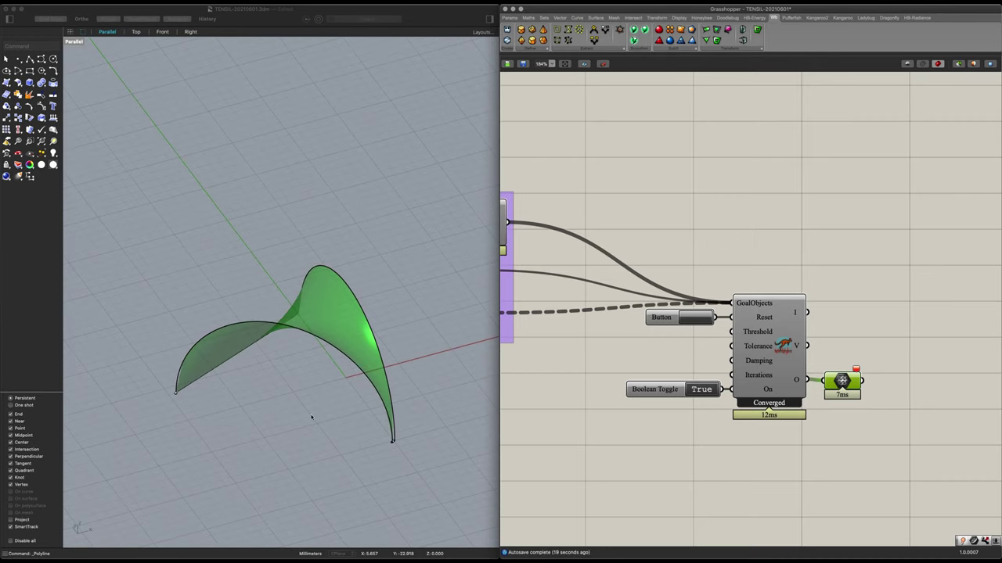
pyautogui.moveTo(615, 395); pyautogui.dragTo(742, 423, button='right')
pyautogui.scroll(-4, 626, 368)
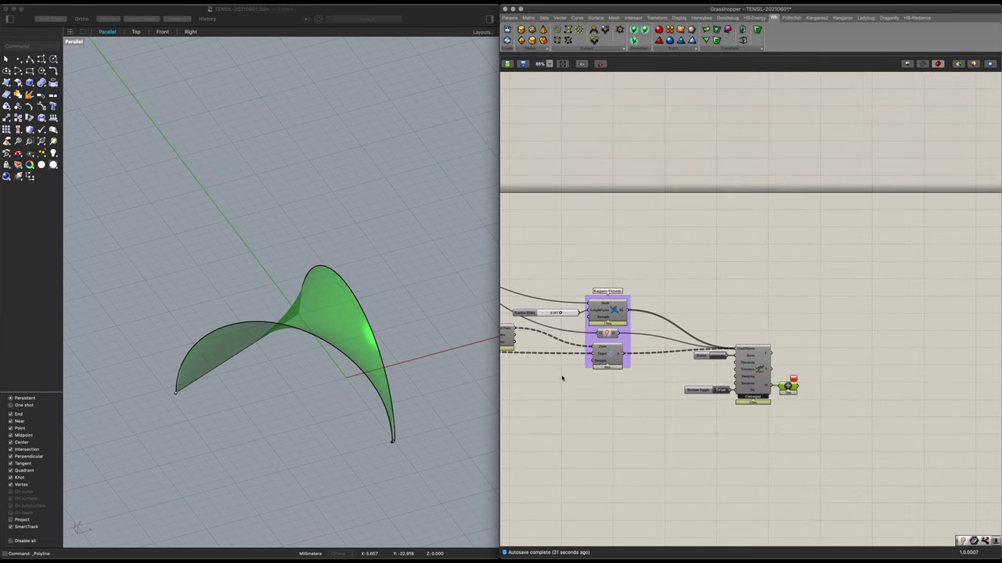
pyautogui.moveTo(562, 378); pyautogui.dragTo(623, 399, button='right')
pyautogui.moveTo(366, 401)
pyautogui.mouseDown(button='right')
pyautogui.moveTo(367, 389)
pyautogui.moveTo(376, 407)
pyautogui.mouseUp(button='right')
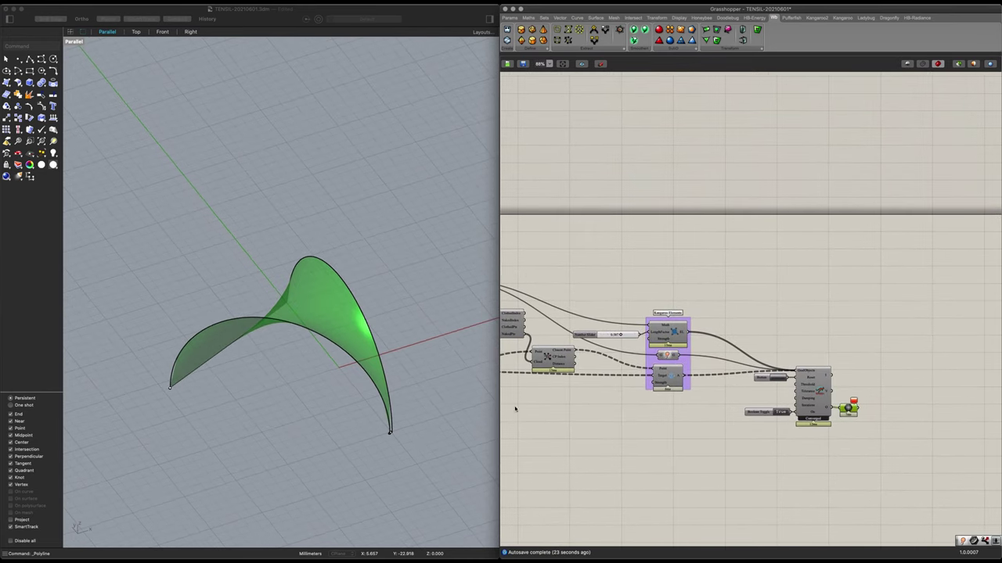
pyautogui.moveTo(601, 419); pyautogui.dragTo(696, 429, button='right')
pyautogui.moveTo(717, 347); pyautogui.dragTo(718, 349)
pyautogui.click(695, 403)
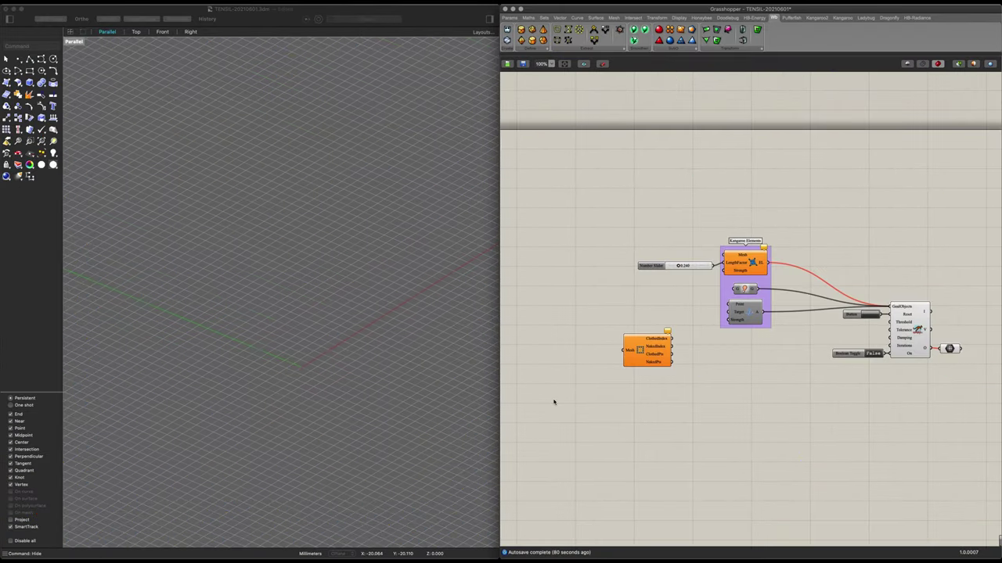
# Draw a closed cross-shaped polyline on the ground plane near the origin, with sides about 5 mm long.
pyautogui.moveTo(554, 402); pyautogui.dragTo(557, 395, button='right')
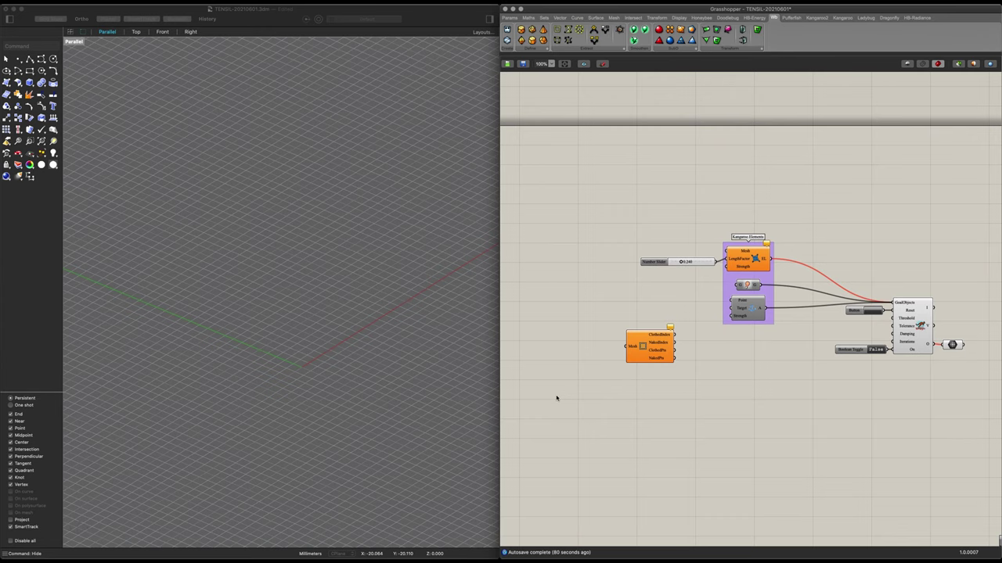
pyautogui.moveTo(425, 376); pyautogui.dragTo(420, 404, button='right')
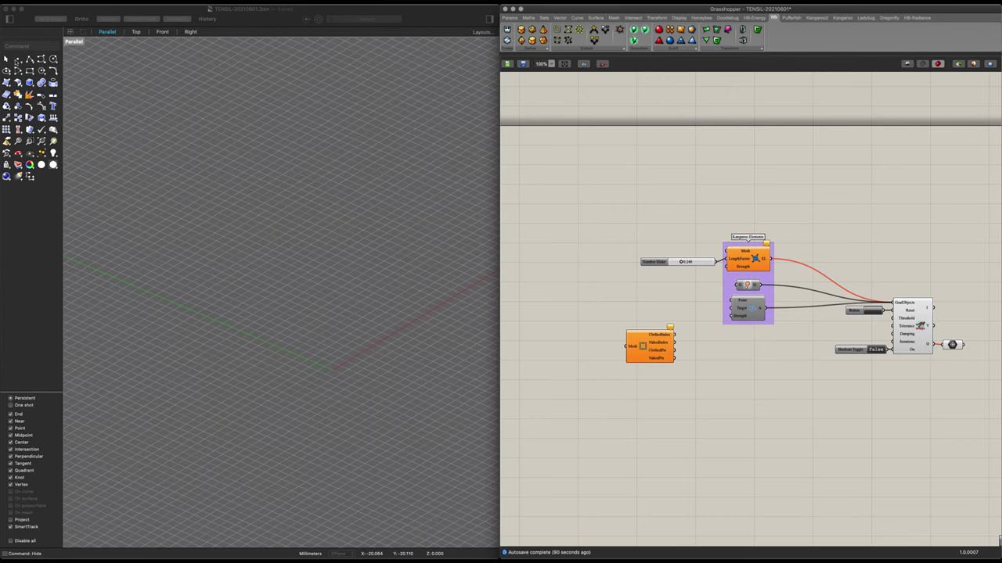
pyautogui.click(30, 59)
pyautogui.moveTo(309, 358); pyautogui.dragTo(324, 381, button='right')
pyautogui.click(337, 381)
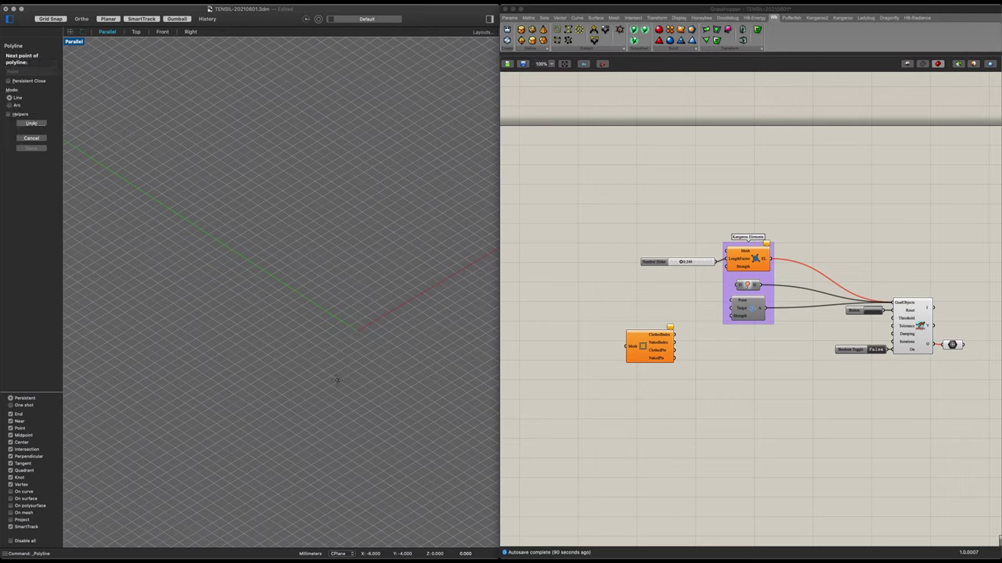
pyautogui.click(379, 358)
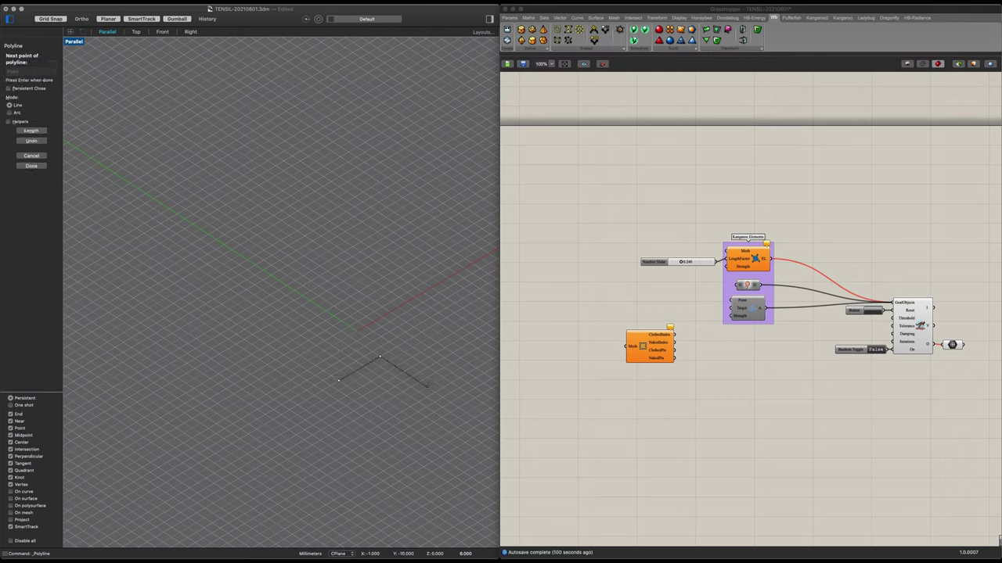
pyautogui.click(419, 382)
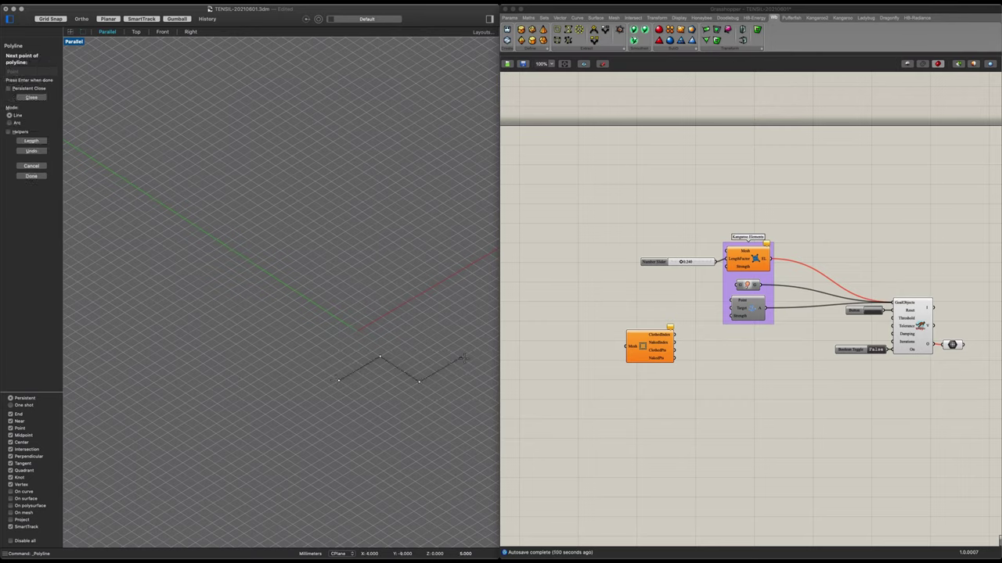
pyautogui.click(459, 356)
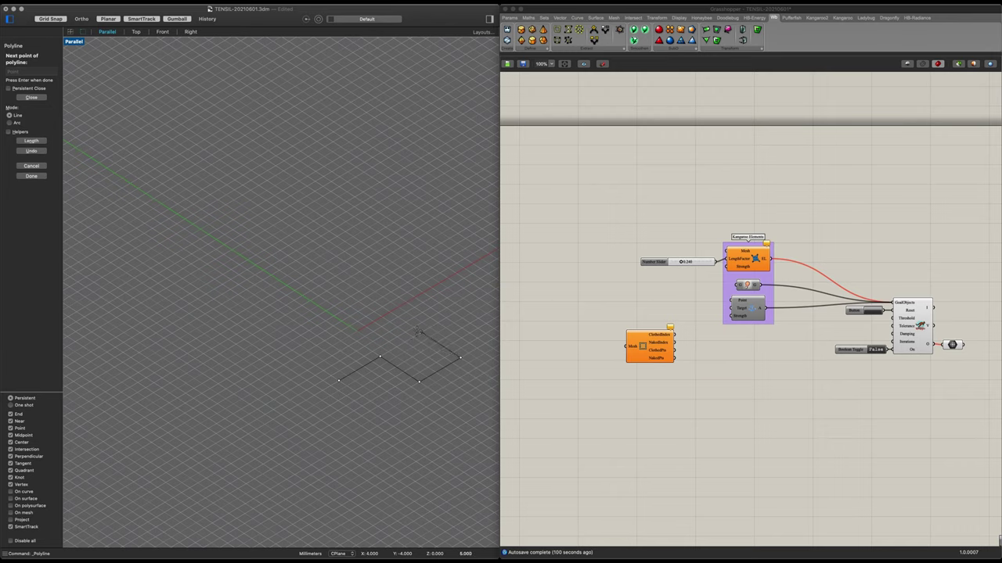
pyautogui.click(454, 299)
pyautogui.click(337, 378)
# Extrude the cross-shaped polyline upward about 6 mm with ExtrudeCrv, leaving the ends open.
pyautogui.click(345, 372)
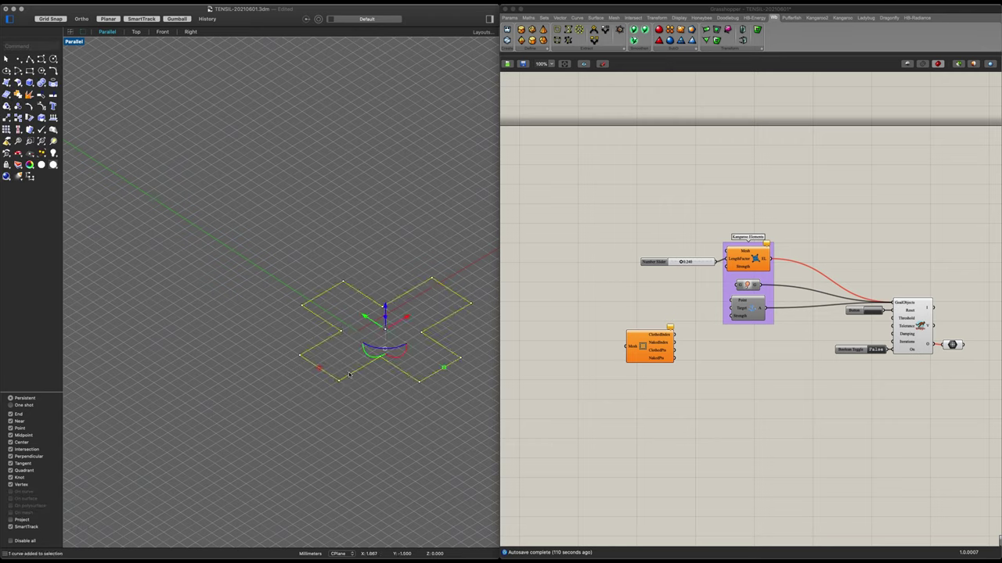
pyautogui.write('ExtrudeCrv')
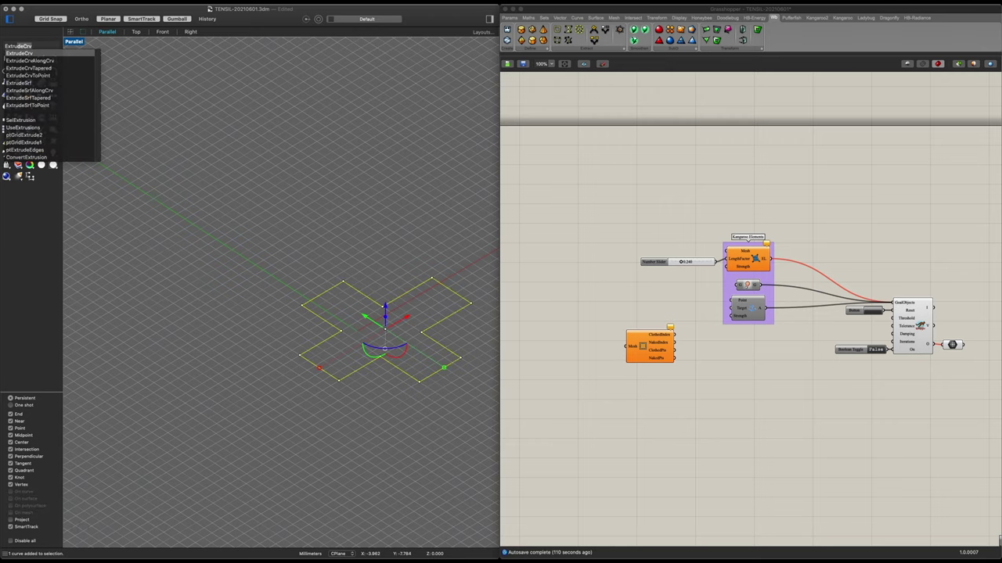
pyautogui.press('Return')
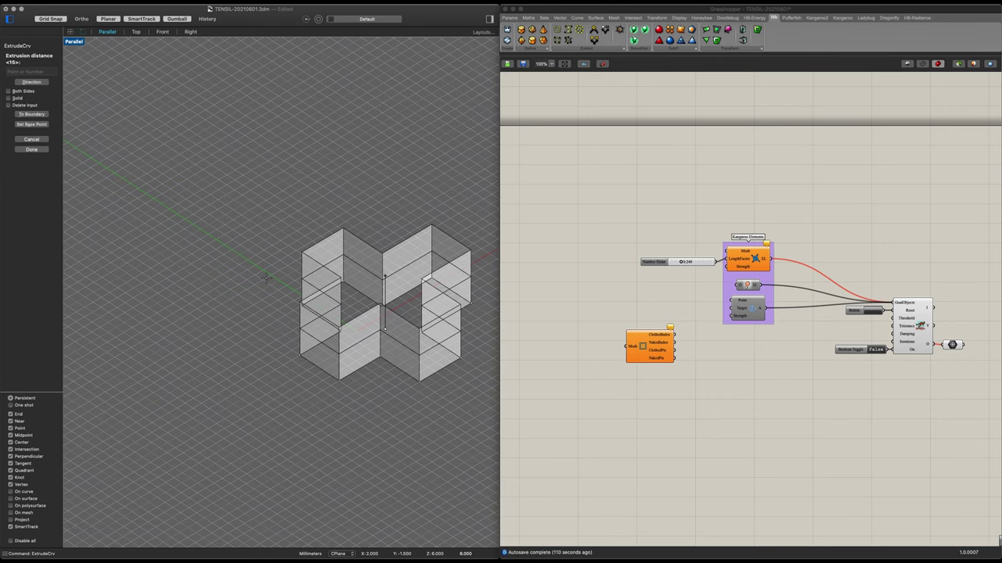
pyautogui.click(266, 278)
pyautogui.moveTo(371, 366)
pyautogui.keyDown('shift'); pyautogui.mouseDown(button='right')
pyautogui.moveTo(298, 382)
pyautogui.moveTo(317, 390)
pyautogui.mouseUp(button='right'); pyautogui.keyUp('shift')
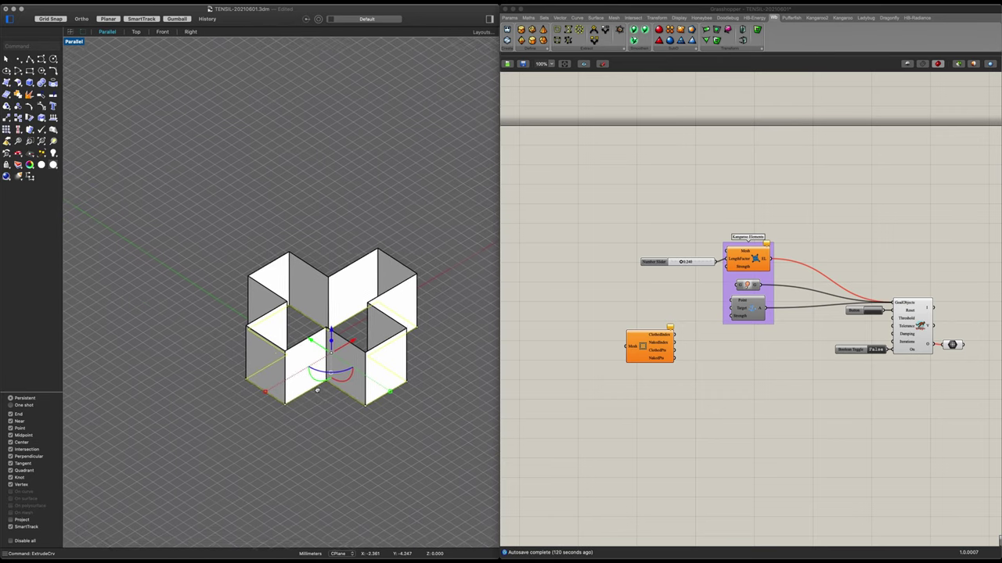
# Delete the selected cross-shaped base curve and cap both open sides of the extrusion.
pyautogui.scroll(5, 317, 390)
pyautogui.scroll(-3, 313, 389)
pyautogui.press('Return')
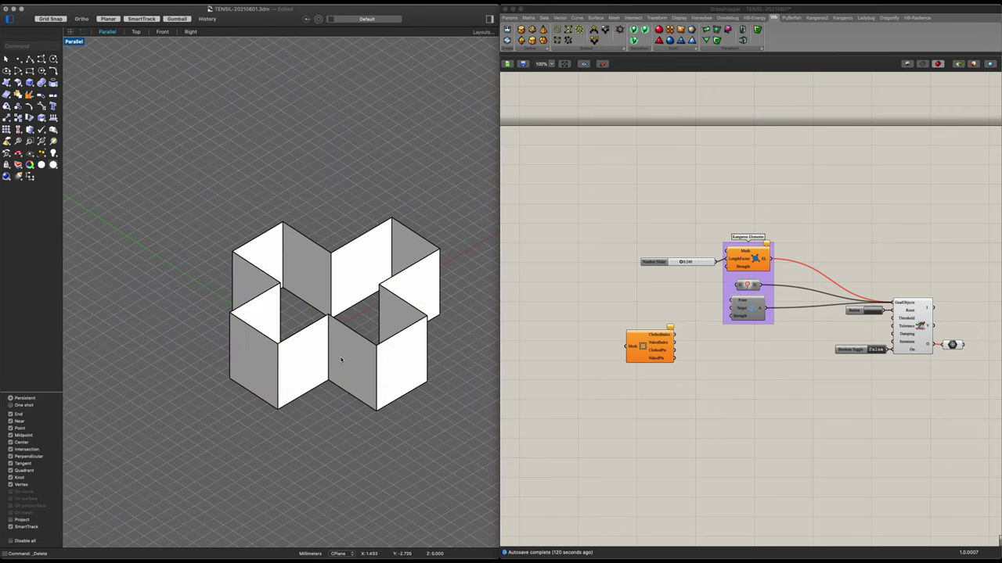
pyautogui.click(340, 359)
pyautogui.write('cap')
pyautogui.press('Return')
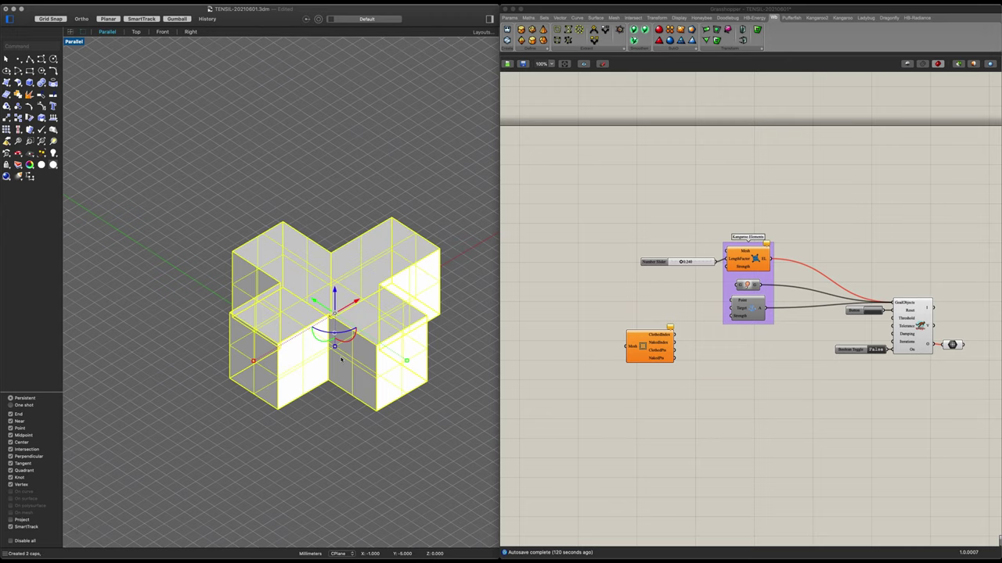
# Explode the capped cross solid and delete the end faces of its two front arms.
pyautogui.write('explode')
pyautogui.press('Return')
pyautogui.press('Escape')
pyautogui.click(389, 387)
pyautogui.press('Delete')
pyautogui.click(259, 351)
pyautogui.press('Delete')
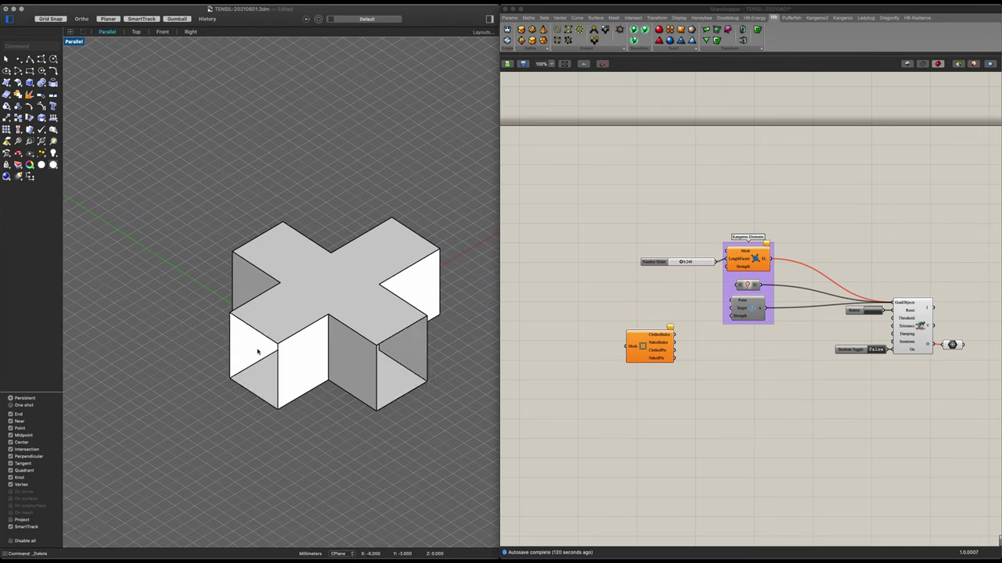
# Delete the end faces of the other two arms so that all four ends of the cross are open.
pyautogui.moveTo(257, 352); pyautogui.dragTo(461, 396, button='right')
pyautogui.click(303, 421)
pyautogui.press('Delete')
pyautogui.click(269, 405)
pyautogui.press('Delete')
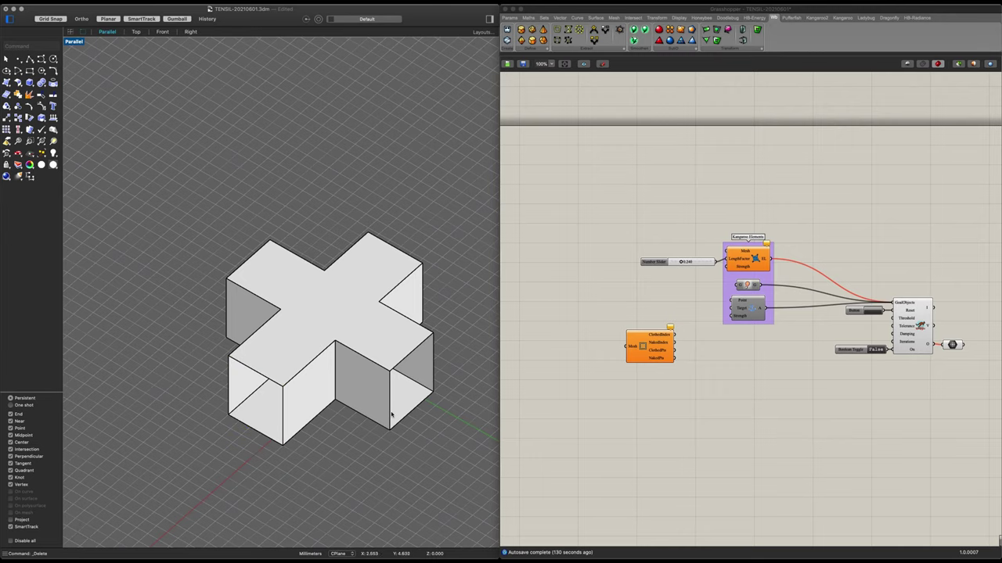
# Join all remaining surfaces of the cross into one open polysurface.
pyautogui.moveTo(392, 416); pyautogui.dragTo(378, 467, button='right')
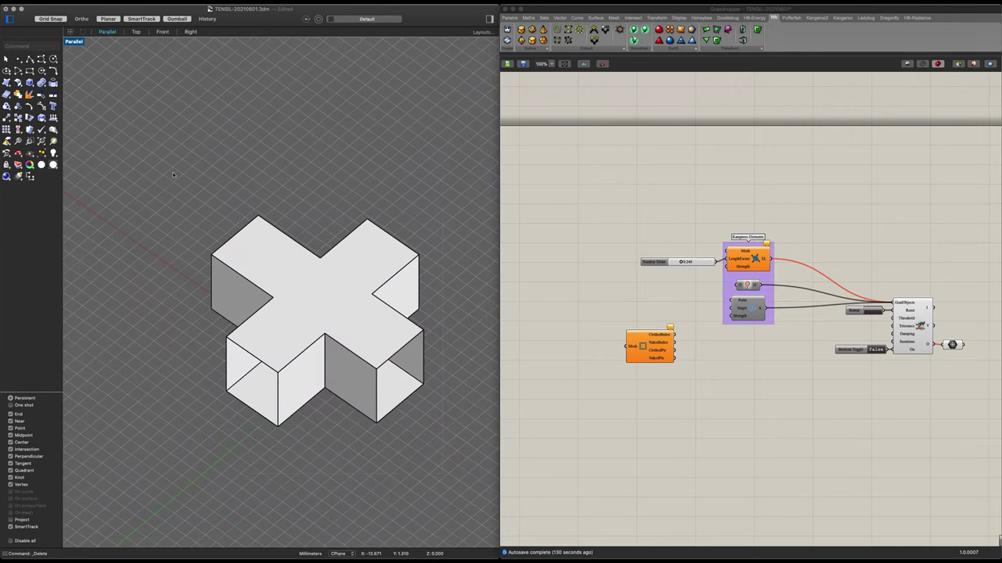
pyautogui.moveTo(414, 403); pyautogui.dragTo(236, 213)
pyautogui.write('join')
pyautogui.press('Return')
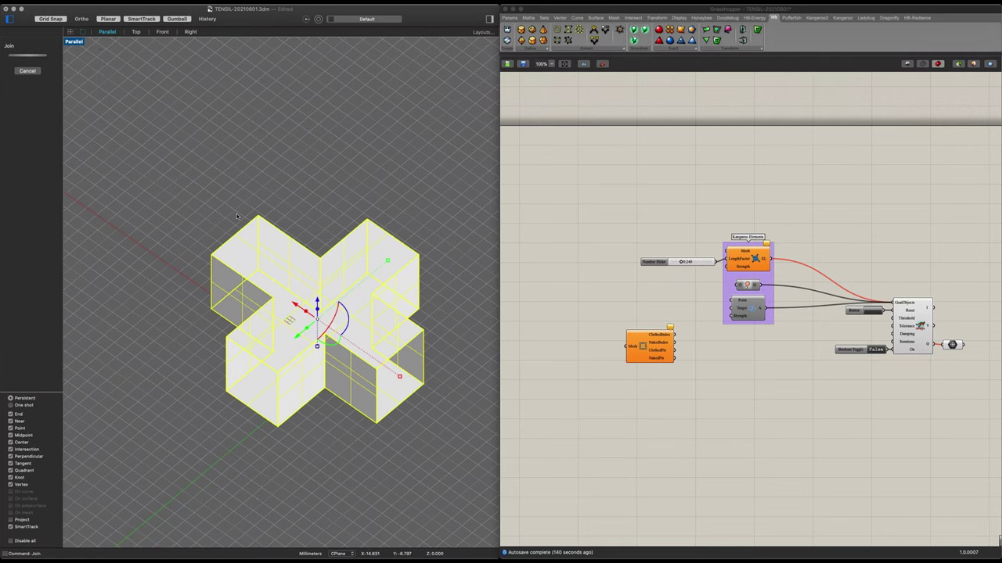
pyautogui.moveTo(391, 447); pyautogui.dragTo(344, 420, button='right')
pyautogui.click(360, 416)
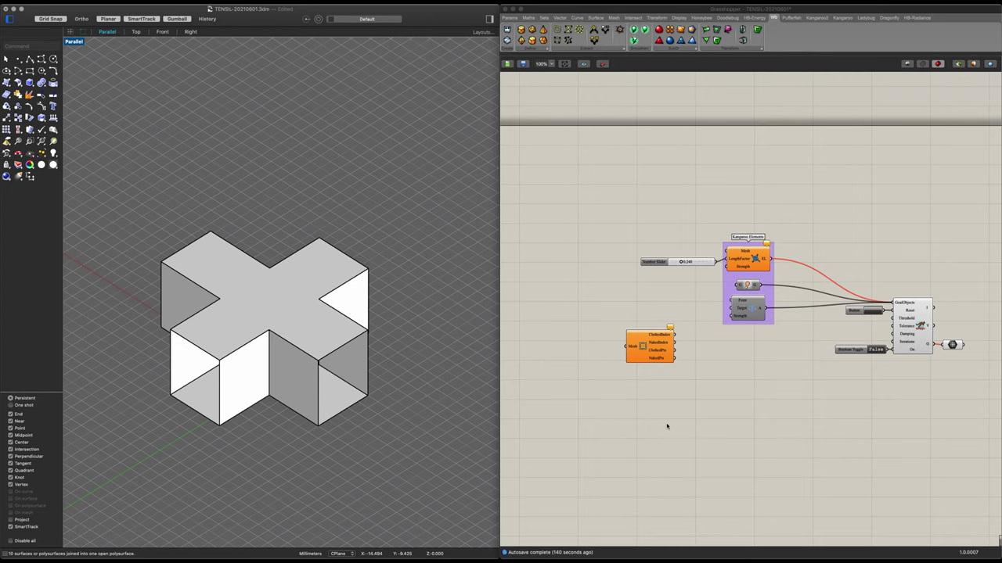
# In Grasshopper, add a Brep parameter and set it to reference the cross polysurface.
pyautogui.moveTo(687, 422); pyautogui.dragTo(659, 417, button='right')
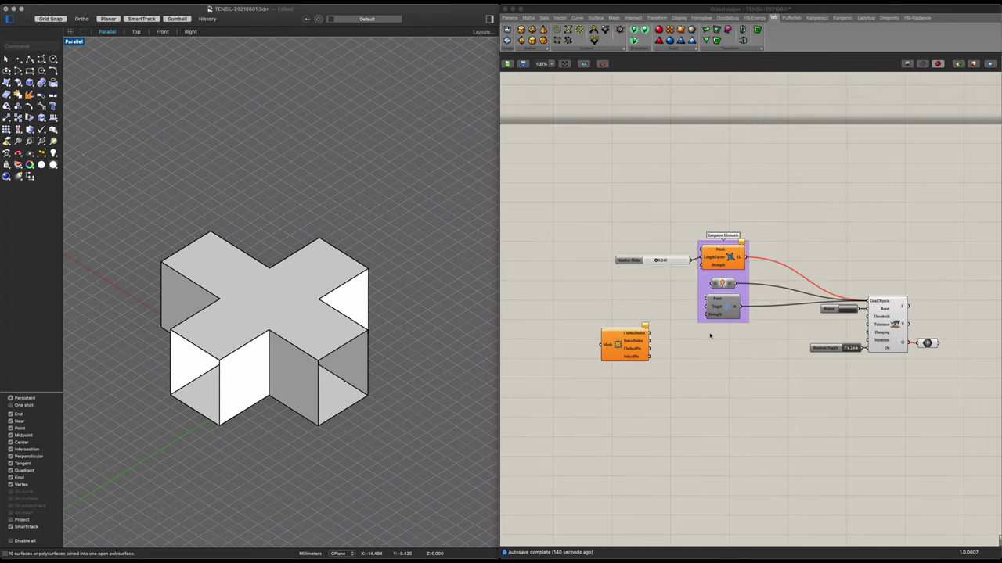
pyautogui.moveTo(710, 336); pyautogui.dragTo(749, 346, button='right')
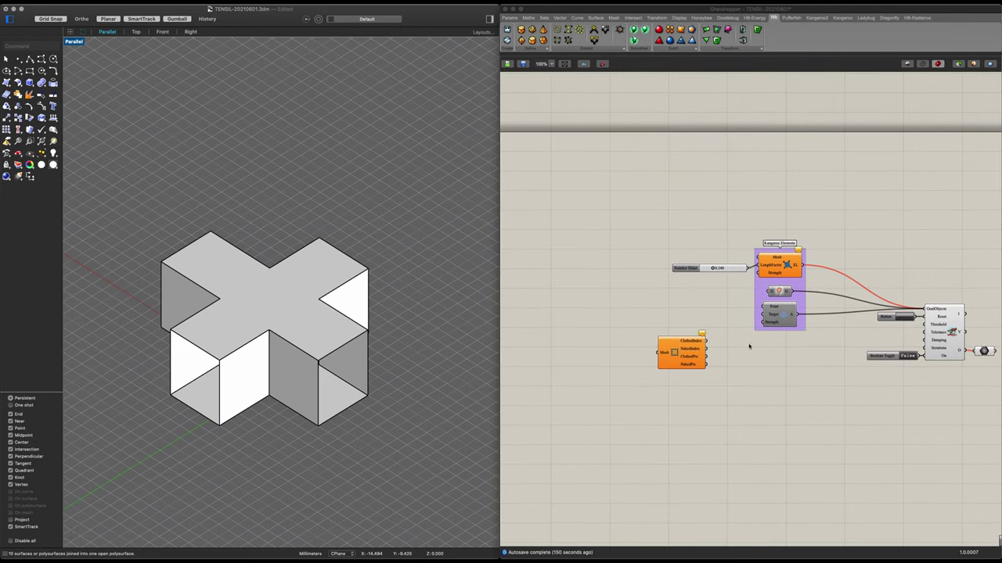
pyautogui.doubleClick(590, 290)
pyautogui.write('brep')
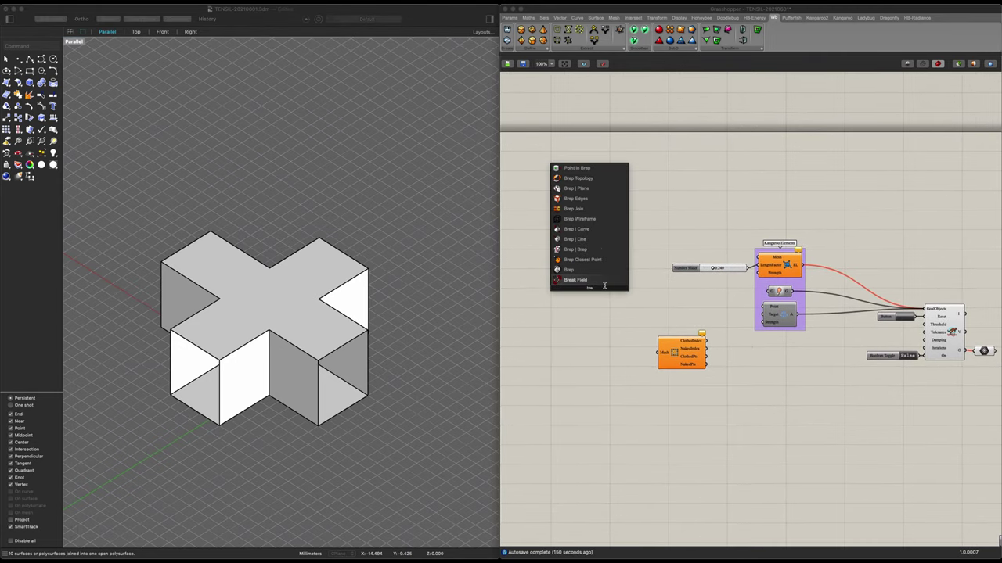
pyautogui.click(603, 281)
pyautogui.rightClick(589, 288)
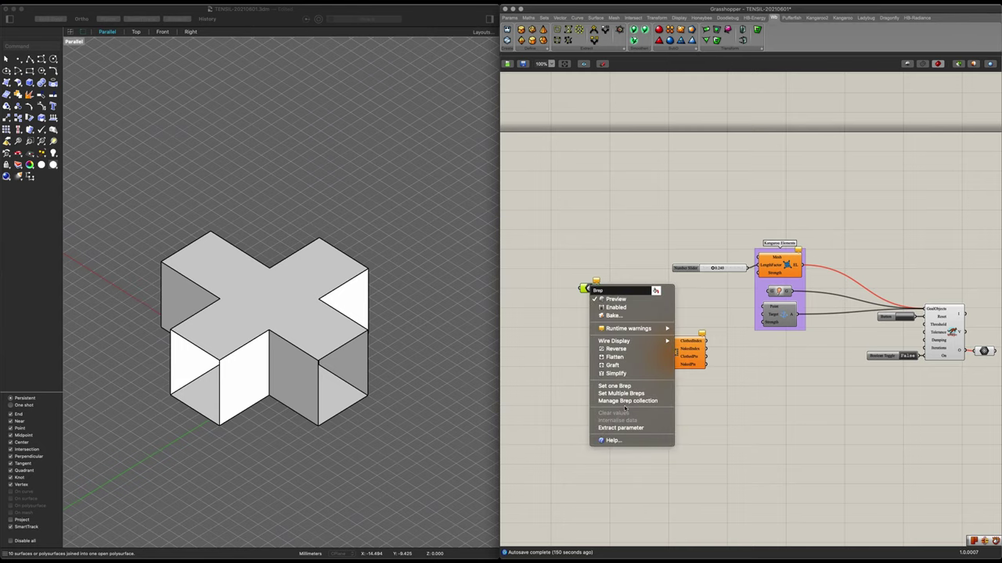
pyautogui.click(619, 388)
pyautogui.click(272, 313)
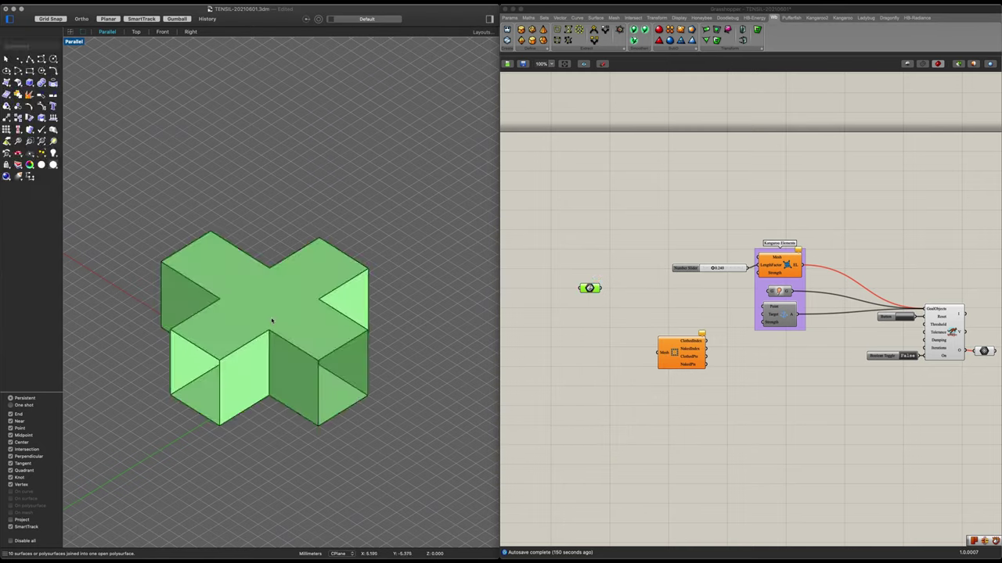
# Add a Mesh Brep component beside the Brep parameter and connect the Brep to its input.
pyautogui.moveTo(589, 288); pyautogui.dragTo(558, 246)
pyautogui.doubleClick(599, 255)
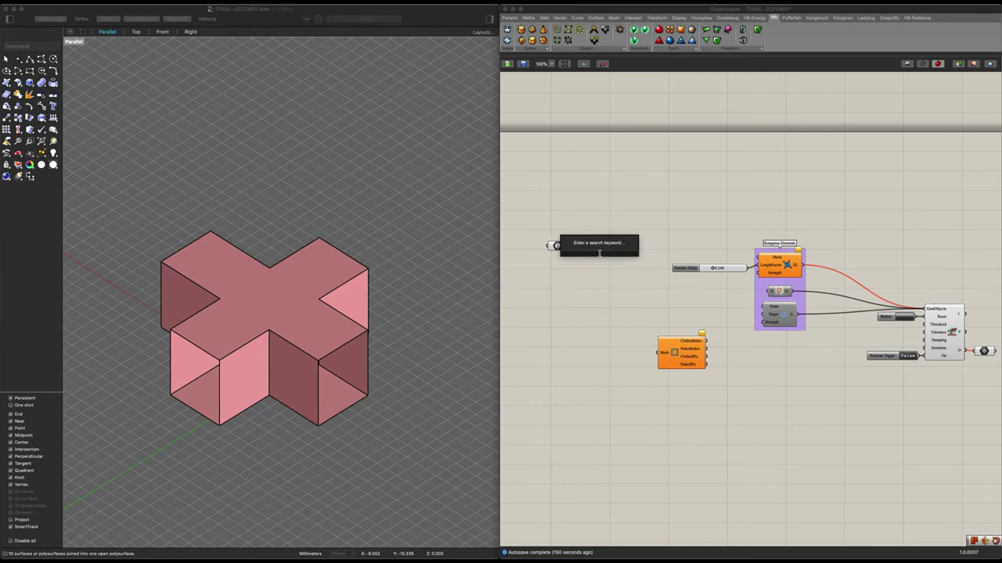
pyautogui.write('mesh brep')
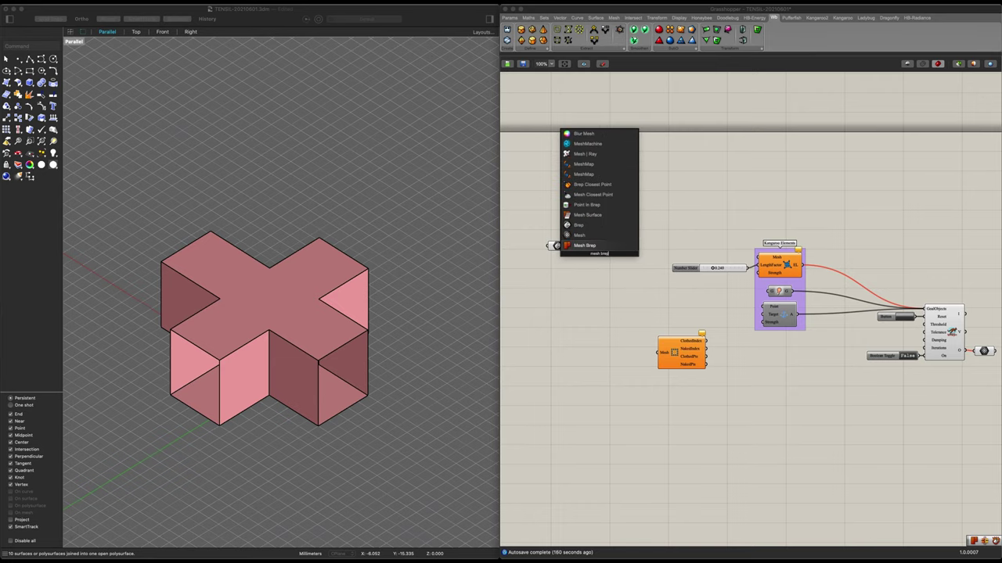
pyautogui.press('Return')
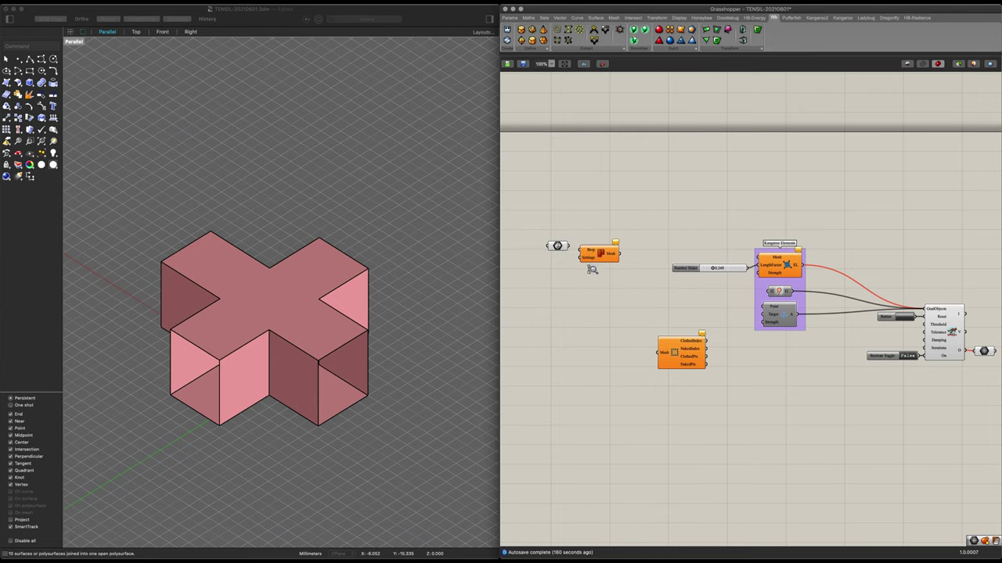
pyautogui.scroll(5, 593, 269)
pyautogui.moveTo(546, 222); pyautogui.dragTo(565, 229)
pyautogui.scroll(-3, 619, 308)
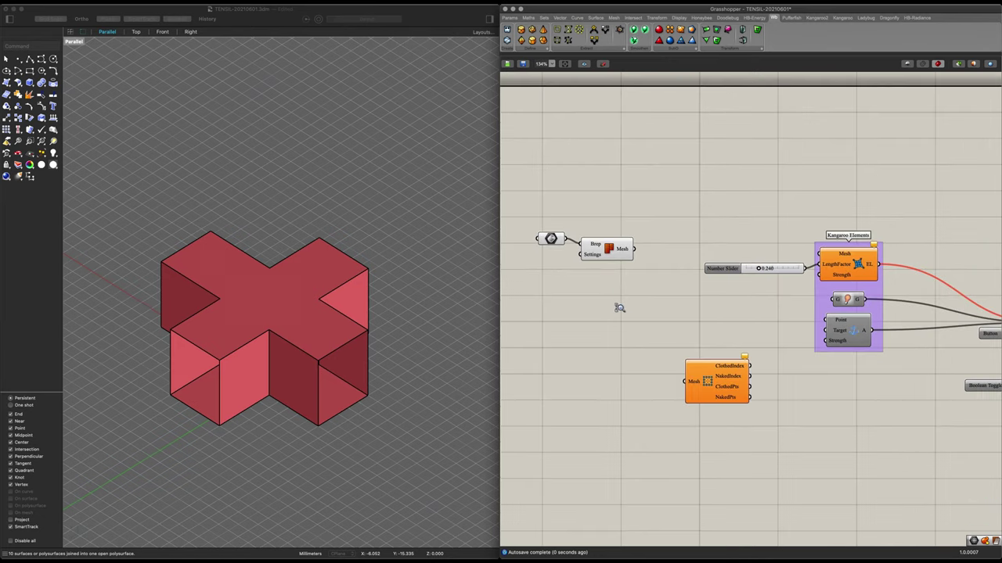
# Move the Brep parameter and Mesh Brep component together, farther away from the Kangaroo Elements group.
pyautogui.click(606, 249)
pyautogui.scroll(-5, 637, 305)
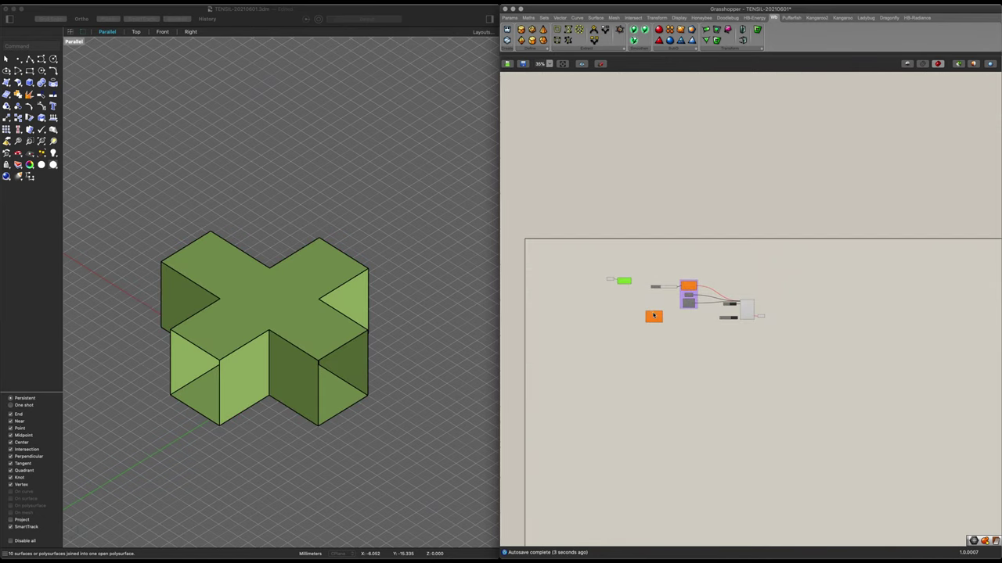
pyautogui.scroll(4, 642, 300)
pyautogui.moveTo(627, 280); pyautogui.dragTo(576, 263)
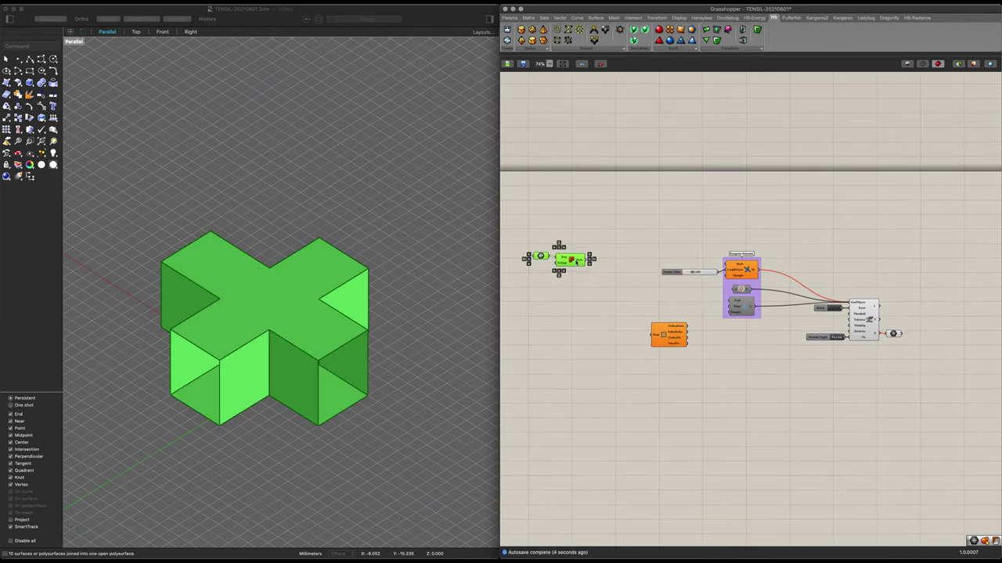
# Add a QuadDivide component after Mesh Brep and feed it the brep mesh.
pyautogui.click(603, 266)
pyautogui.scroll(1, 603, 267)
pyautogui.doubleClick(619, 255)
pyautogui.write('qu')
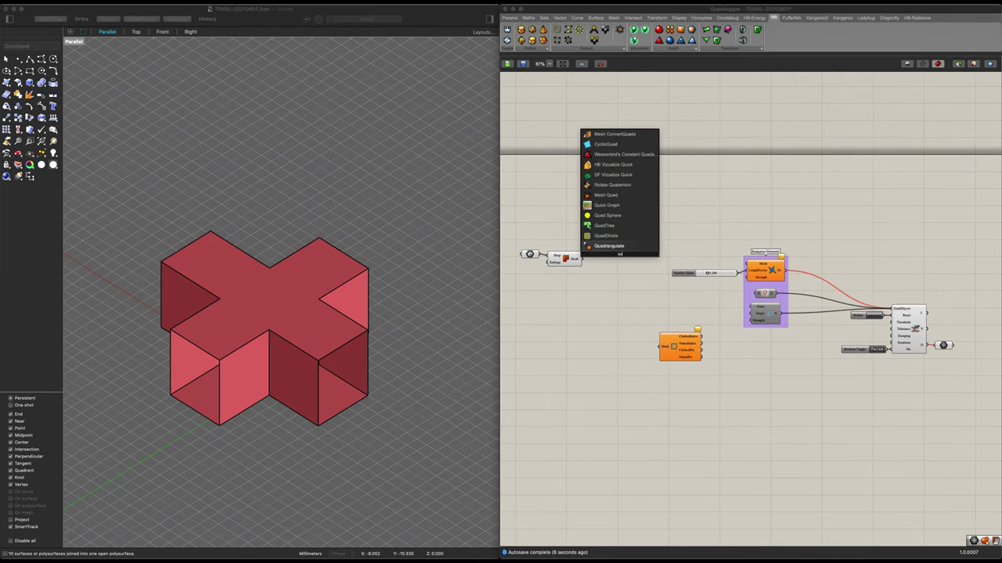
pyautogui.write('ad')
pyautogui.press('Up')
pyautogui.press('Up')
pyautogui.press('Return')
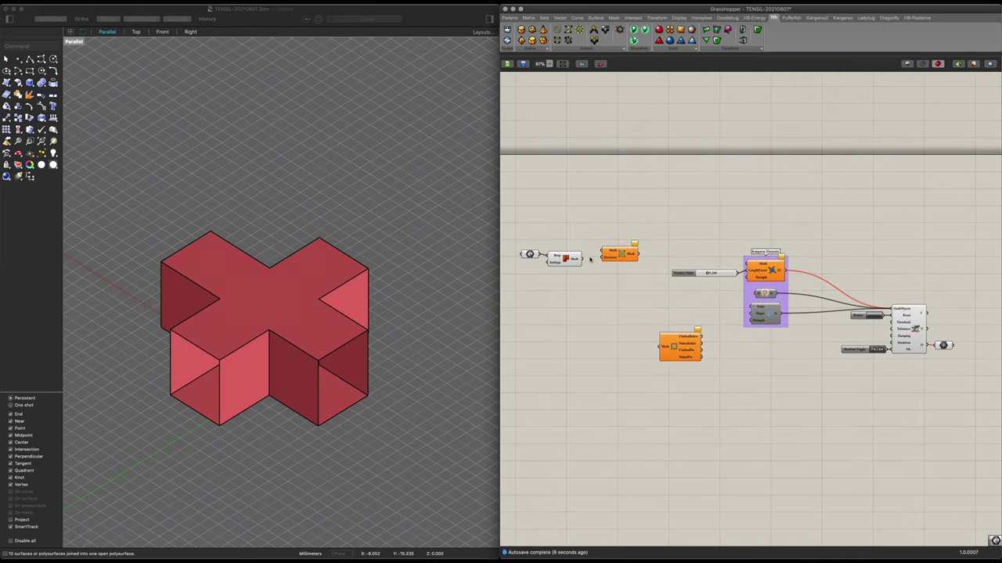
pyautogui.moveTo(608, 253); pyautogui.dragTo(609, 264)
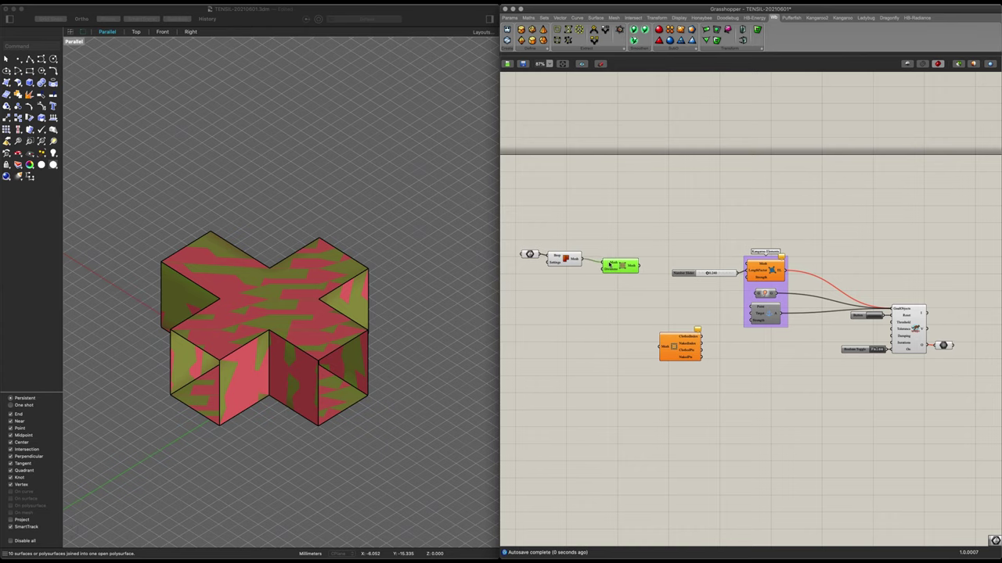
# Add a Smooth Mesh component to the canvas below the QuadDivide component.
pyautogui.moveTo(621, 317); pyautogui.dragTo(673, 371, button='right')
pyautogui.click(646, 363)
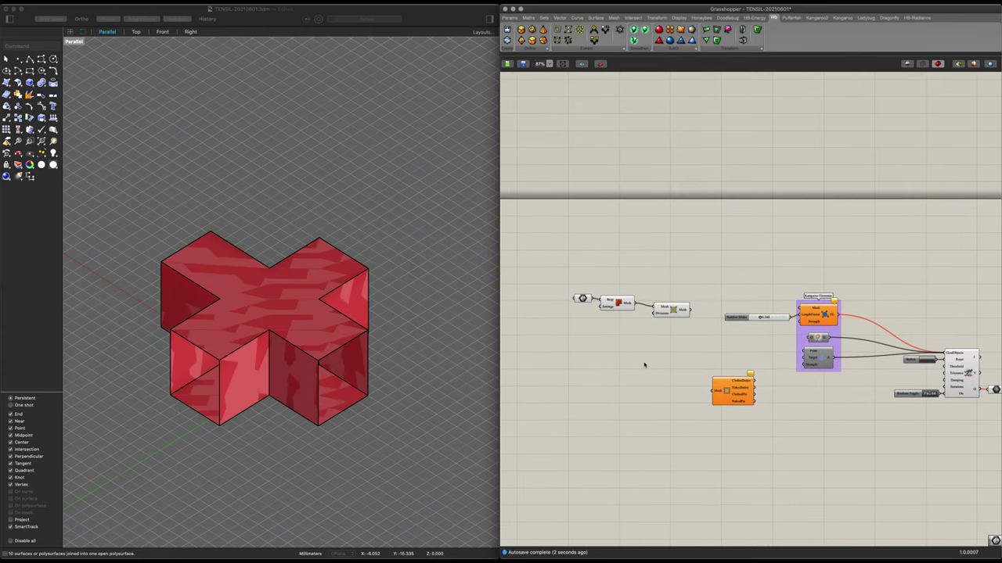
pyautogui.doubleClick(643, 360)
pyautogui.write('mesh')
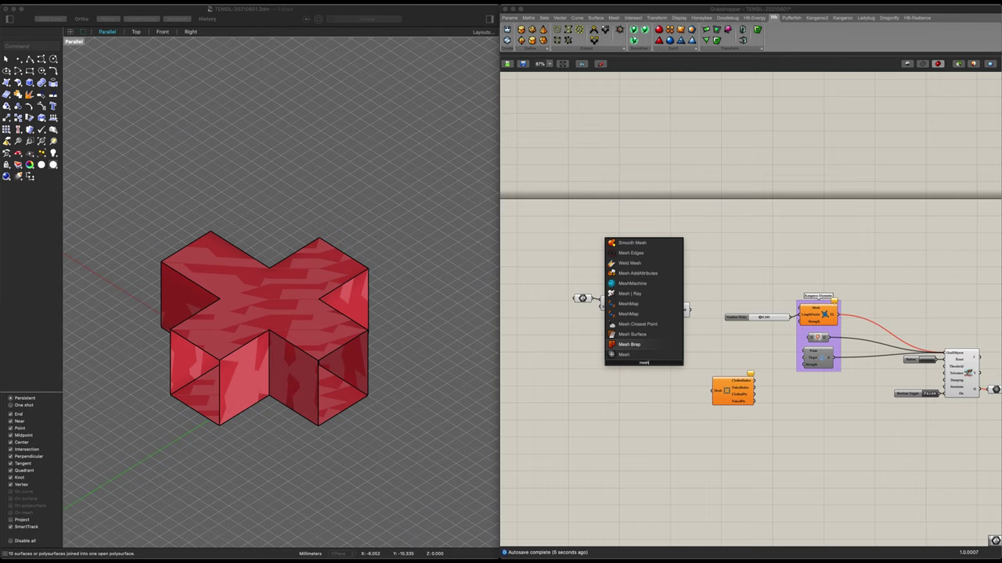
pyautogui.press('Up')
pyautogui.press('Up')
pyautogui.press('Up')
pyautogui.press('Up')
pyautogui.press('Up')
pyautogui.press('Up')
pyautogui.press('Up')
pyautogui.press('Up')
pyautogui.press('Up')
pyautogui.press('Up')
pyautogui.press('Return')
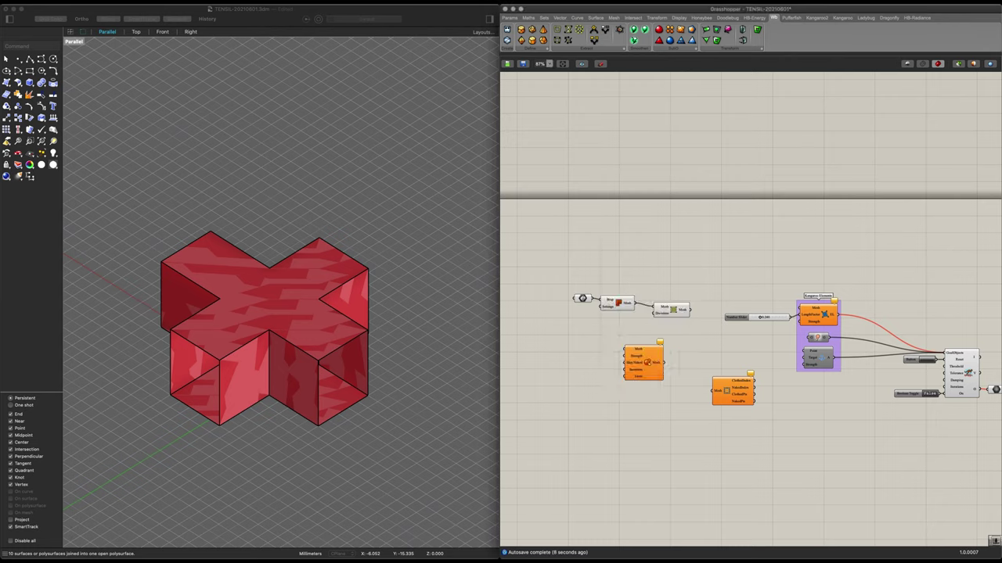
# Feed the divided mesh into Smooth Mesh and wire its output to the Kangaroo edge-length Mesh input and the G input.
pyautogui.moveTo(638, 345); pyautogui.dragTo(824, 293)
pyautogui.scroll(3, 721, 367)
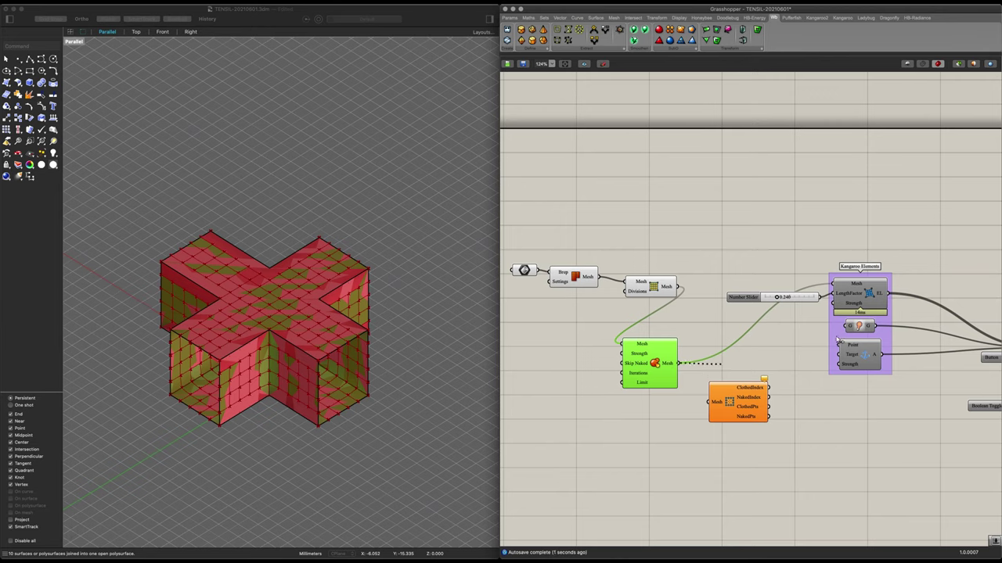
pyautogui.moveTo(837, 342); pyautogui.dragTo(839, 344)
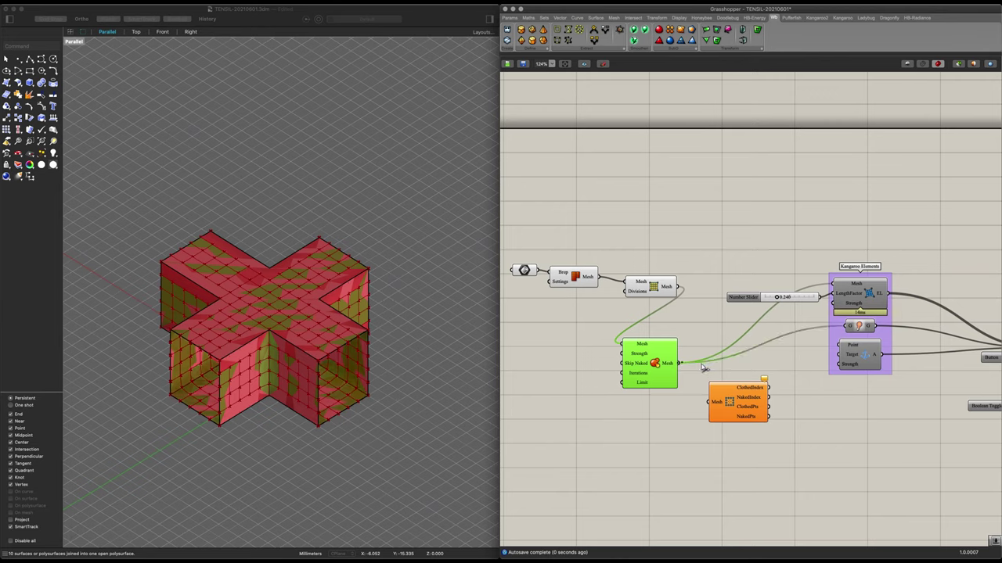
# Connect the smoothed mesh to the naked vertices component and its NakedPts output to the anchor's Point input.
pyautogui.moveTo(703, 368); pyautogui.dragTo(710, 405)
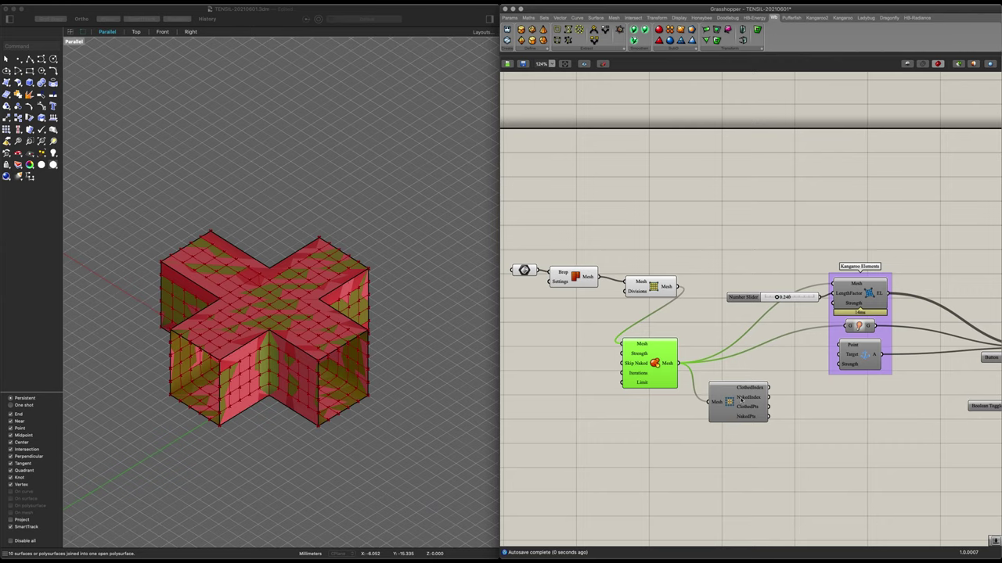
pyautogui.moveTo(770, 419); pyautogui.dragTo(838, 345)
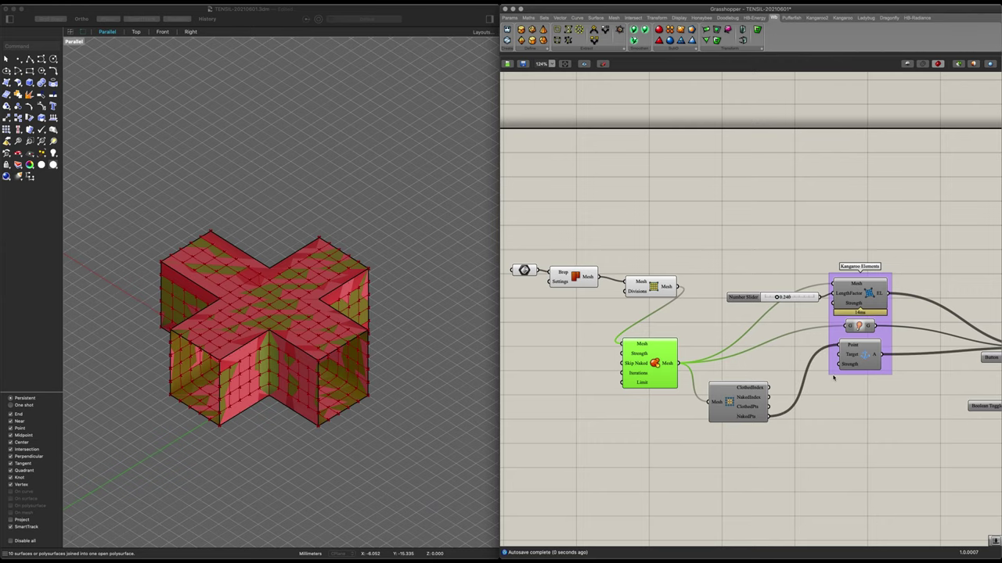
# Add a number slider with value 1.00 and connect it to the Strength input of Smooth Mesh.
pyautogui.scroll(-2, 830, 383)
pyautogui.moveTo(832, 385)
pyautogui.mouseDown(button='right')
pyautogui.moveTo(726, 382)
pyautogui.moveTo(842, 387)
pyautogui.mouseUp(button='right')
pyautogui.scroll(2, 702, 392)
pyautogui.scroll(2, 702, 392)
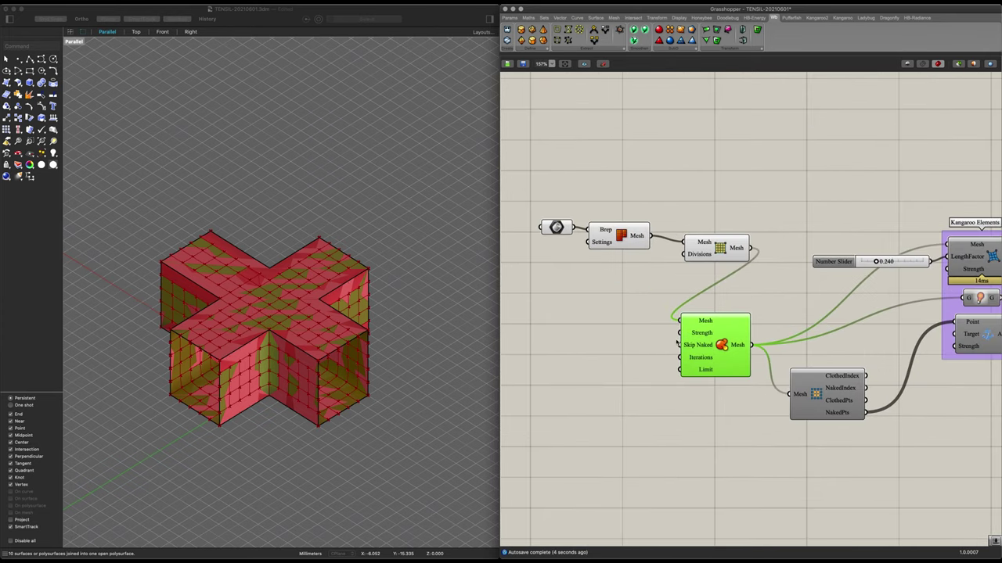
pyautogui.moveTo(695, 368); pyautogui.dragTo(726, 368, button='right')
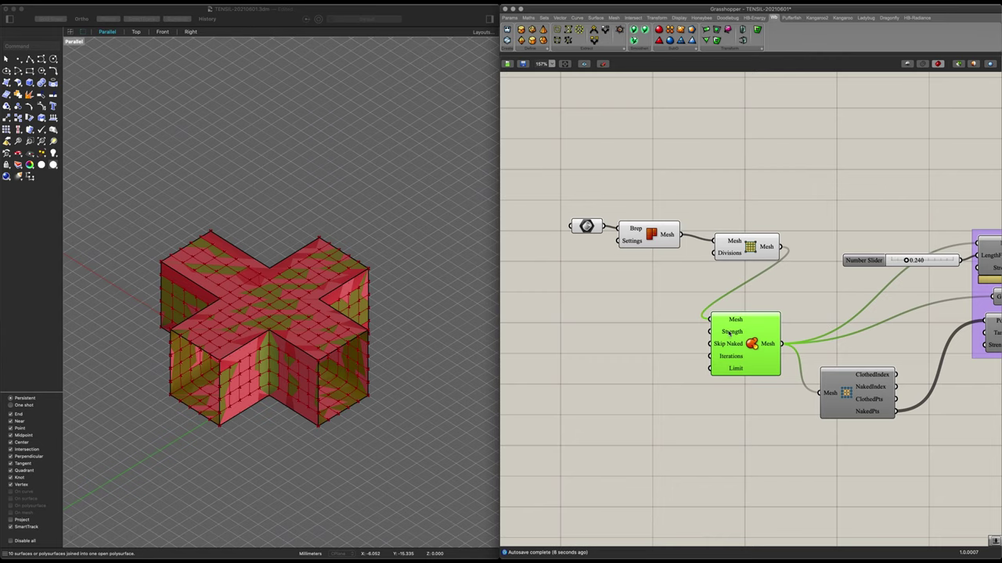
pyautogui.click(655, 342)
pyautogui.doubleClick(602, 344)
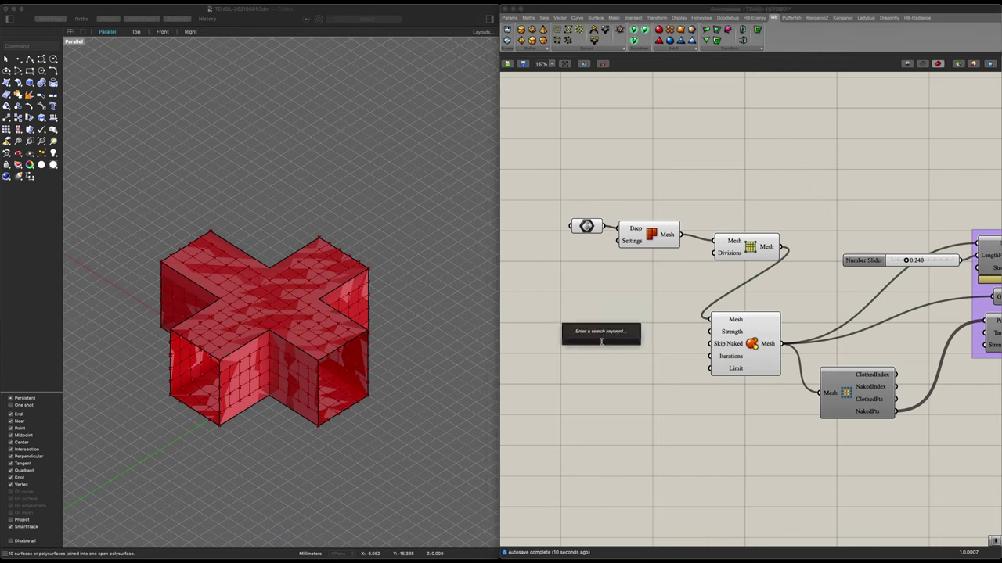
pyautogui.write('1')
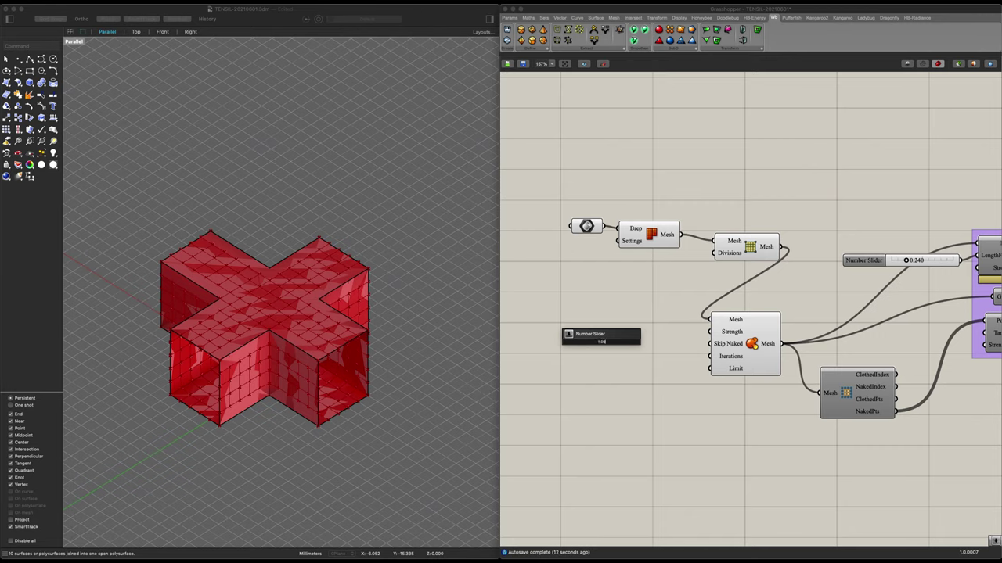
pyautogui.press('Return')
pyautogui.moveTo(661, 342); pyautogui.dragTo(709, 332)
pyautogui.moveTo(624, 343); pyautogui.dragTo(651, 330)
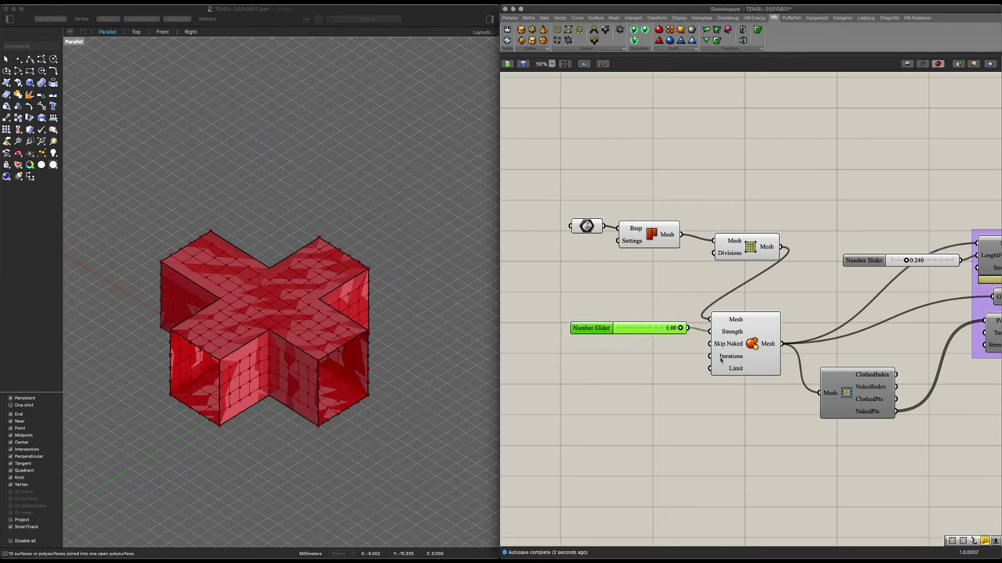
# Add a number slider with value 10 and connect it to the Iterations input of Smooth Mesh.
pyautogui.doubleClick(624, 367)
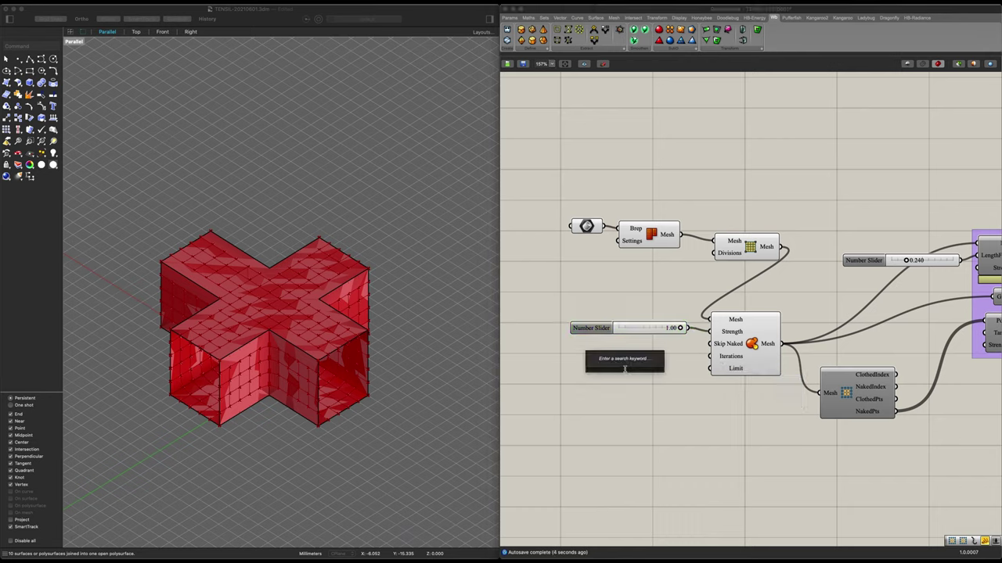
pyautogui.write('1')
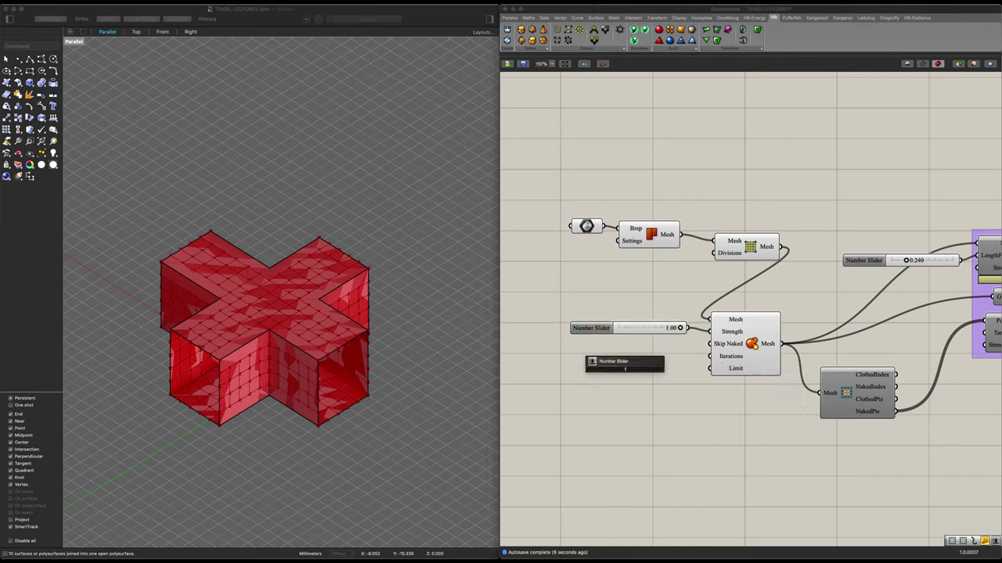
pyautogui.write('0')
pyautogui.press('Return')
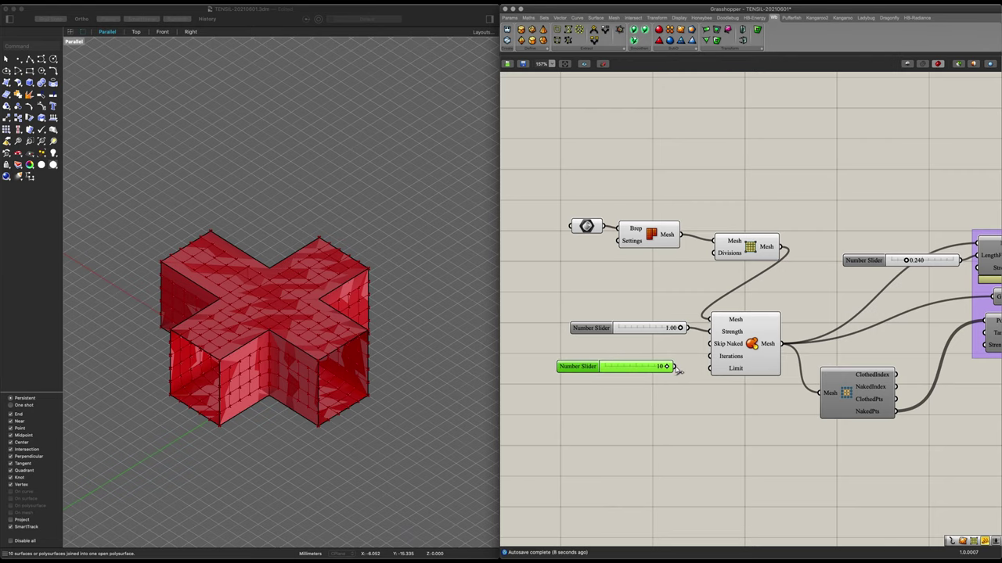
pyautogui.moveTo(674, 366); pyautogui.dragTo(710, 356)
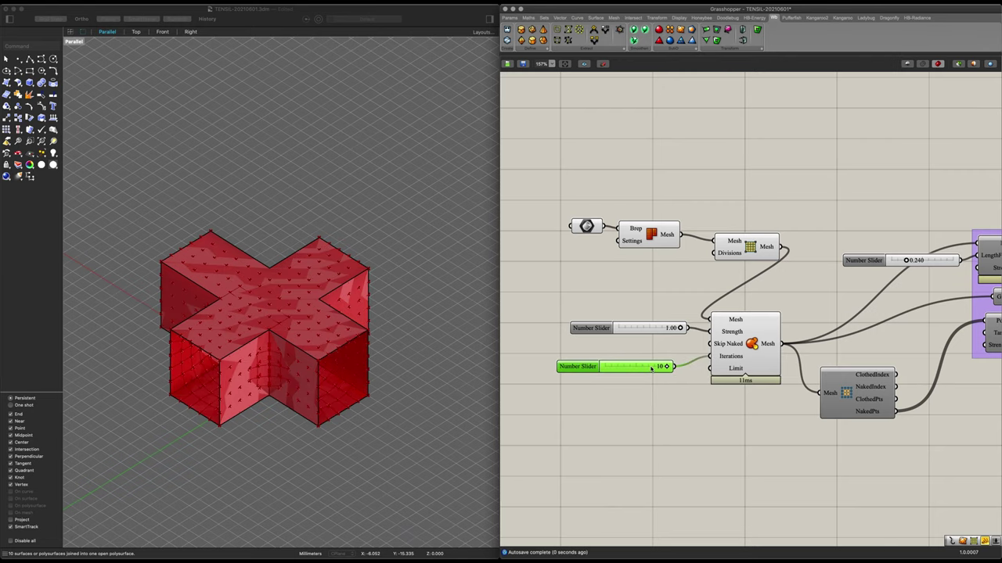
pyautogui.moveTo(651, 367); pyautogui.dragTo(658, 356)
pyautogui.moveTo(712, 382); pyautogui.dragTo(679, 403, button='right')
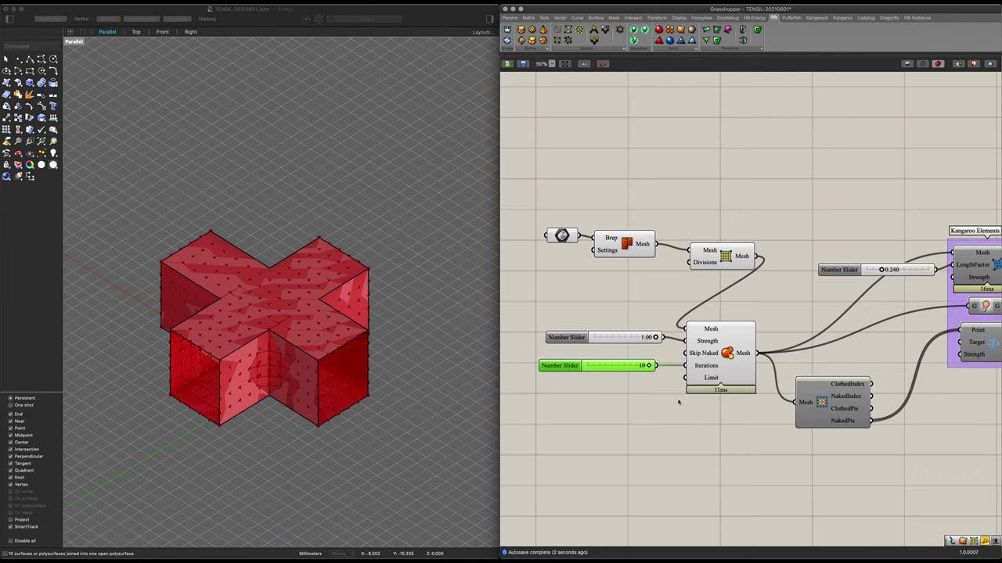
# Invert the Skip Naked input of the Smooth Mesh component.
pyautogui.rightClick(695, 354)
pyautogui.click(693, 415)
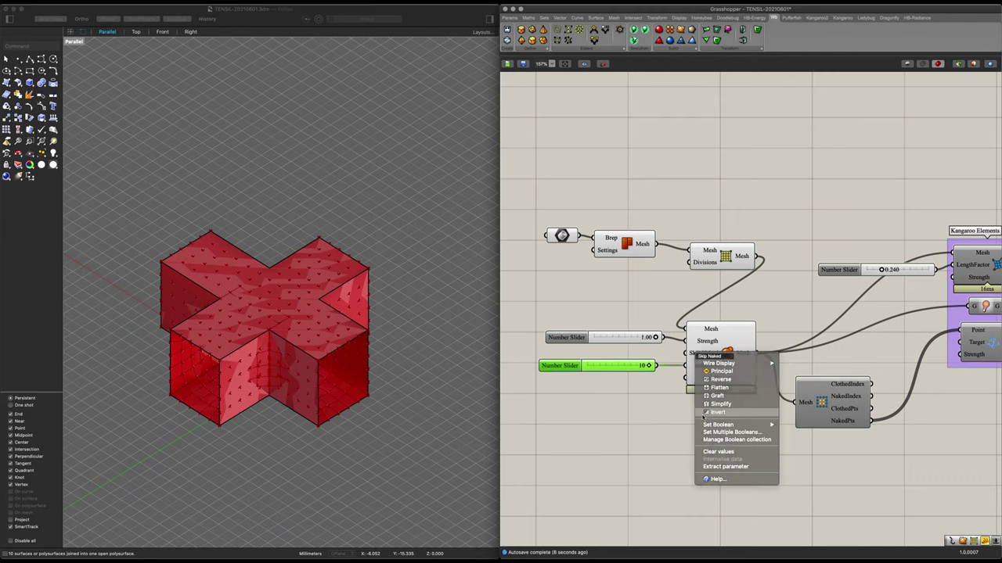
pyautogui.click(695, 419)
# Hide the cross-shaped polysurface in the Rhino viewport.
pyautogui.scroll(-2, 393, 349)
pyautogui.click(326, 330)
pyautogui.click(323, 330)
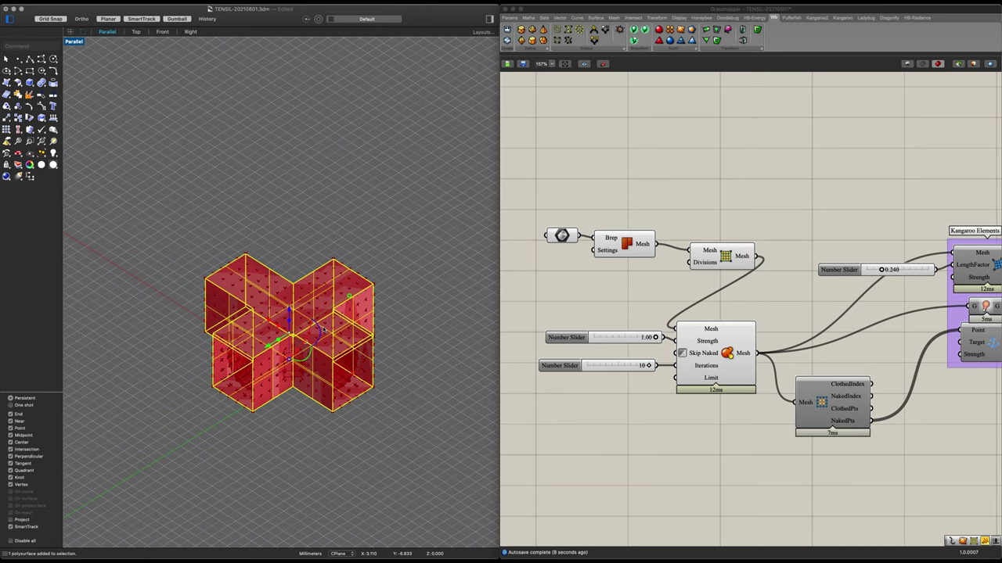
pyautogui.write('hide')
pyautogui.press('Return')
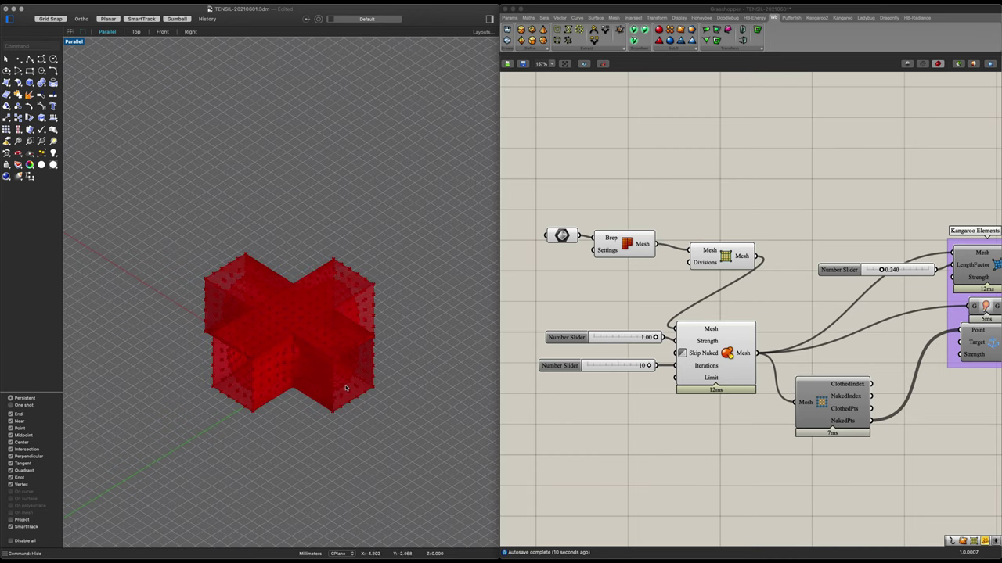
# Turn off the preview of the source geometry, meshing, QuadDivide and Smooth Mesh components and of the Kangaroo solver.
pyautogui.scroll(3, 345, 369)
pyautogui.scroll(-3, 345, 369)
pyautogui.scroll(-4, 666, 425)
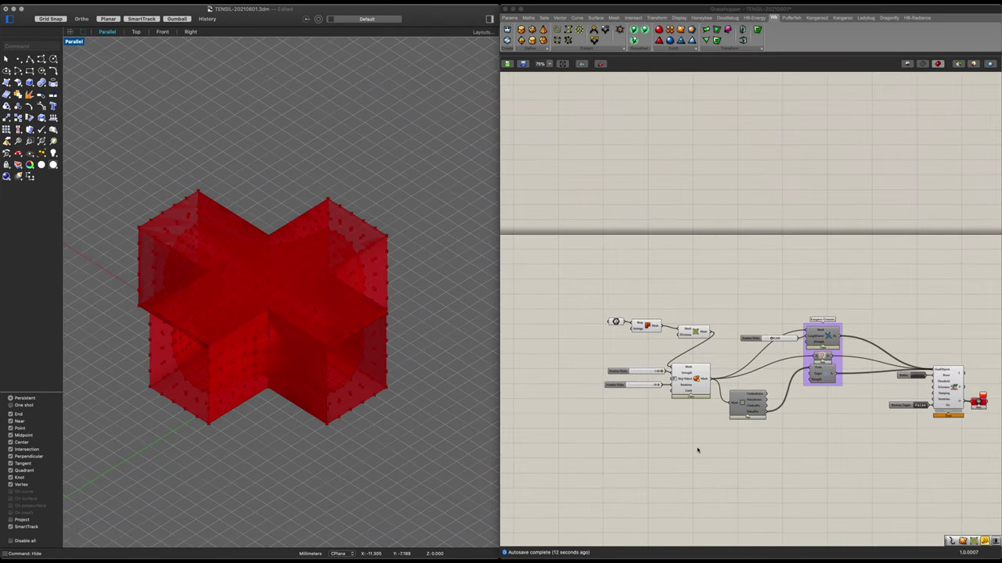
pyautogui.moveTo(698, 450); pyautogui.dragTo(585, 287)
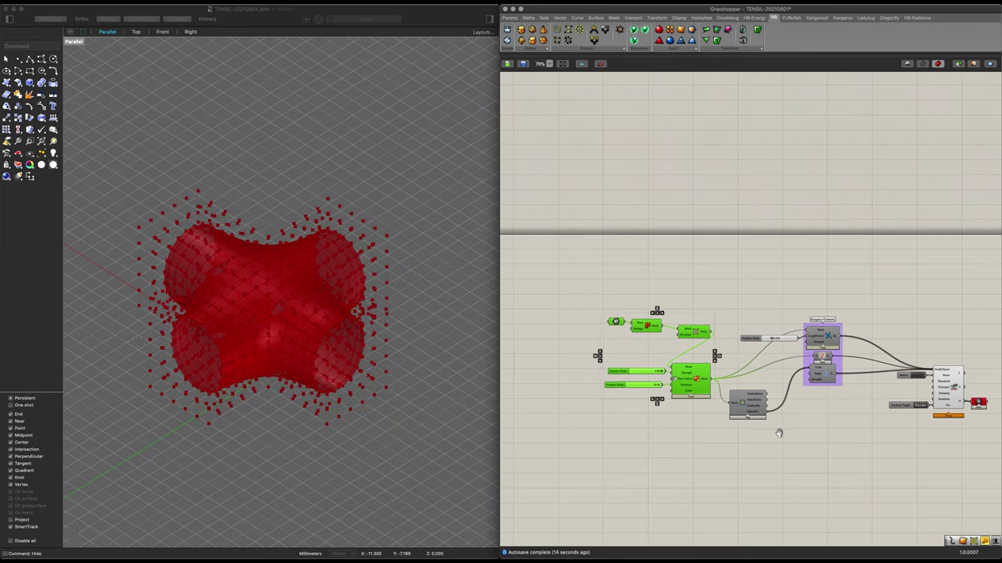
pyautogui.moveTo(778, 433); pyautogui.dragTo(713, 435, button='right')
pyautogui.click(870, 401)
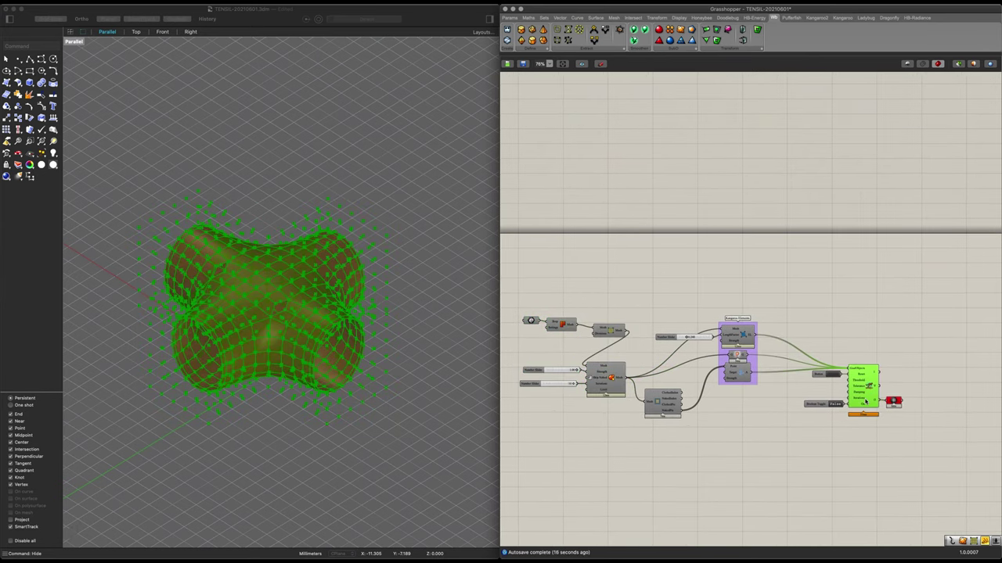
# Run the Kangaroo solver by setting its Boolean toggle to True and resetting the simulation.
pyautogui.scroll(2, 900, 418)
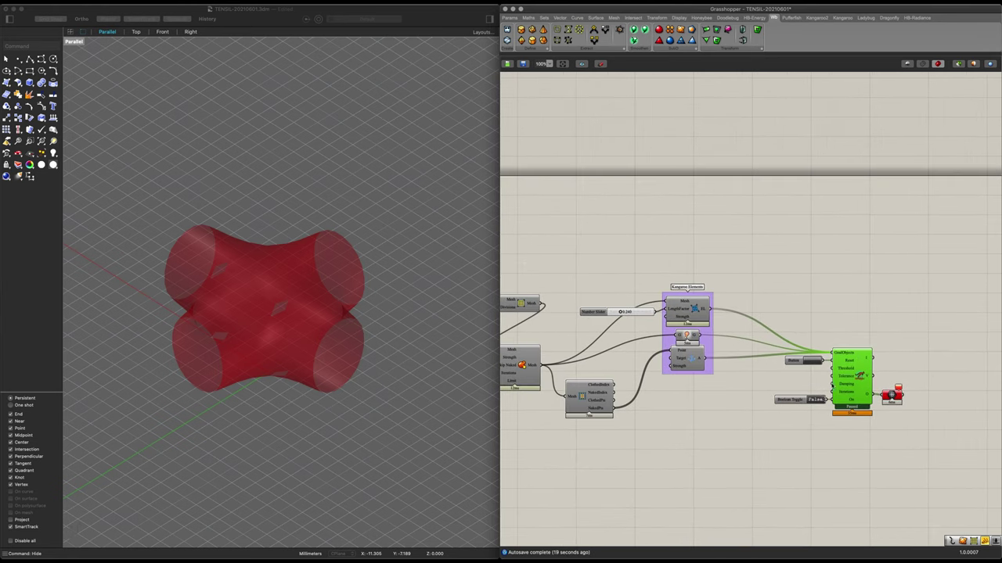
pyautogui.click(817, 361)
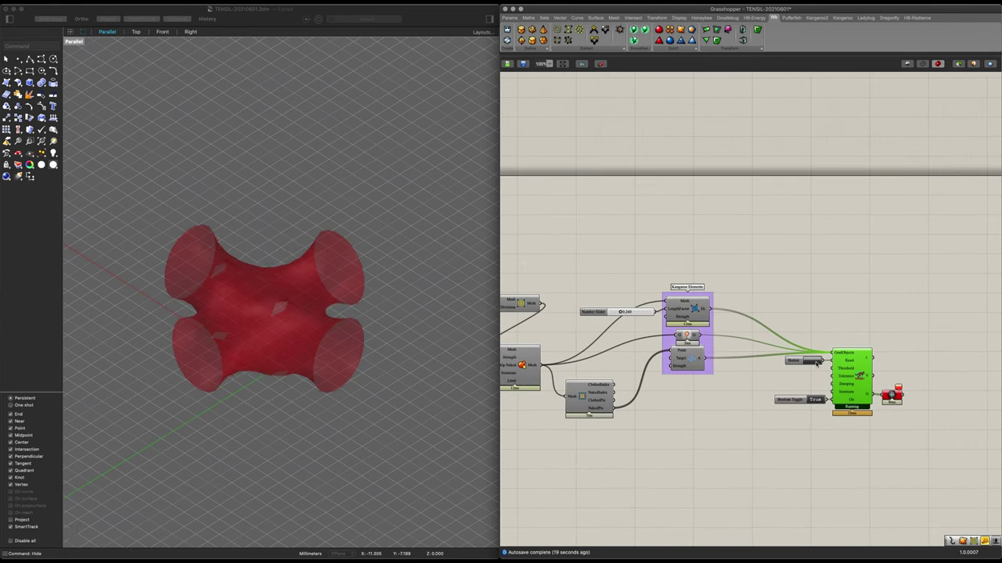
pyautogui.moveTo(276, 462); pyautogui.dragTo(342, 423, button='right')
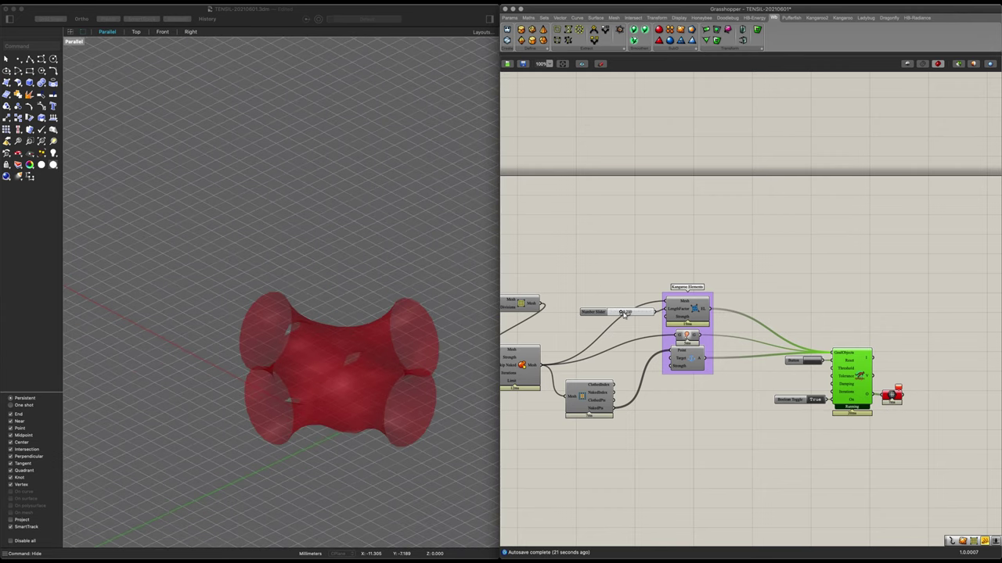
# Set the LengthFactor slider of the edge-length goal to 0.000.
pyautogui.moveTo(624, 315)
pyautogui.mouseDown()
pyautogui.moveTo(655, 316)
pyautogui.moveTo(623, 317)
pyautogui.mouseUp()
pyautogui.moveTo(623, 347); pyautogui.dragTo(724, 352, button='right')
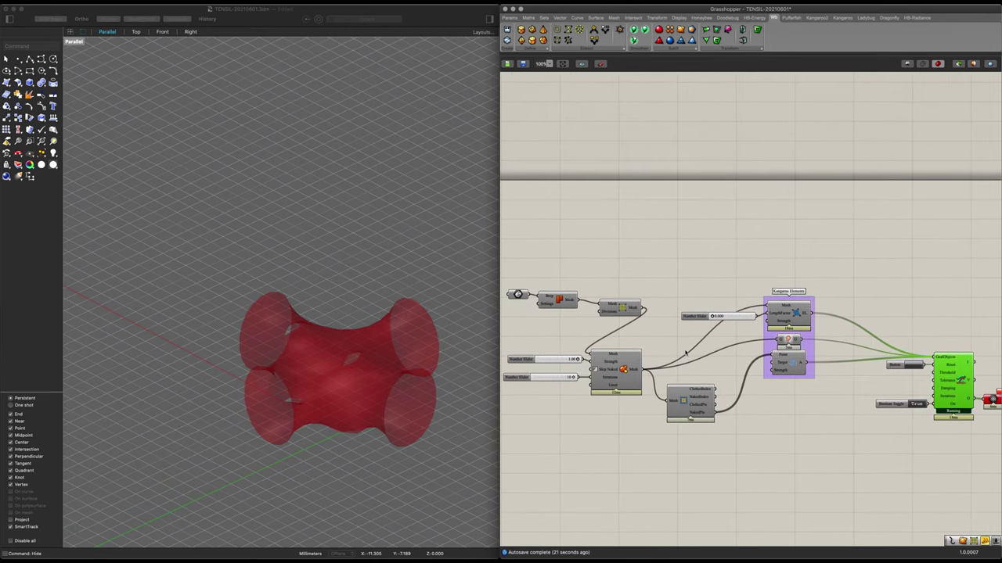
pyautogui.scroll(-2, 685, 353)
pyautogui.moveTo(394, 442)
pyautogui.mouseDown(button='right')
pyautogui.moveTo(393, 361)
pyautogui.moveTo(387, 394)
pyautogui.moveTo(405, 375)
pyautogui.moveTo(434, 405)
pyautogui.moveTo(400, 410)
pyautogui.moveTo(393, 496)
pyautogui.moveTo(398, 447)
pyautogui.mouseUp(button='right')
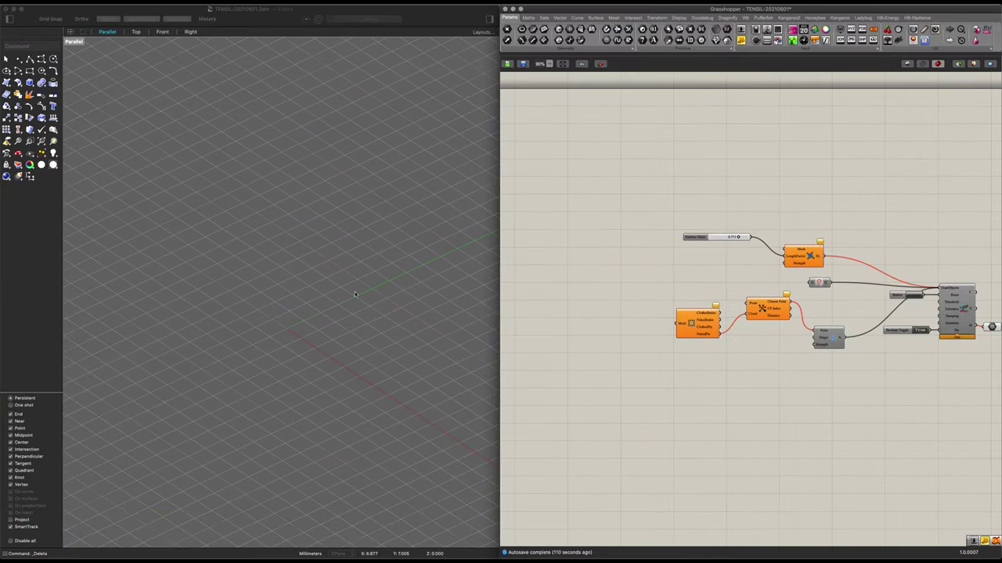
# Draw a circumscribed polygon with 8 sides, centred on the origin and with a radius of 1 mm.
pyautogui.click(355, 293)
pyautogui.moveTo(335, 330); pyautogui.dragTo(343, 395, button='right')
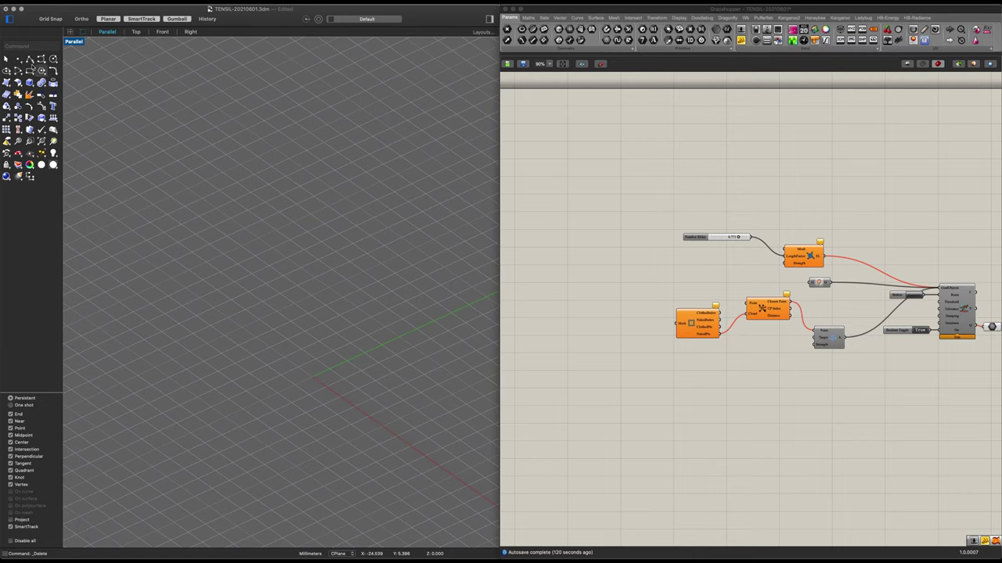
pyautogui.click(42, 71)
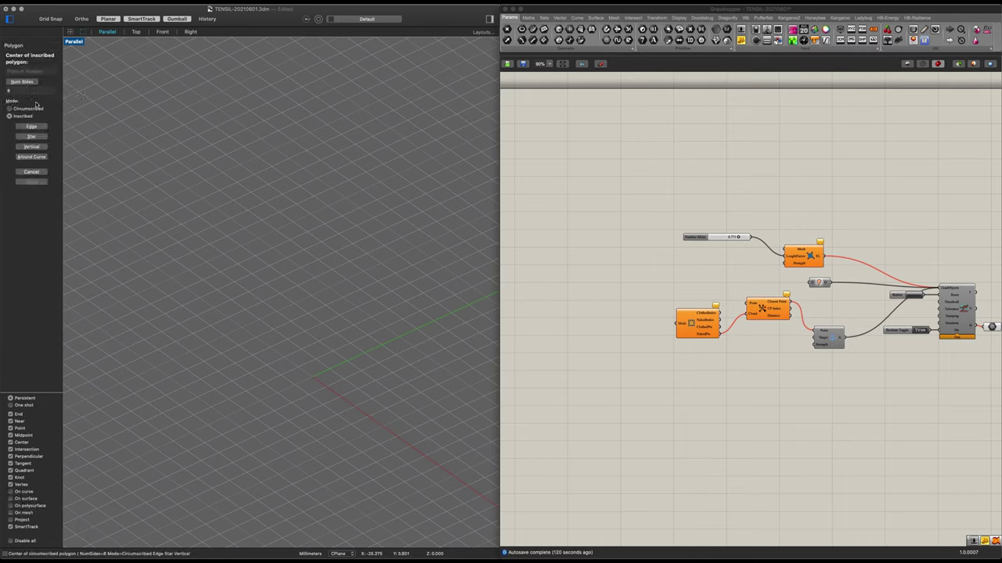
pyautogui.press('F9')
pyautogui.click(310, 375)
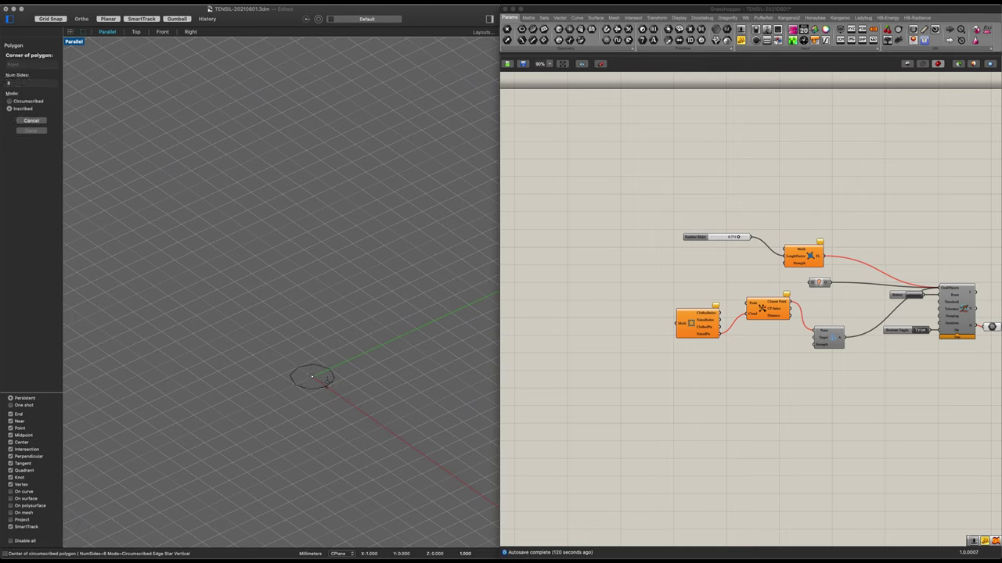
pyautogui.click(31, 101)
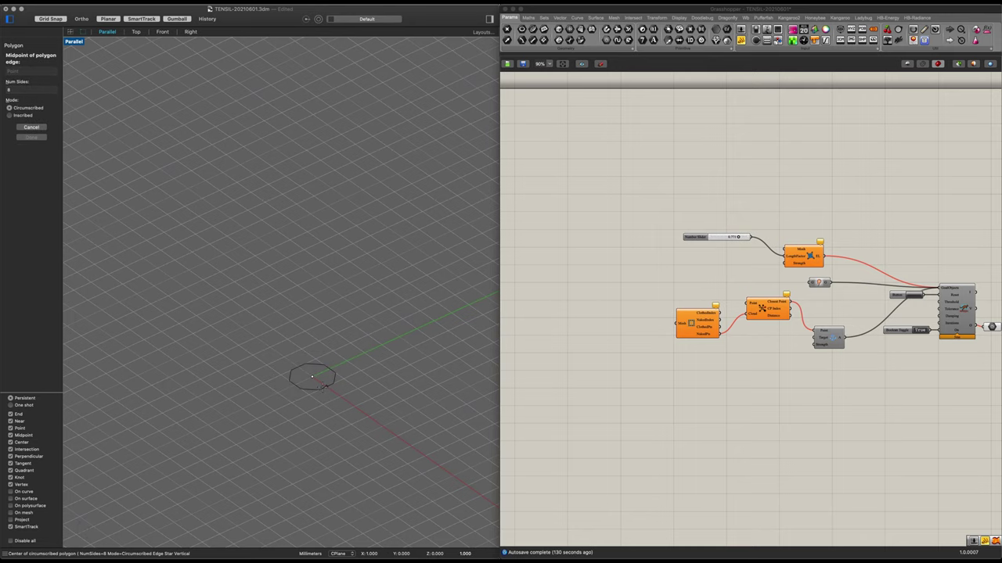
pyautogui.click(322, 387)
pyautogui.click(323, 390)
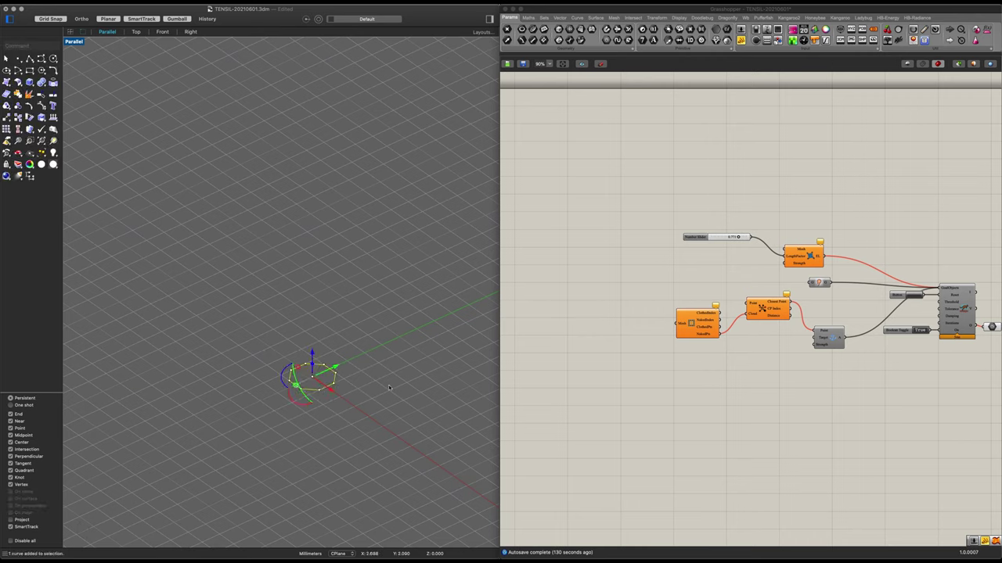
# Extrude the octagon upward 45 mm with ExtrudeCrv.
pyautogui.write('ExtrudeCrv')
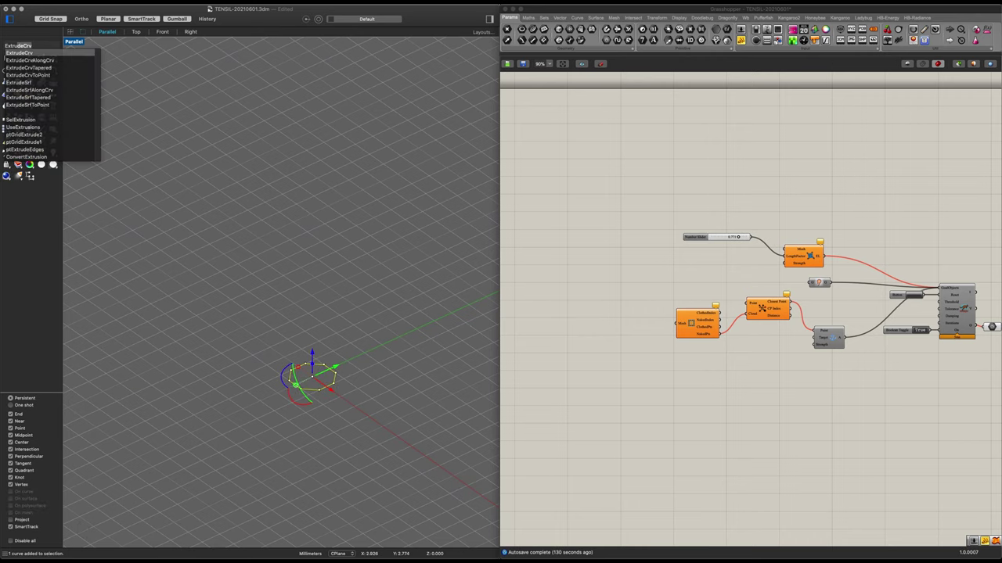
pyautogui.press('Return')
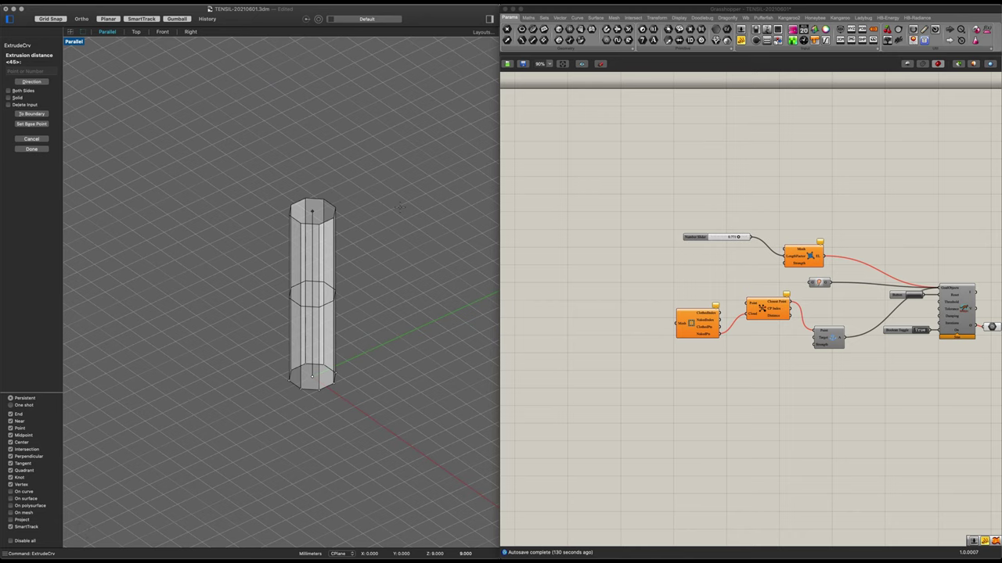
pyautogui.write('45')
pyautogui.press('Return')
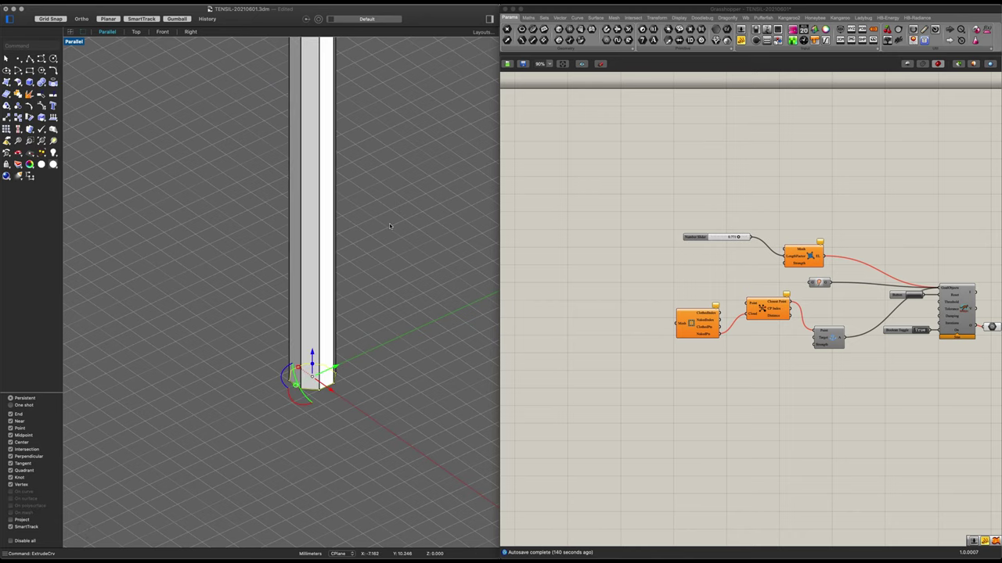
pyautogui.scroll(-10, 389, 226)
pyautogui.keyDown('shift'); pyautogui.moveTo(389, 226); pyautogui.dragTo(388, 378, button='right'); pyautogui.keyUp('shift')
pyautogui.scroll(6, 388, 379)
pyautogui.click(382, 377)
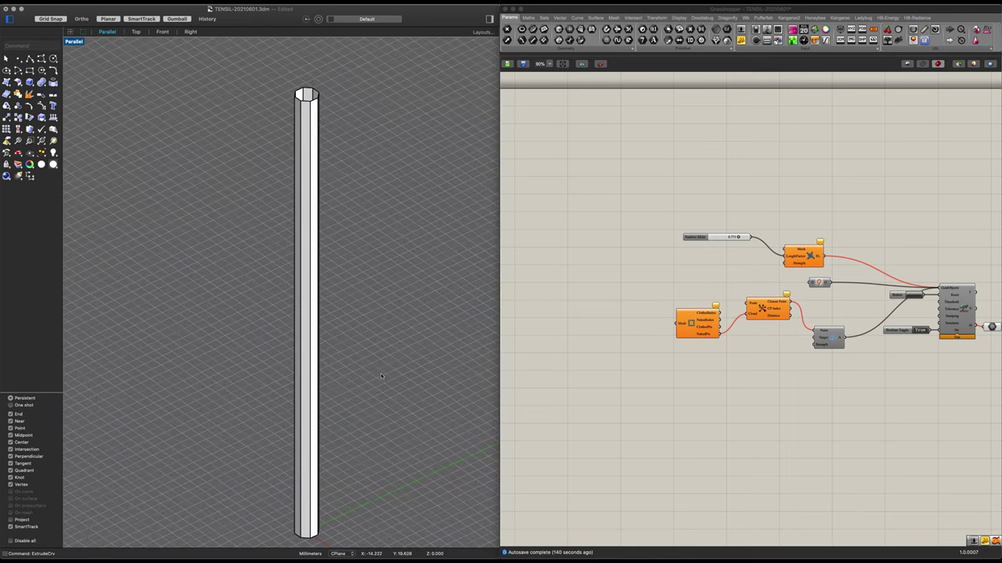
# Cap the open ends of the octagonal extrusion.
pyautogui.scroll(-2, 380, 373)
pyautogui.click(325, 329)
pyautogui.write('cap')
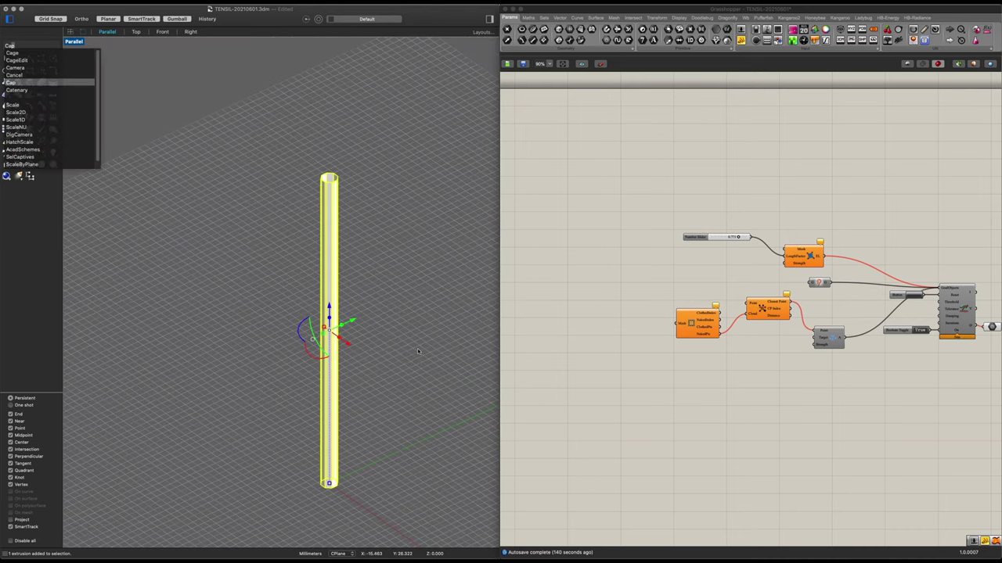
pyautogui.press('Return')
# Move the octagon curve from the column's base to its top face.
pyautogui.moveTo(273, 506); pyautogui.dragTo(397, 447)
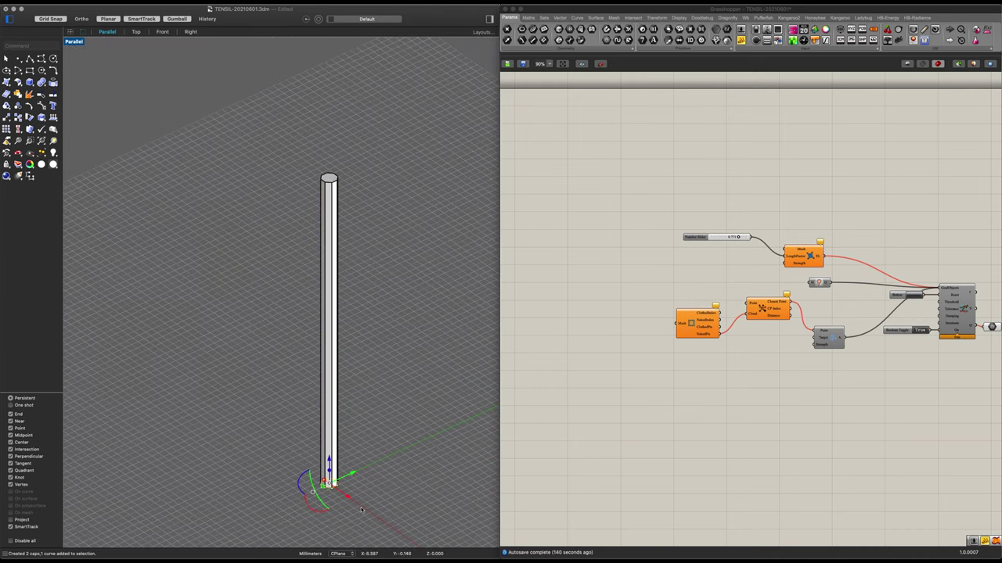
pyautogui.write('move')
pyautogui.press('Return')
pyautogui.click(328, 483)
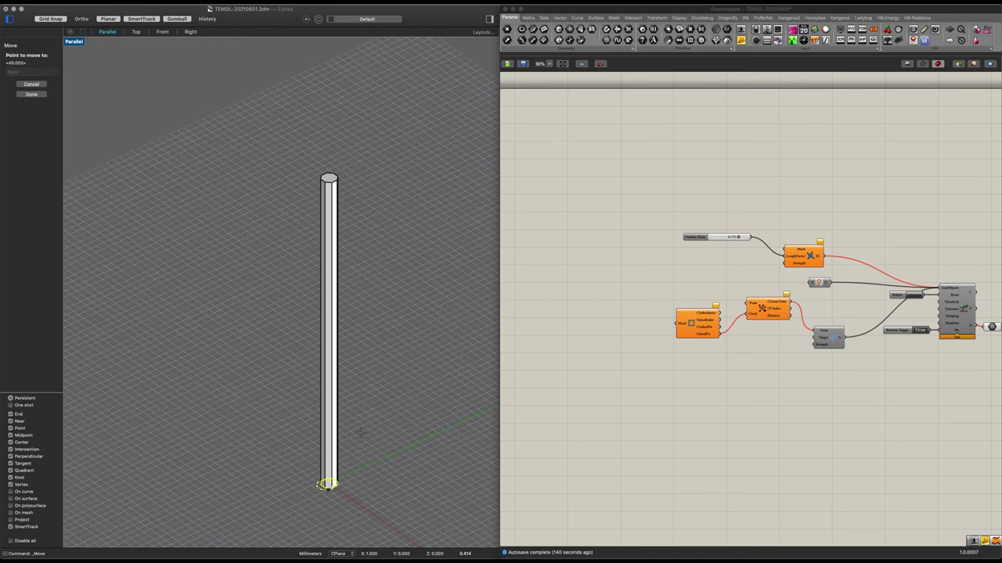
pyautogui.click(331, 180)
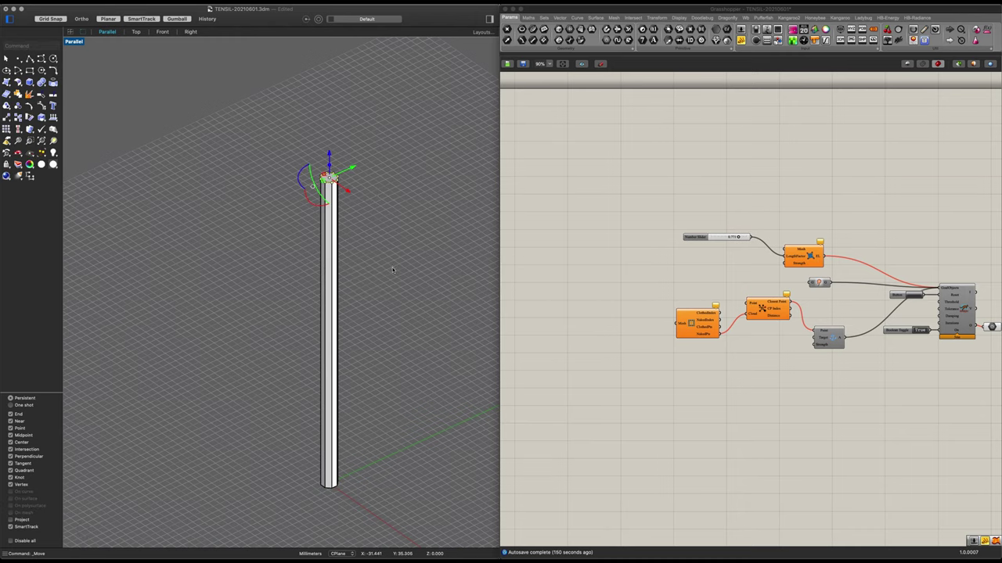
pyautogui.click(370, 230)
pyautogui.moveTo(370, 229); pyautogui.dragTo(365, 189, button='right')
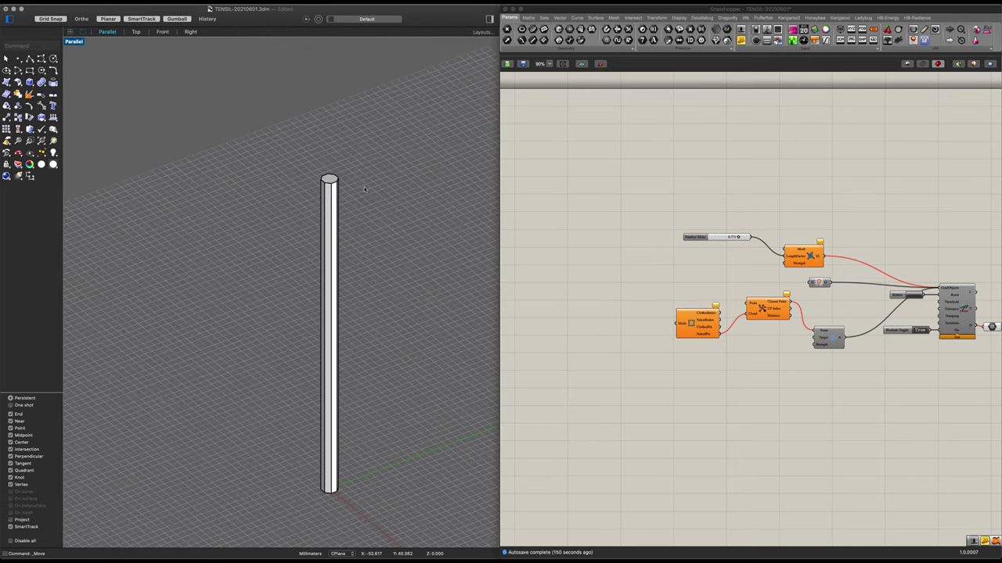
# With grid snap off, start a box whose base spans one upper edge of the column's side face and projects about 0.1 mm outward.
pyautogui.click(31, 83)
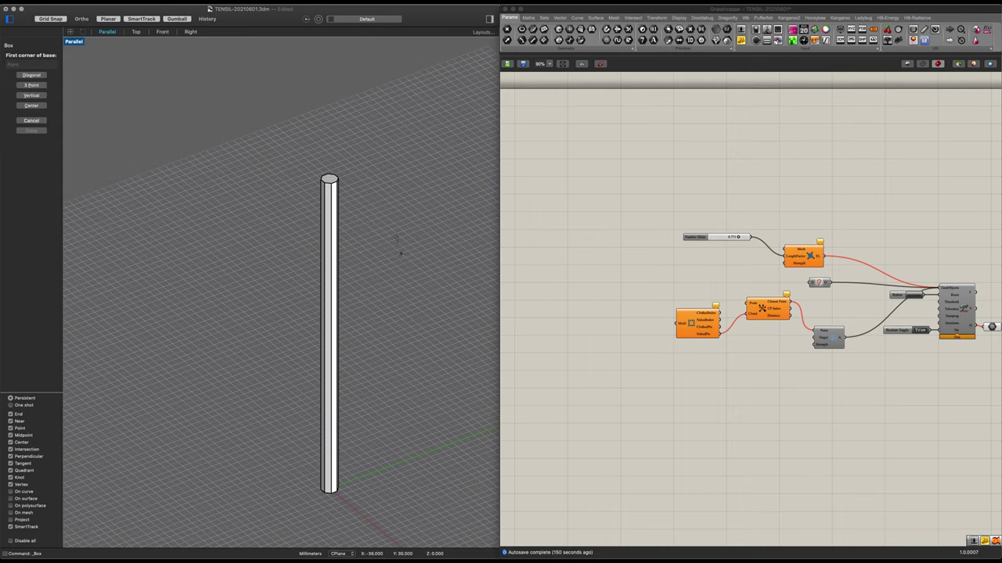
pyautogui.scroll(5, 360, 176)
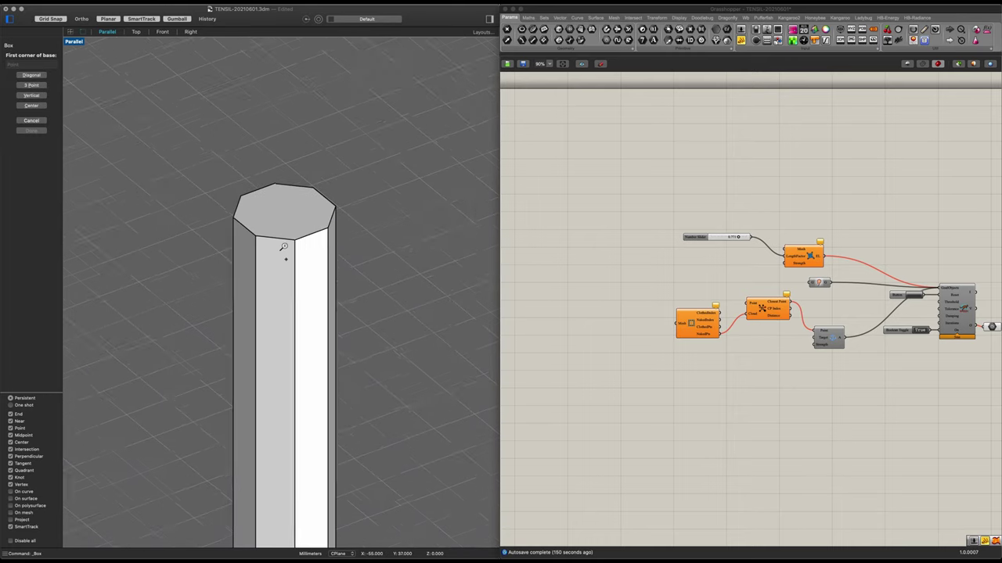
pyautogui.click(335, 225)
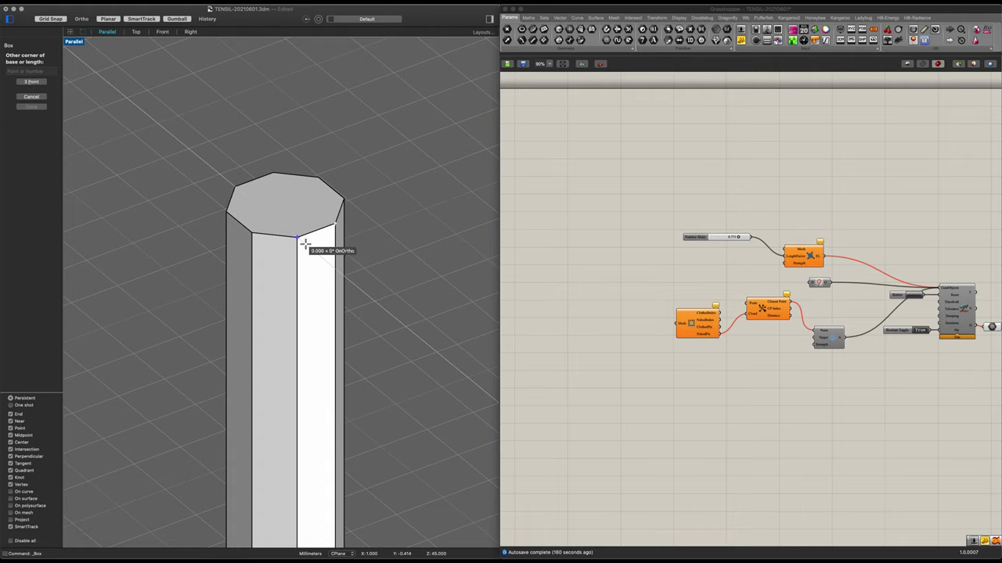
pyautogui.click(48, 19)
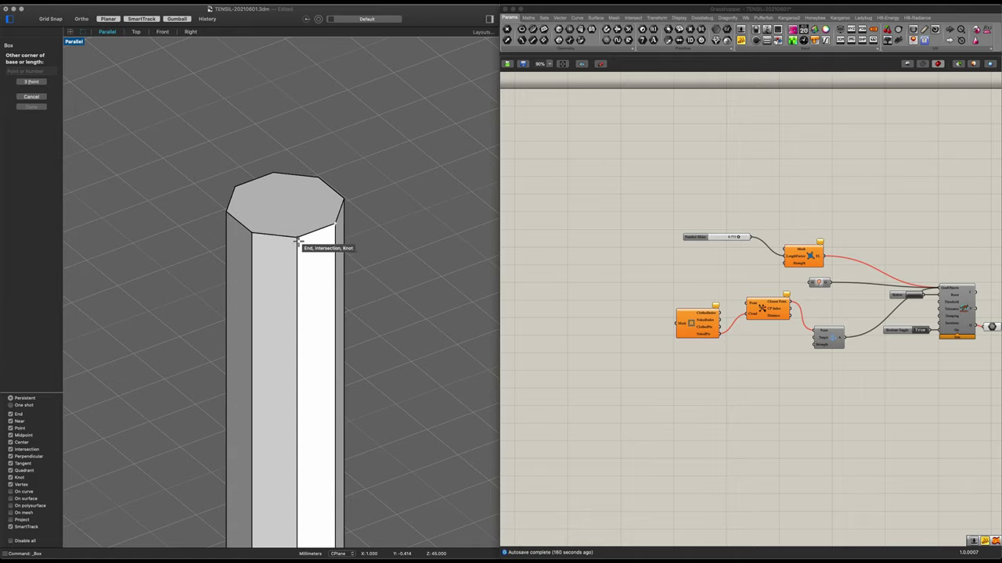
pyautogui.scroll(5, 301, 241)
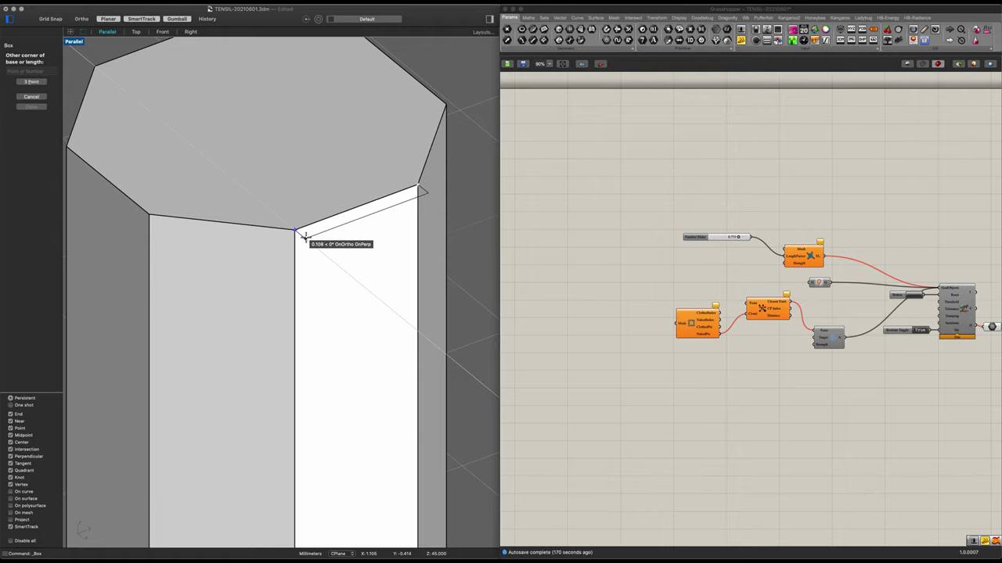
pyautogui.click(305, 233)
# Extend the box down the column's face to the midpoint of the column's vertical edge.
pyautogui.scroll(-5, 333, 310)
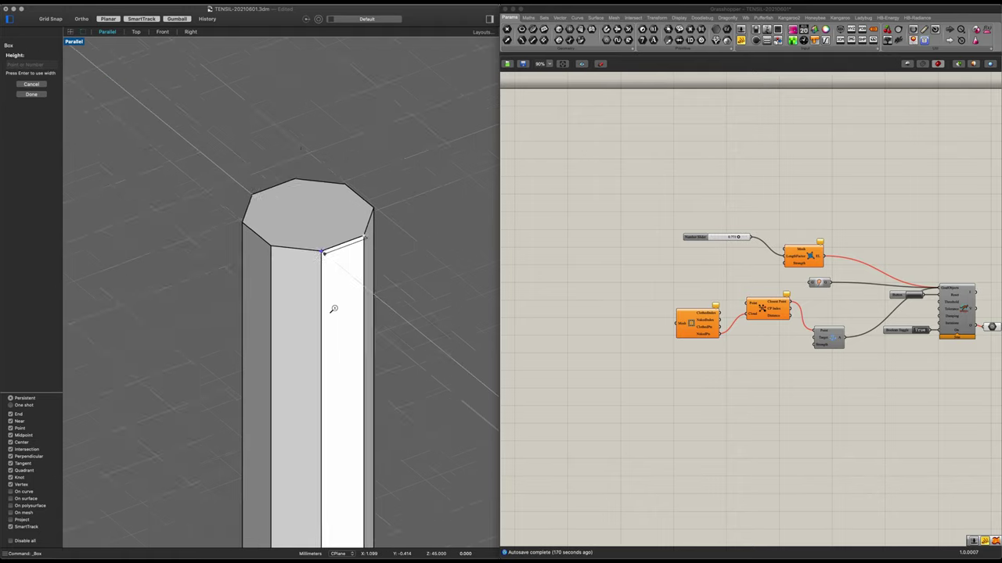
pyautogui.scroll(-5, 334, 309)
pyautogui.moveTo(342, 340)
pyautogui.mouseDown(button='right')
pyautogui.moveTo(355, 416)
pyautogui.moveTo(336, 331)
pyautogui.mouseUp(button='right')
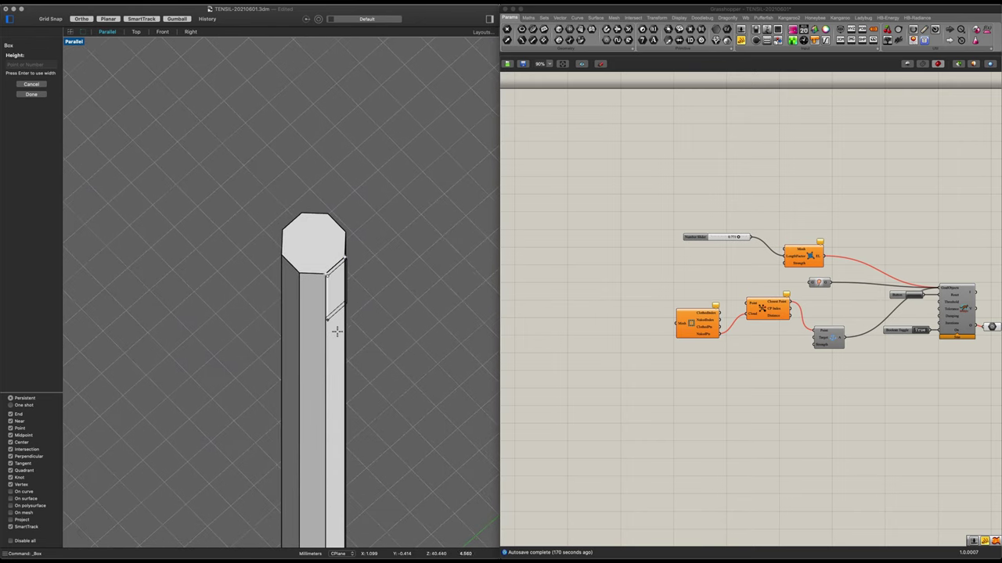
pyautogui.scroll(5, 337, 331)
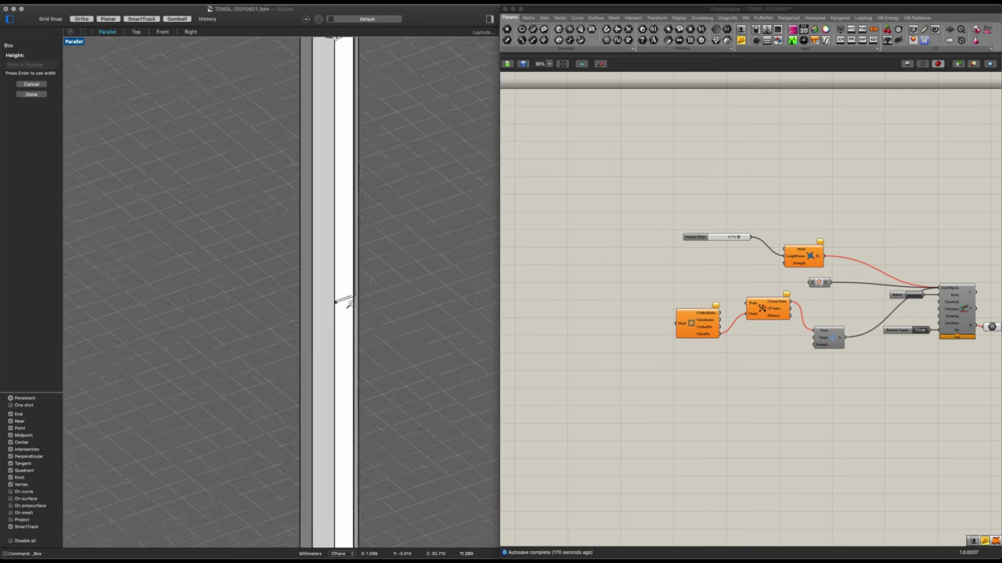
pyautogui.scroll(-5, 347, 303)
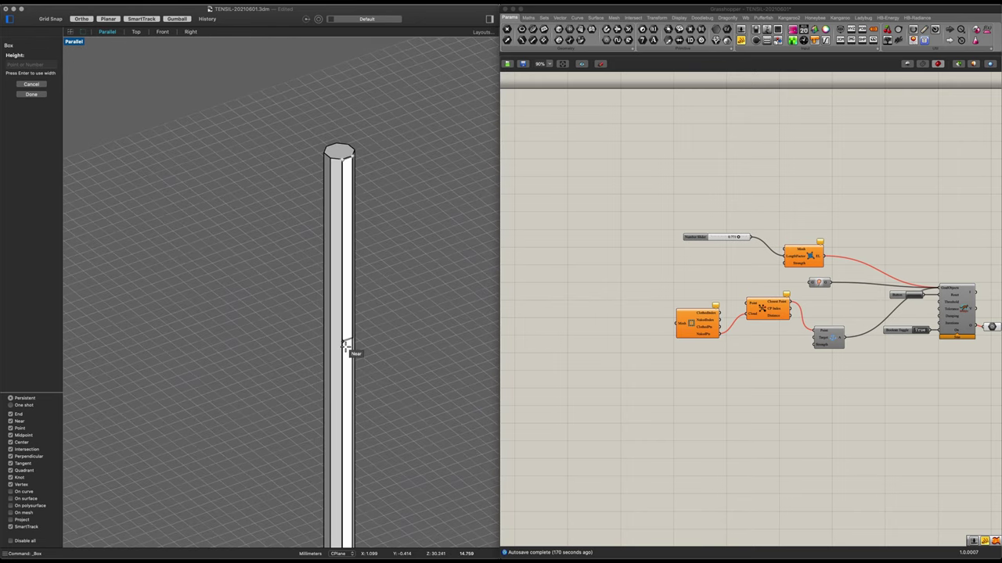
pyautogui.click(346, 436)
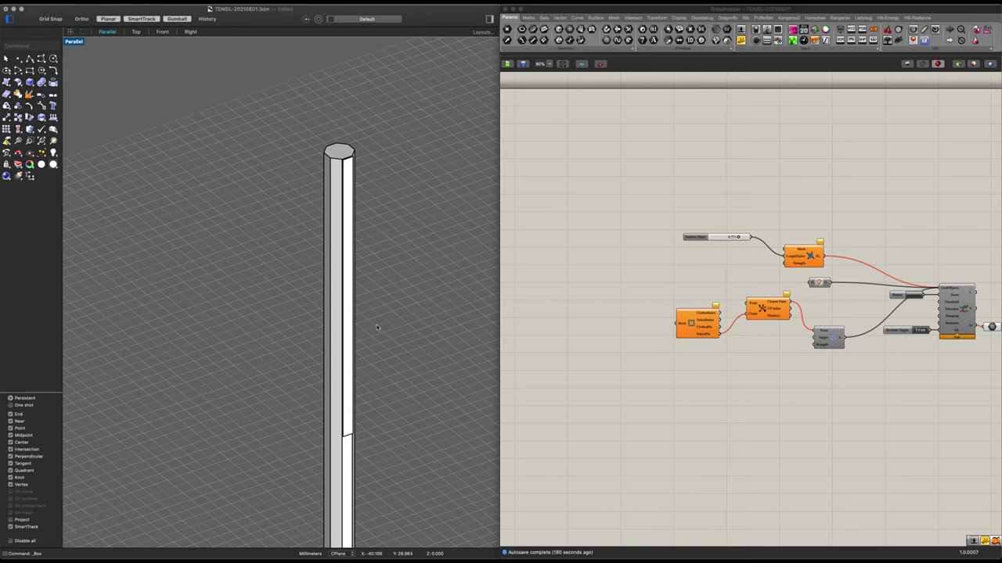
# Draw a straight polyline between the two corners of the thin box's lower end where it meets the column face.
pyautogui.moveTo(377, 327); pyautogui.dragTo(380, 293, button='right')
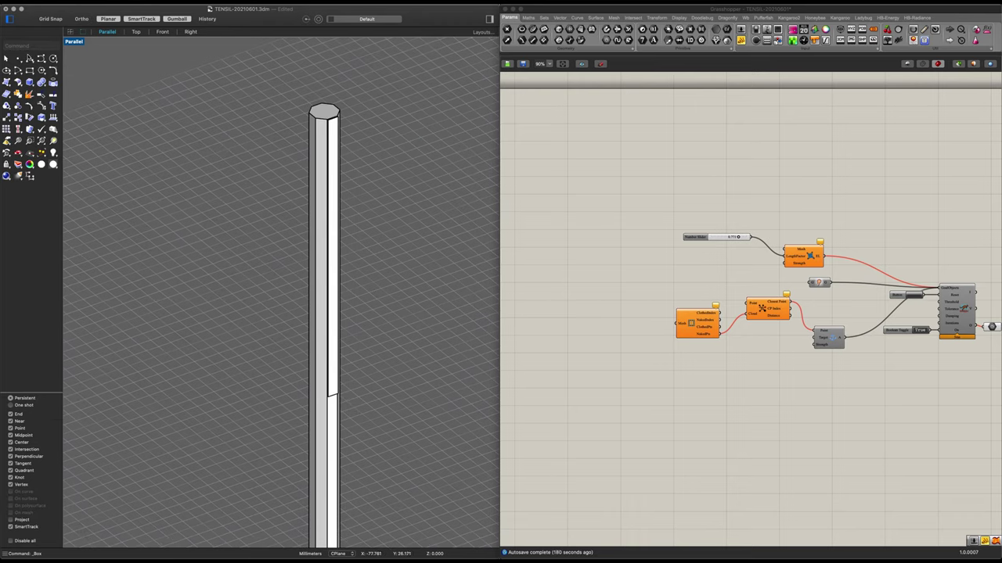
pyautogui.click(29, 58)
pyautogui.scroll(5, 266, 423)
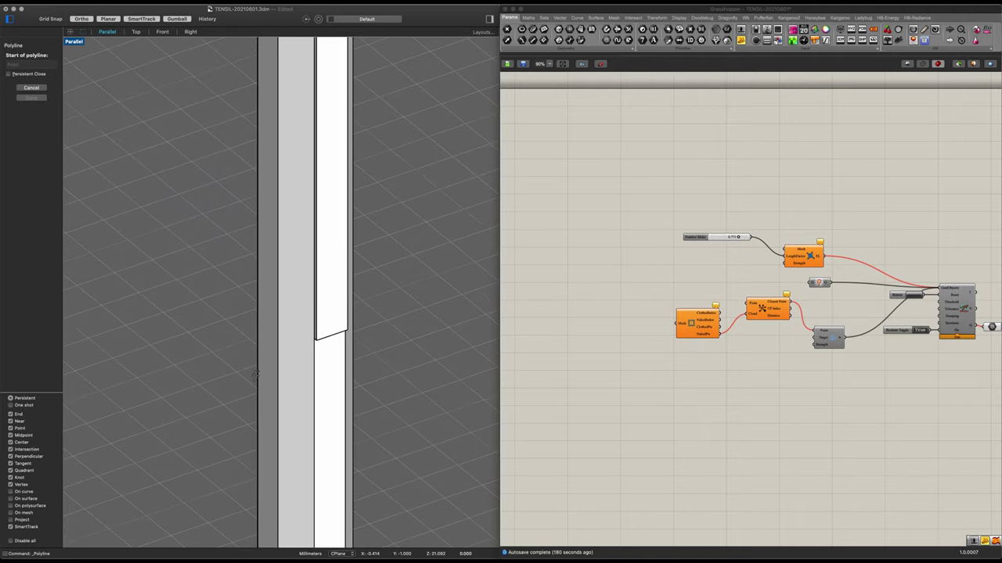
pyautogui.scroll(5, 255, 374)
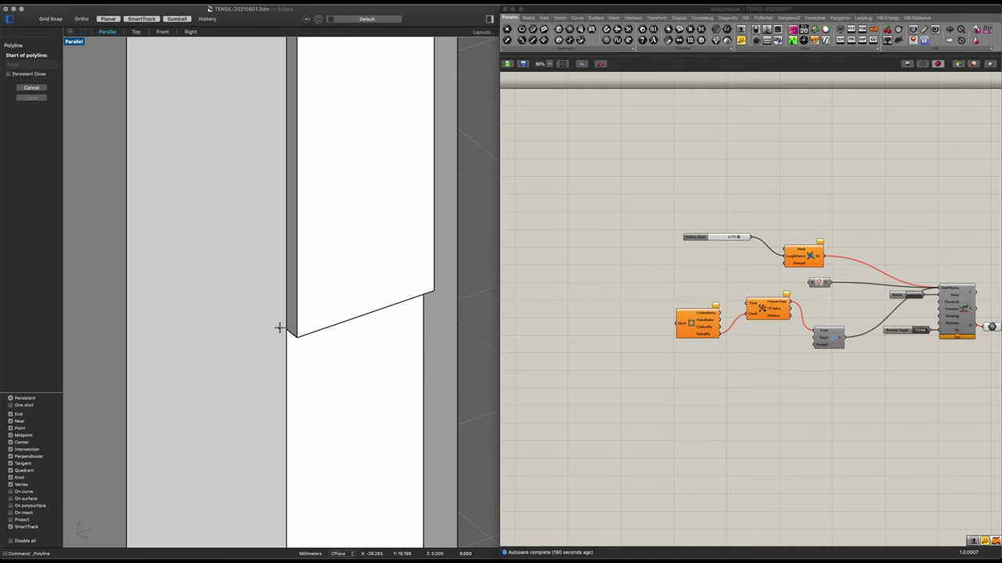
pyautogui.click(289, 332)
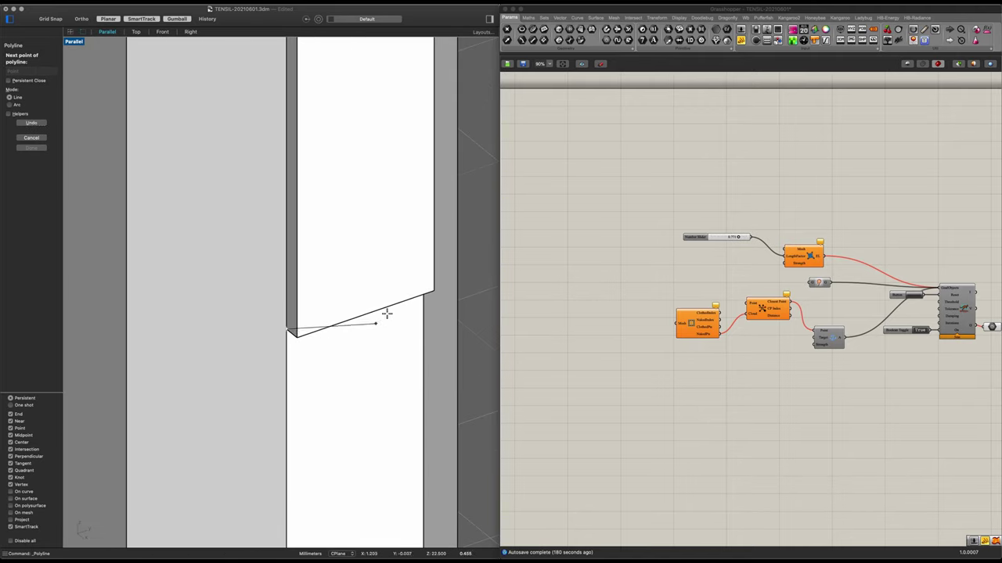
pyautogui.click(422, 286)
pyautogui.press('Return')
# Duplicate the Closest Point and anchor components in Grasshopper and place the copies below the originals.
pyautogui.scroll(-5, 363, 366)
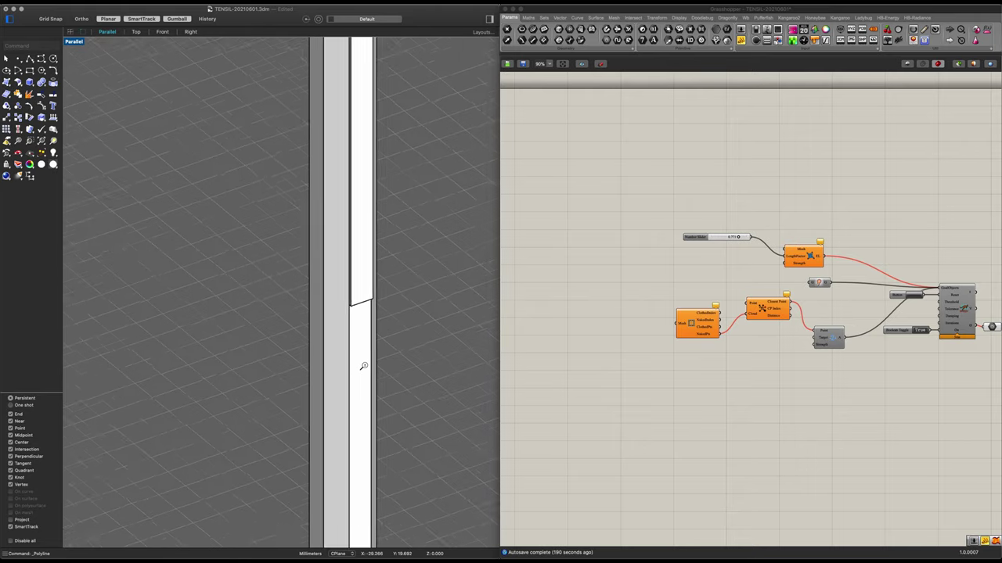
pyautogui.scroll(-10, 364, 366)
pyautogui.moveTo(381, 330); pyautogui.dragTo(342, 350, button='right')
pyautogui.scroll(-5, 314, 333)
pyautogui.scroll(3, 315, 333)
pyautogui.moveTo(771, 375); pyautogui.dragTo(756, 386, button='right')
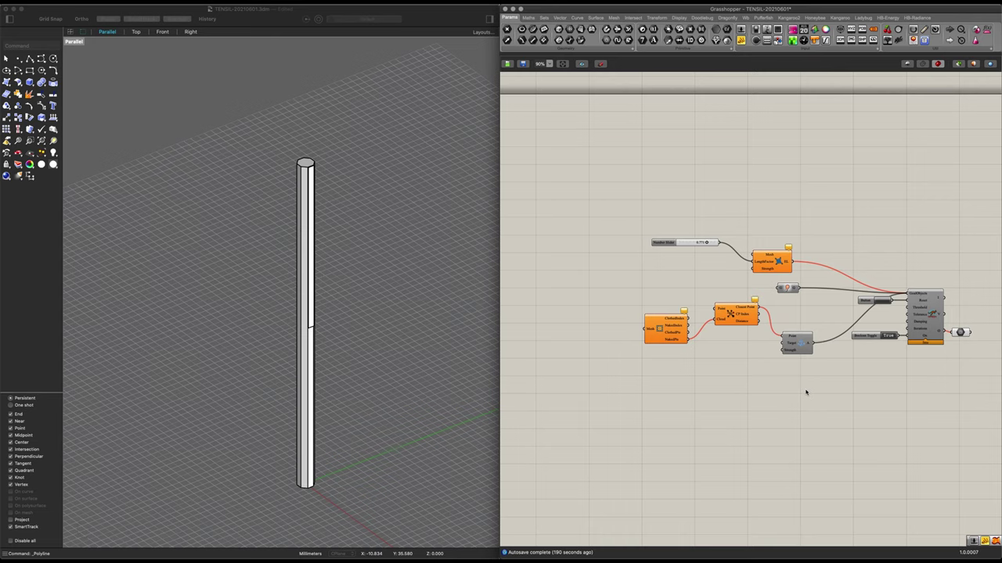
pyautogui.moveTo(806, 391); pyautogui.dragTo(737, 375)
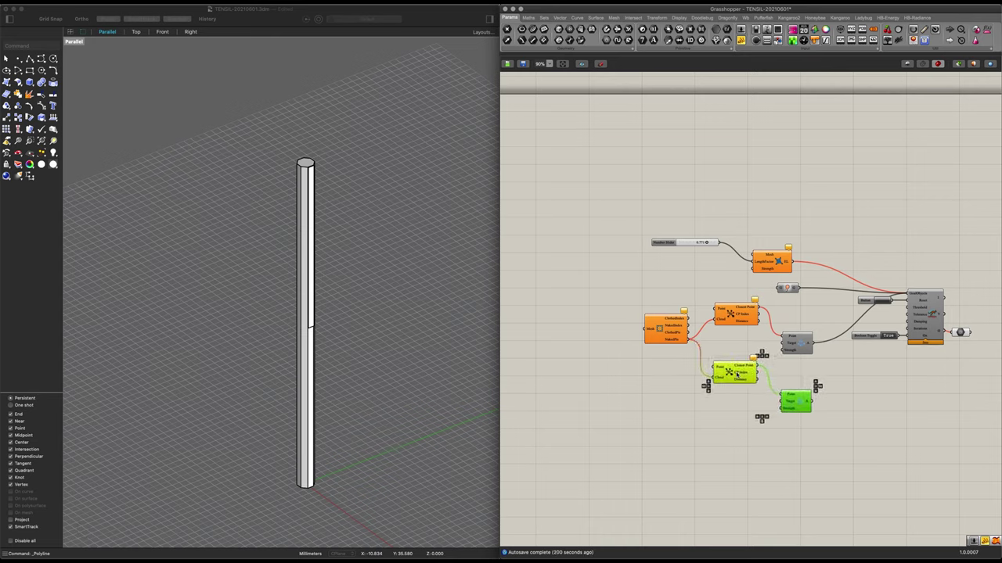
pyautogui.click(853, 378)
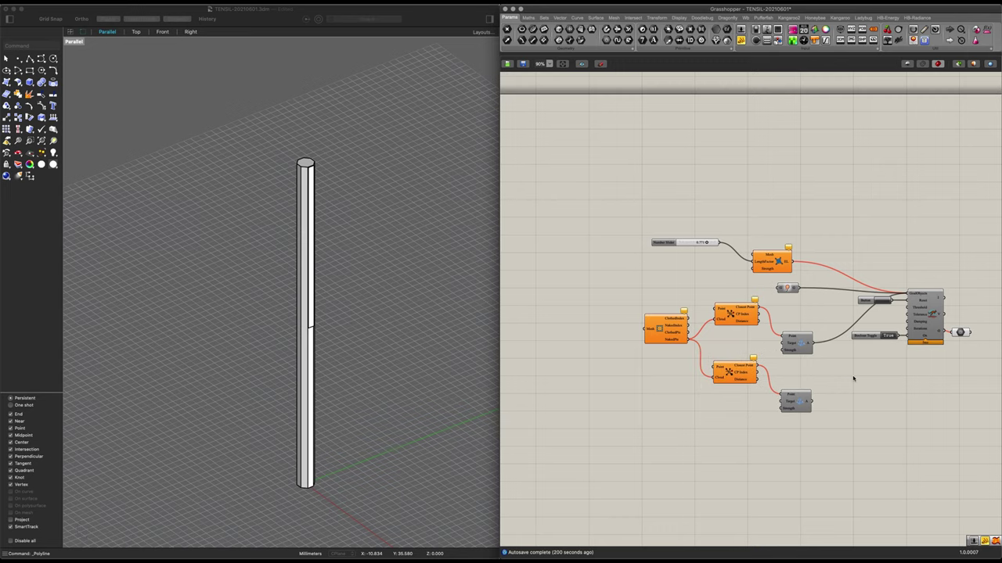
# Add a Brep parameter in an empty area of the Grasshopper canvas and reference the thin box on the column.
pyautogui.scroll(6, 665, 356)
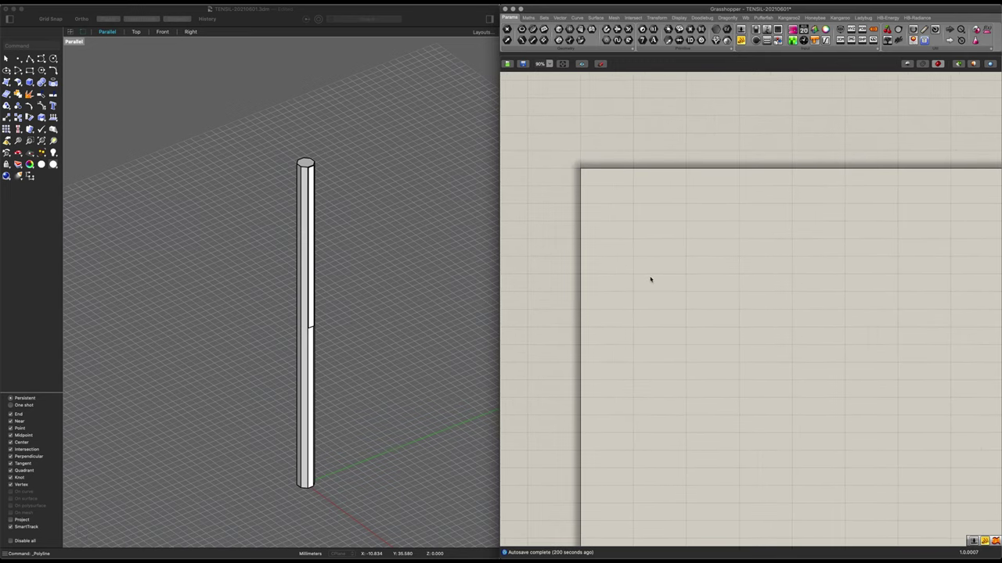
pyautogui.doubleClick(644, 269)
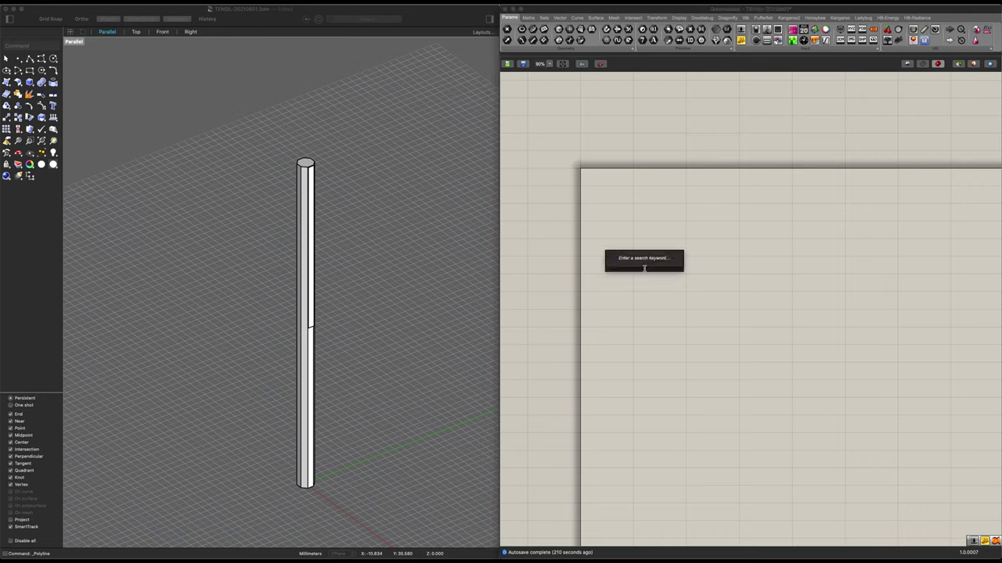
pyautogui.write('brep')
pyautogui.press('Return')
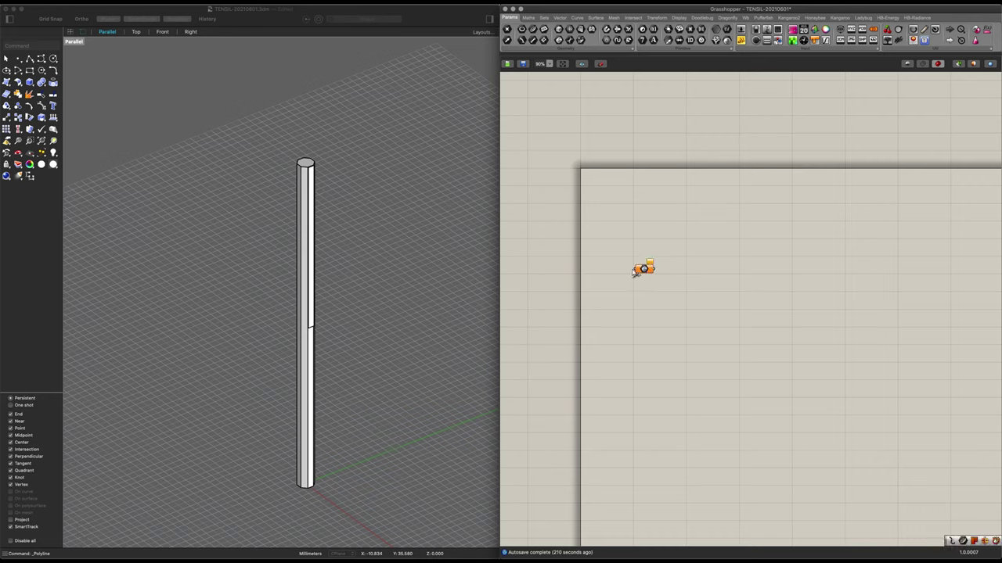
pyautogui.moveTo(644, 268); pyautogui.dragTo(644, 237)
pyautogui.rightClick(643, 238)
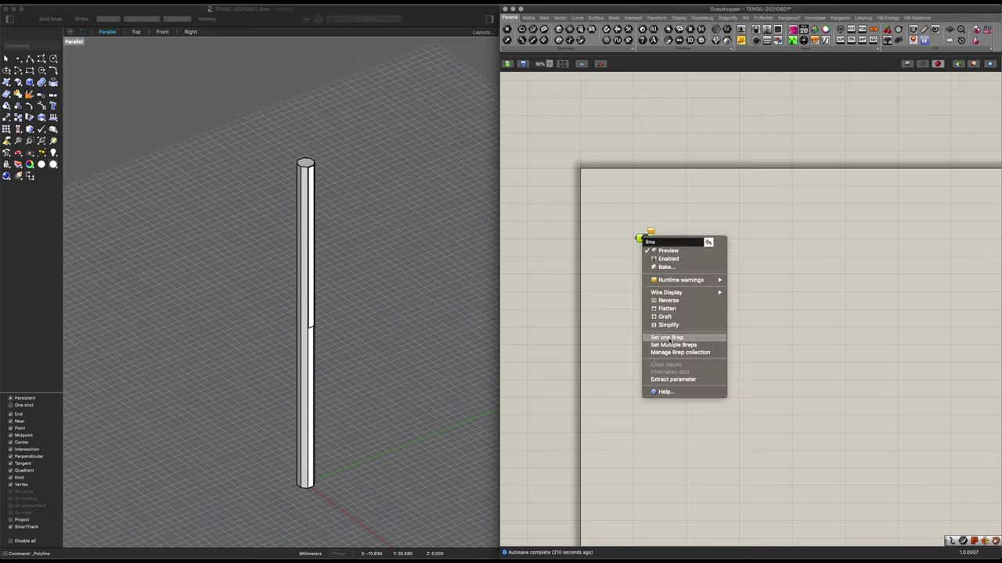
pyautogui.click(667, 338)
pyautogui.click(312, 171)
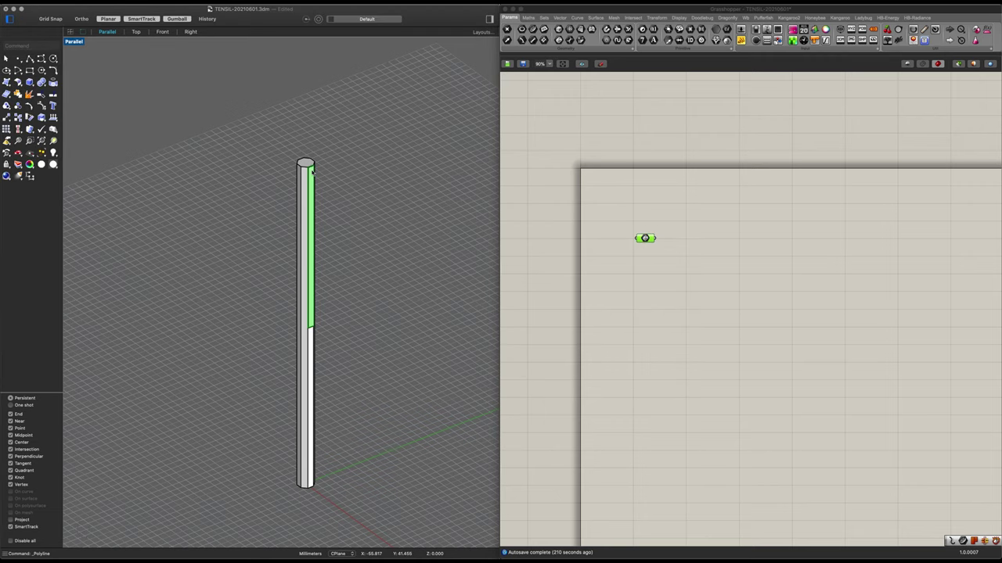
pyautogui.click(619, 271)
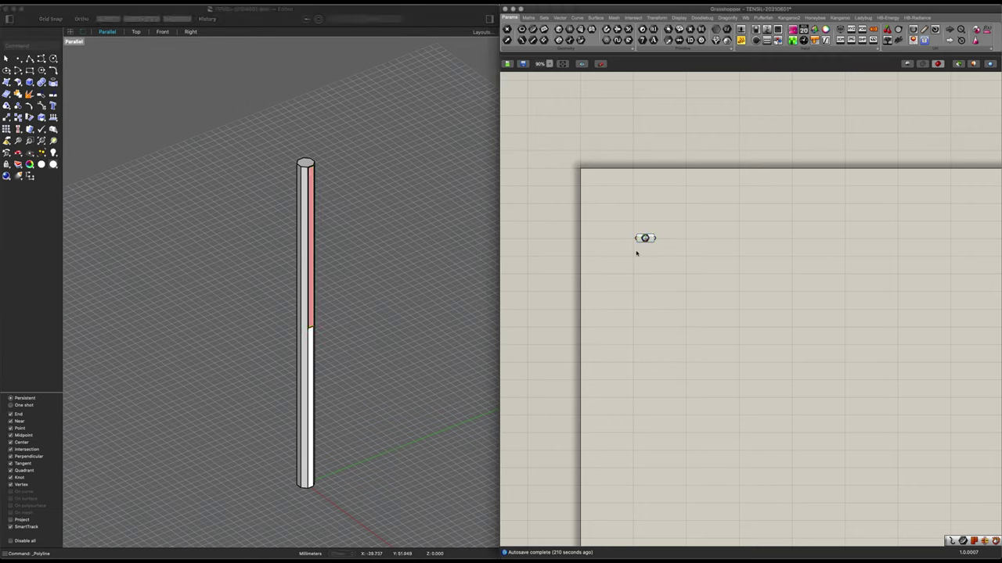
# Add a Curve parameter below the Brep parameter and reference the line at the box's lower end.
pyautogui.moveTo(631, 262); pyautogui.dragTo(623, 275, button='right')
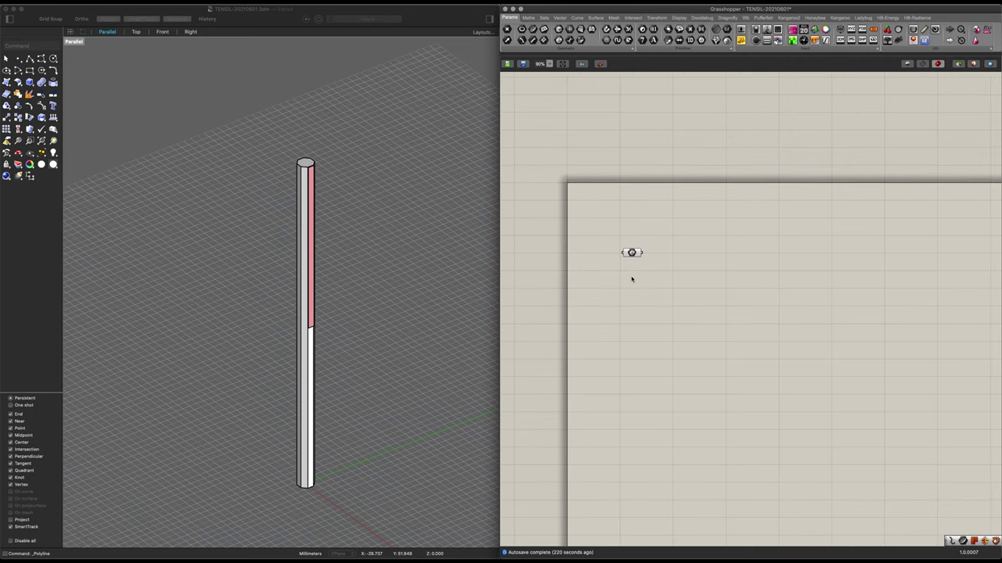
pyautogui.doubleClick(631, 278)
pyautogui.write('curve')
pyautogui.click(628, 273)
pyautogui.rightClick(631, 276)
pyautogui.click(649, 385)
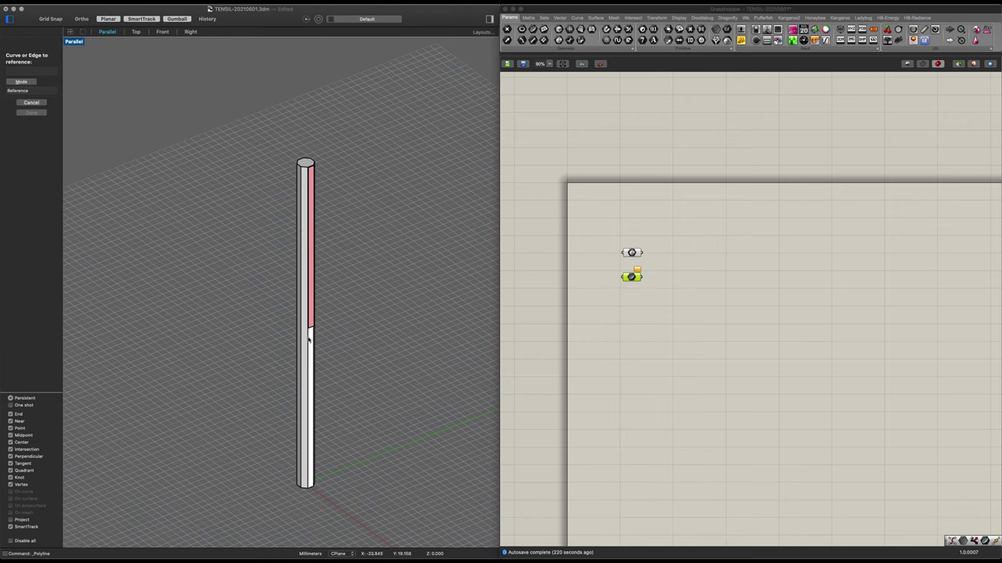
pyautogui.click(310, 329)
pyautogui.click(338, 339)
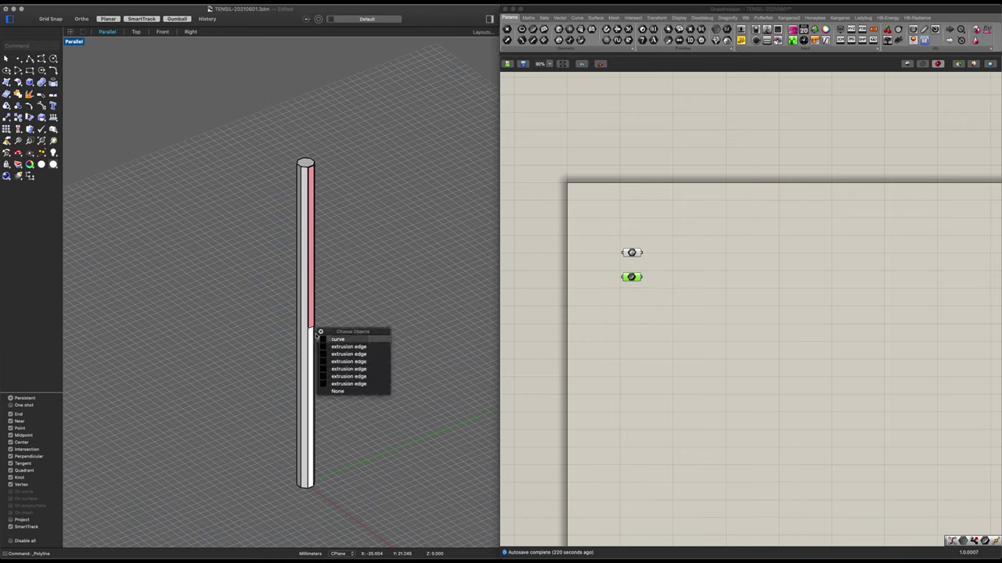
pyautogui.click(641, 313)
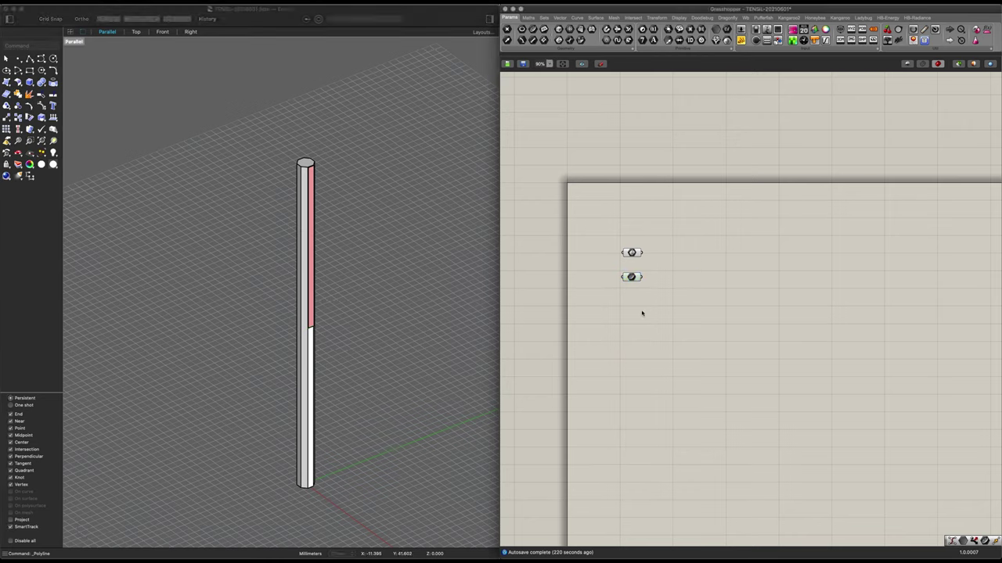
# Add a Rotate 3D component, wiring the Brep parameter to its Geometry input and the Curve parameter to its Axis input.
pyautogui.doubleClick(697, 266)
pyautogui.write('rotat')
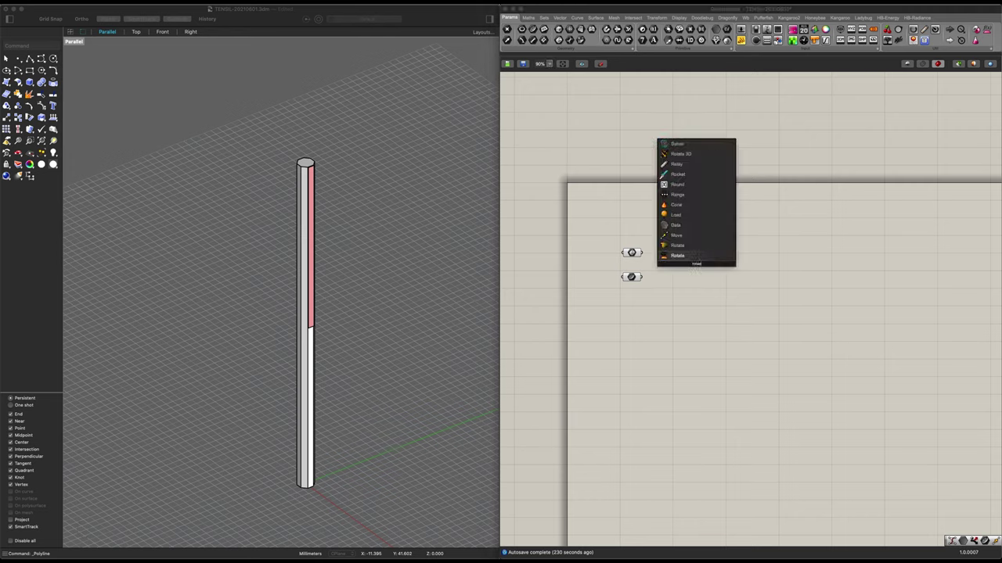
pyautogui.write('e 3d')
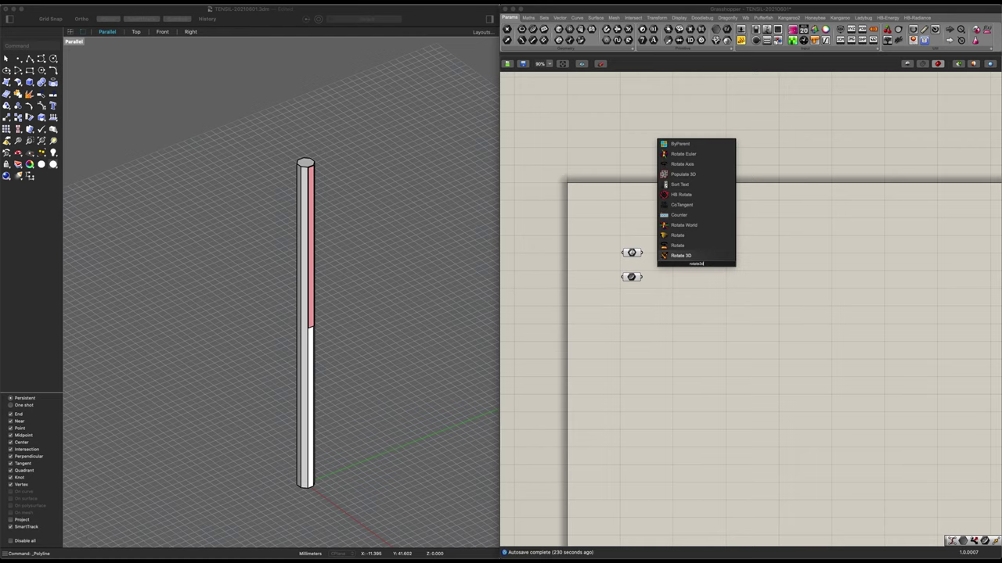
pyautogui.press('Return')
pyautogui.scroll(3, 670, 190)
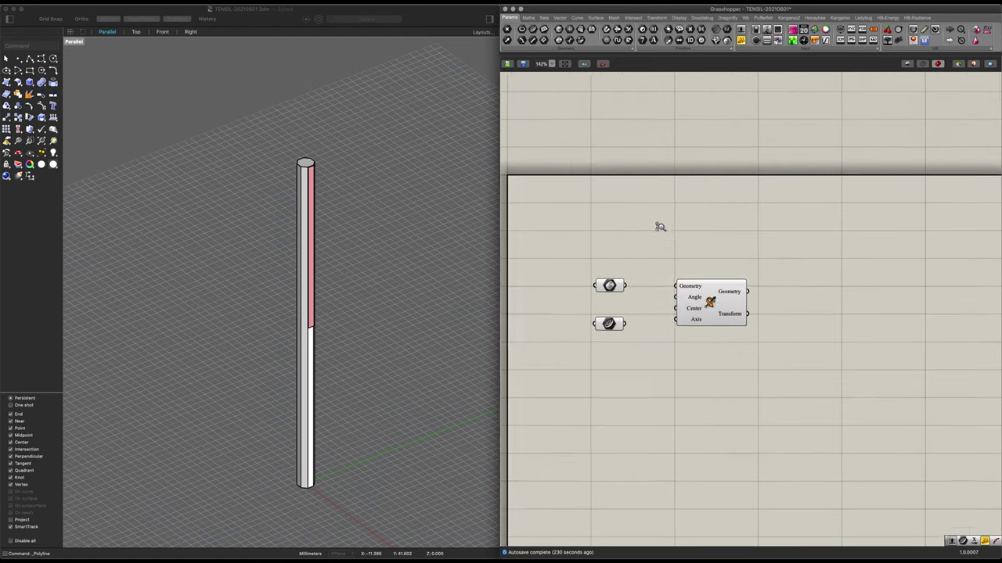
pyautogui.moveTo(626, 283); pyautogui.dragTo(678, 284)
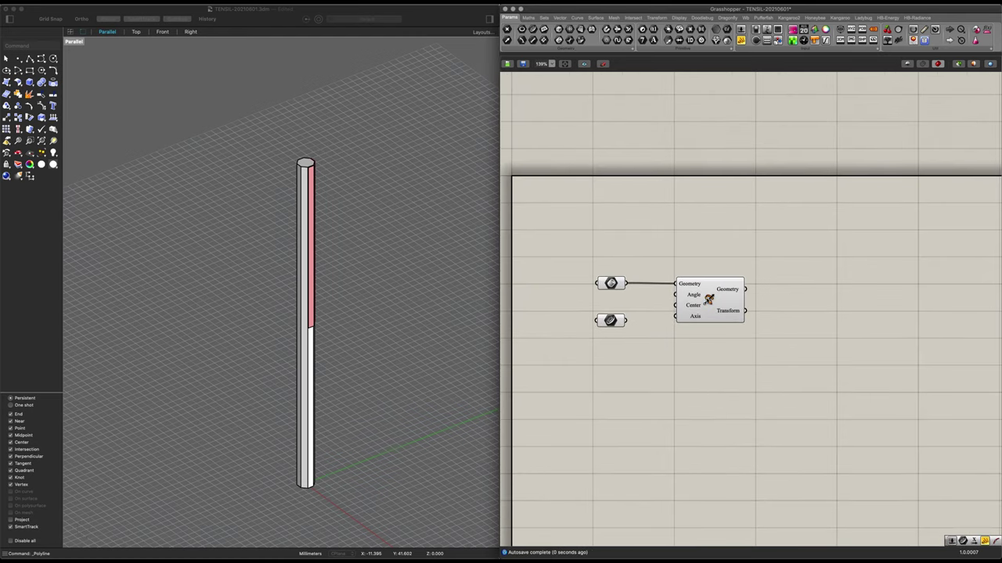
pyautogui.moveTo(609, 319); pyautogui.dragTo(682, 318)
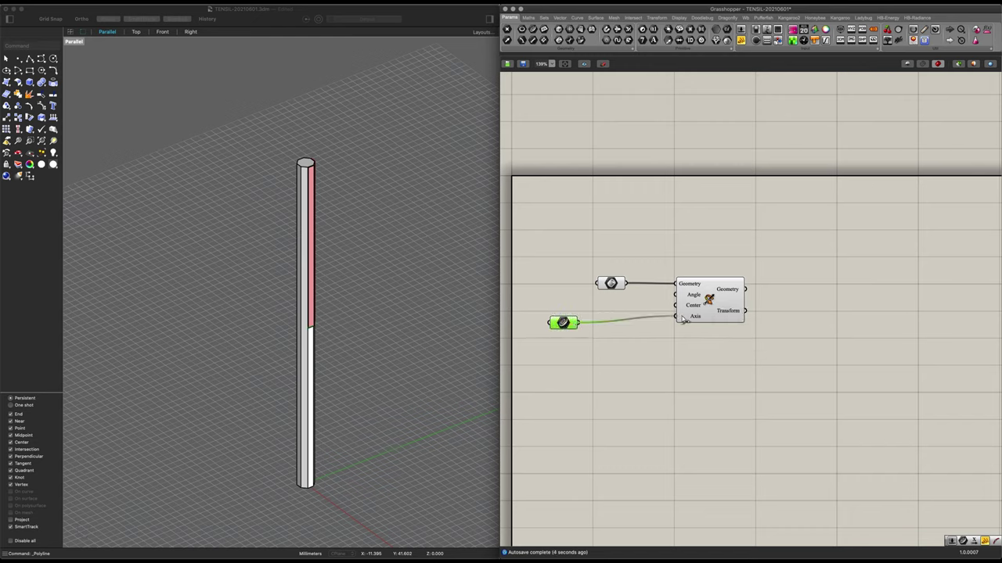
# Add a curve midpoint component below the Rotate 3D component.
pyautogui.doubleClick(633, 349)
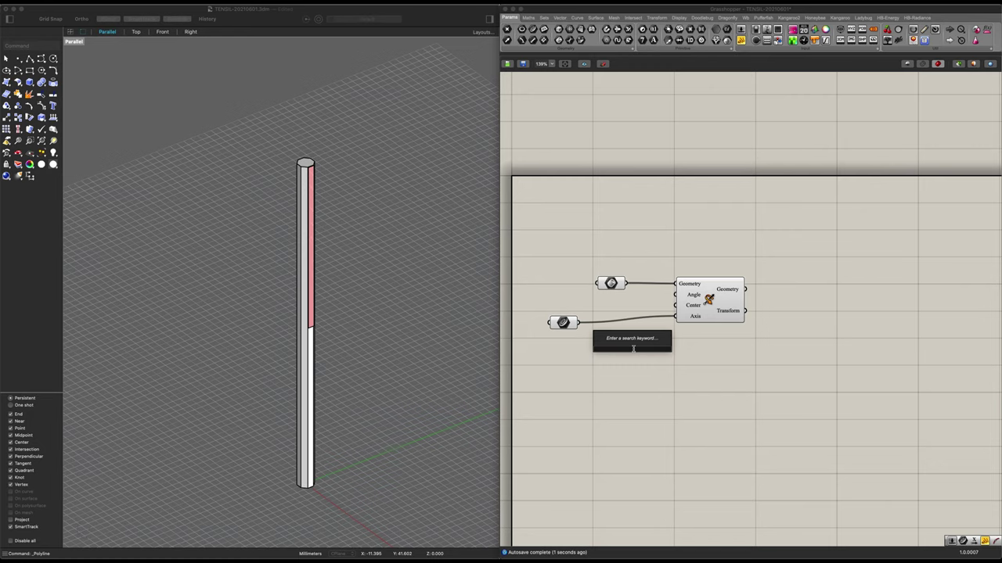
pyautogui.write('mid')
pyautogui.click(625, 342)
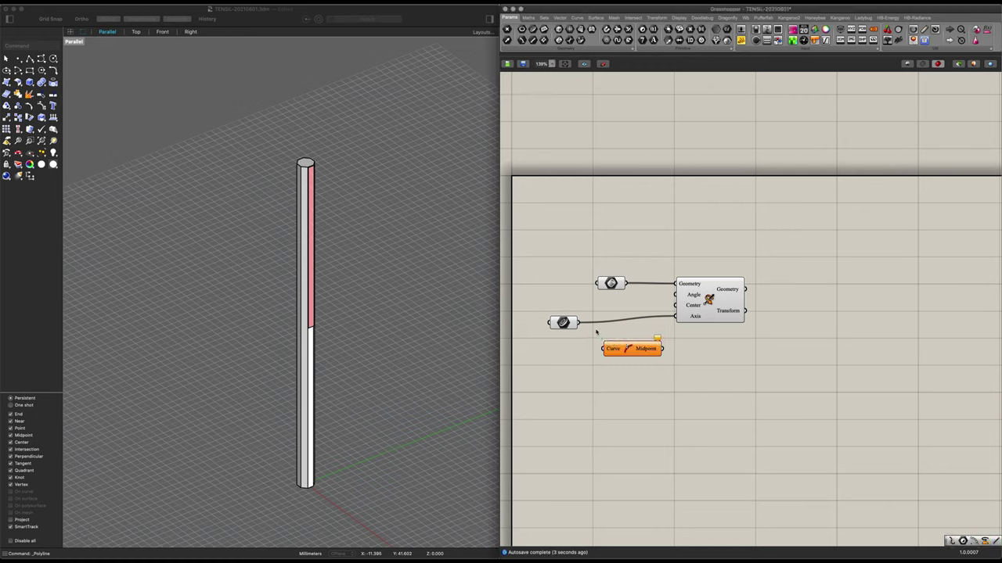
# Wire the Curve parameter through the midpoint component into the Rotate 3D Center input, and set its Angle input to degrees.
pyautogui.moveTo(580, 323); pyautogui.dragTo(676, 305)
pyautogui.moveTo(638, 354); pyautogui.dragTo(642, 320)
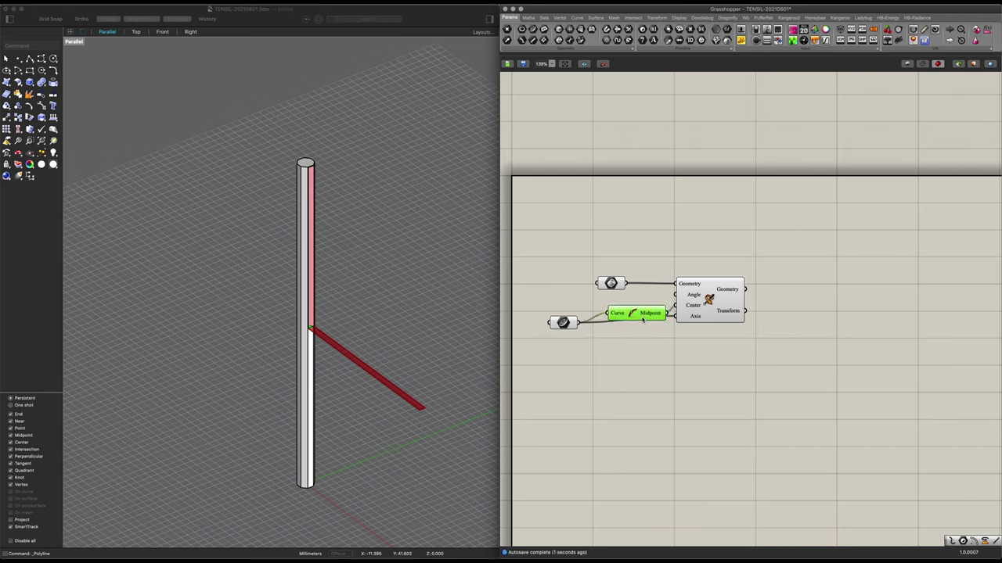
pyautogui.rightClick(693, 296)
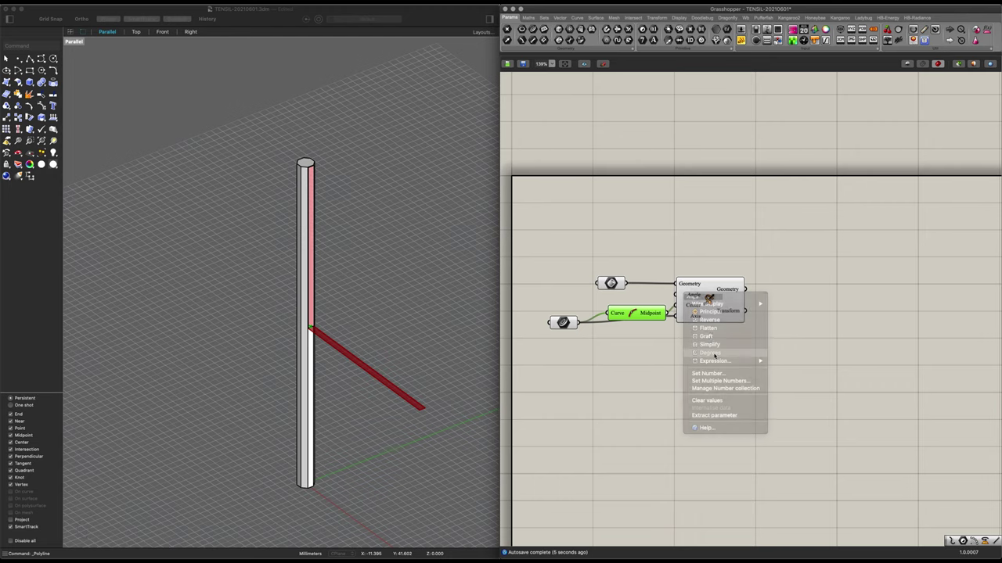
pyautogui.click(709, 354)
pyautogui.moveTo(610, 282); pyautogui.dragTo(613, 270)
pyautogui.moveTo(692, 304); pyautogui.dragTo(715, 305)
# Add a 0 to 90 number slider, wire it to the Rotate 3D Angle input, and set it to 68.
pyautogui.doubleClick(603, 292)
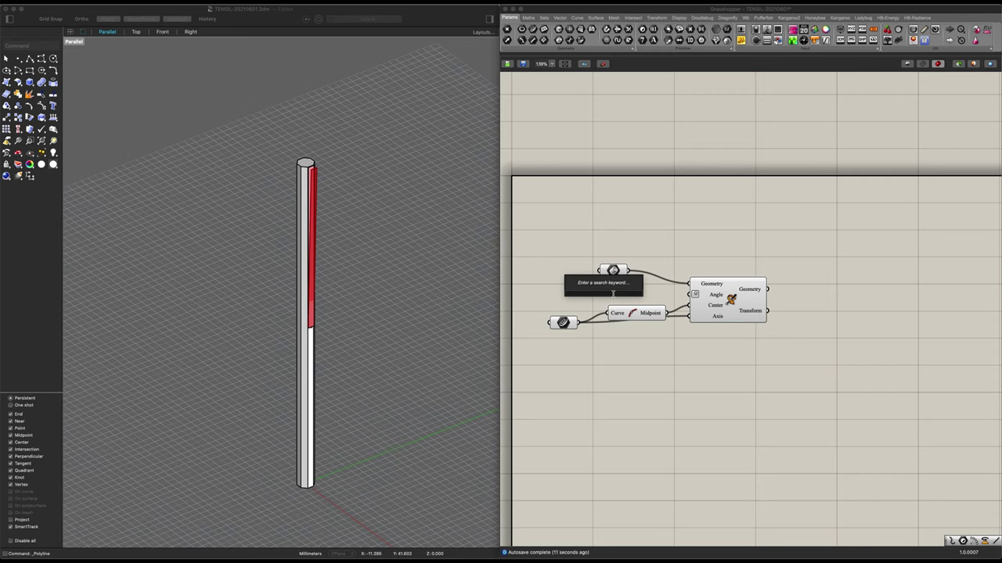
pyautogui.write('0<90')
pyautogui.press('Return')
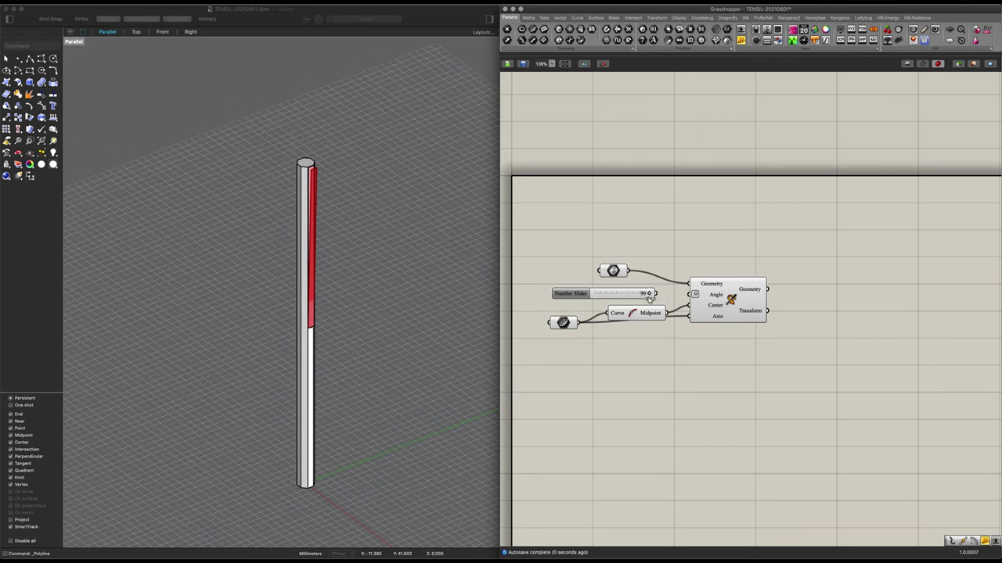
pyautogui.moveTo(658, 295); pyautogui.dragTo(690, 295)
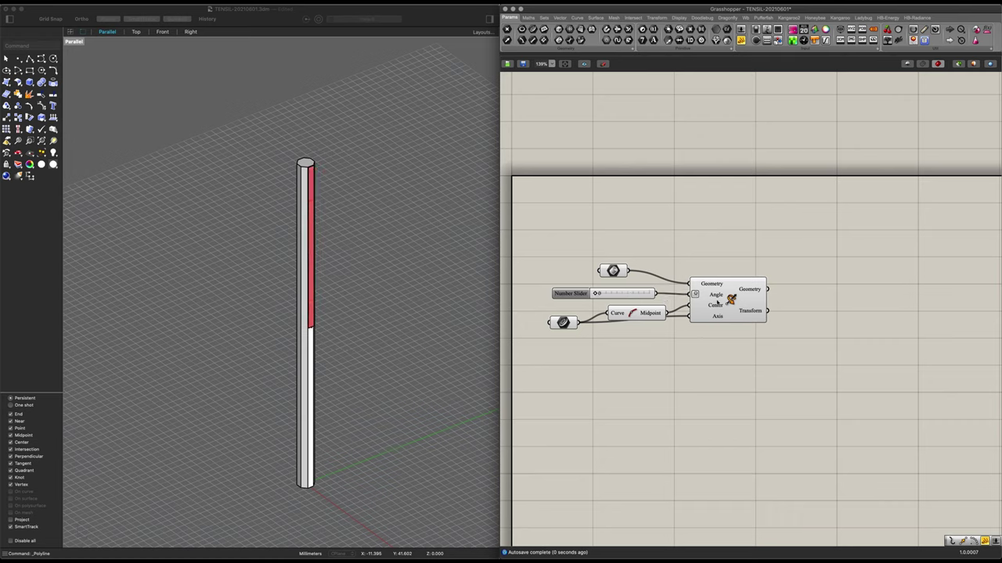
pyautogui.moveTo(596, 294); pyautogui.dragTo(636, 301)
pyautogui.click(758, 375)
pyautogui.moveTo(783, 376); pyautogui.dragTo(753, 382, button='right')
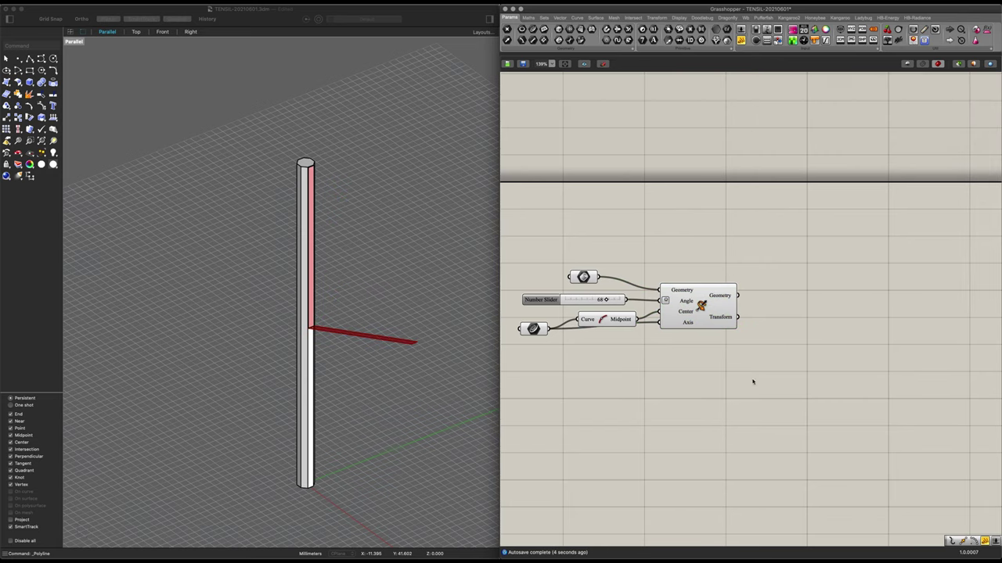
# Add a Polar Array component and wire the Rotate 3D Geometry output to its Geometry input.
pyautogui.doubleClick(781, 373)
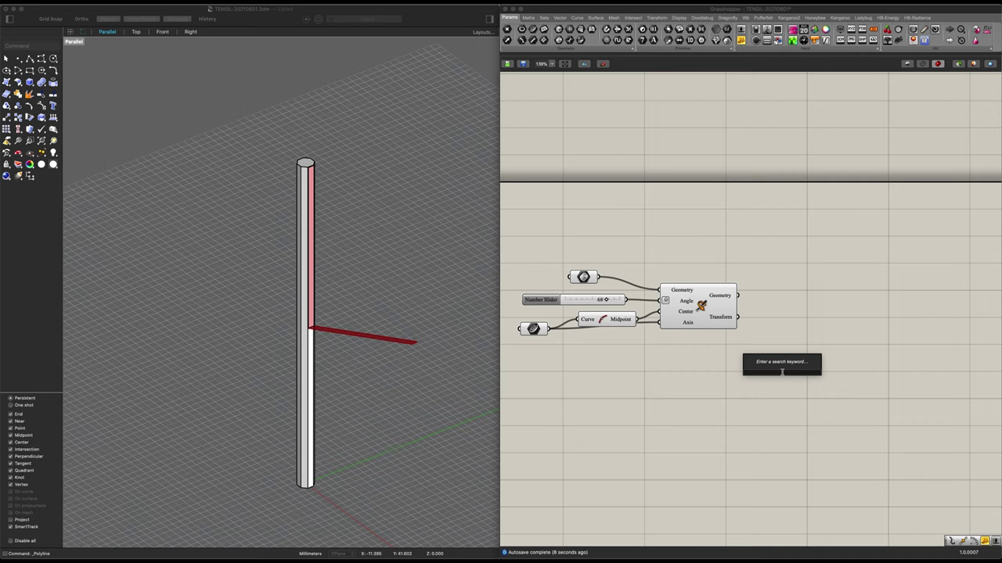
pyautogui.write('polar')
pyautogui.press('Up')
pyautogui.press('Return')
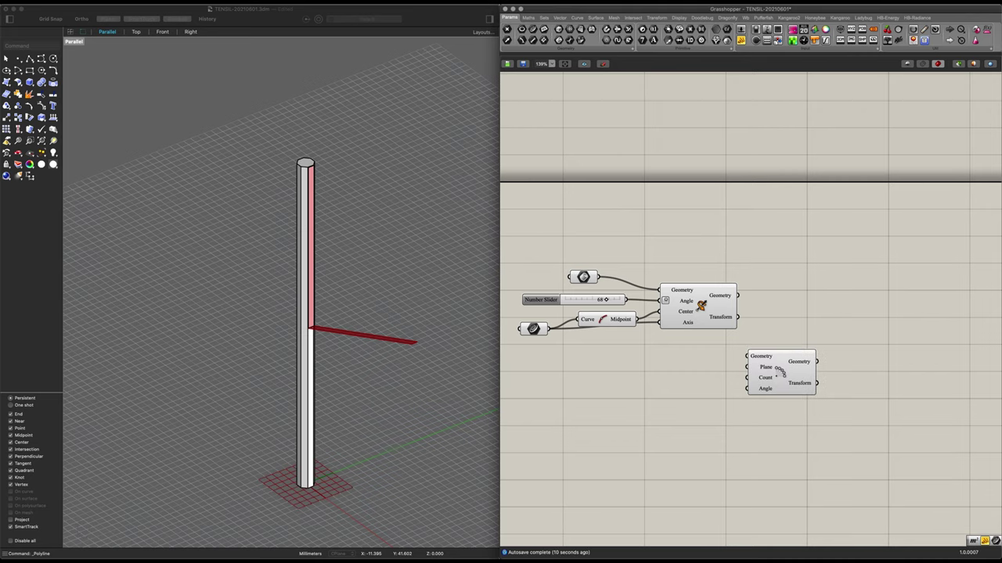
pyautogui.moveTo(737, 296); pyautogui.dragTo(831, 362)
pyautogui.click(781, 374)
pyautogui.moveTo(264, 331); pyautogui.dragTo(275, 359, button='right')
pyautogui.moveTo(753, 438); pyautogui.dragTo(806, 449, button='right')
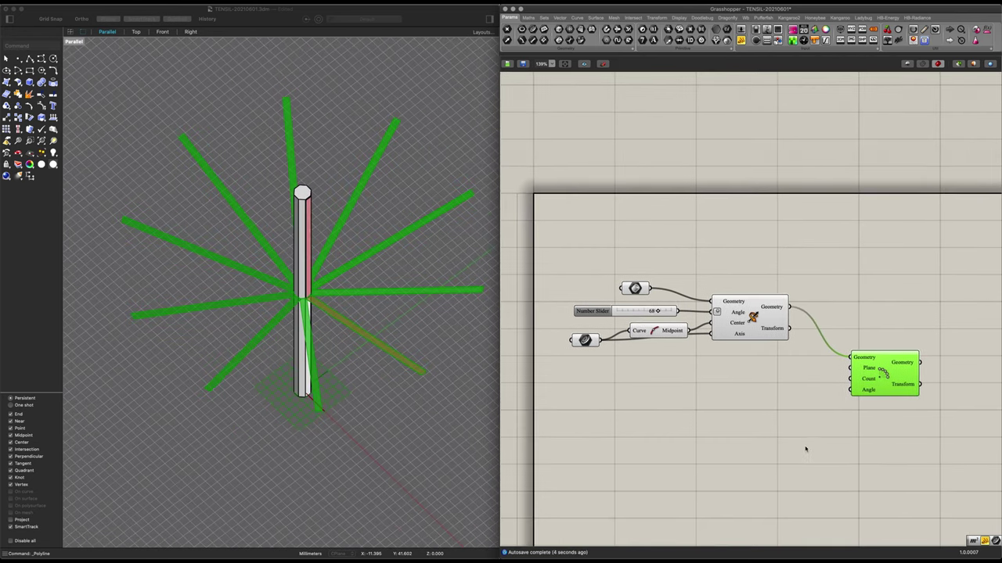
pyautogui.moveTo(800, 399); pyautogui.dragTo(801, 405, button='right')
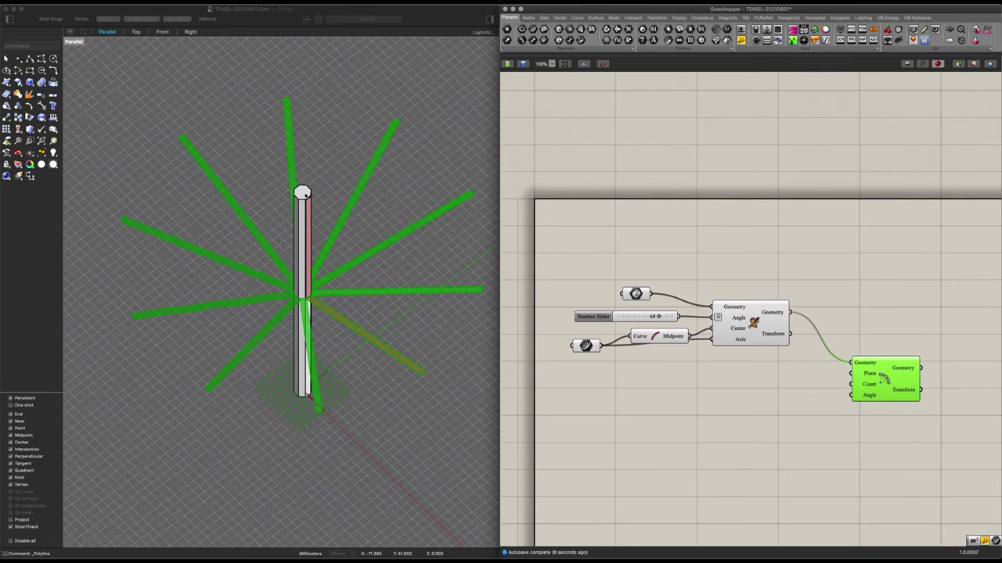
# Add another Curve parameter below the rotation components and reference the octagon curve at the column's upper end.
pyautogui.doubleClick(639, 416)
pyautogui.write('curve')
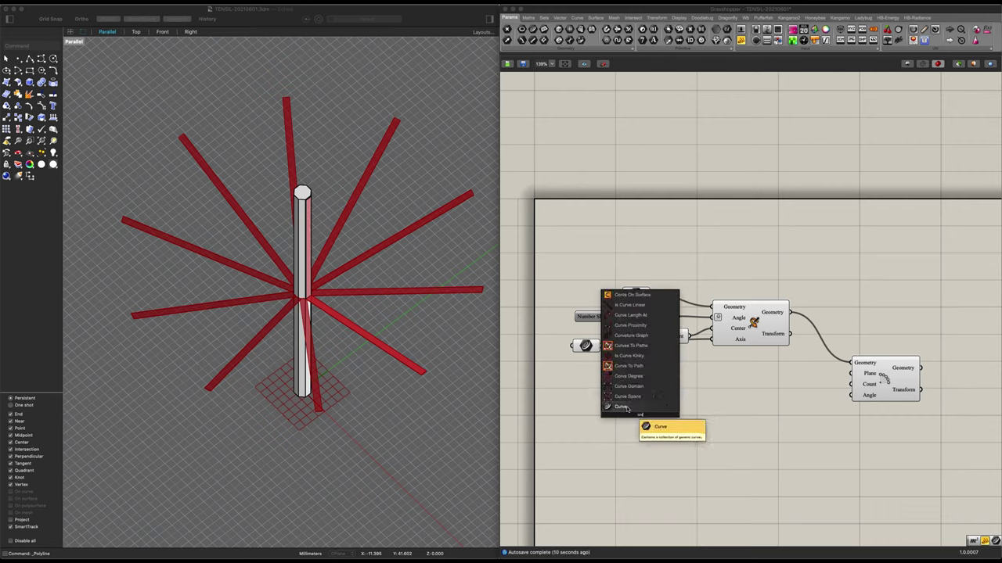
pyautogui.click(625, 407)
pyautogui.rightClick(625, 405)
pyautogui.click(632, 415)
pyautogui.rightClick(634, 415)
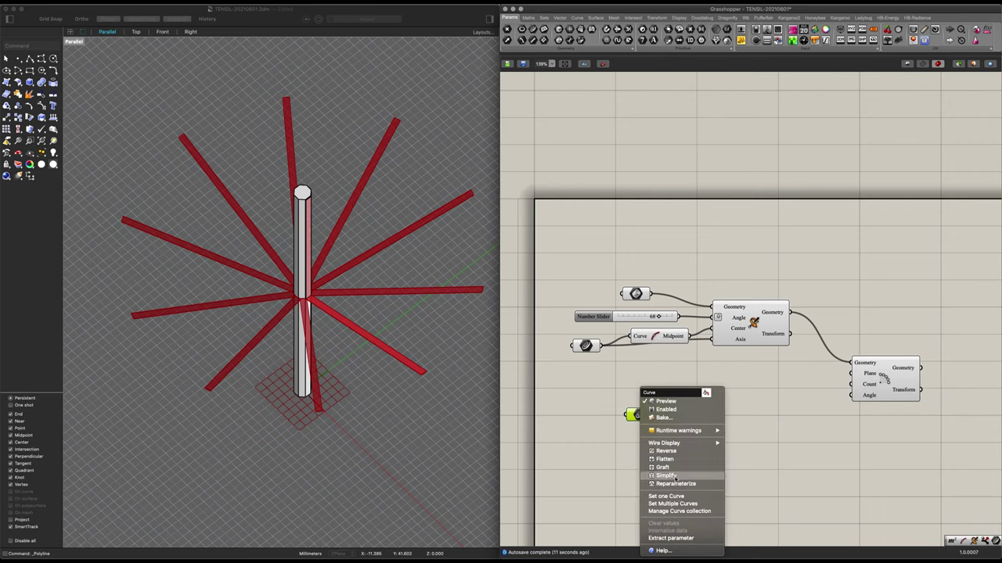
pyautogui.click(666, 496)
pyautogui.click(302, 192)
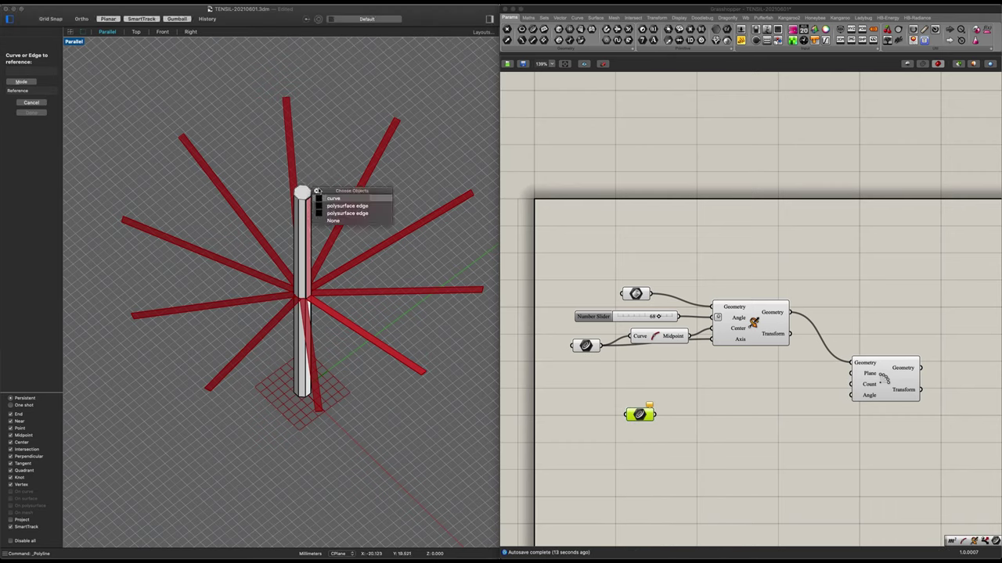
pyautogui.click(344, 196)
# Add an Area component fed by the octagon Curve parameter and wire its Centroid to the Polar Array Plane input.
pyautogui.doubleClick(694, 396)
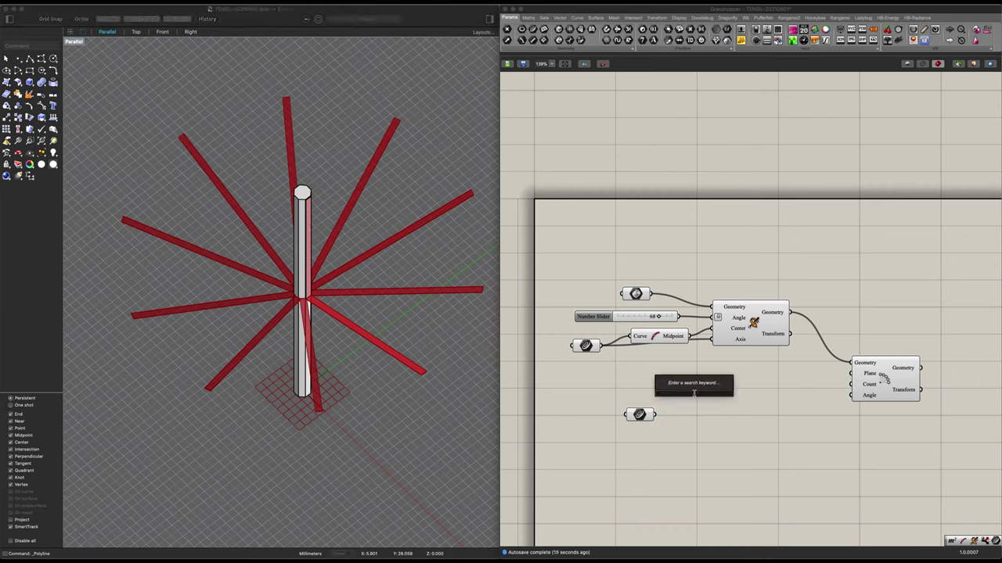
pyautogui.write('area')
pyautogui.press('Return')
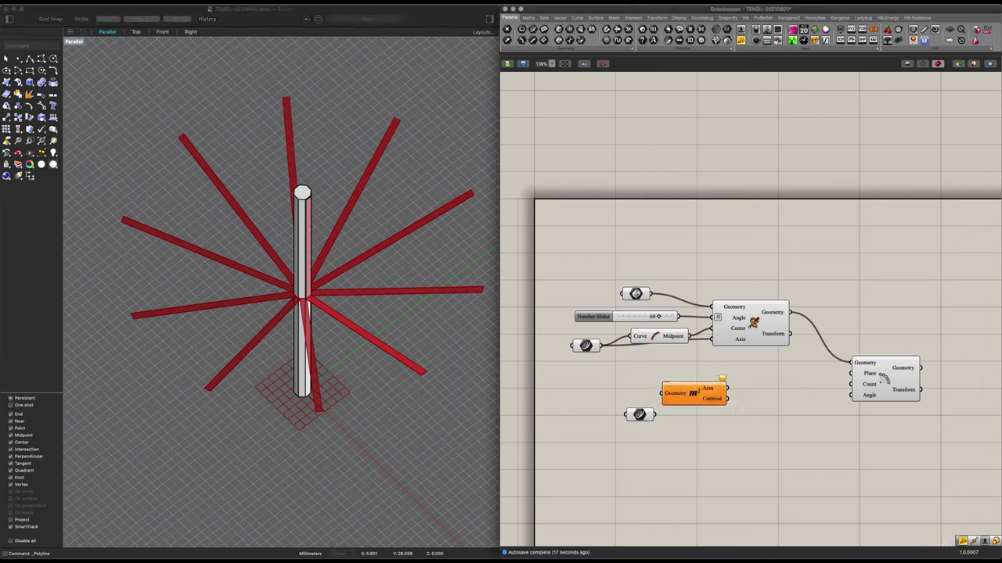
pyautogui.moveTo(656, 415); pyautogui.dragTo(663, 393)
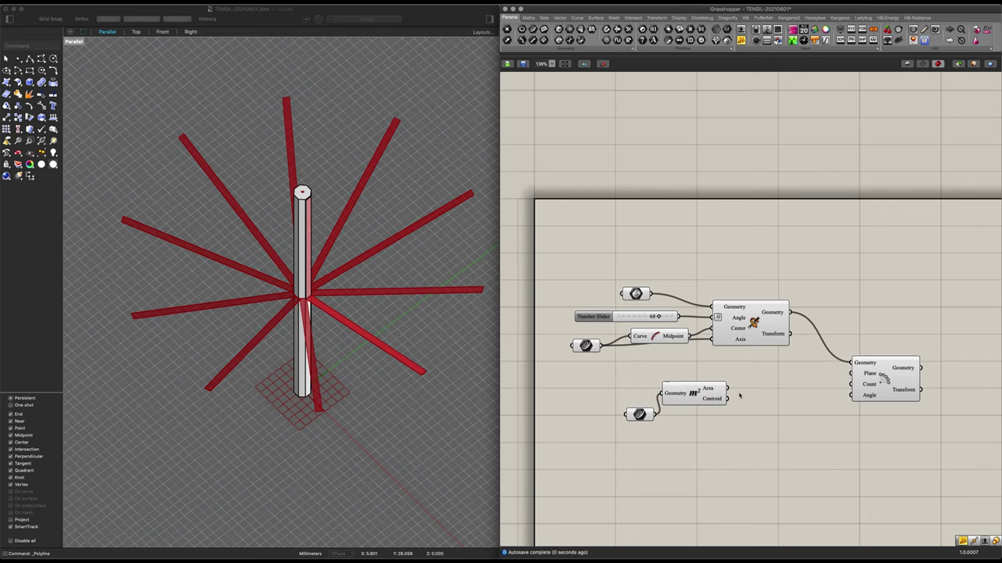
pyautogui.moveTo(727, 399); pyautogui.dragTo(852, 375)
pyautogui.click(875, 377)
pyautogui.moveTo(403, 344)
pyautogui.mouseDown(button='right')
pyautogui.moveTo(399, 321)
pyautogui.moveTo(403, 332)
pyautogui.mouseUp(button='right')
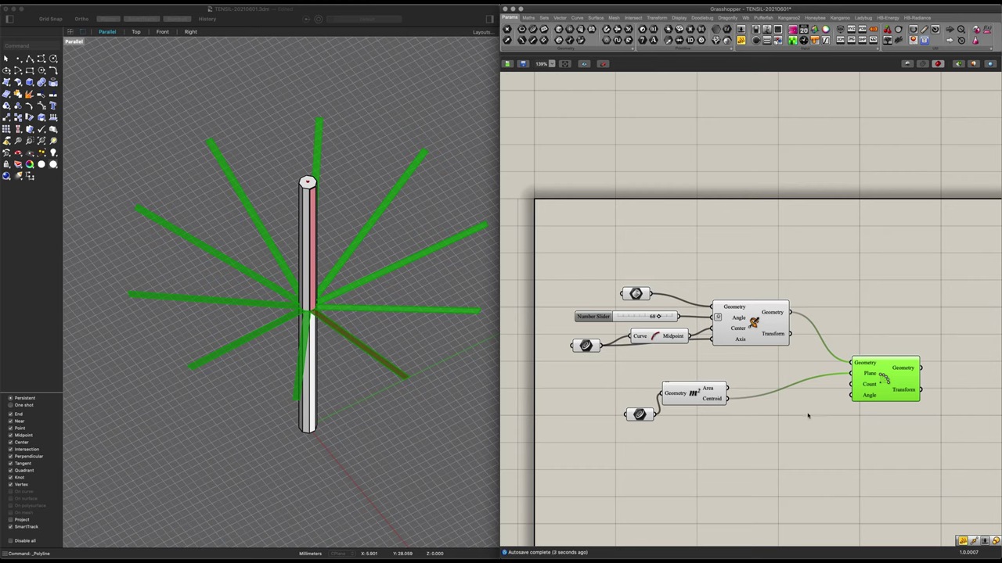
# Add a panel containing 8, wire it to the Polar Array Count input, and place it beside that component.
pyautogui.doubleClick(812, 443)
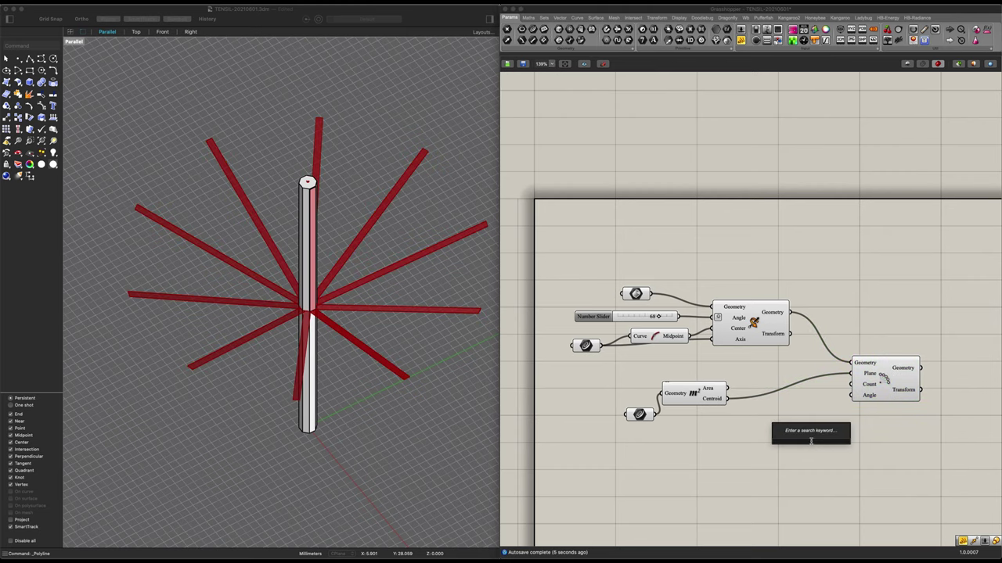
pyautogui.write('panel')
pyautogui.press('Return')
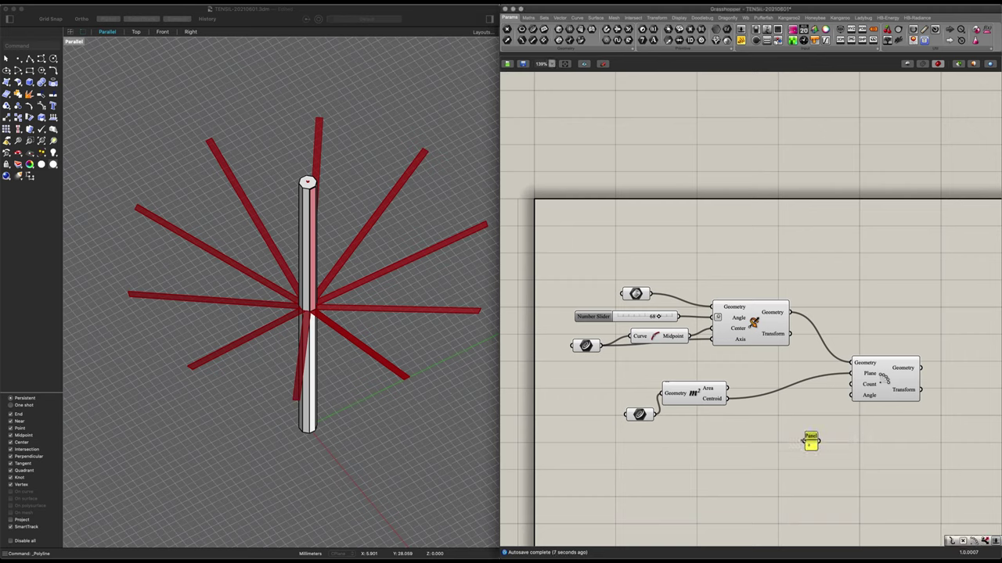
pyautogui.moveTo(820, 443); pyautogui.dragTo(853, 385)
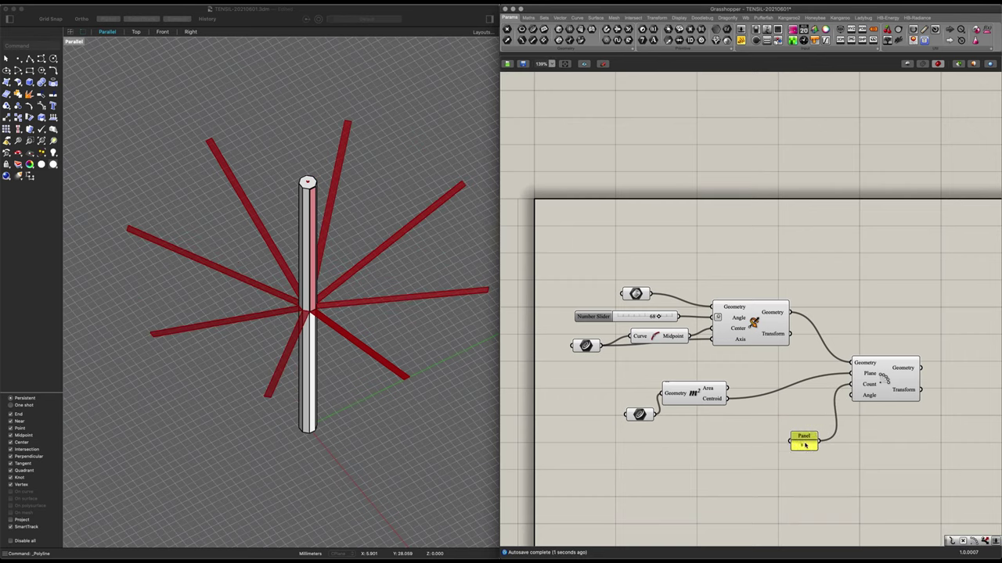
pyautogui.moveTo(810, 440); pyautogui.dragTo(817, 391)
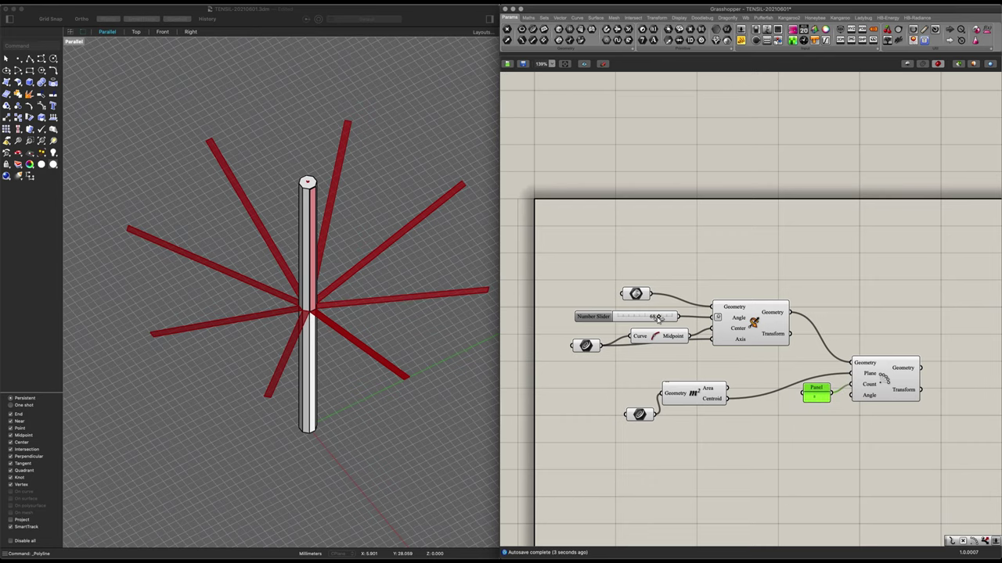
# Adjust the rotation angle slider to 59 so the array of arms tilts upward.
pyautogui.moveTo(657, 317)
pyautogui.mouseDown()
pyautogui.moveTo(626, 318)
pyautogui.moveTo(651, 321)
pyautogui.mouseUp()
pyautogui.moveTo(403, 403); pyautogui.dragTo(397, 310, button='right')
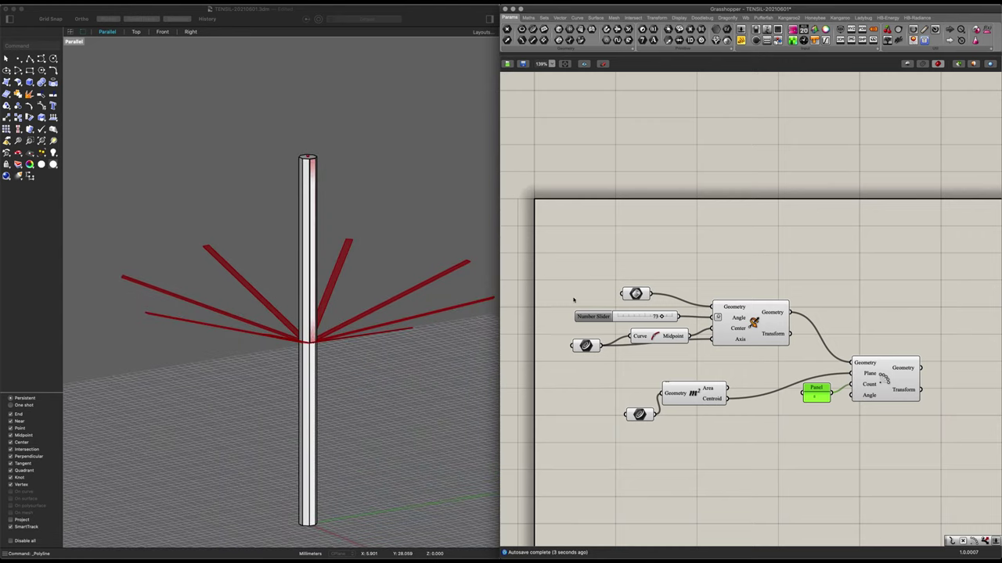
pyautogui.moveTo(661, 320); pyautogui.dragTo(651, 320)
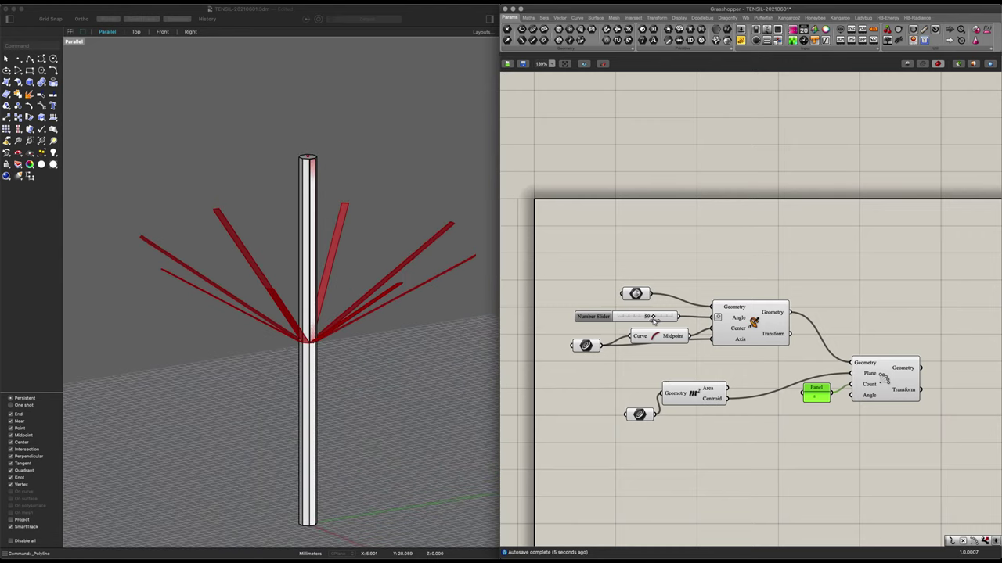
pyautogui.click(875, 478)
# Group all the rotation and array components as "Umbrella Structure" and align the octagon Curve parameter with the Area component.
pyautogui.moveTo(901, 486); pyautogui.dragTo(566, 253)
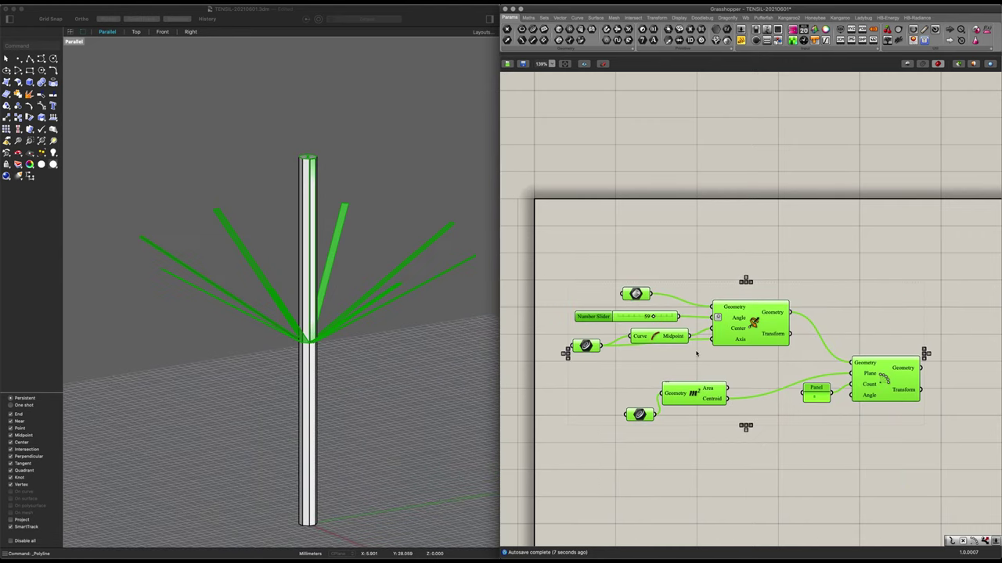
pyautogui.press('super+g')
pyautogui.click(685, 363)
pyautogui.rightClick(687, 362)
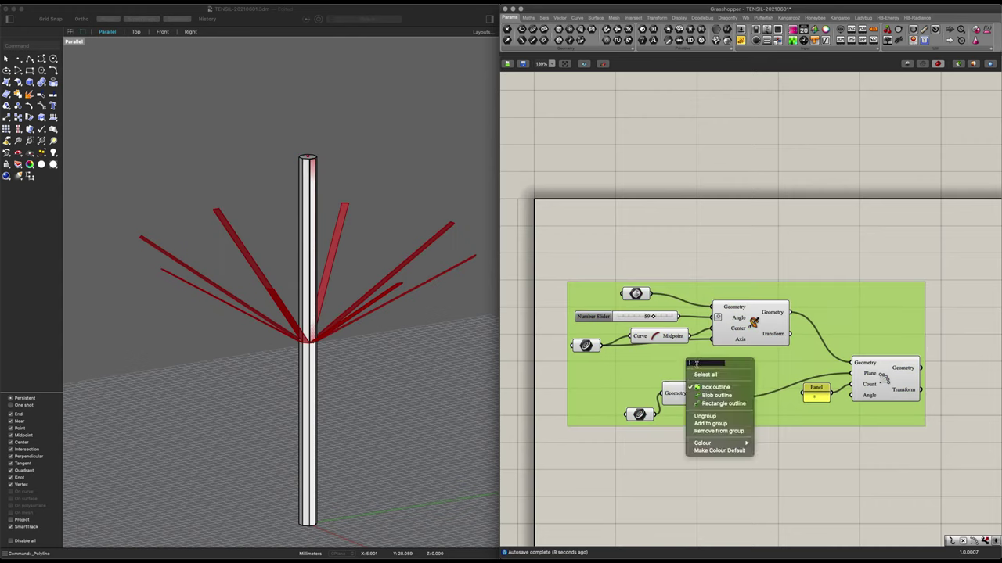
pyautogui.write('Umbrella S')
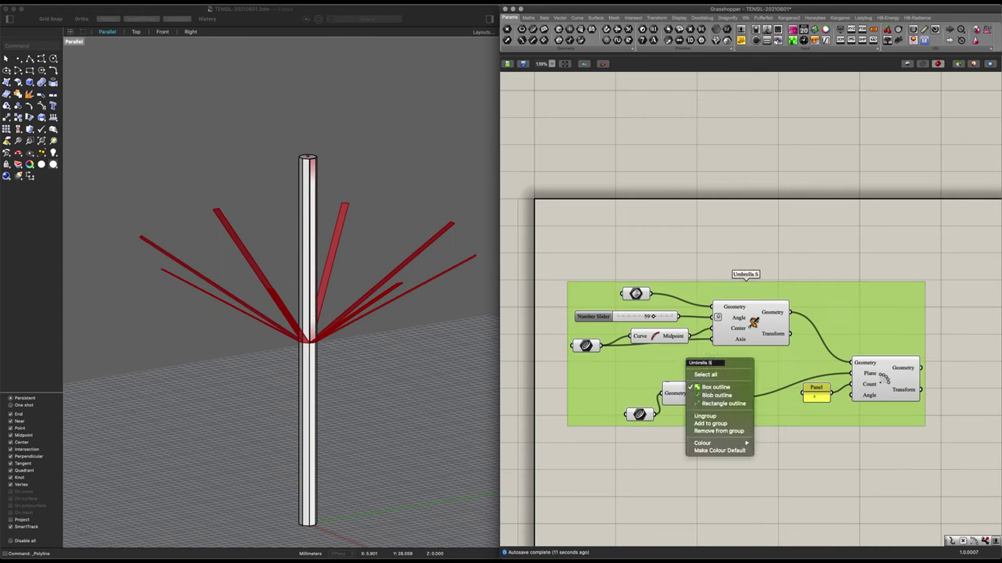
pyautogui.write('tructure')
pyautogui.press('Return')
pyautogui.scroll(-2, 696, 367)
pyautogui.click(706, 408)
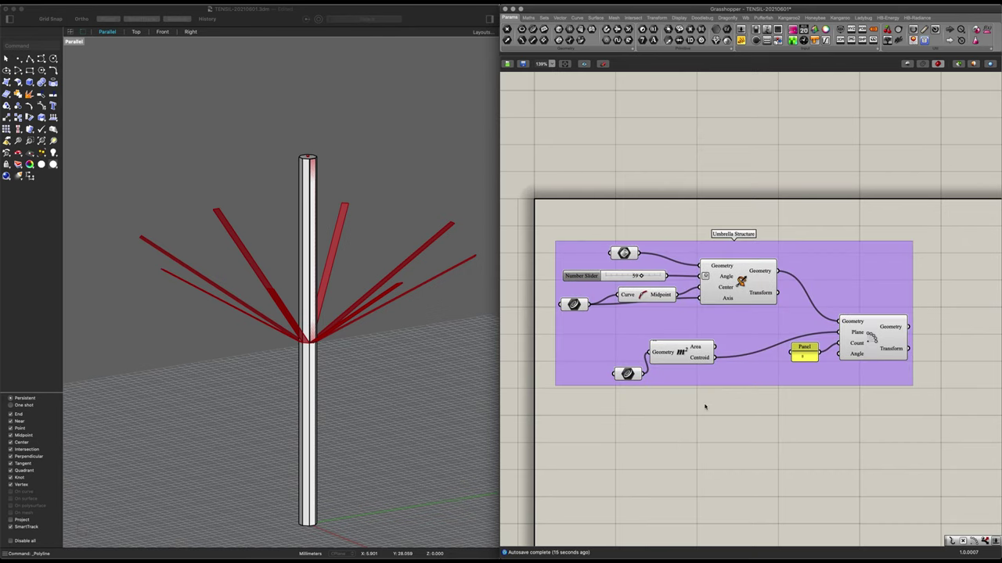
pyautogui.moveTo(636, 383); pyautogui.dragTo(632, 365)
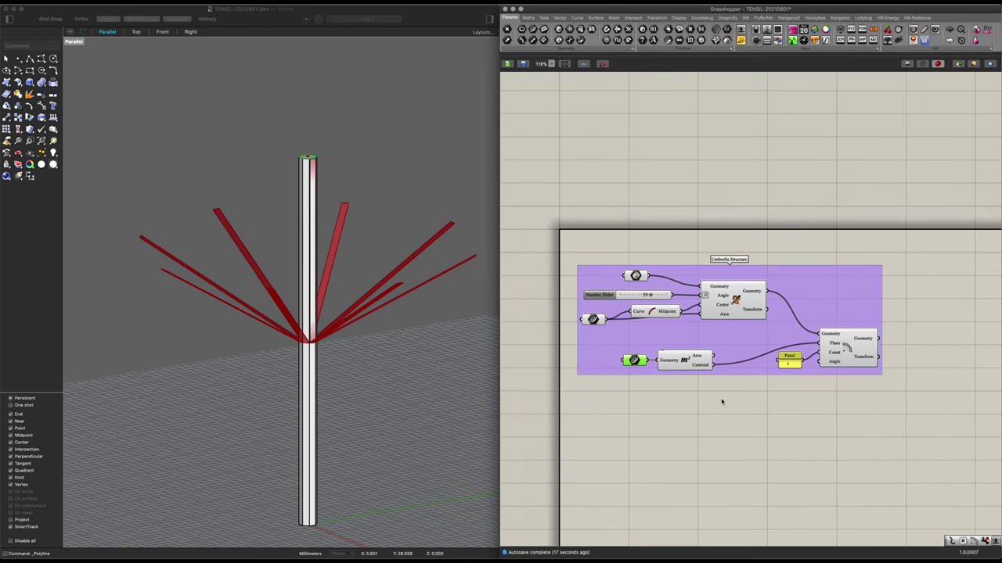
# Add a Deconstruct Brep component beside the group and wire the Polar Array Geometry output to its Brep input.
pyautogui.moveTo(868, 402); pyautogui.dragTo(656, 415, button='right')
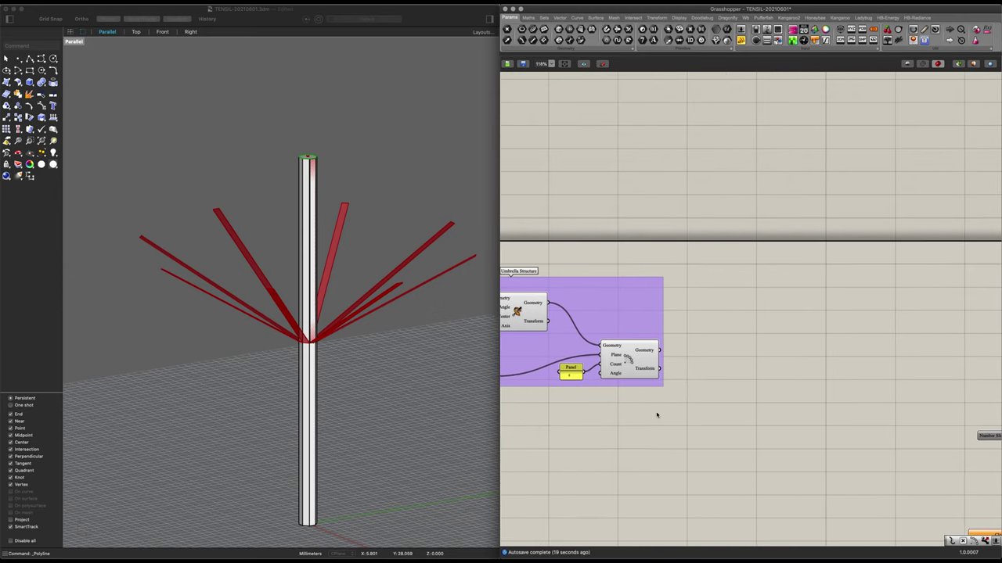
pyautogui.doubleClick(733, 406)
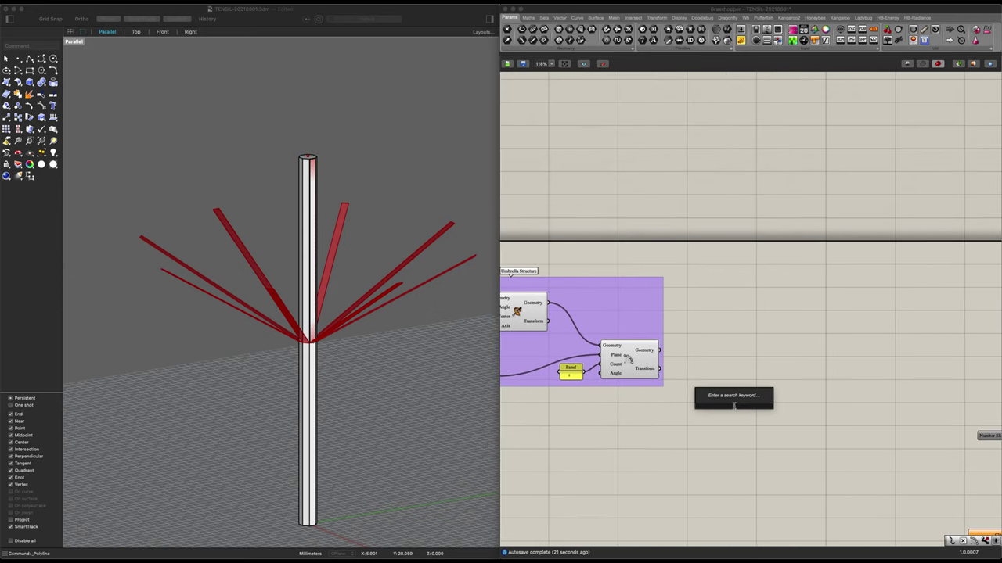
pyautogui.write('brep decon')
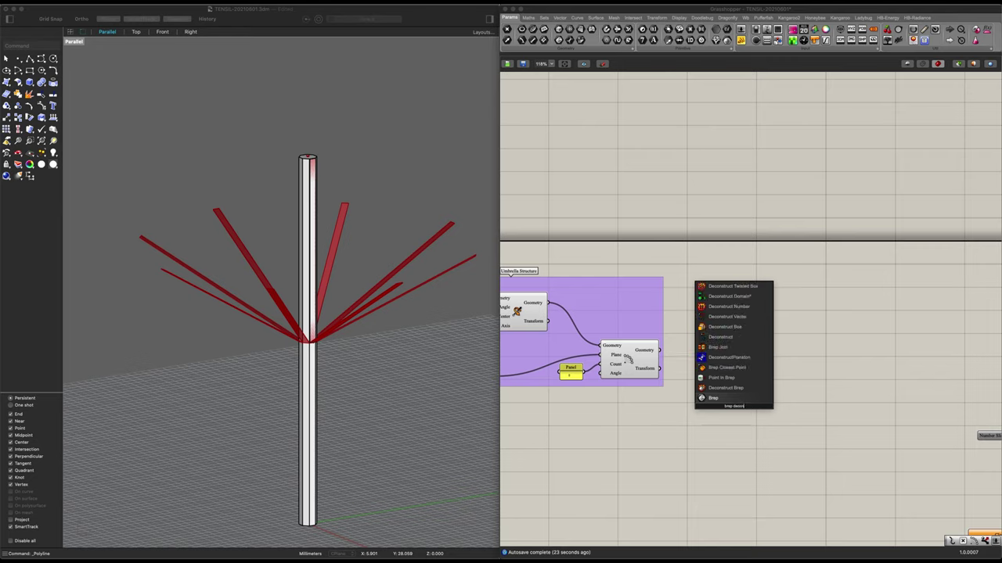
pyautogui.press('Up')
pyautogui.press('Return')
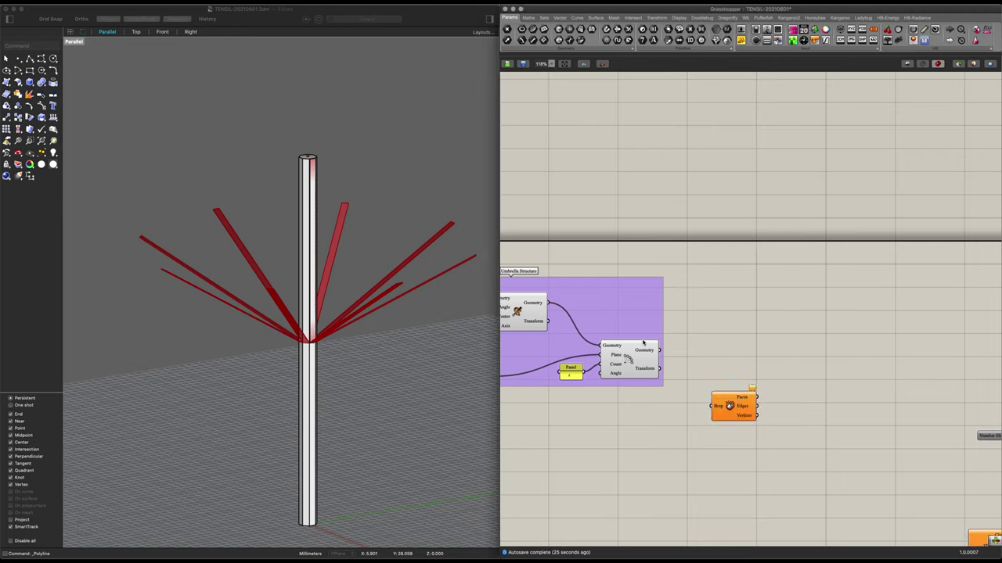
pyautogui.moveTo(660, 350); pyautogui.dragTo(707, 349)
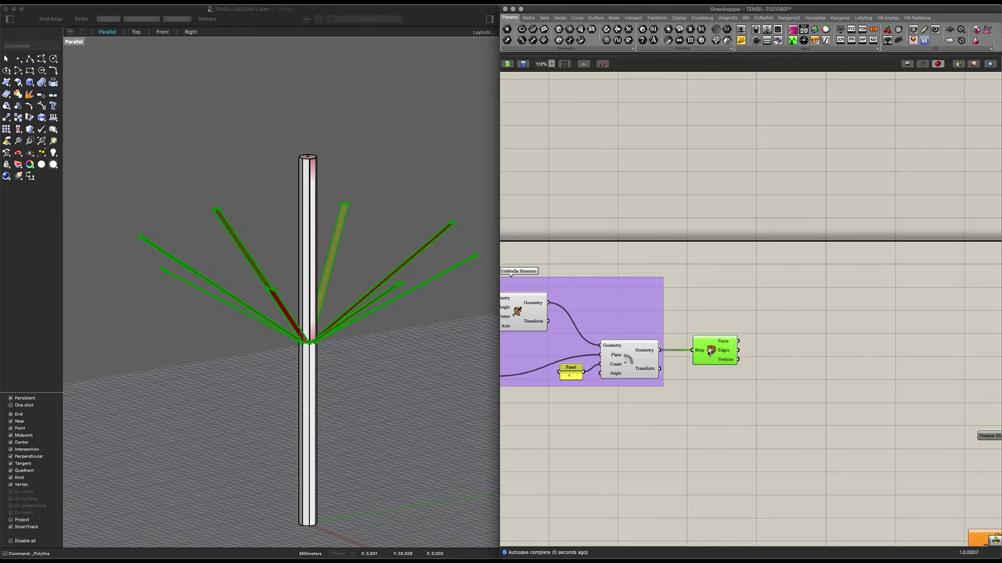
# Add a List Item component beside Deconstruct Brep and wire the Edges output to its List input.
pyautogui.doubleClick(789, 392)
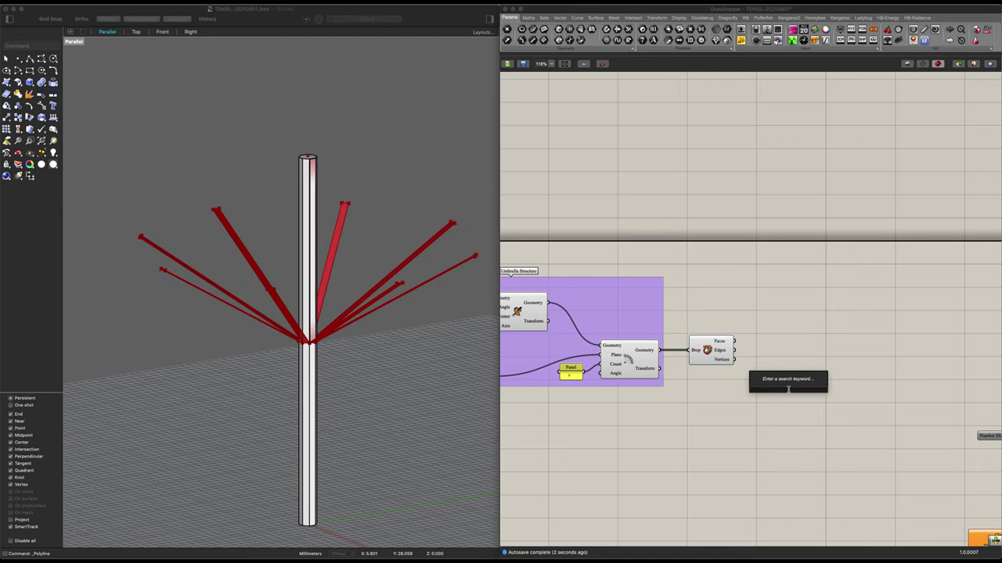
pyautogui.write('list')
pyautogui.press('Up')
pyautogui.press('Up')
pyautogui.press('Up')
pyautogui.press('Up')
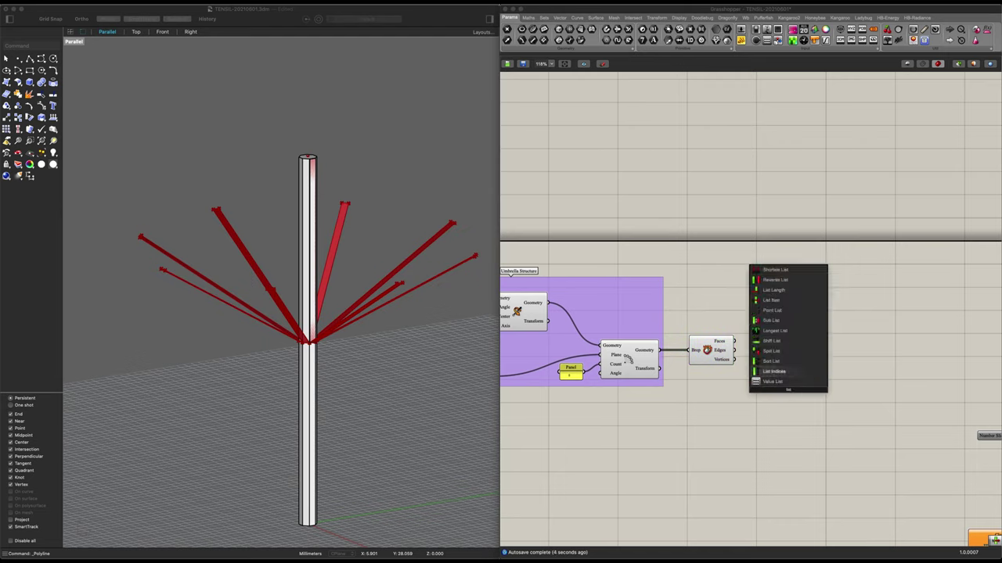
pyautogui.press('Up')
pyautogui.press('Up')
pyautogui.press('Up')
pyautogui.press('Up')
pyautogui.press('Return')
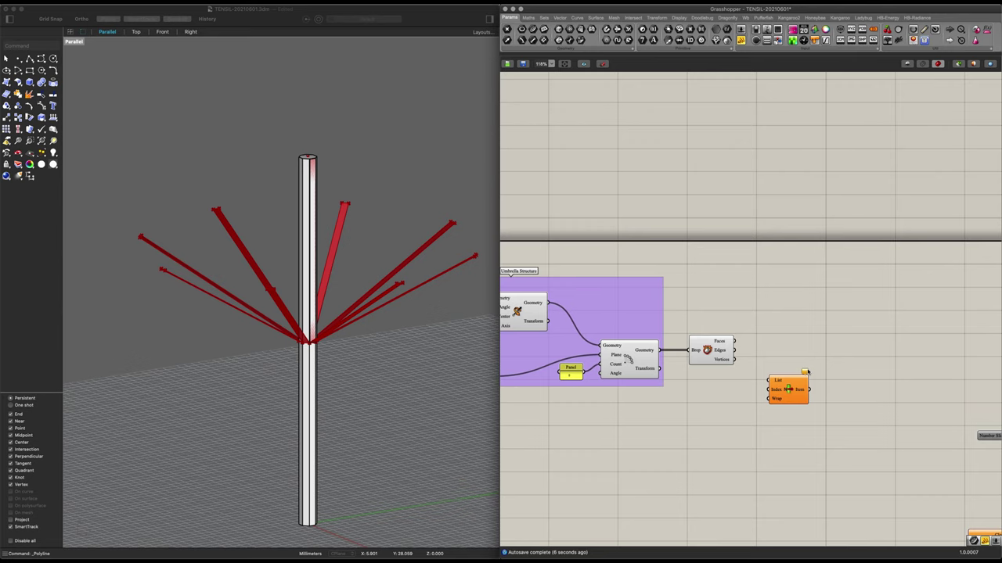
pyautogui.moveTo(738, 359); pyautogui.dragTo(772, 383)
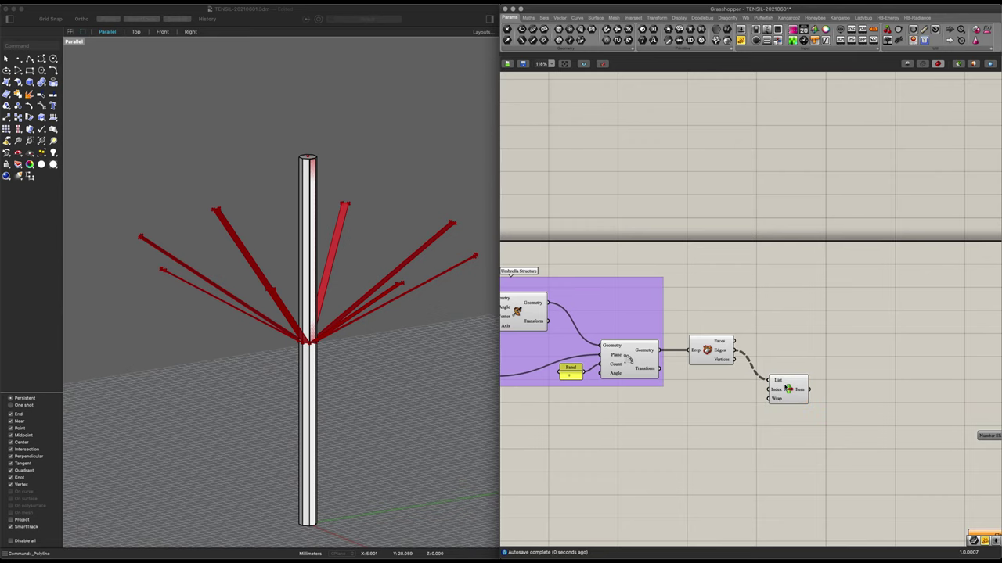
pyautogui.moveTo(342, 227); pyautogui.dragTo(441, 256, button='right')
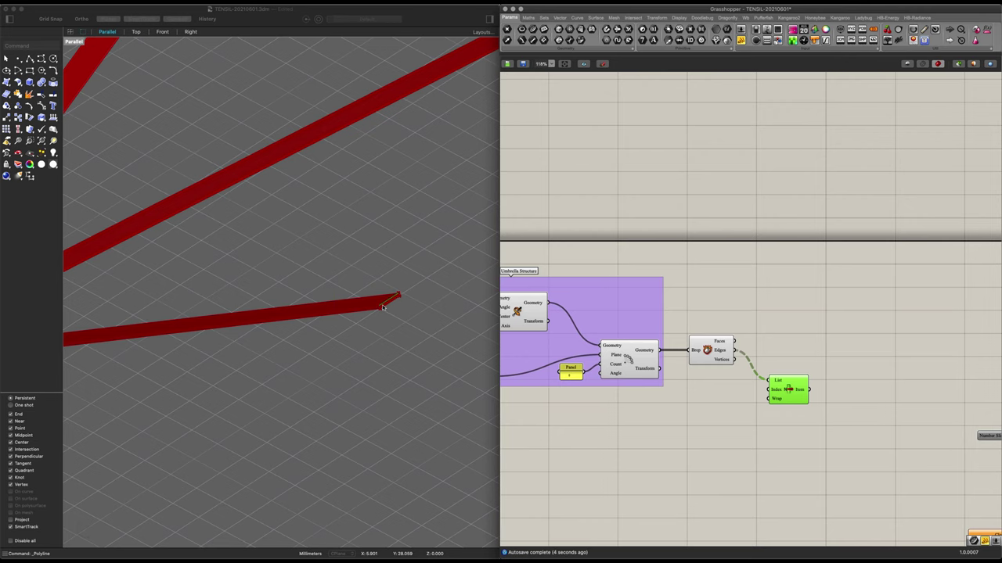
pyautogui.scroll(-6, 389, 302)
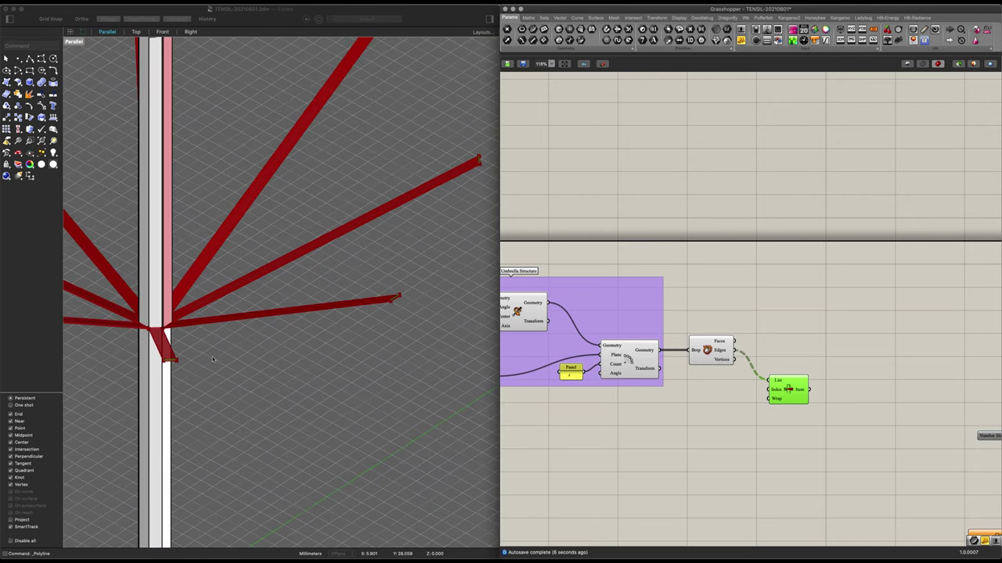
pyautogui.moveTo(213, 360); pyautogui.dragTo(309, 408, button='right')
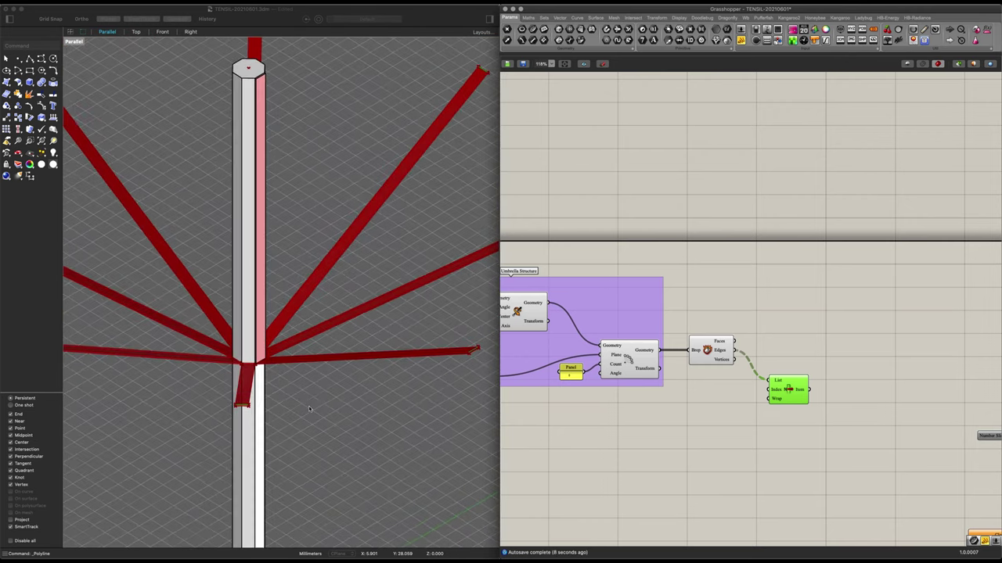
pyautogui.moveTo(790, 388); pyautogui.dragTo(776, 375)
# Add a Curve Middle component beside List Item and wire the Item output to its Curve input.
pyautogui.doubleClick(835, 395)
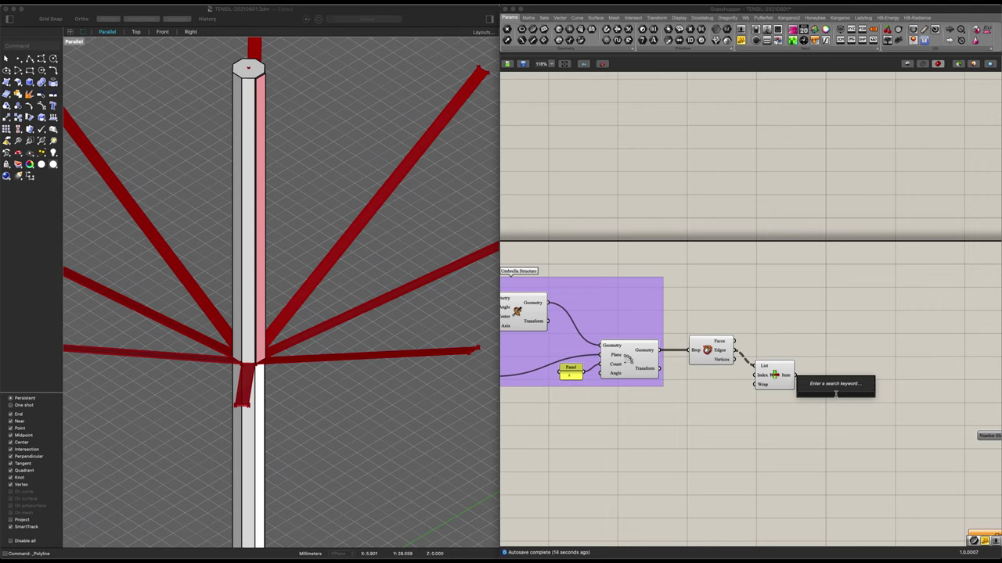
pyautogui.write('curve mid')
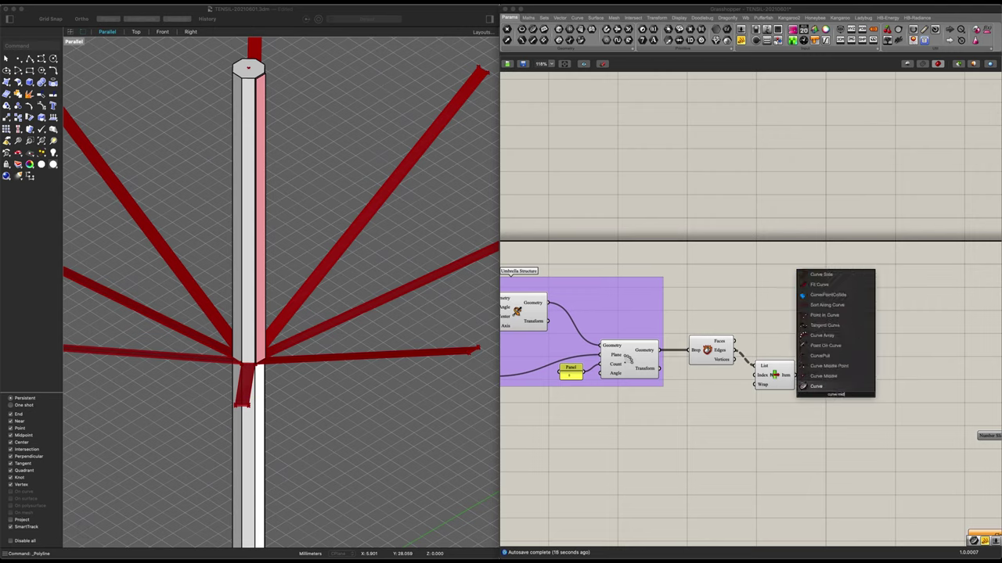
pyautogui.press('Return')
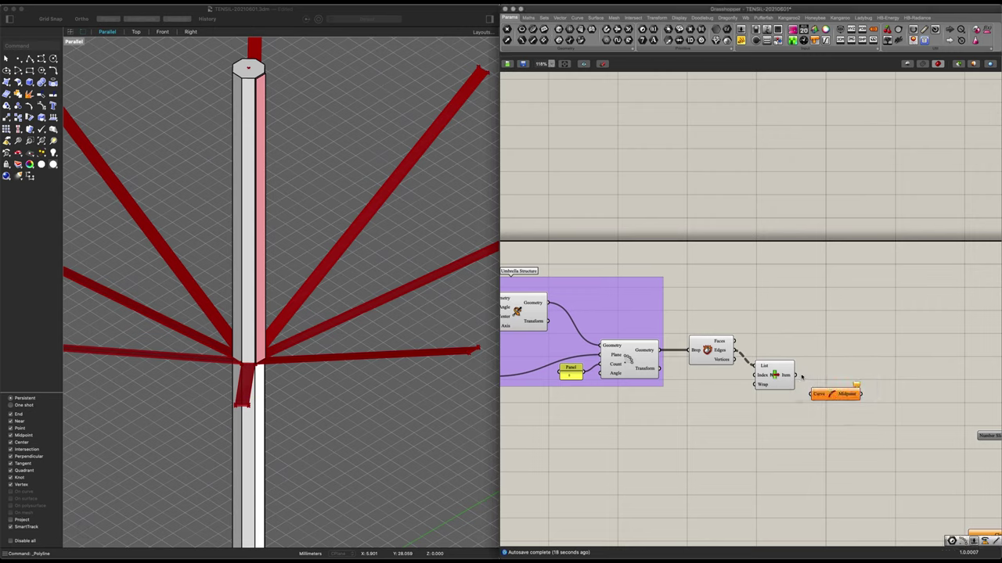
pyautogui.moveTo(801, 379); pyautogui.dragTo(812, 394)
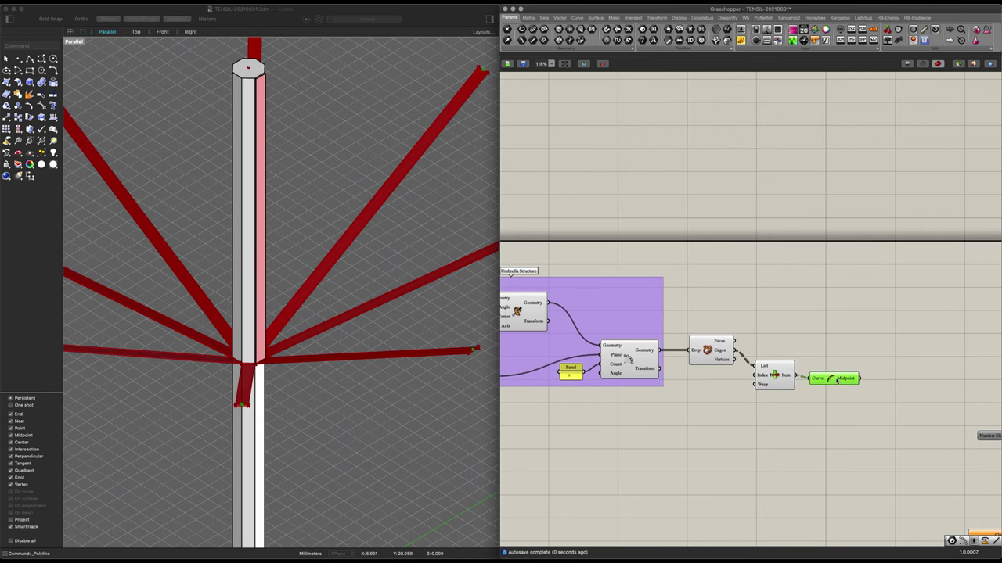
pyautogui.scroll(-5, 300, 343)
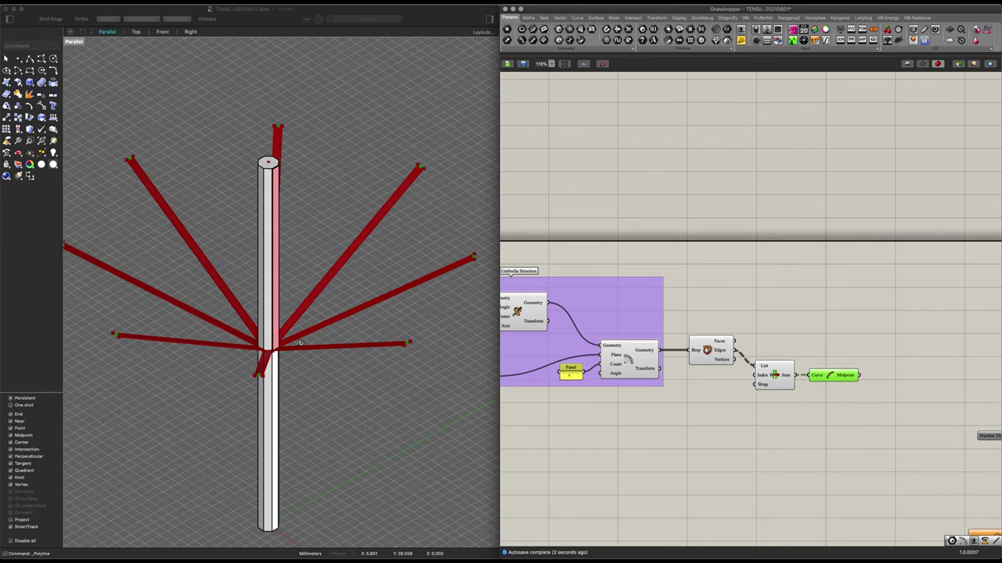
# Add a PolyLine component and wire the Curve Middle Midpoint output to its Vertices input.
pyautogui.hscroll(5, 784, 434)
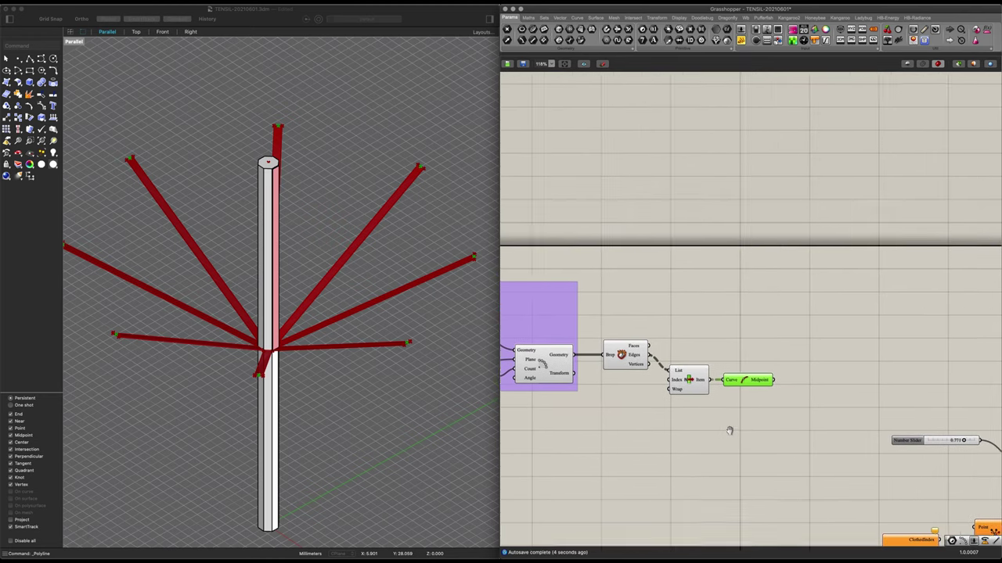
pyautogui.doubleClick(720, 367)
pyautogui.write('poly')
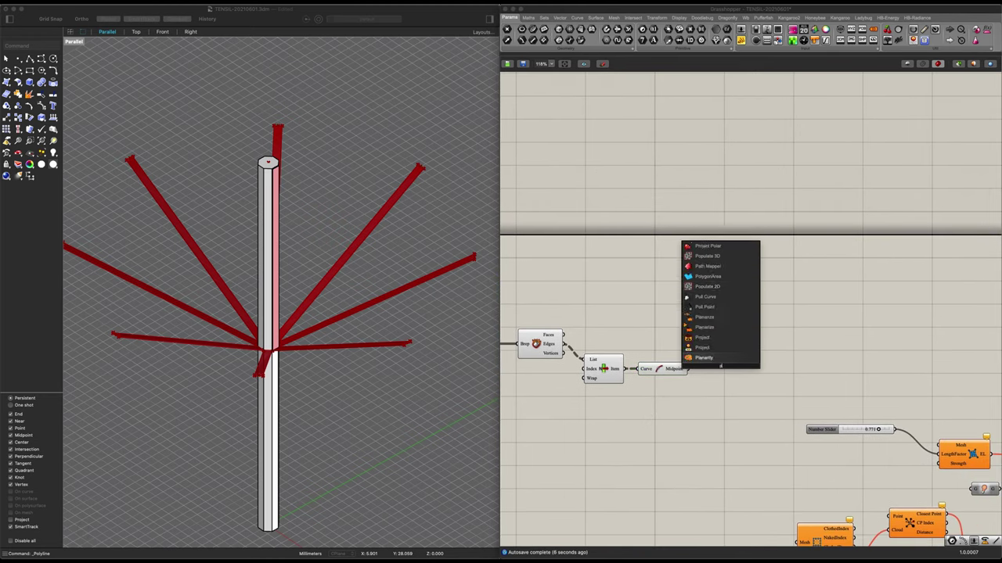
pyautogui.write('line')
pyautogui.press('Return')
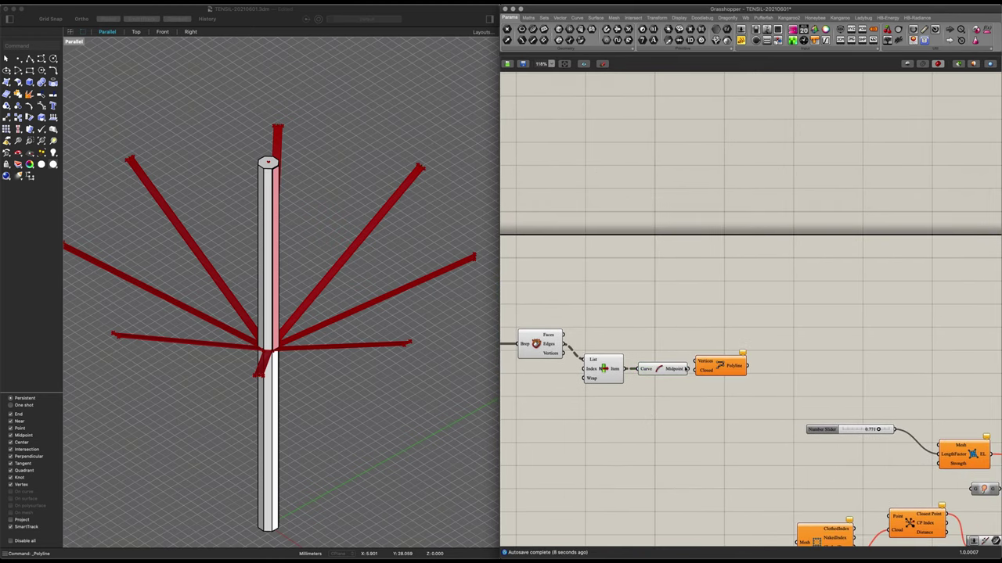
pyautogui.moveTo(688, 369); pyautogui.dragTo(712, 376)
pyautogui.scroll(3, 706, 383)
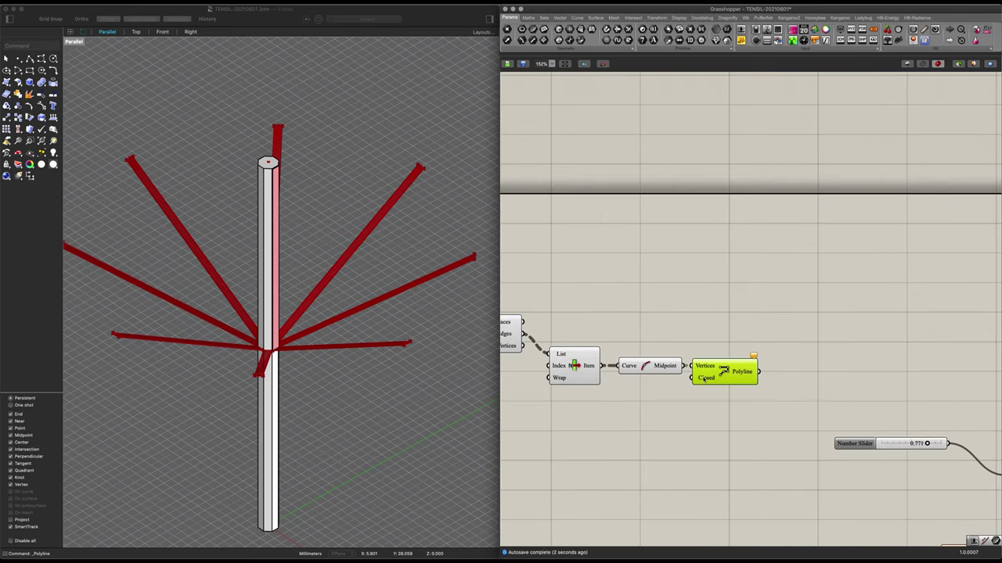
# Flatten the Midpoint output and shift the PolyLine component slightly away from Curve Middle.
pyautogui.rightClick(673, 368)
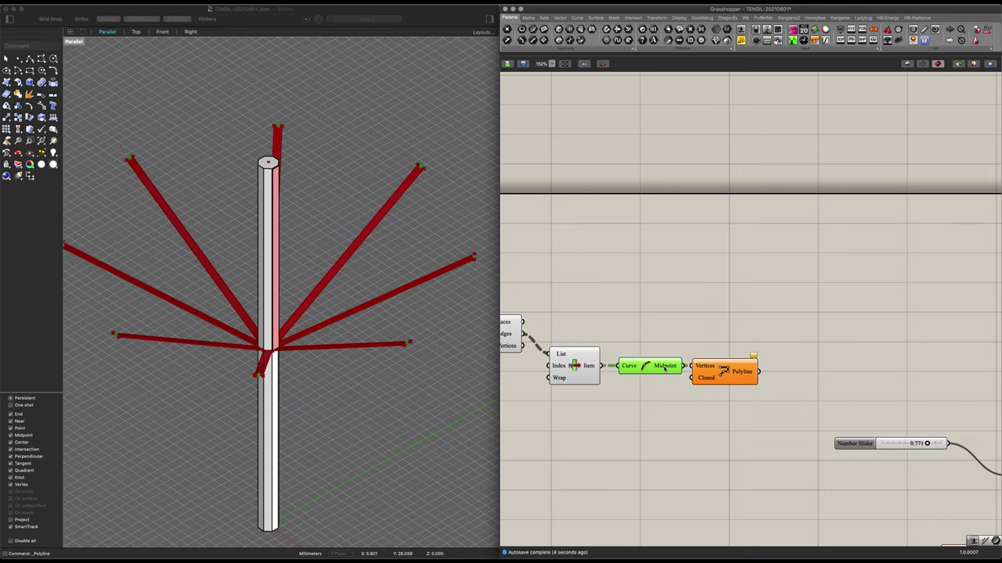
pyautogui.click(688, 407)
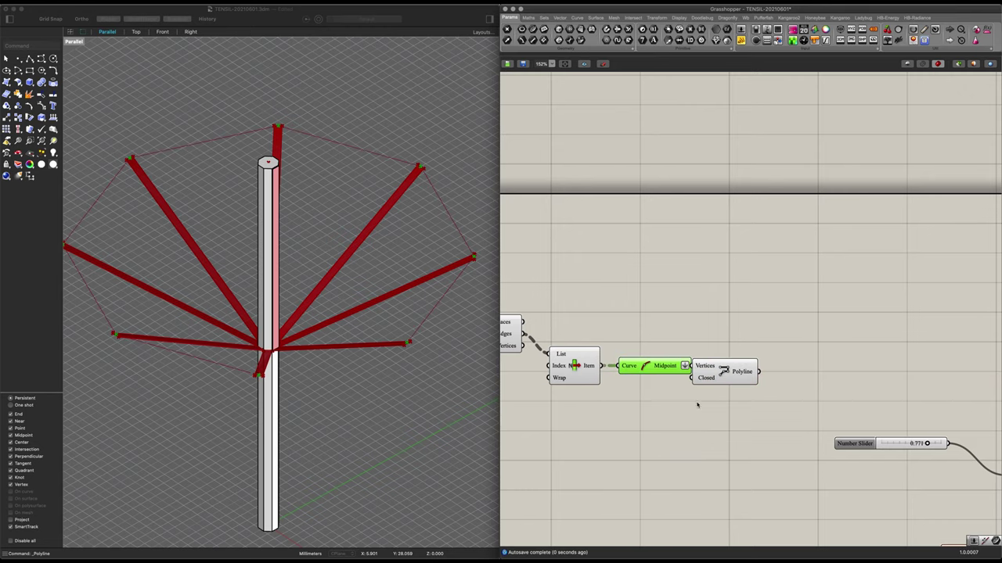
pyautogui.click(731, 372)
pyautogui.moveTo(197, 194); pyautogui.dragTo(239, 288, button='right')
pyautogui.moveTo(363, 273); pyautogui.dragTo(288, 313, button='right')
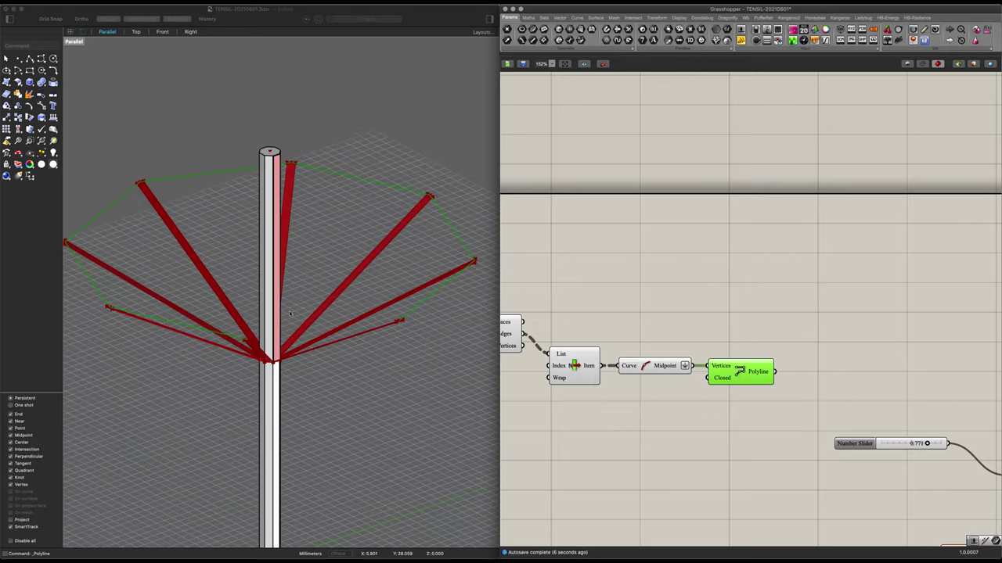
# Set the PolyLine Closed input to True so the outline joins all the arm tips.
pyautogui.rightClick(719, 378)
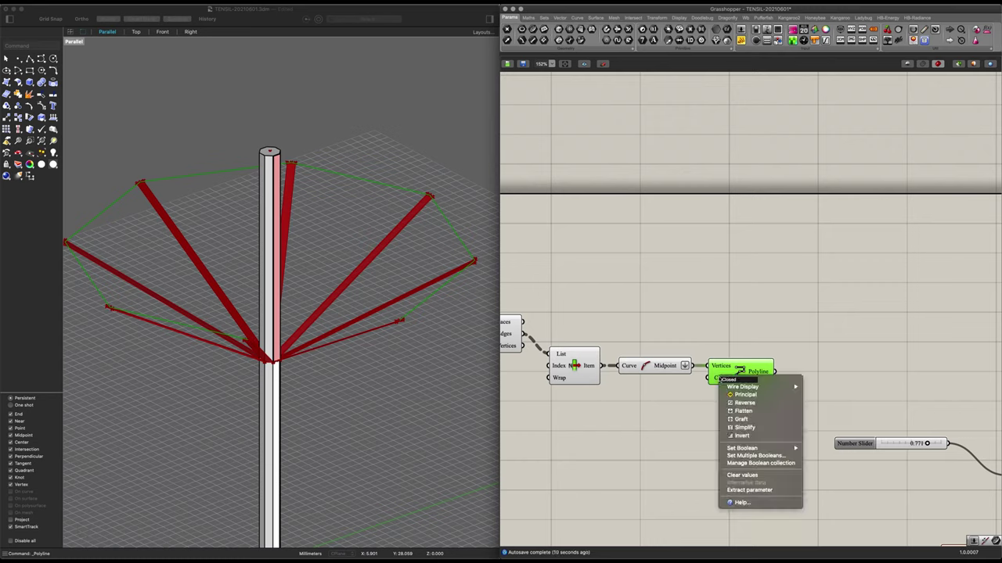
pyautogui.moveTo(775, 449)
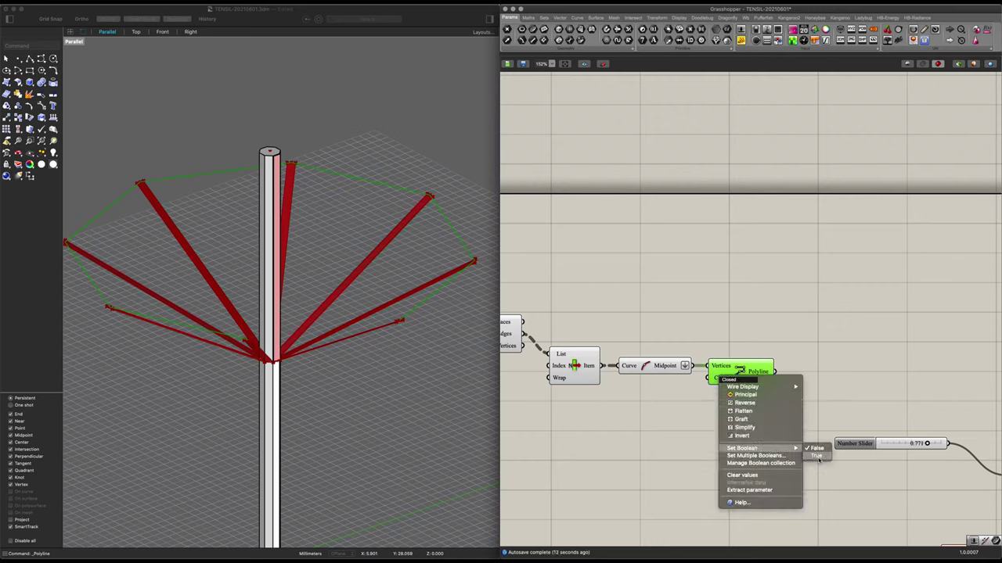
pyautogui.click(817, 457)
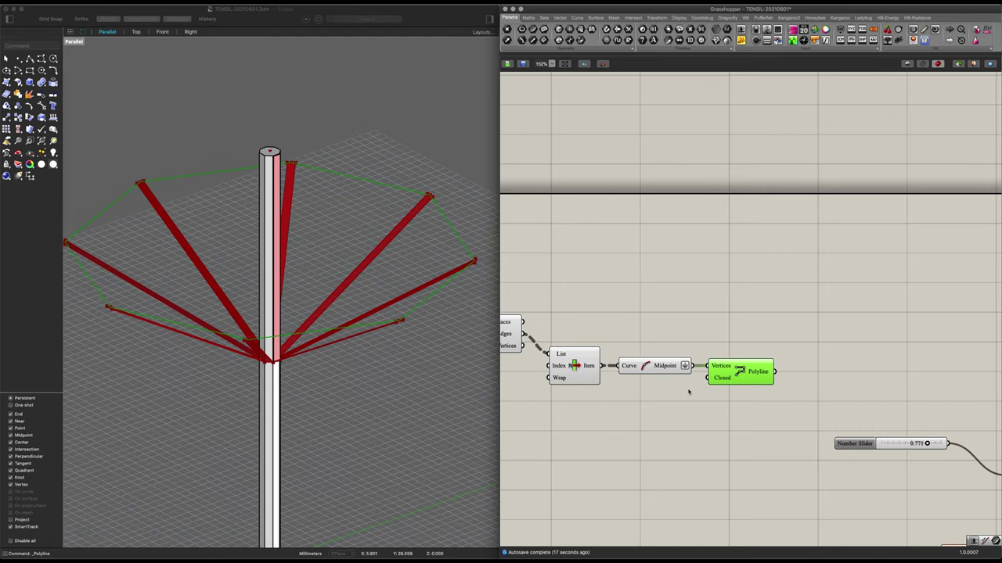
pyautogui.moveTo(450, 328); pyautogui.dragTo(426, 353, button='right')
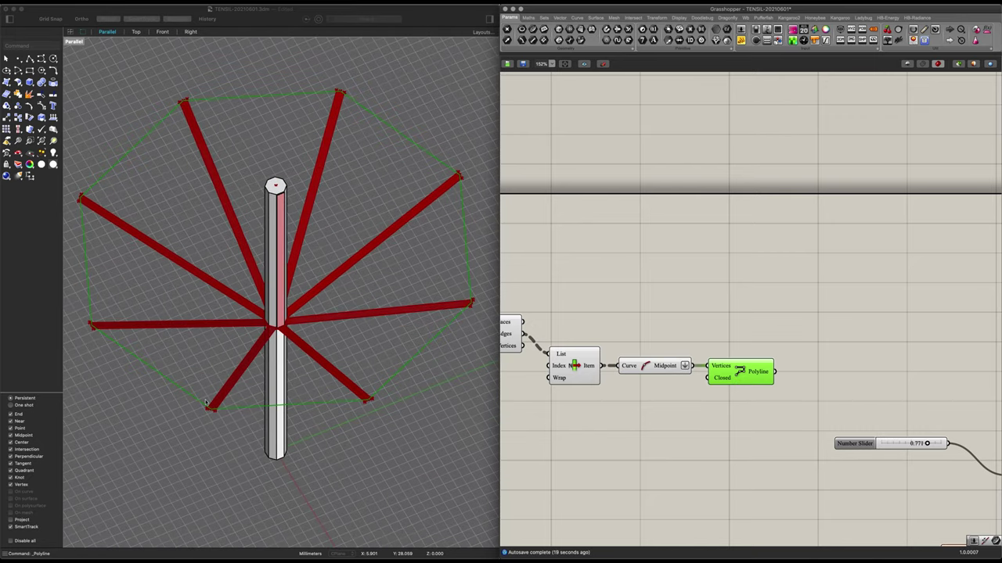
pyautogui.moveTo(206, 402); pyautogui.dragTo(311, 375, button='right')
pyautogui.scroll(-4, 308, 375)
pyautogui.click(770, 468)
pyautogui.moveTo(772, 466); pyautogui.dragTo(662, 420, button='right')
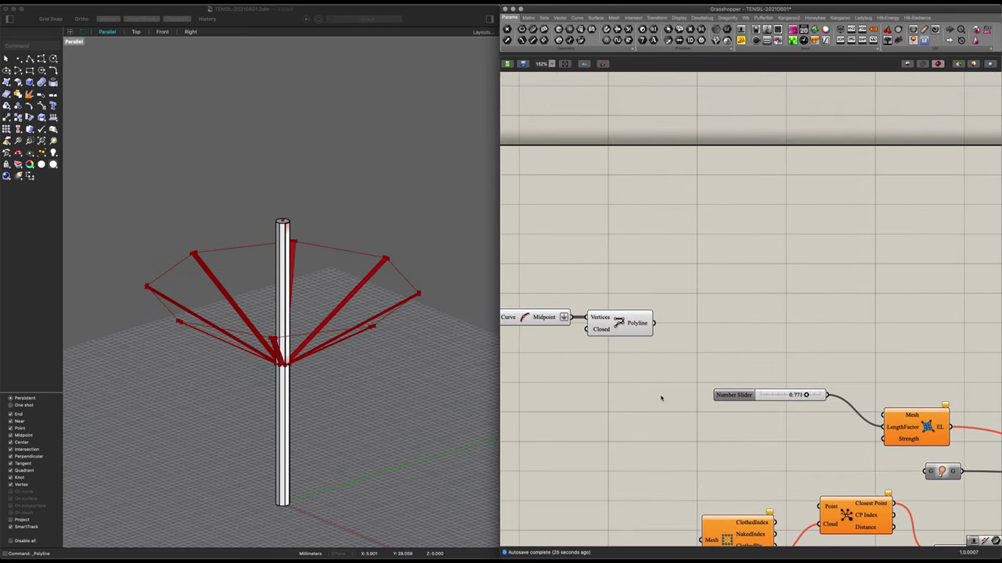
pyautogui.doubleClick(703, 303)
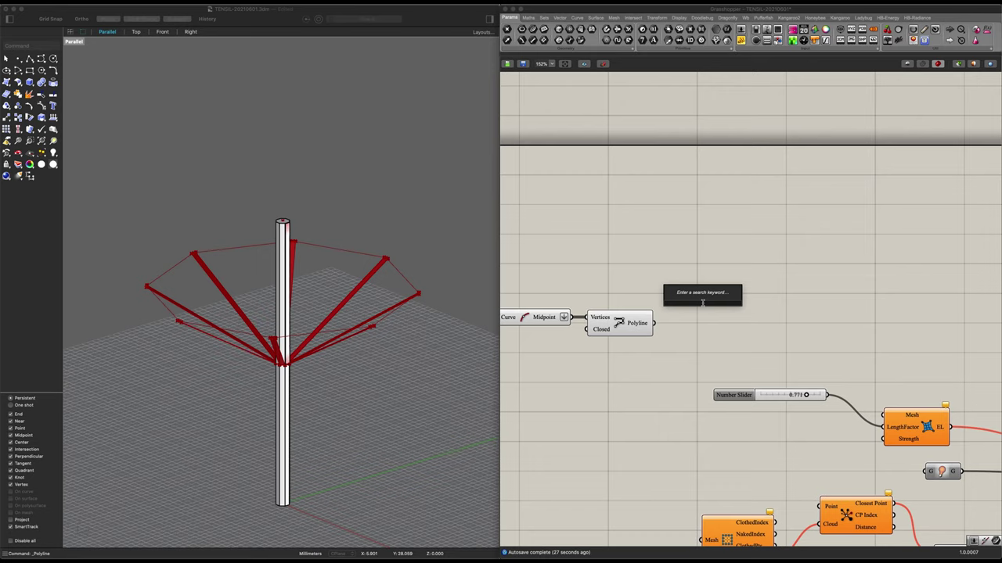
pyautogui.write('boundi')
pyautogui.press('Return')
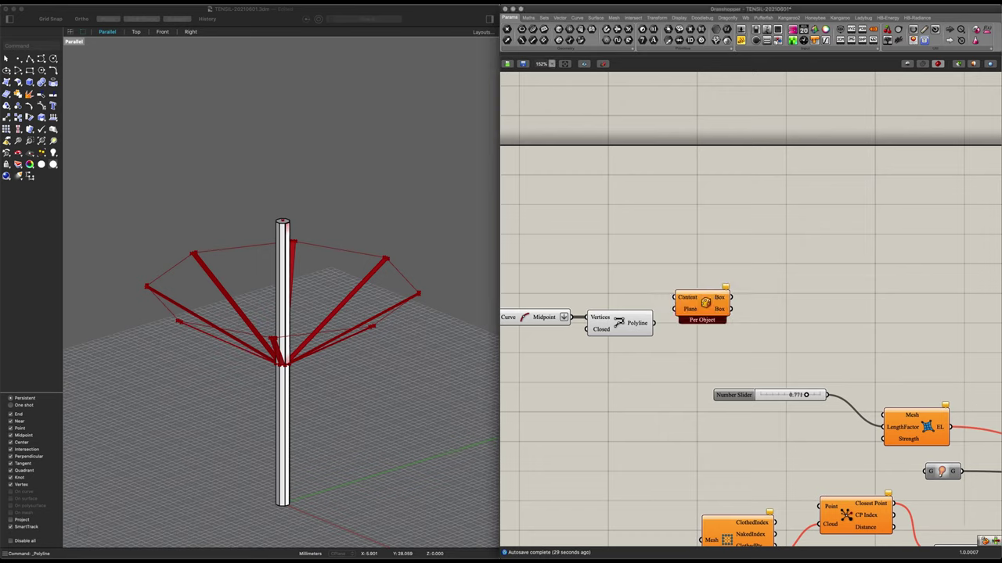
pyautogui.hotkey('ctrl', 'z')
# Add a Boundary Surfaces component aligned with PolyLine and wire the Polyline output to its Edges input.
pyautogui.doubleClick(703, 313)
pyautogui.write('bound')
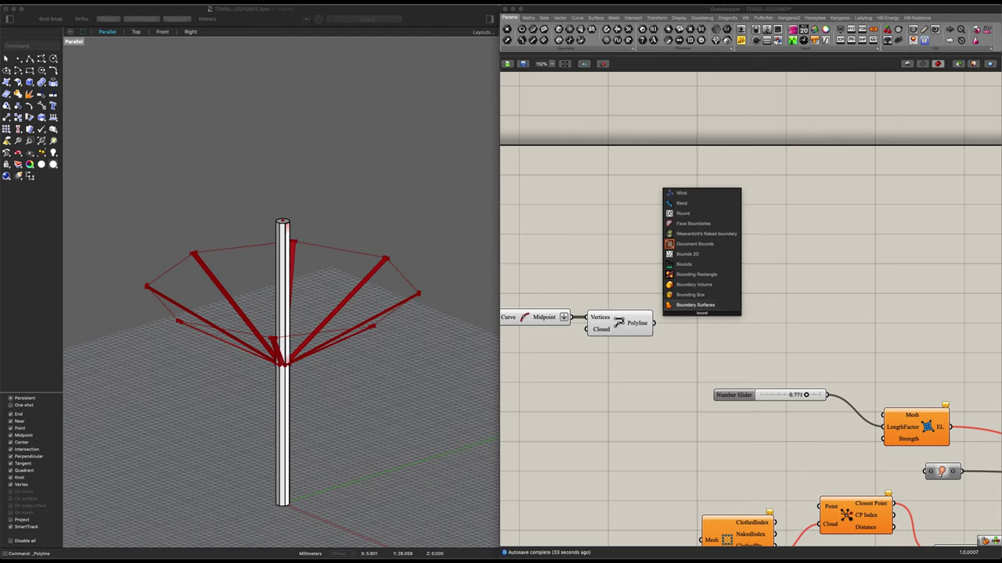
pyautogui.press('Return')
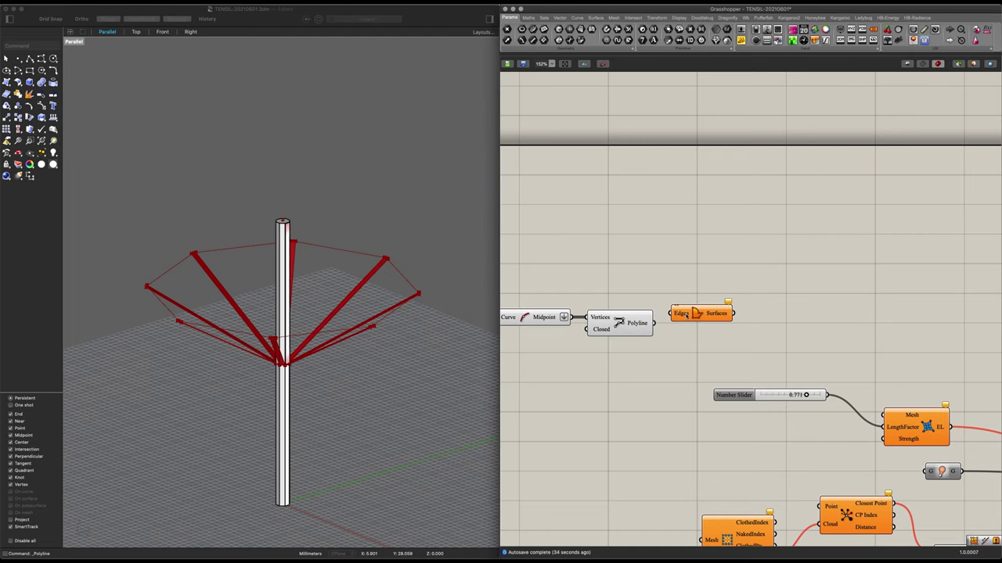
pyautogui.moveTo(654, 323); pyautogui.dragTo(702, 323)
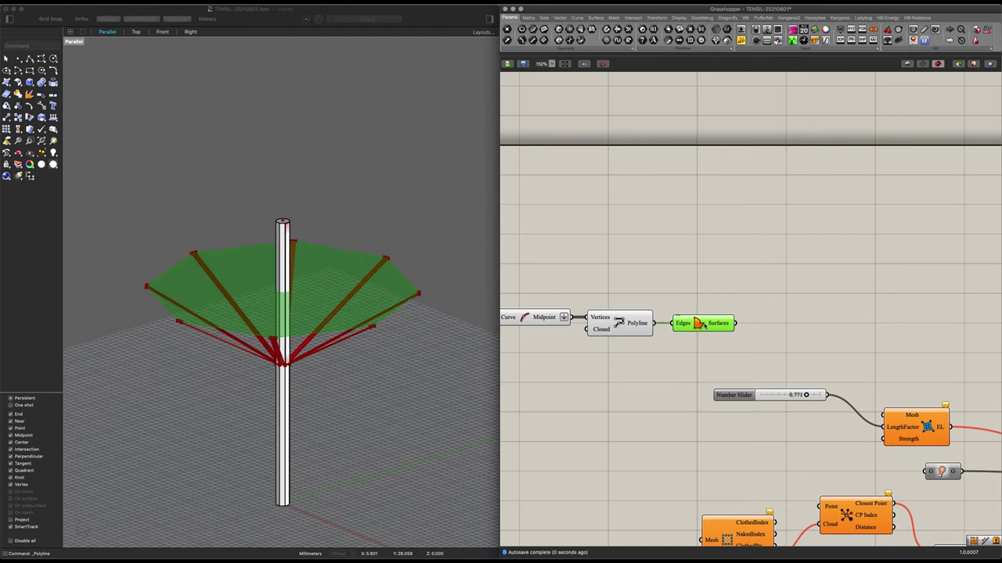
# Move the existing Kangaroo component cluster farther from Boundary Surfaces to free up canvas space.
pyautogui.moveTo(694, 356); pyautogui.dragTo(701, 347, button='right')
pyautogui.scroll(-3, 701, 347)
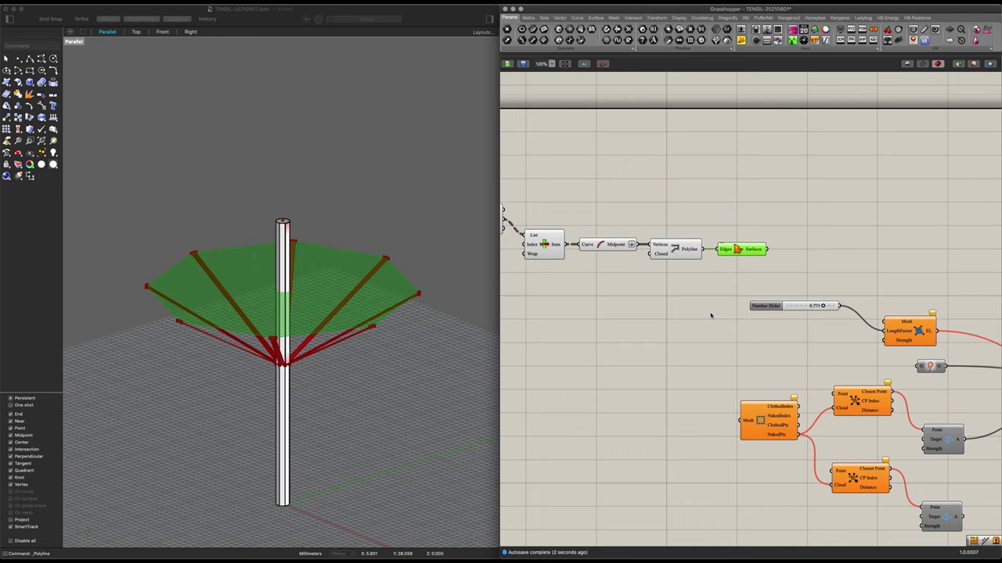
pyautogui.scroll(-4, 710, 316)
pyautogui.moveTo(956, 458); pyautogui.dragTo(665, 292)
pyautogui.moveTo(691, 372); pyautogui.dragTo(780, 364)
pyautogui.click(716, 391)
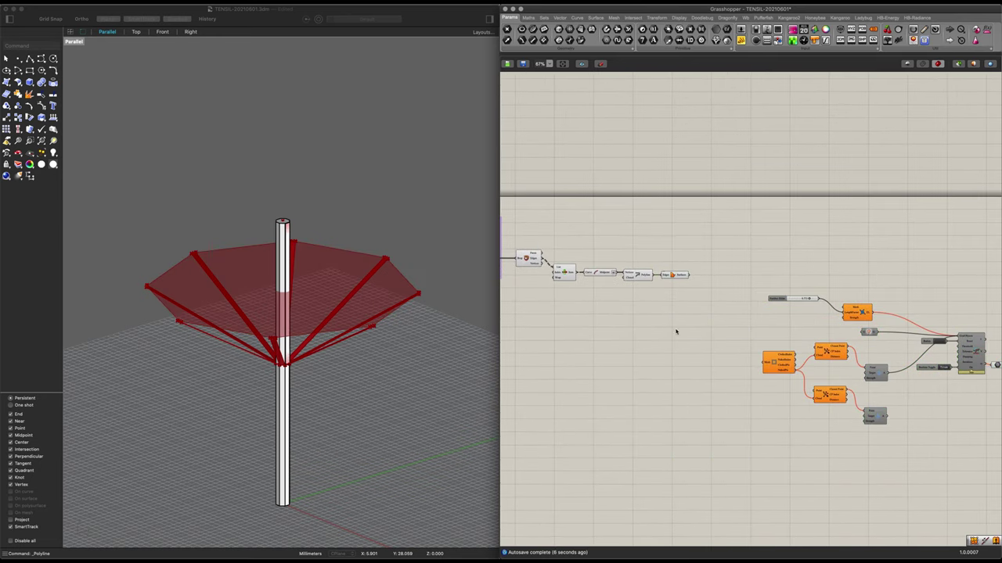
# Add a Mesh Surface component below Boundary Surfaces.
pyautogui.scroll(3, 677, 331)
pyautogui.moveTo(677, 314); pyautogui.dragTo(748, 340, button='right')
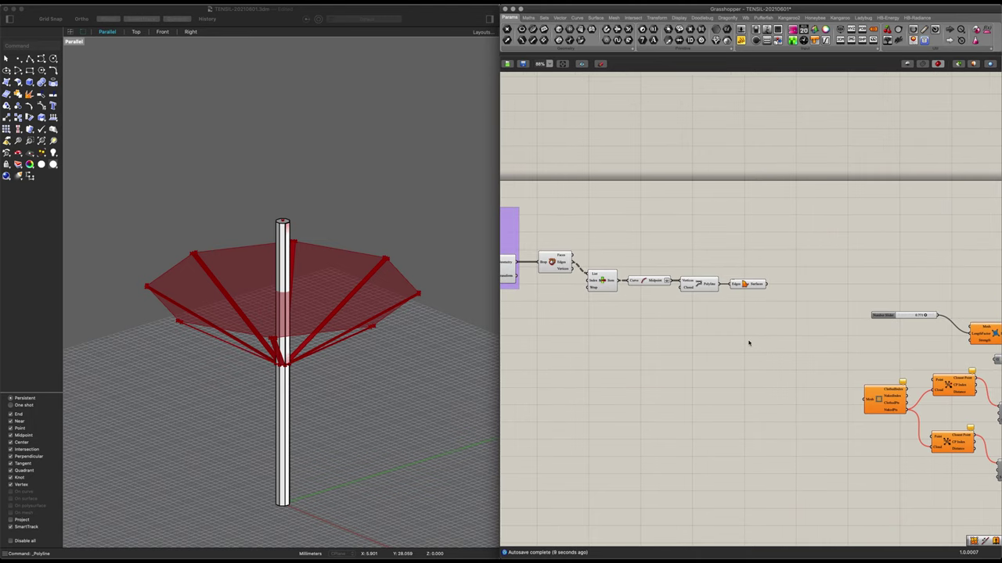
pyautogui.doubleClick(748, 343)
pyautogui.write('surface')
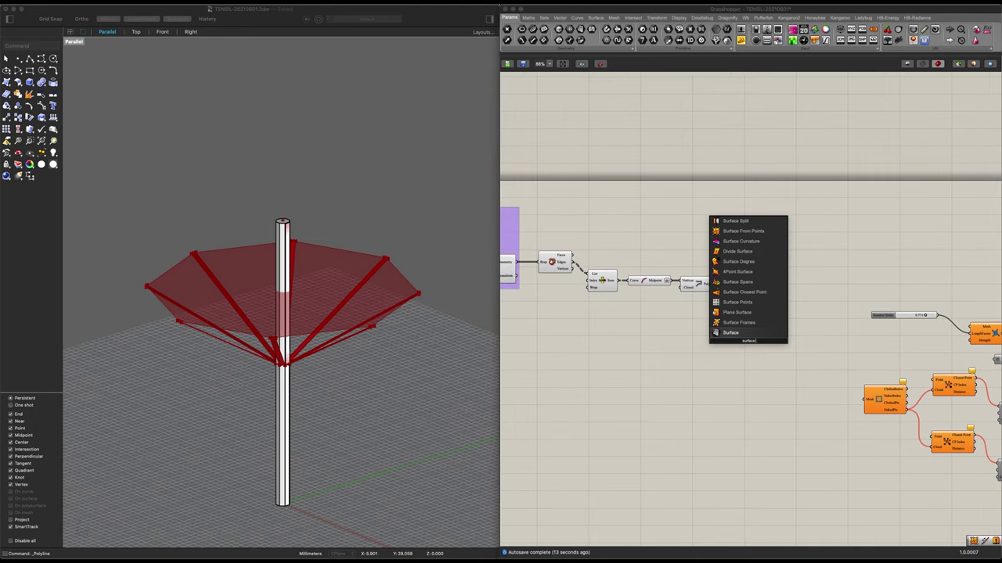
pyautogui.write('mesh')
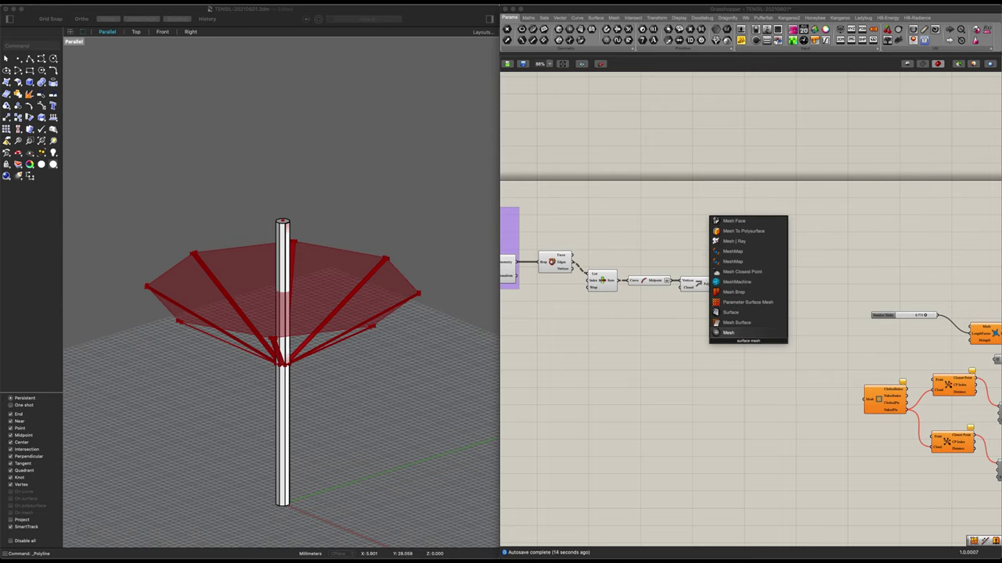
pyautogui.click(736, 323)
pyautogui.scroll(3, 767, 301)
pyautogui.scroll(1, 767, 301)
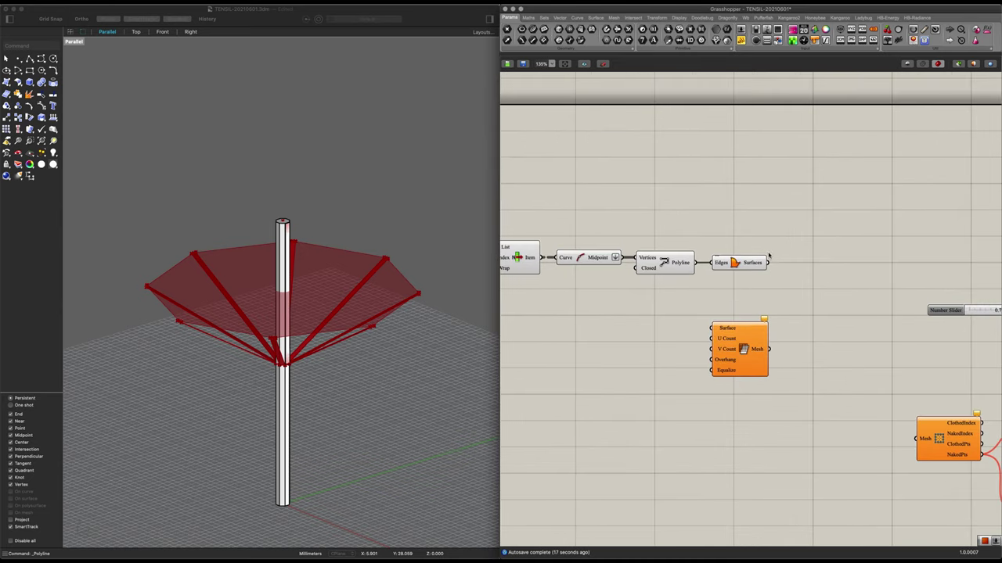
# Wire the Surfaces output of Boundary Surfaces to Mesh Surface's Surface input and shift Mesh Surface farther along the graph.
pyautogui.moveTo(770, 263); pyautogui.dragTo(788, 337)
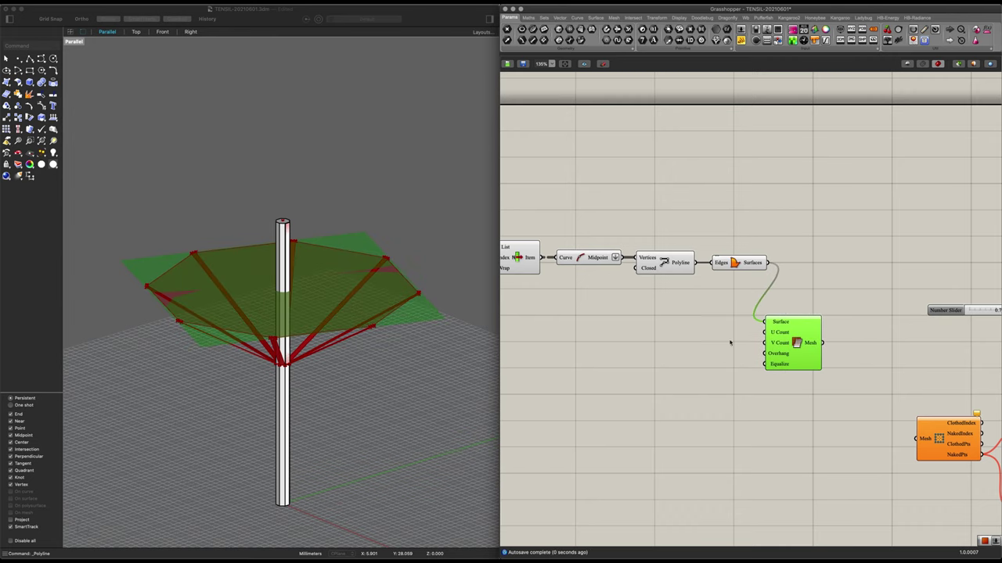
pyautogui.moveTo(335, 304)
pyautogui.mouseDown(button='right')
pyautogui.moveTo(383, 348)
pyautogui.moveTo(337, 312)
pyautogui.mouseUp(button='right')
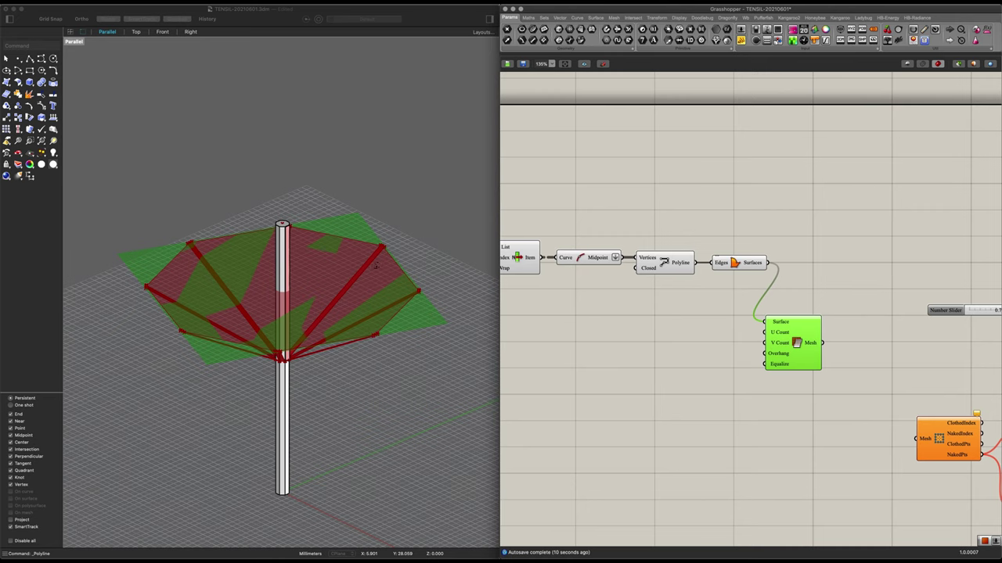
pyautogui.moveTo(375, 266); pyautogui.dragTo(377, 284, button='right')
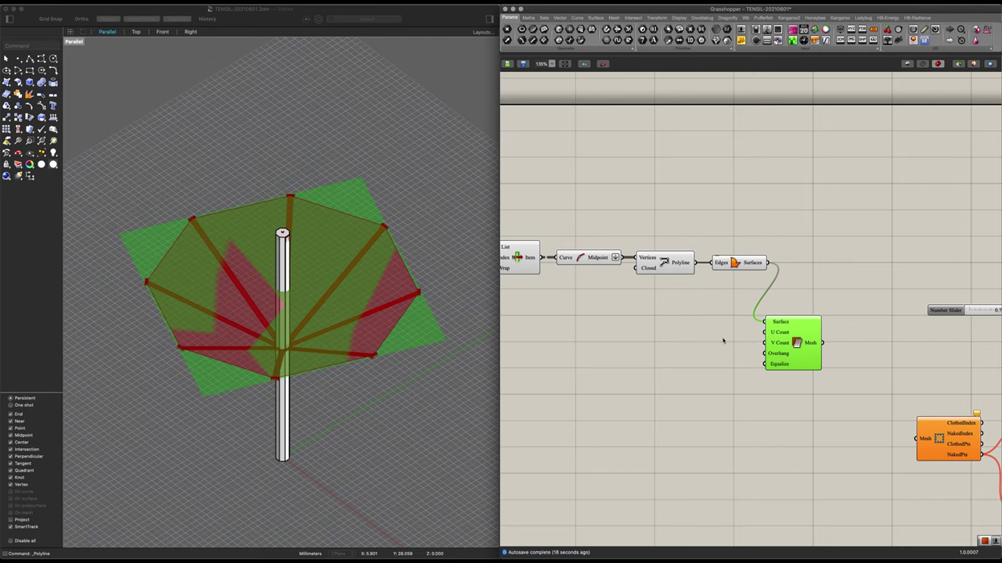
# Add a Multiplication component before Mesh Surface and wire its Result to both the U Count and V Count inputs.
pyautogui.doubleClick(716, 342)
pyautogui.write('*')
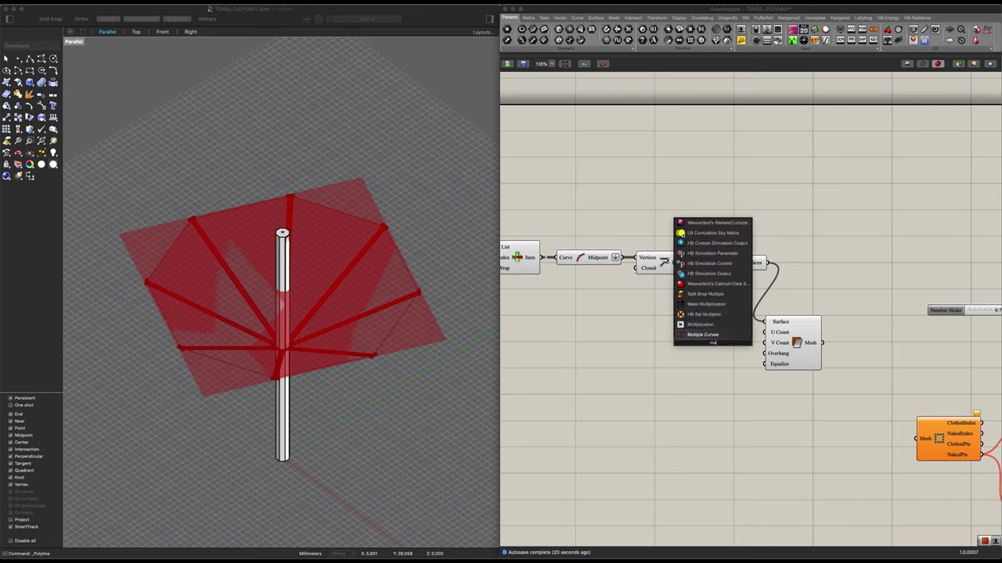
pyautogui.press('Return')
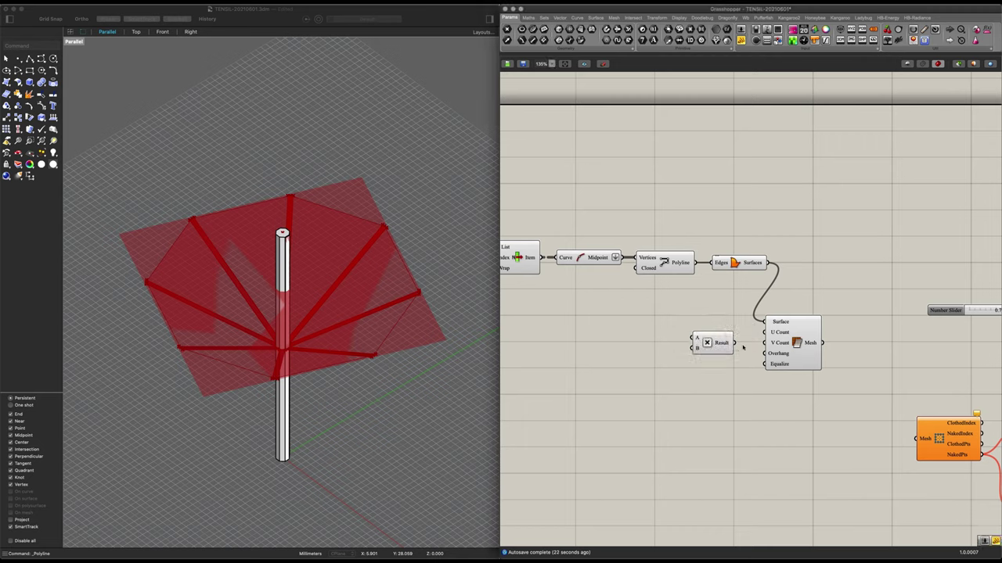
pyautogui.moveTo(734, 343); pyautogui.dragTo(764, 345)
pyautogui.moveTo(721, 346); pyautogui.dragTo(733, 340)
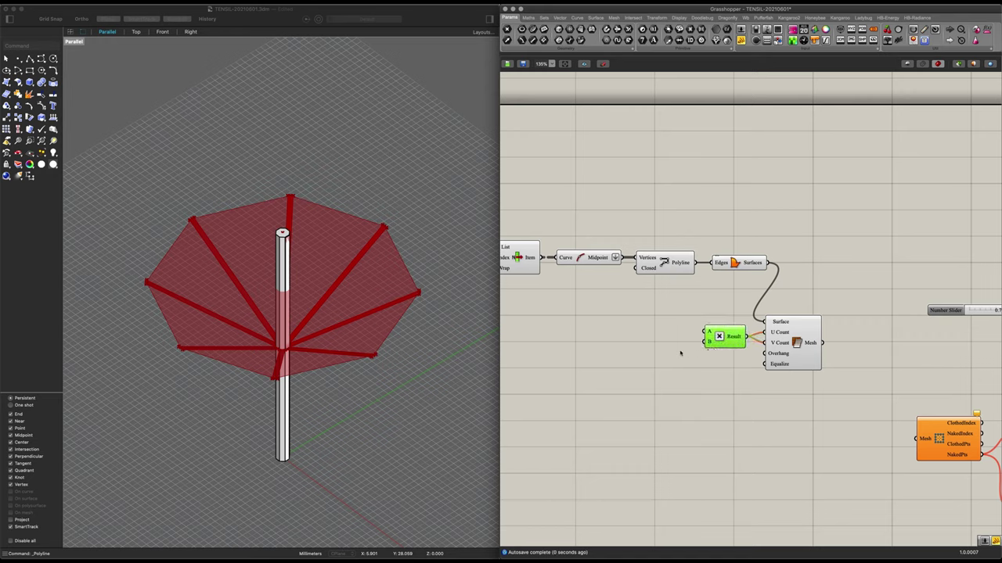
# Add a number slider created from 10, wire it to the Multiplication's B input and set it to 2.
pyautogui.doubleClick(675, 351)
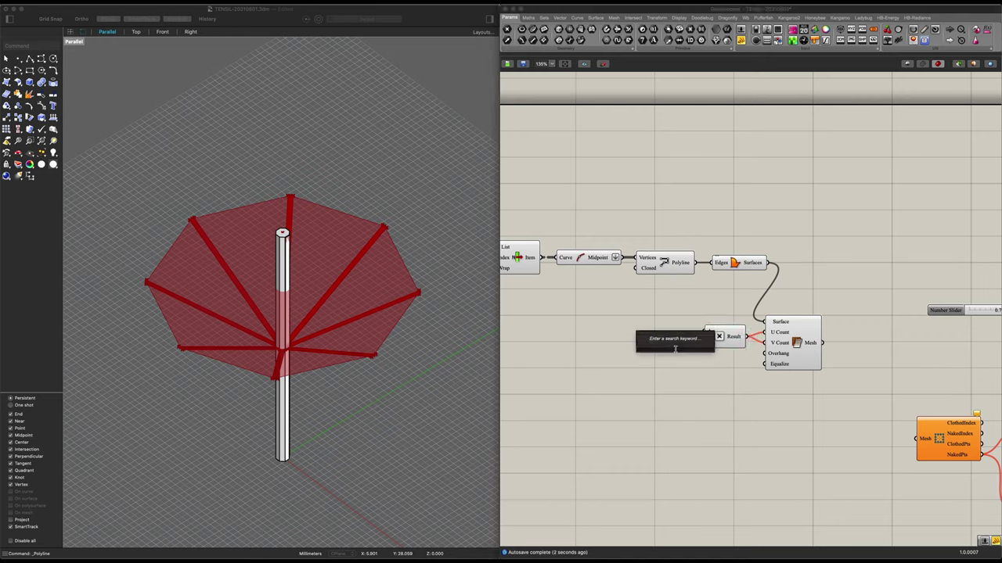
pyautogui.write('10')
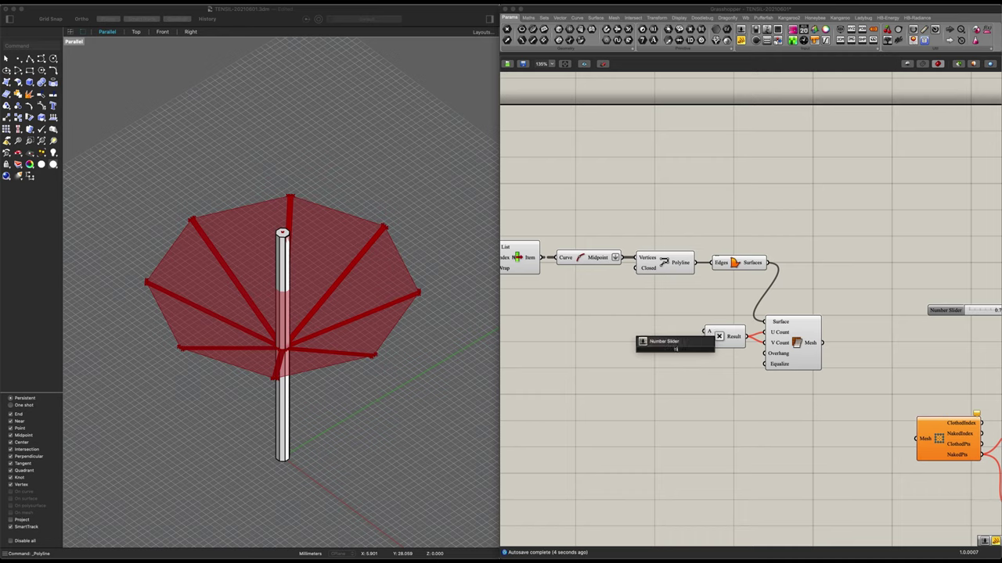
pyautogui.press('Return')
pyautogui.moveTo(678, 351); pyautogui.dragTo(629, 348)
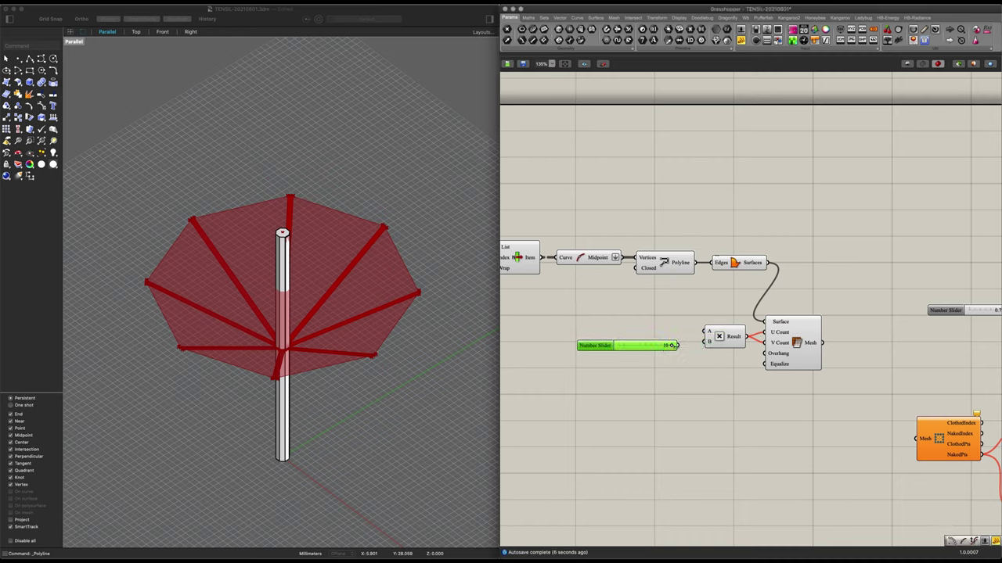
pyautogui.moveTo(705, 342); pyautogui.dragTo(628, 347)
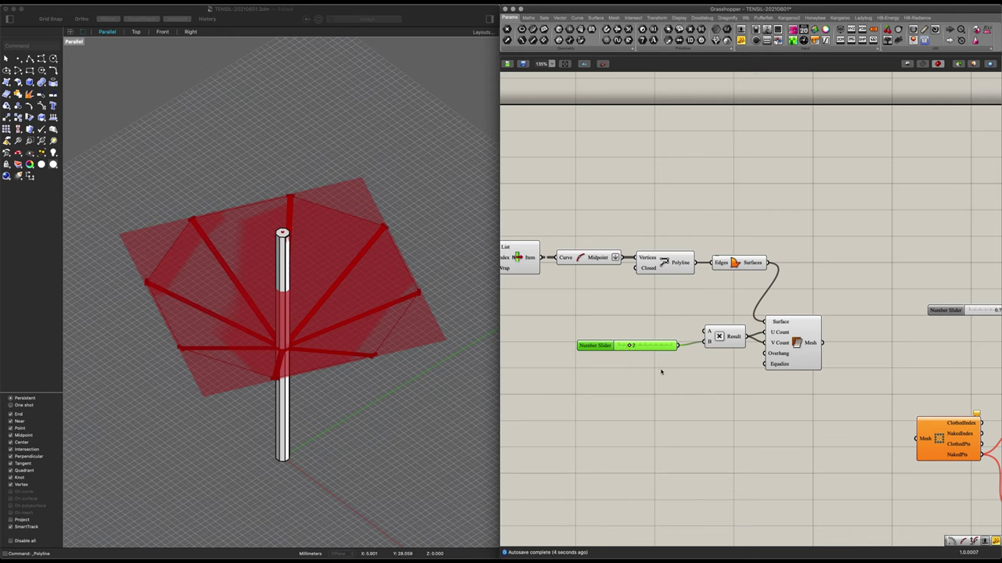
# Add a Panel above the slider, wire it to the Multiplication's A input, and preview the resulting Mesh Surface.
pyautogui.doubleClick(658, 304)
pyautogui.write('panel')
pyautogui.press('Return')
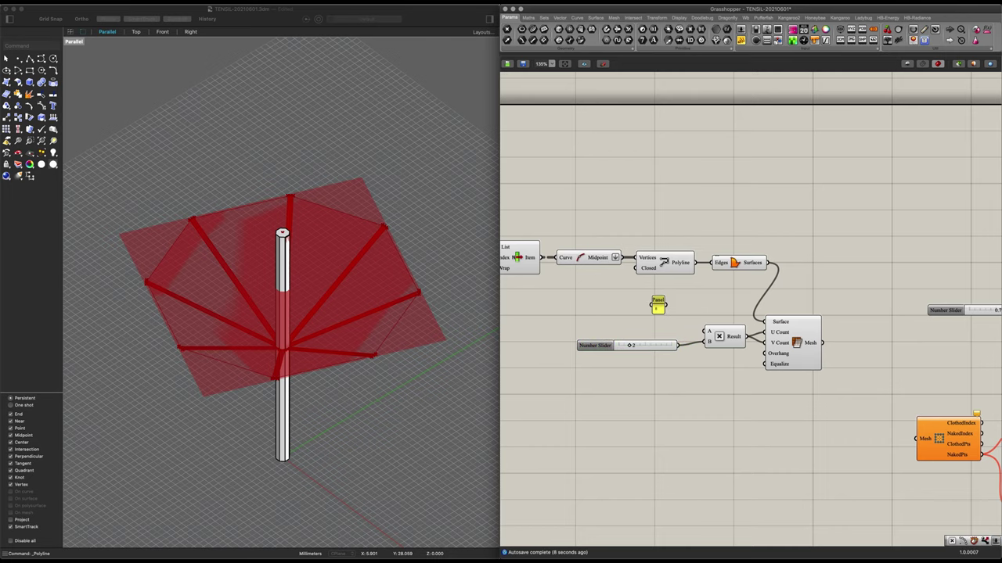
pyautogui.moveTo(667, 307); pyautogui.dragTo(705, 331)
pyautogui.moveTo(651, 310)
pyautogui.mouseDown()
pyautogui.moveTo(640, 308)
pyautogui.moveTo(667, 310)
pyautogui.mouseUp()
pyautogui.click(735, 342)
pyautogui.click(800, 346)
pyautogui.moveTo(379, 396)
pyautogui.mouseDown(button='right')
pyautogui.moveTo(394, 358)
pyautogui.moveTo(396, 395)
pyautogui.mouseUp(button='right')
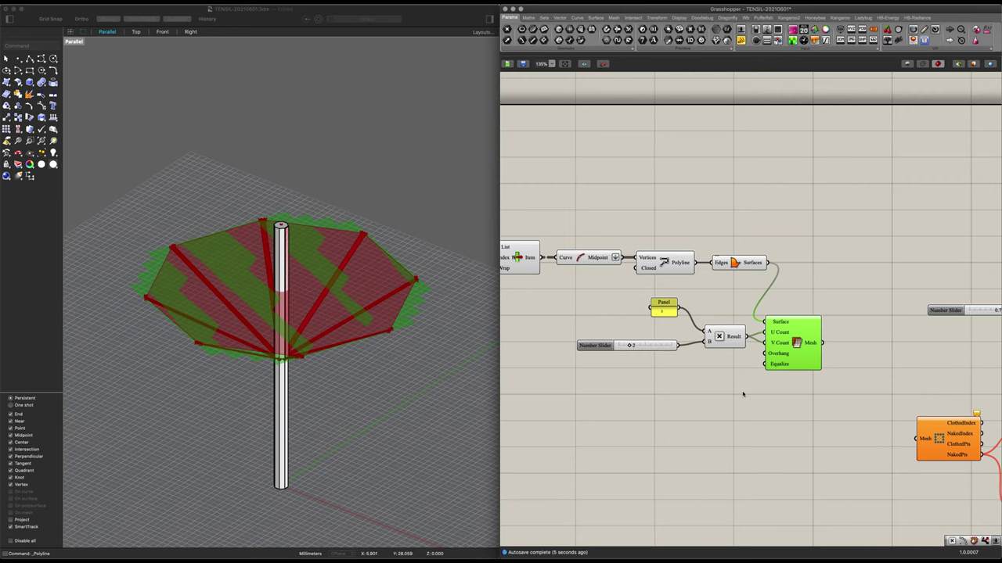
# Wire the Mesh Surface output to the Mesh inputs of the LengthFactor goal and the naked-vertices component.
pyautogui.moveTo(823, 386); pyautogui.dragTo(626, 361, button='right')
pyautogui.moveTo(608, 292); pyautogui.dragTo(877, 279)
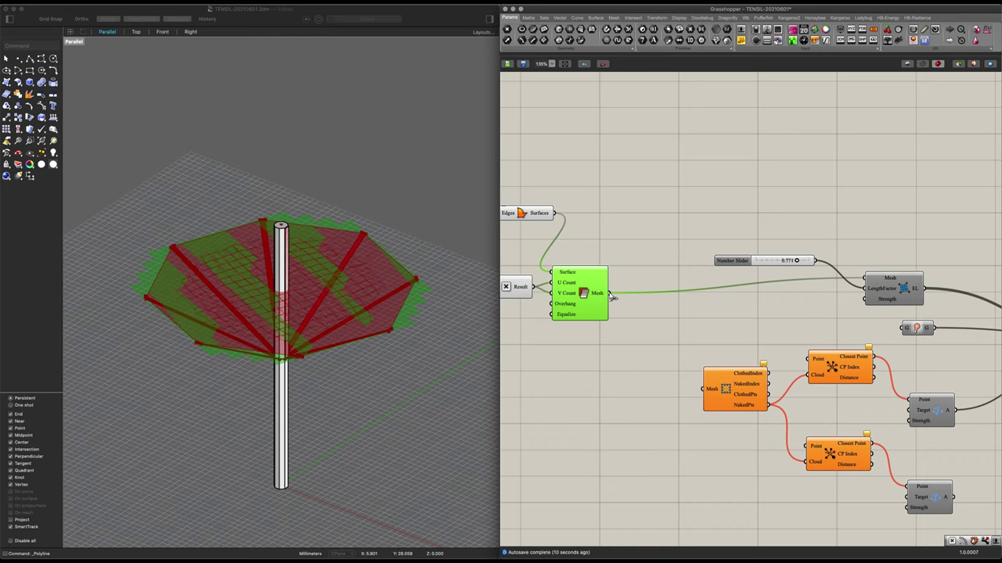
pyautogui.moveTo(608, 293); pyautogui.dragTo(699, 389)
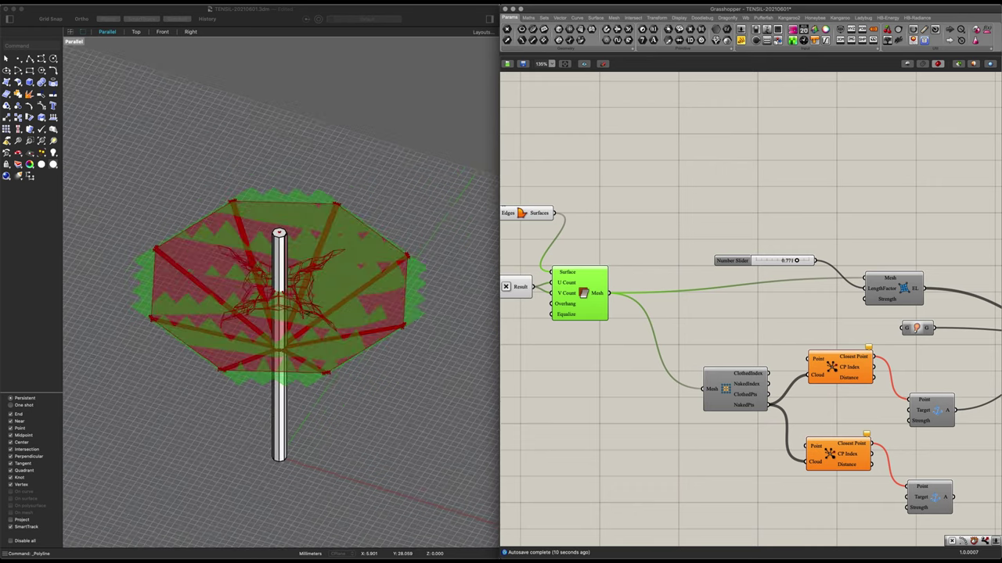
pyautogui.moveTo(278, 268); pyautogui.dragTo(440, 315, button='right')
pyautogui.click(578, 362)
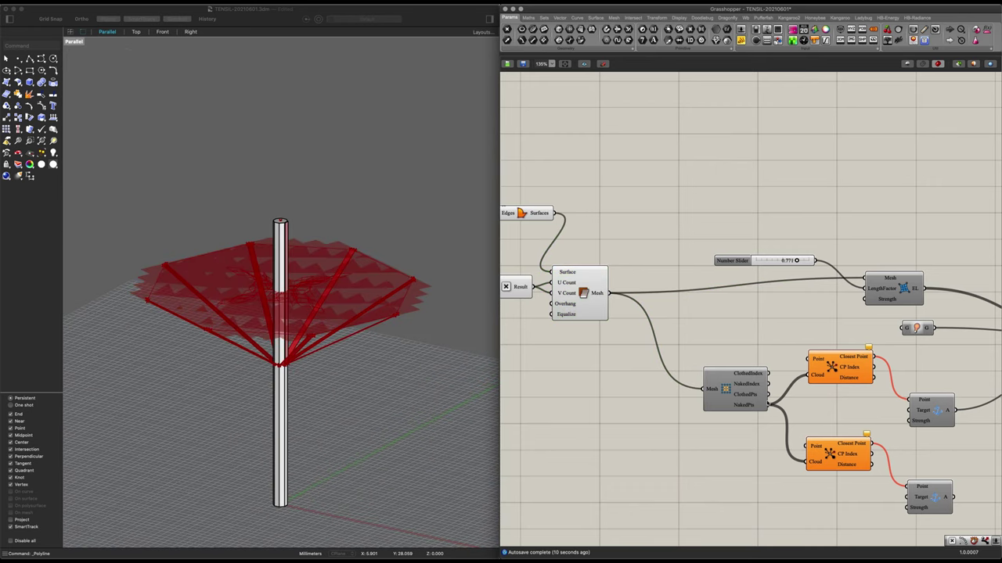
# Wire the Mesh Surface output to the G input of the small Kangaroo component, and move the naked-vertices component closer to Mesh Surface.
pyautogui.moveTo(565, 354); pyautogui.dragTo(751, 394, button='right')
pyautogui.scroll(-3, 707, 357)
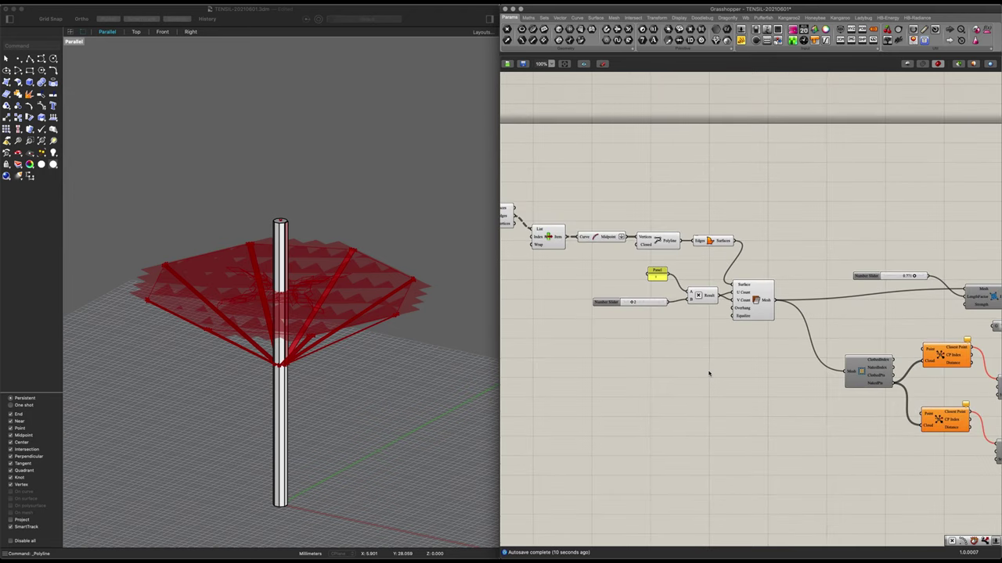
pyautogui.moveTo(723, 368); pyautogui.dragTo(629, 371, button='right')
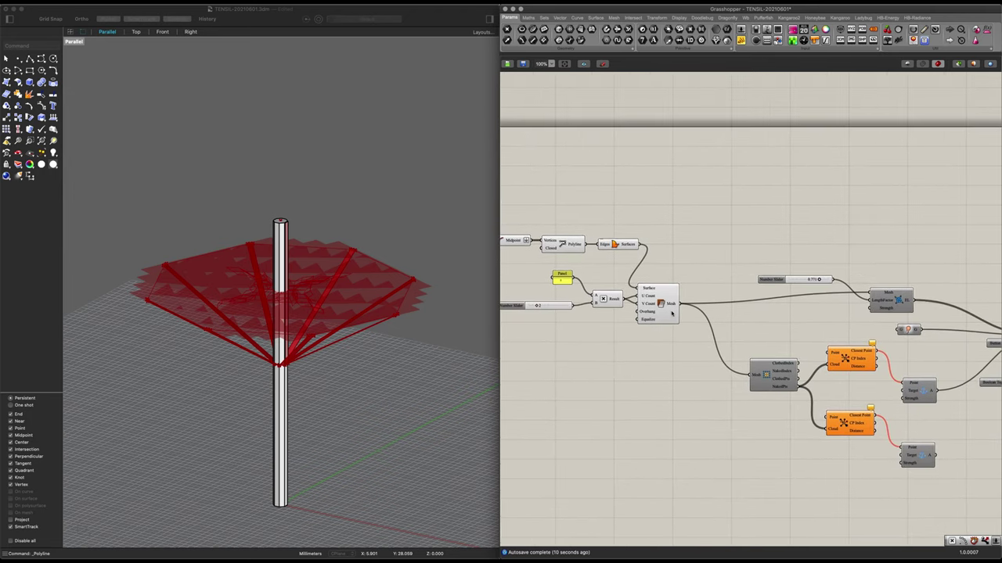
pyautogui.moveTo(678, 304); pyautogui.dragTo(900, 329)
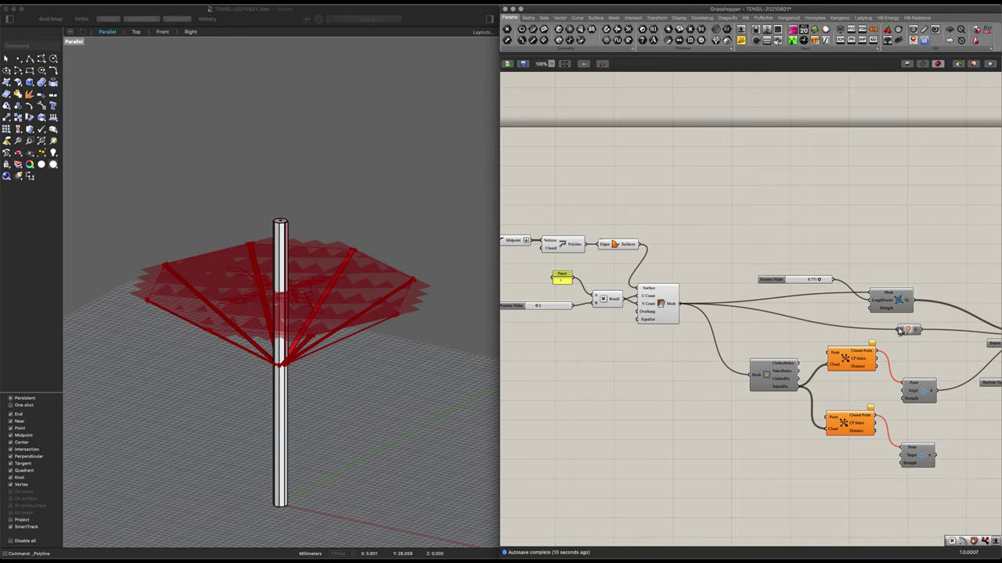
pyautogui.moveTo(775, 382); pyautogui.dragTo(814, 382, button='right')
pyautogui.moveTo(814, 382); pyautogui.dragTo(774, 371)
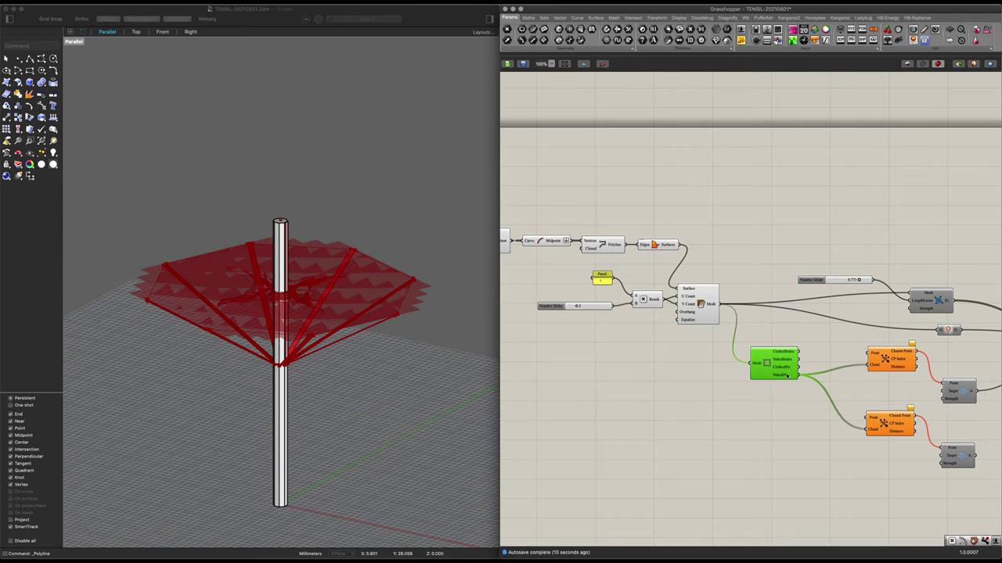
# Turn off the preview of all components from the umbrella structure group through Mesh Surface.
pyautogui.hscroll(-10, 834, 420)
pyautogui.scroll(3, 835, 421)
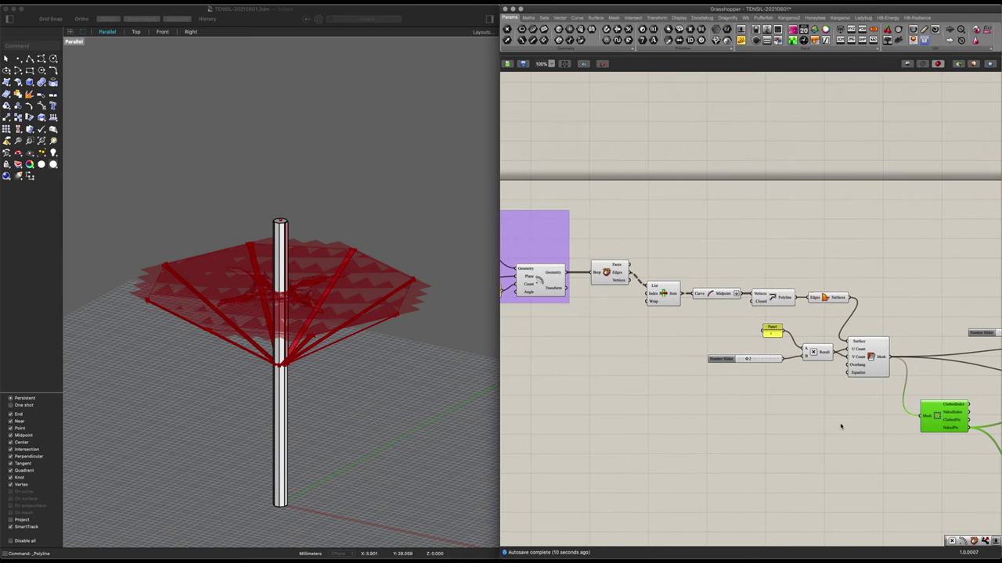
pyautogui.scroll(-3, 841, 426)
pyautogui.moveTo(868, 420); pyautogui.dragTo(511, 259)
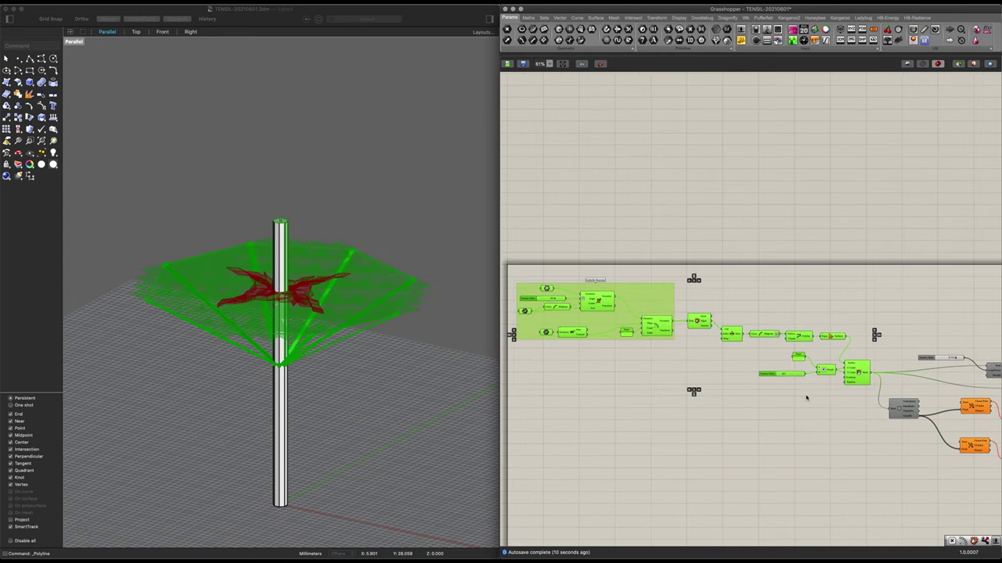
pyautogui.click(852, 408)
pyautogui.moveTo(832, 380); pyautogui.dragTo(756, 346, button='right')
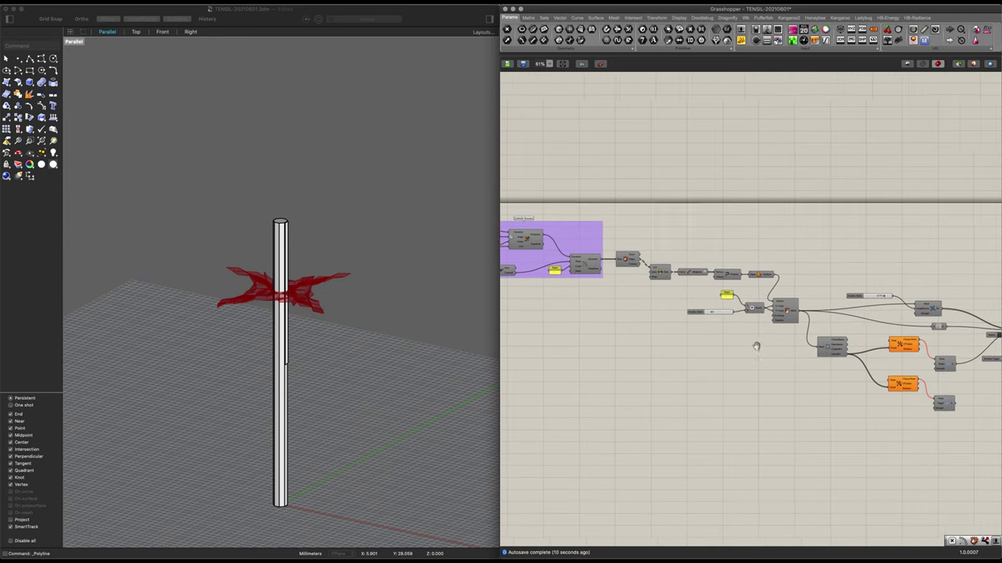
# Move the curve parameter feeding the Area component lower in the umbrella group and add an Explode component below the group.
pyautogui.moveTo(704, 375); pyautogui.dragTo(822, 379, button='right')
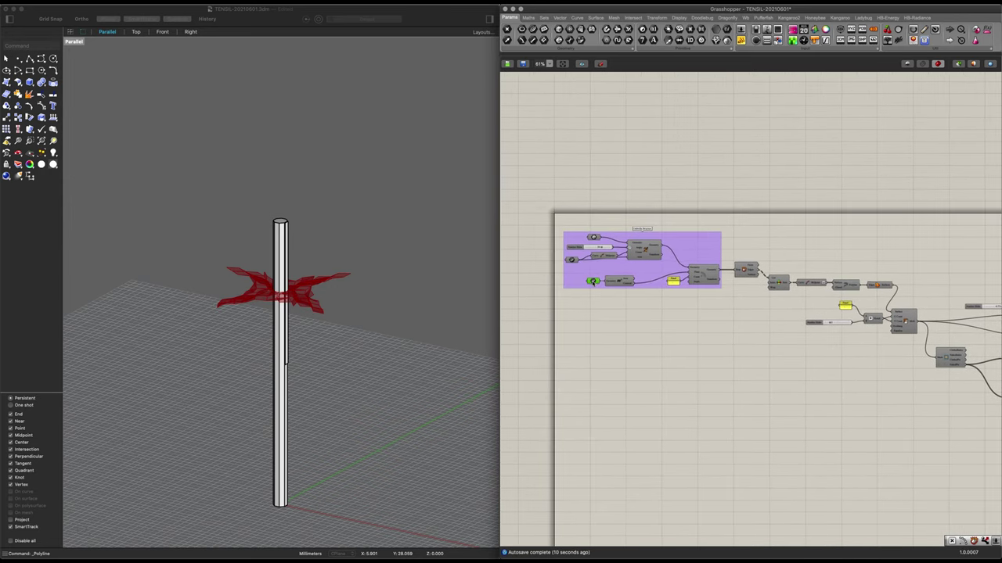
pyautogui.moveTo(593, 281); pyautogui.dragTo(585, 295)
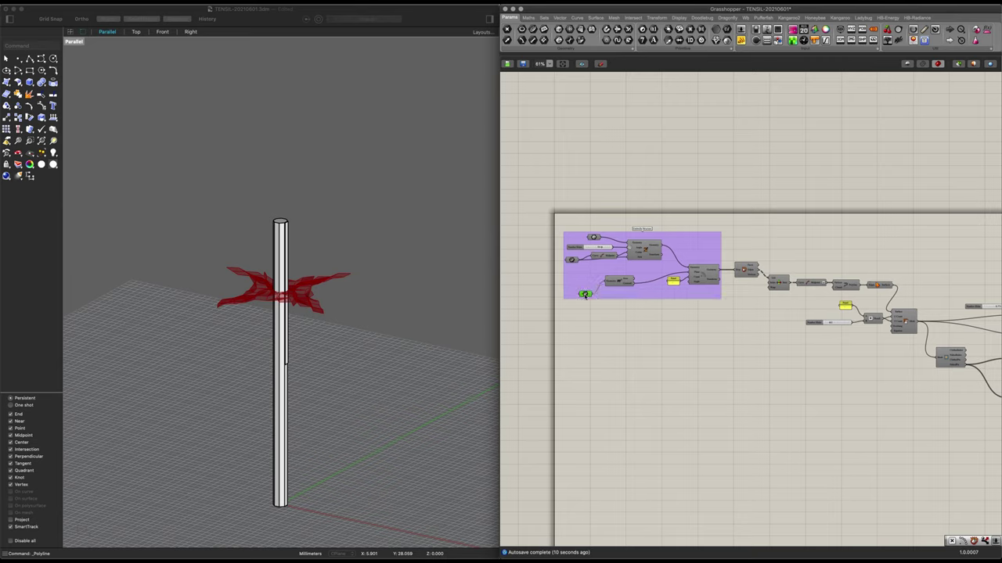
pyautogui.doubleClick(644, 349)
pyautogui.write('explode')
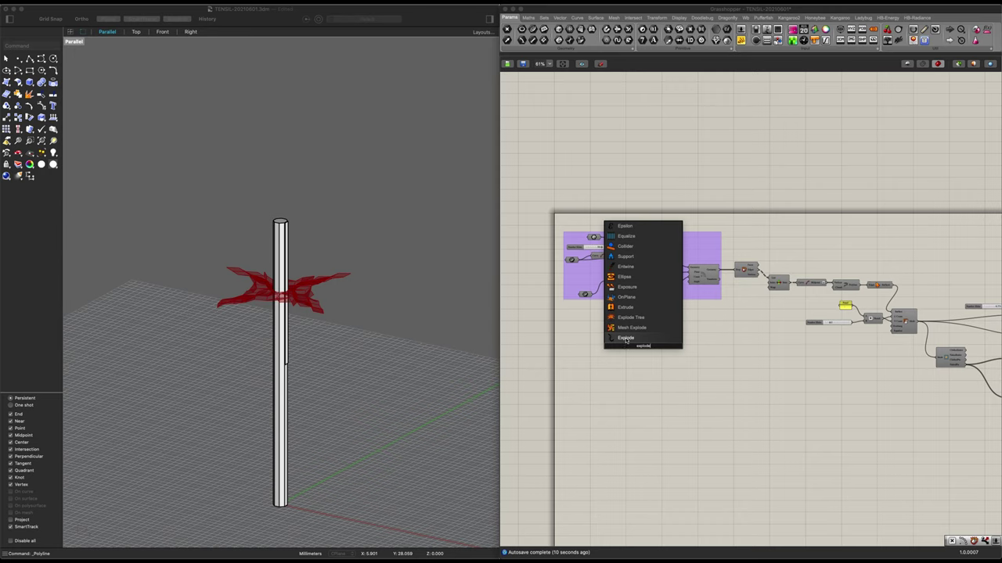
pyautogui.press('Return')
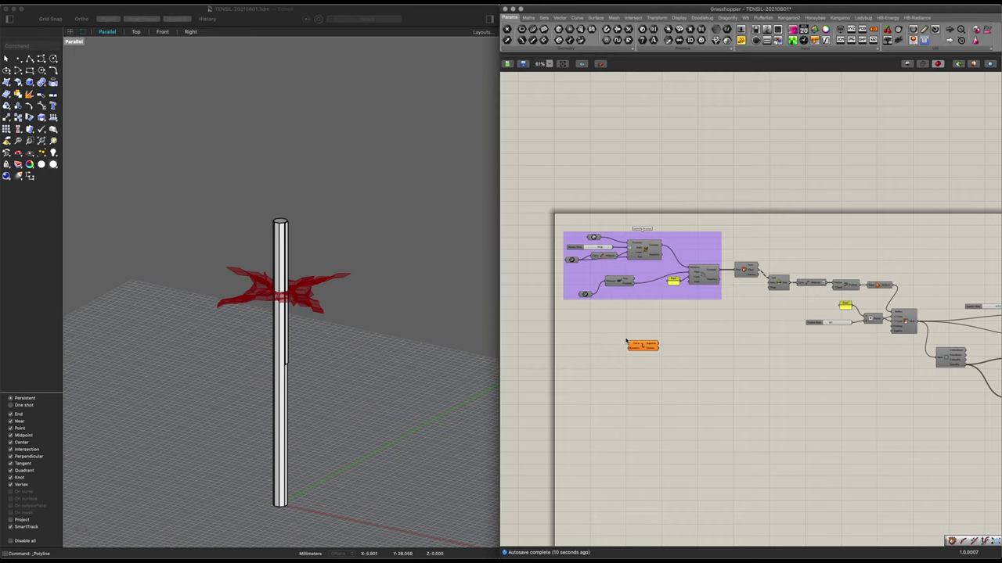
# Wire that curve parameter to Explode's Curve input and move Explode below the naked-vertices component.
pyautogui.scroll(-3, 593, 312)
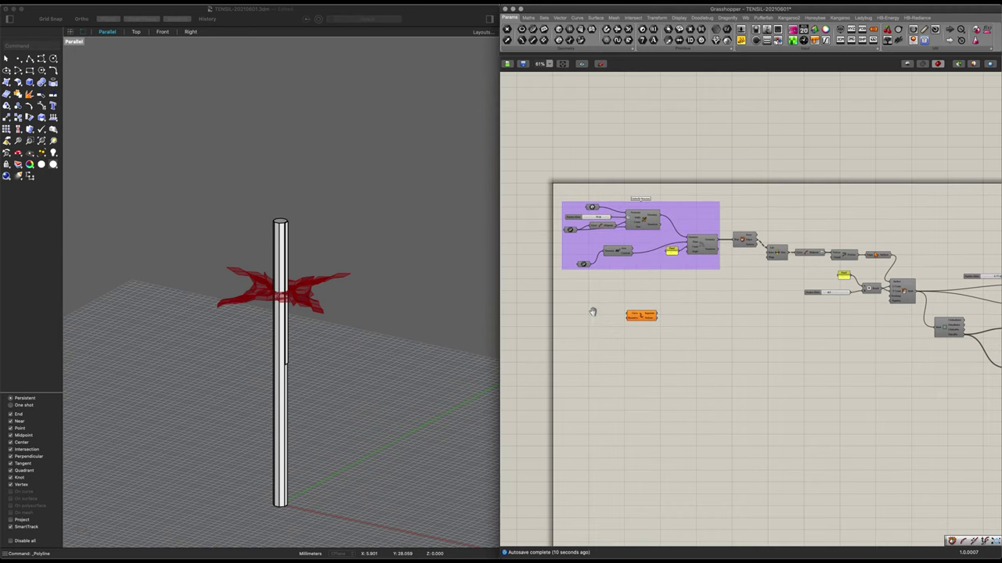
pyautogui.scroll(3, 594, 286)
pyautogui.rightClick(590, 256)
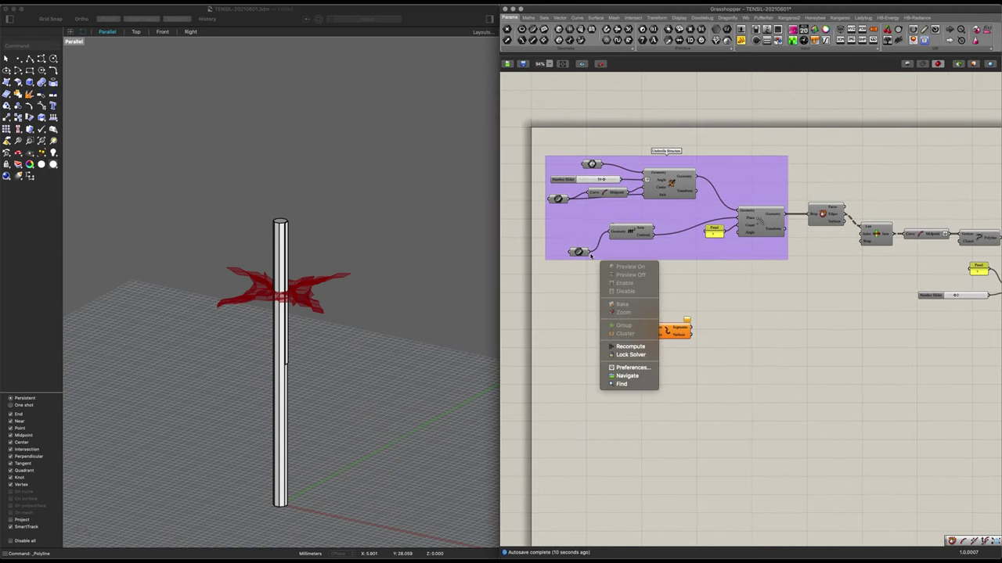
pyautogui.click(589, 252)
pyautogui.moveTo(589, 252); pyautogui.dragTo(647, 329)
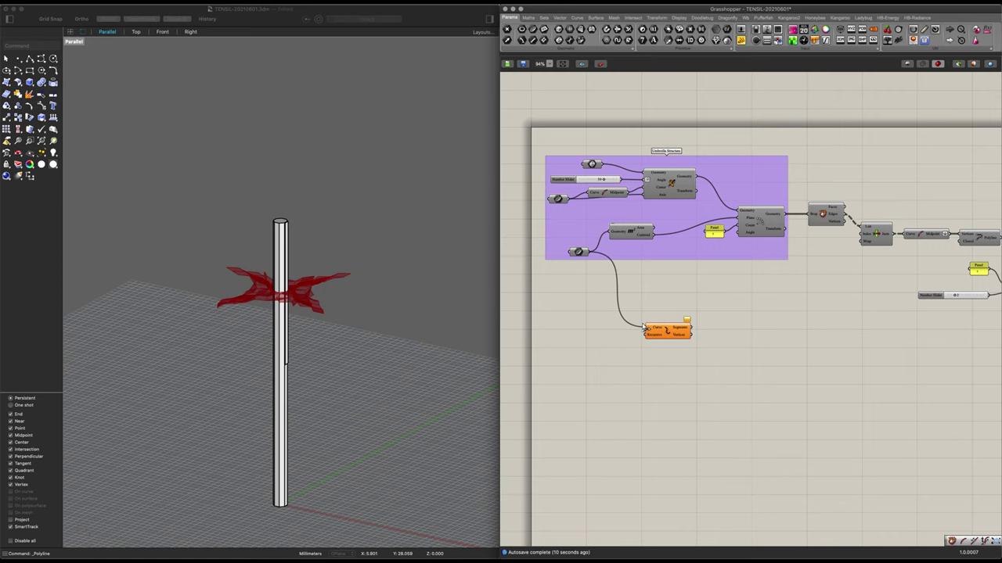
pyautogui.scroll(-3, 668, 399)
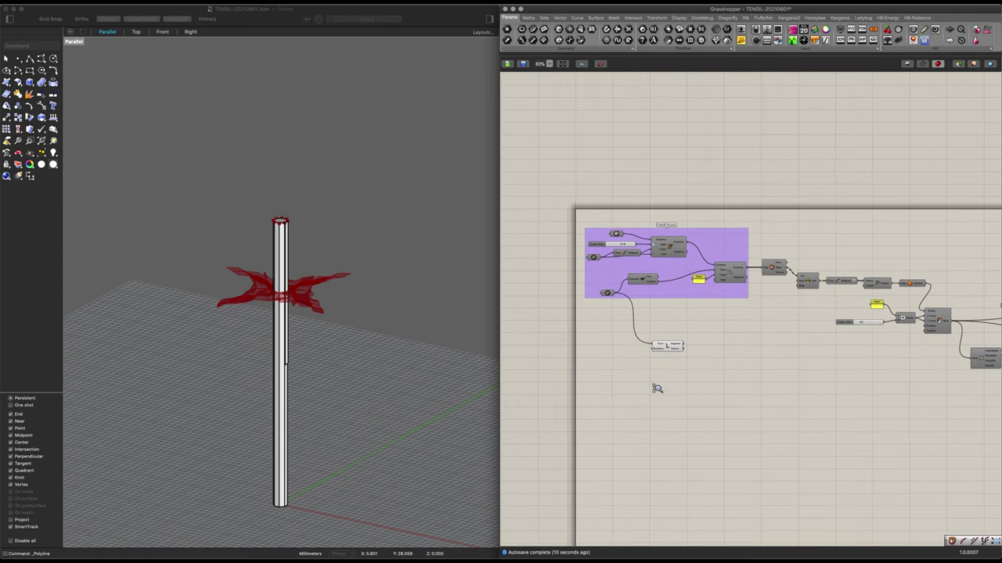
pyautogui.moveTo(716, 408); pyautogui.dragTo(563, 359, button='right')
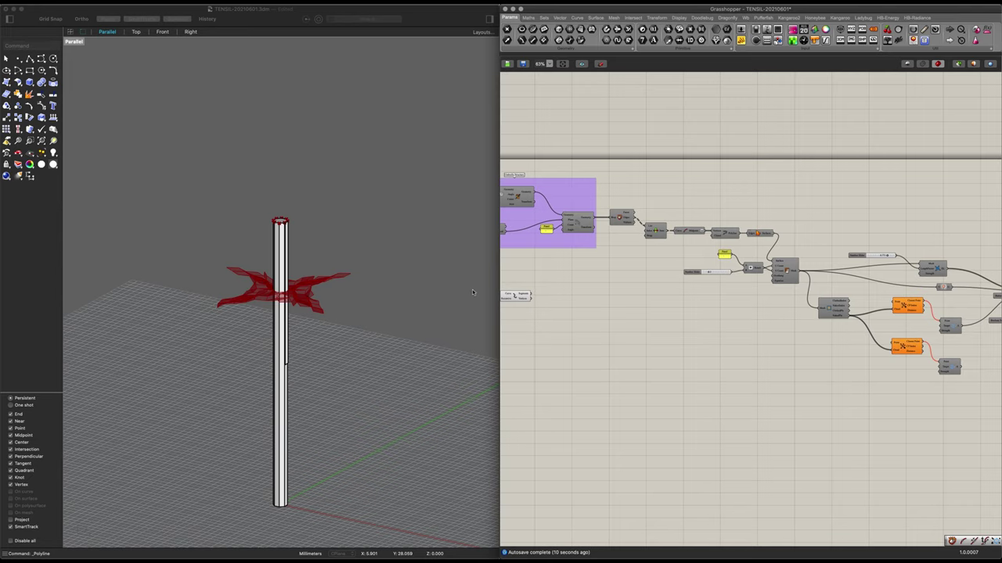
pyautogui.moveTo(525, 302); pyautogui.dragTo(799, 352)
# Add a removeDuplicatePts component between Explode and the lower Closest Point component.
pyautogui.scroll(4, 906, 345)
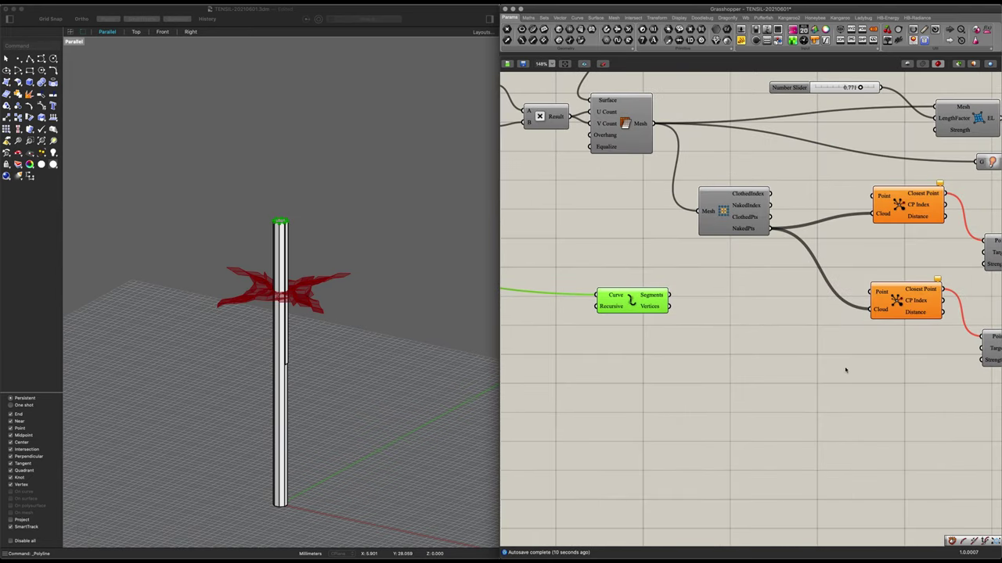
pyautogui.scroll(1, 812, 368)
pyautogui.click(719, 365)
pyautogui.doubleClick(719, 365)
pyautogui.write('re')
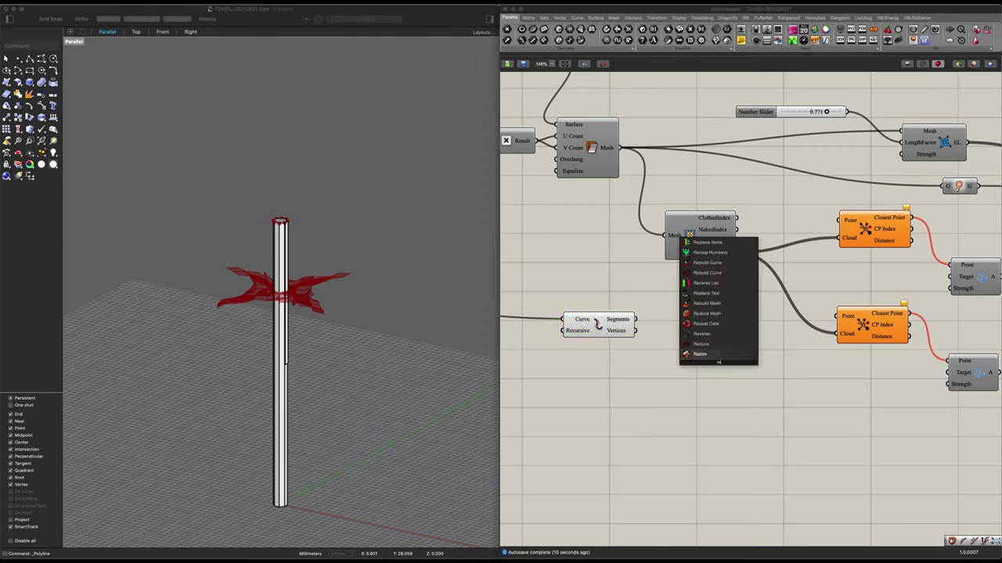
pyautogui.write('move')
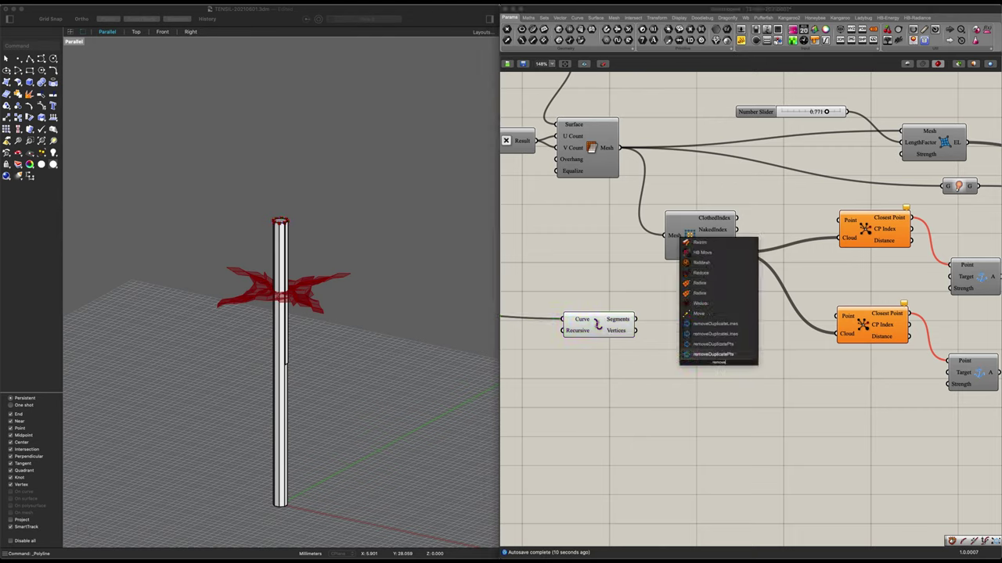
pyautogui.press('Return')
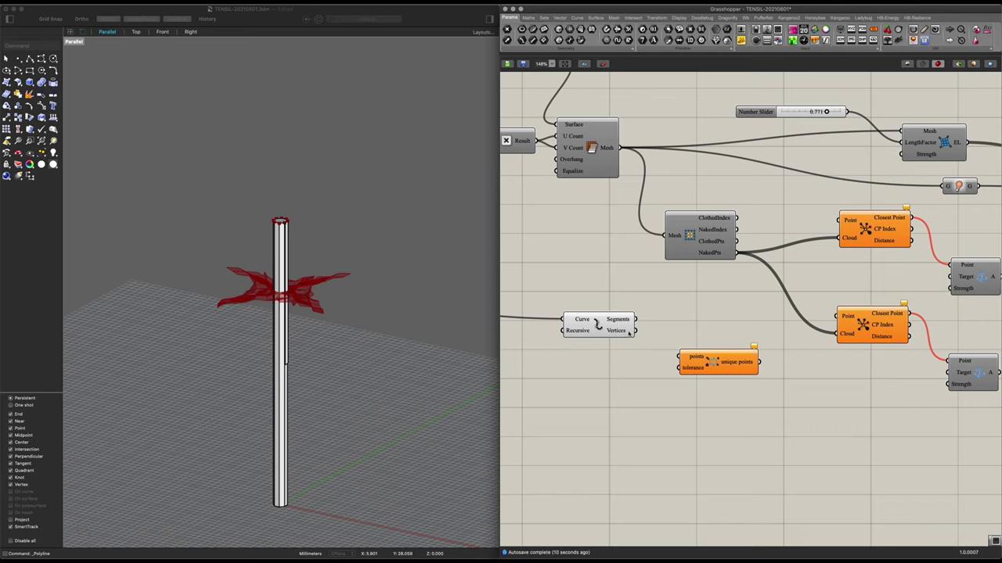
# Wire Explode's Vertices into removeDuplicatePts and its unique points into the lower Closest Point's Point input and the lower anchor's Target.
pyautogui.moveTo(636, 330); pyautogui.dragTo(677, 337)
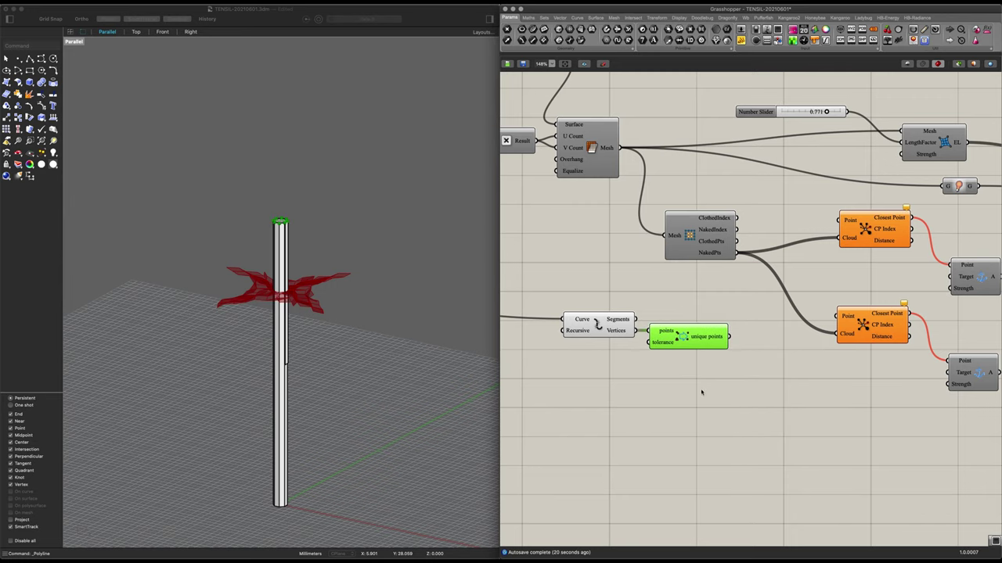
pyautogui.hscroll(3, 702, 392)
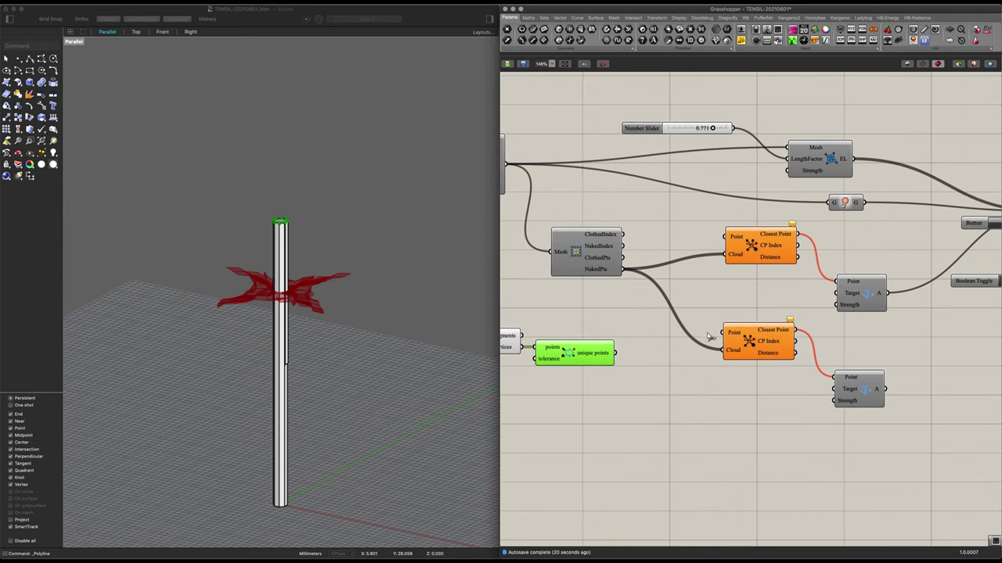
pyautogui.moveTo(722, 333); pyautogui.dragTo(832, 389)
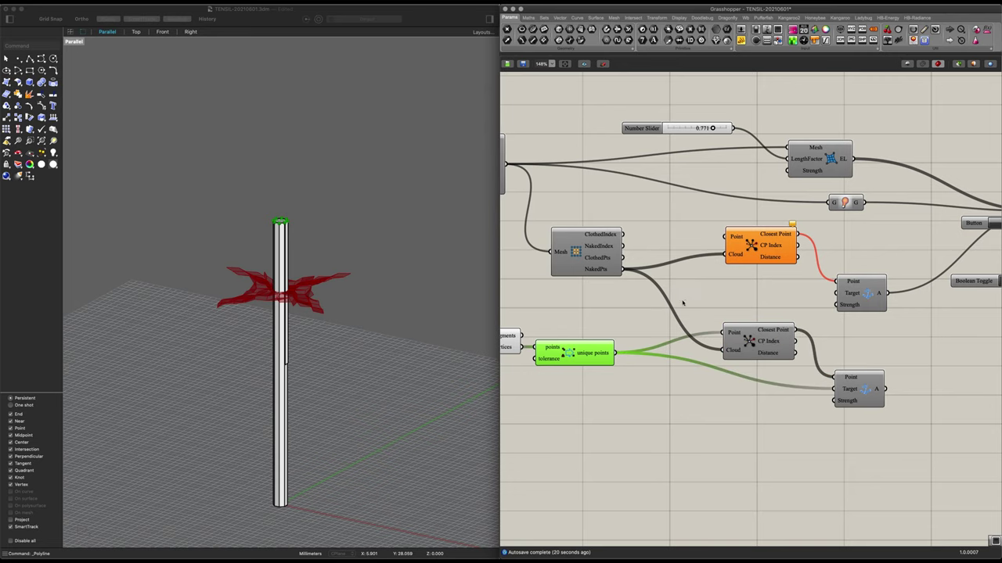
# Wire the Curve Midpoint component's output to the upper Closest Point's Point input and the upper anchor's Target.
pyautogui.moveTo(683, 302); pyautogui.dragTo(782, 375, button='right')
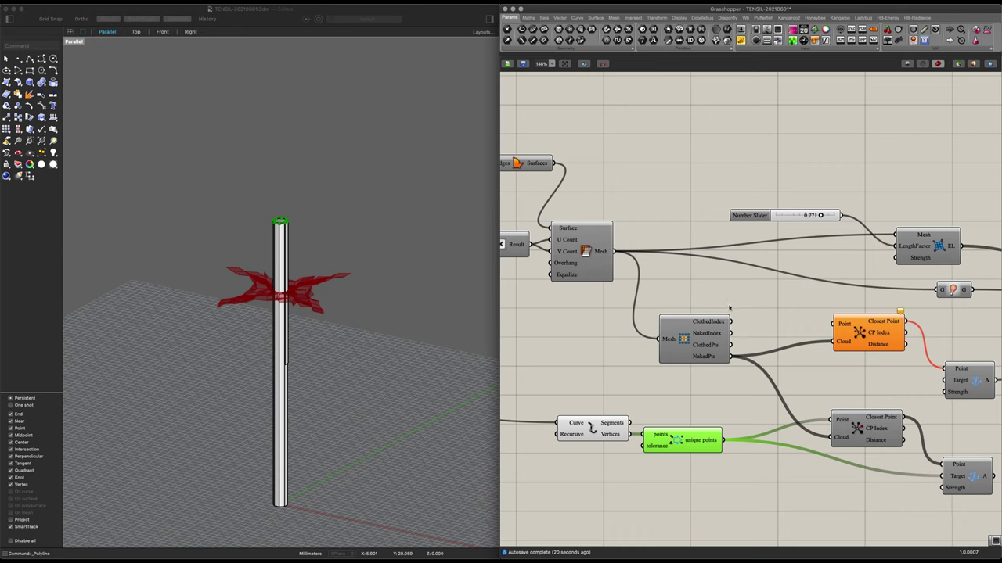
pyautogui.scroll(-3, 729, 308)
pyautogui.moveTo(704, 306); pyautogui.dragTo(751, 317, button='right')
pyautogui.moveTo(610, 227); pyautogui.dragTo(580, 188)
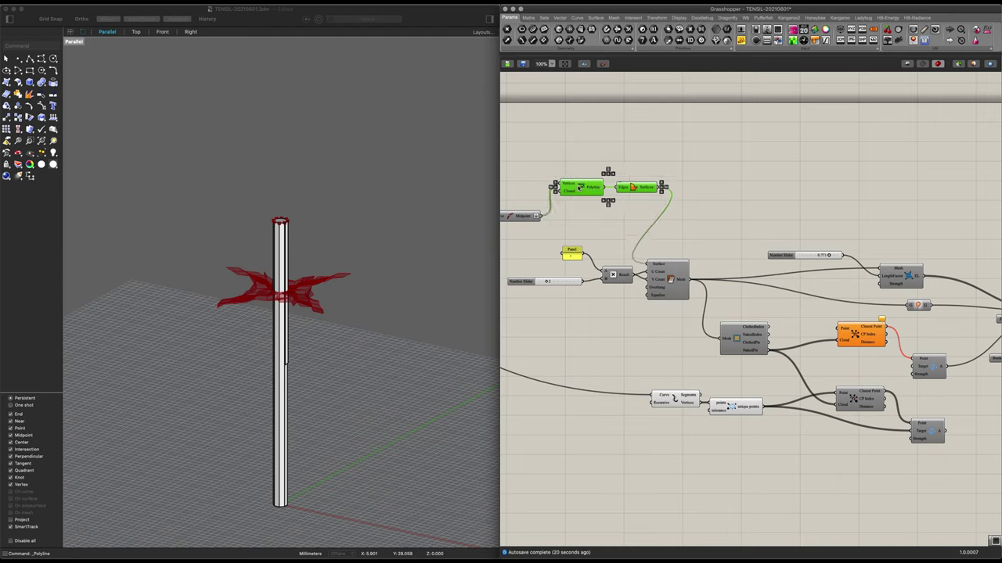
pyautogui.click(558, 228)
pyautogui.moveTo(537, 216); pyautogui.dragTo(839, 335)
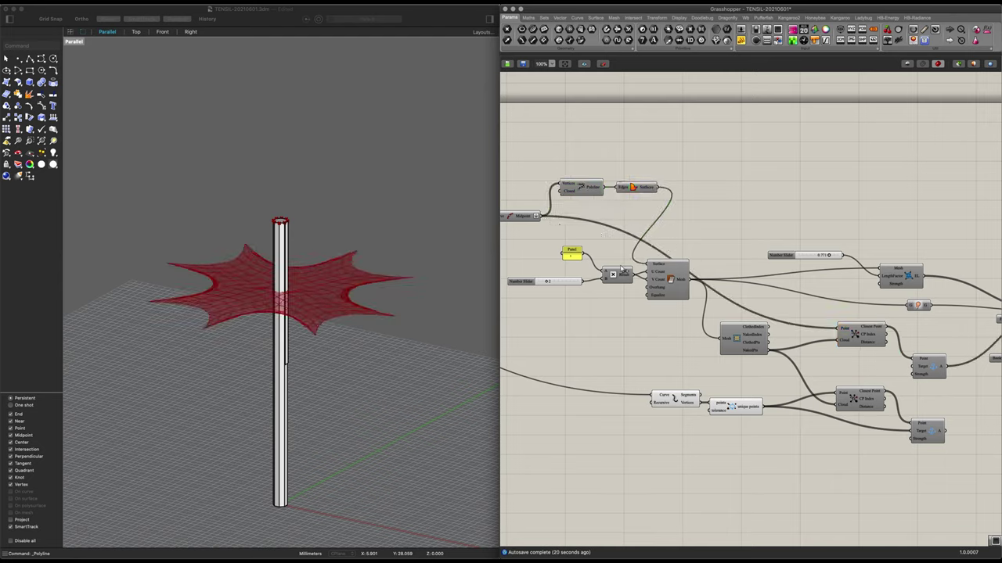
pyautogui.moveTo(537, 216); pyautogui.dragTo(912, 370)
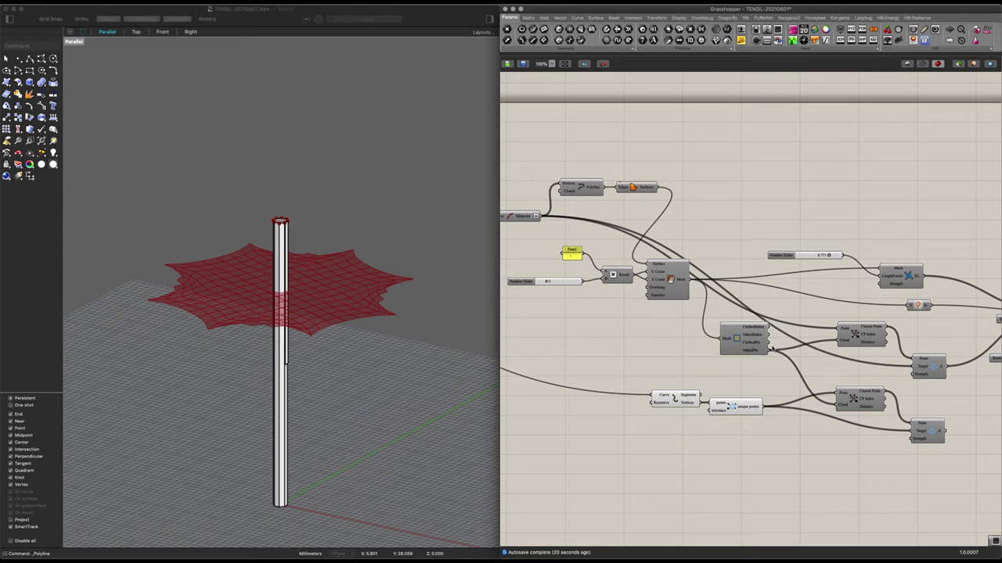
# Feed the lower Closest Point's Cloud from ClothedPts and move the upper Closest Point component slightly upward.
pyautogui.moveTo(771, 347); pyautogui.dragTo(838, 408)
pyautogui.click(851, 335)
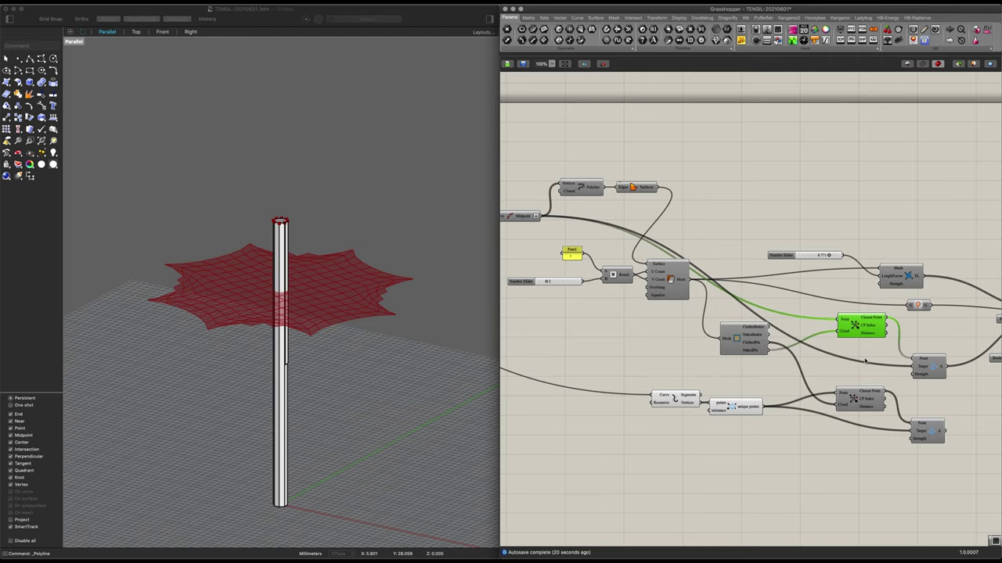
# Turn off the preview of Explode and removeDuplicatePts and reset the Kangaroo solver.
pyautogui.moveTo(783, 442); pyautogui.dragTo(669, 444, button='right')
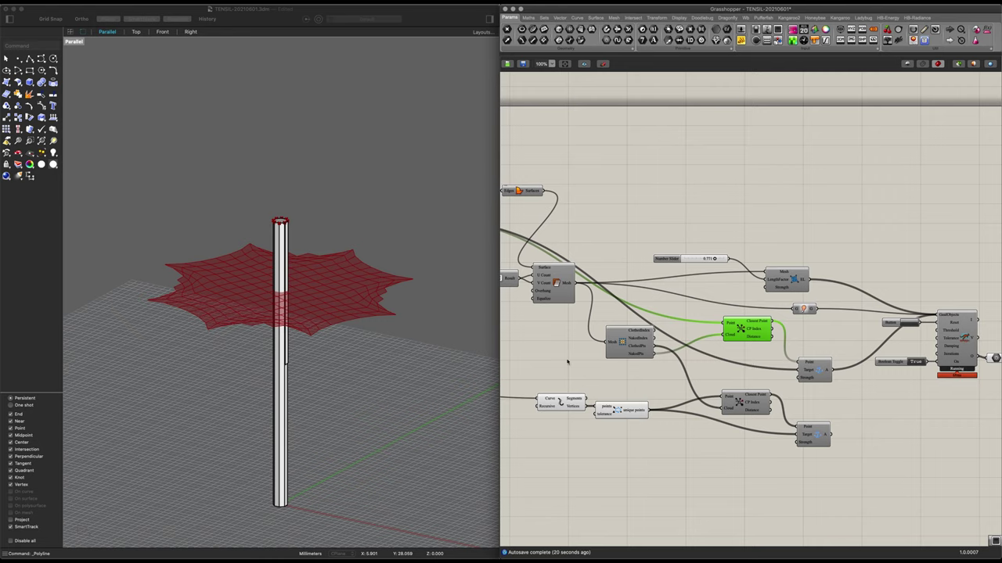
pyautogui.moveTo(553, 369); pyautogui.dragTo(652, 461)
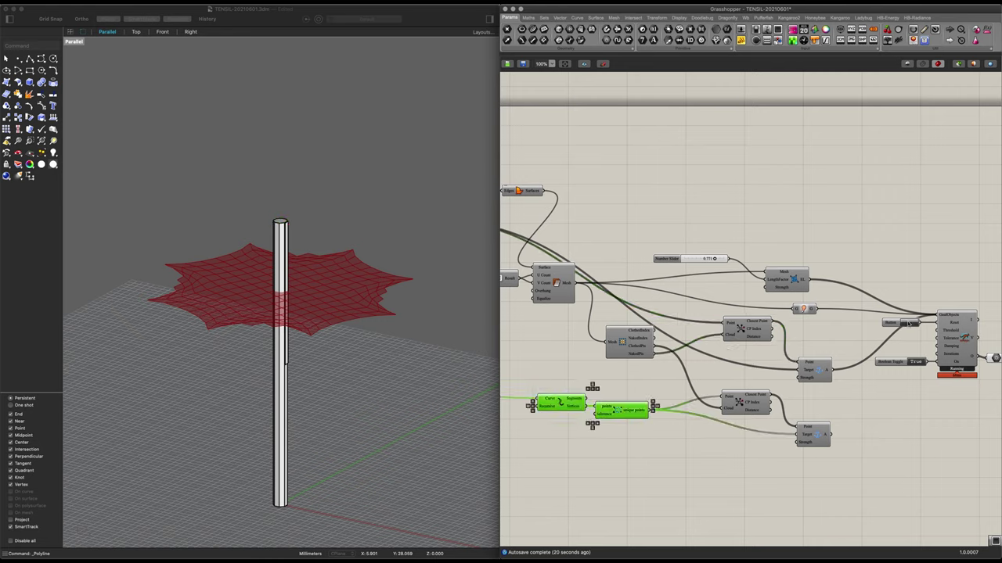
pyautogui.click(908, 323)
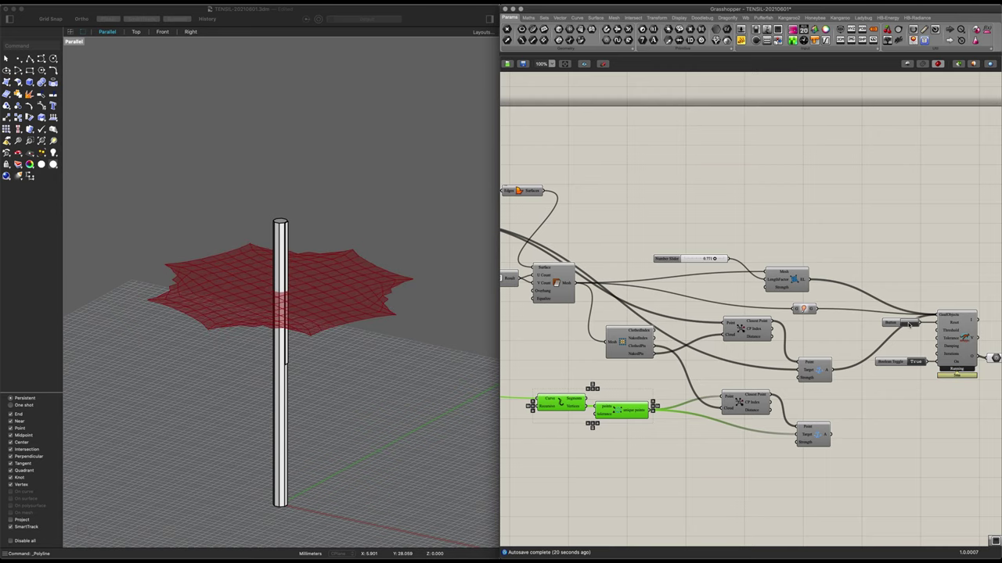
# Turn on the preview of the polar array component in the Umbrella Structure group.
pyautogui.moveTo(683, 356); pyautogui.dragTo(916, 401, button='right')
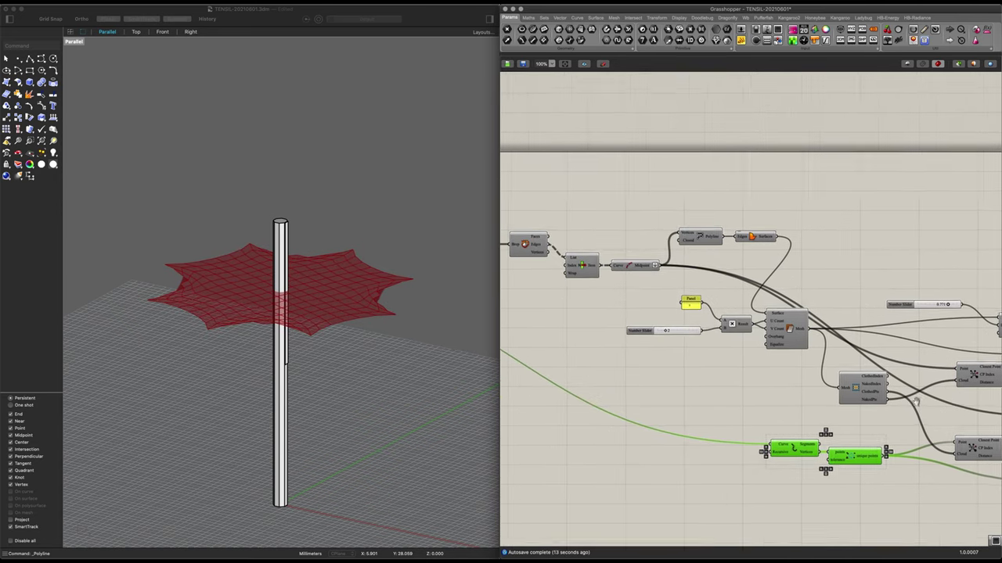
pyautogui.hscroll(-9, 915, 401)
pyautogui.scroll(2, 915, 401)
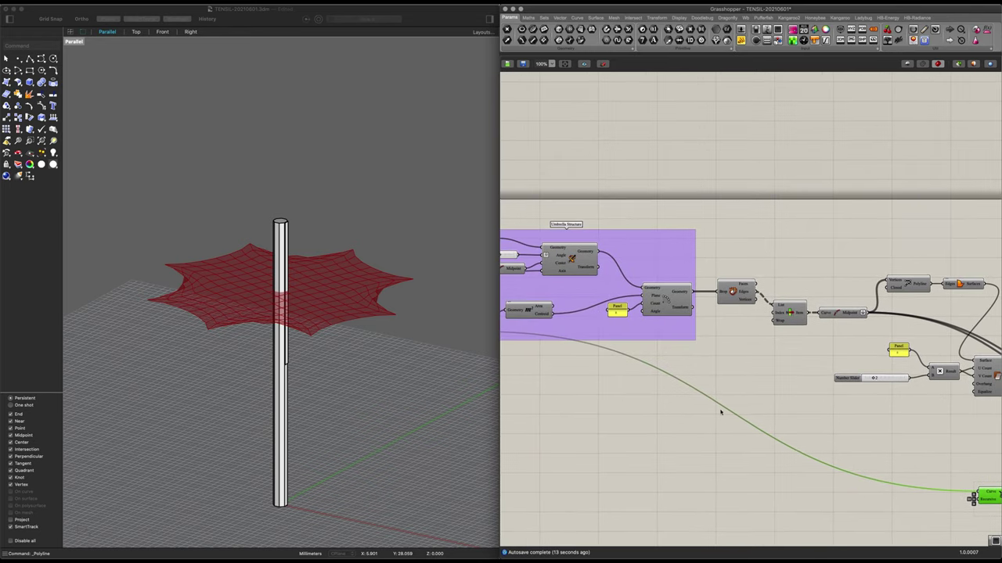
pyautogui.moveTo(721, 411); pyautogui.dragTo(899, 411, button='right')
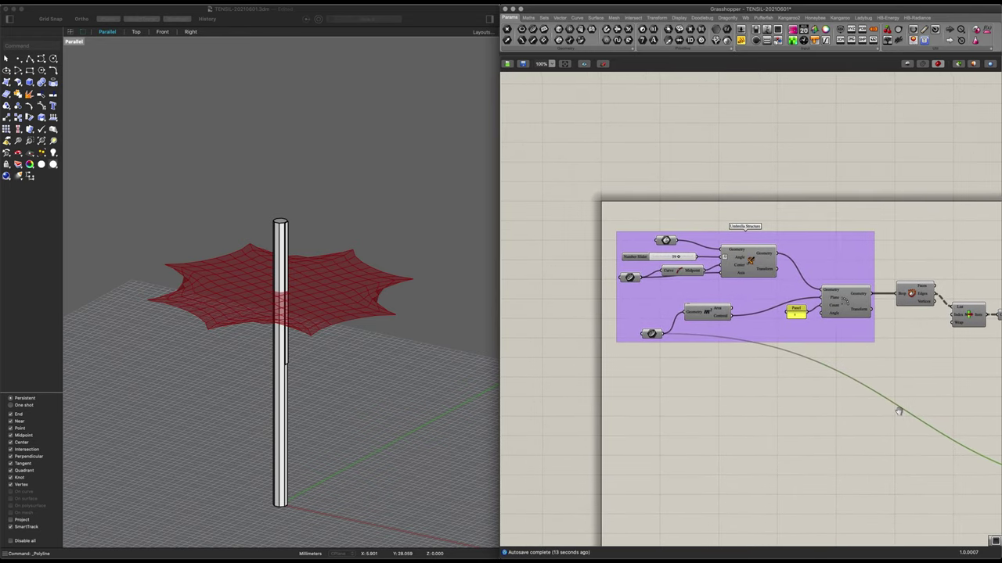
pyautogui.click(651, 334)
pyautogui.moveTo(702, 379); pyautogui.dragTo(635, 369, button='right')
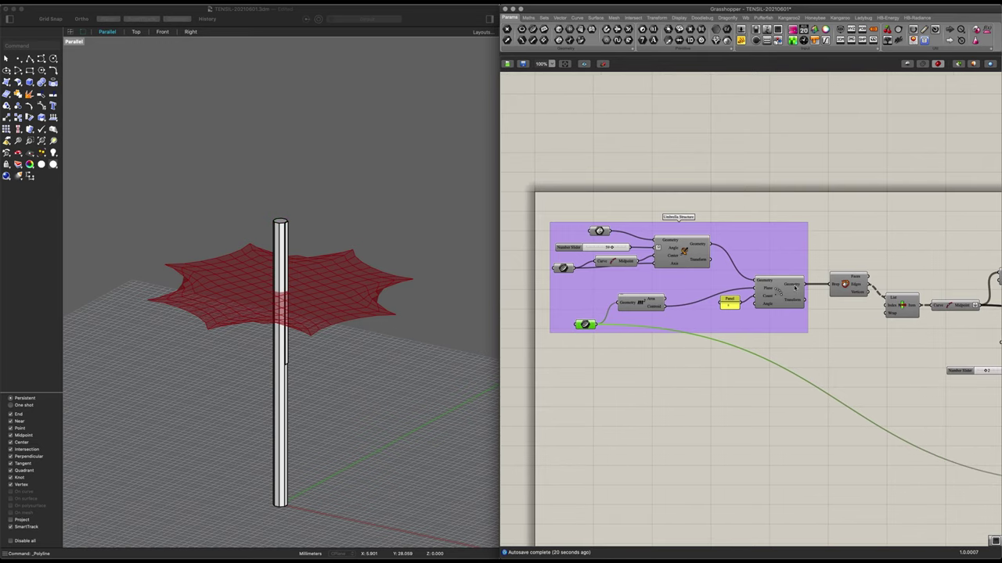
pyautogui.click(788, 302)
pyautogui.click(682, 425)
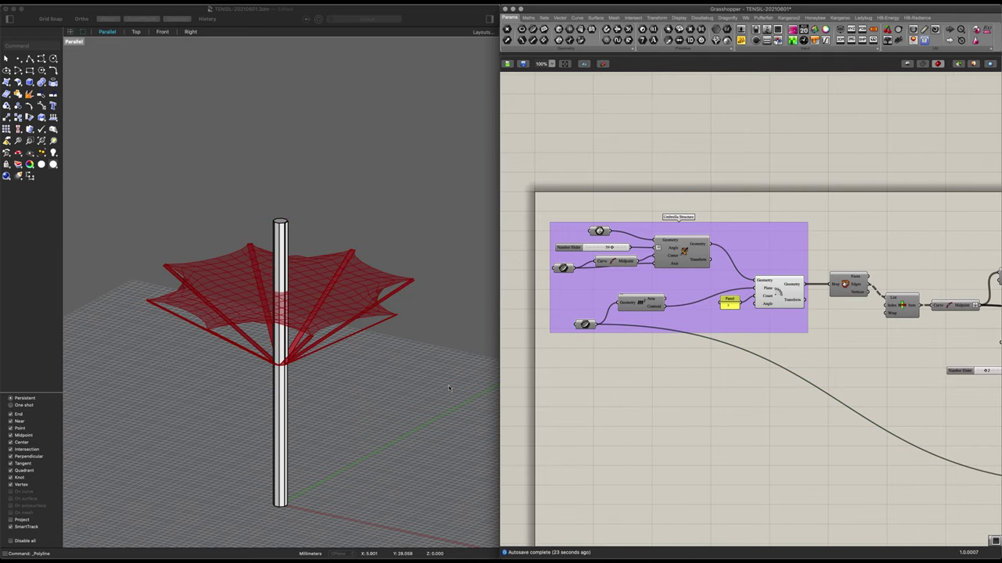
# Add the lower anchor's output to the solver's GoalObjects alongside the existing goals and examine the resulting membrane.
pyautogui.click(310, 364)
pyautogui.moveTo(317, 375); pyautogui.dragTo(345, 385, button='right')
pyautogui.moveTo(671, 423); pyautogui.dragTo(575, 407, button='right')
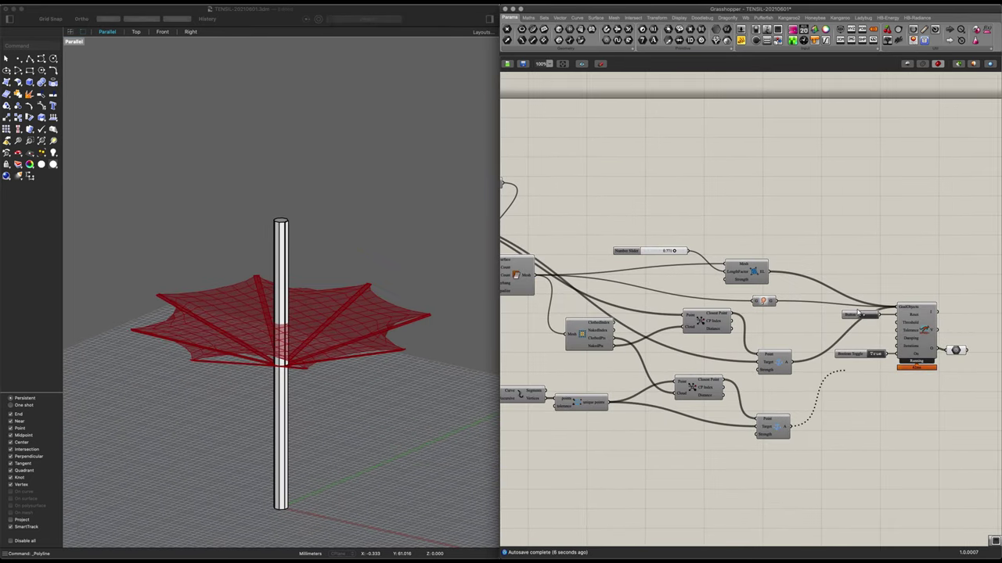
pyautogui.keyDown('shift'); pyautogui.moveTo(792, 429); pyautogui.dragTo(896, 309); pyautogui.keyUp('shift')
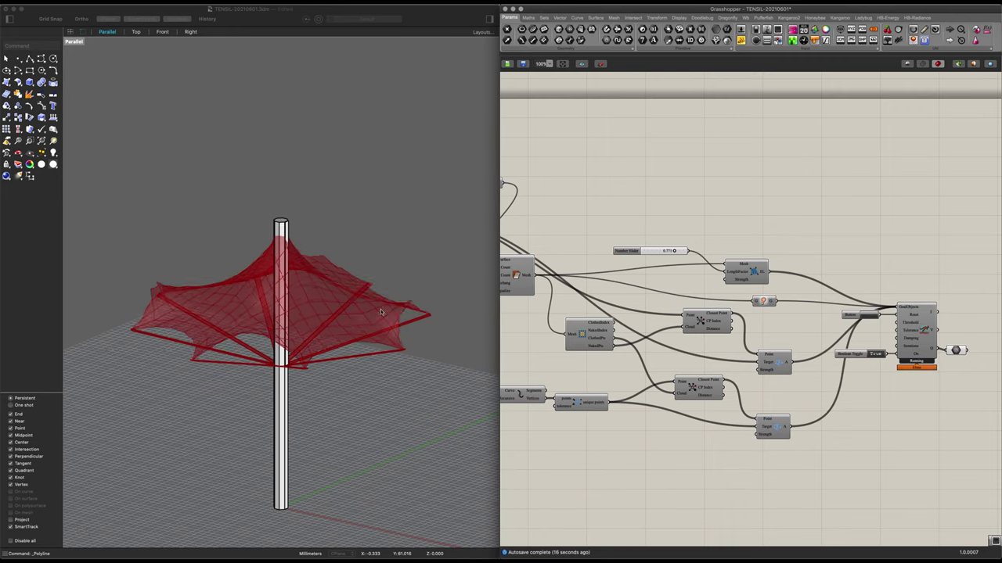
pyautogui.moveTo(382, 313); pyautogui.dragTo(380, 334, button='right')
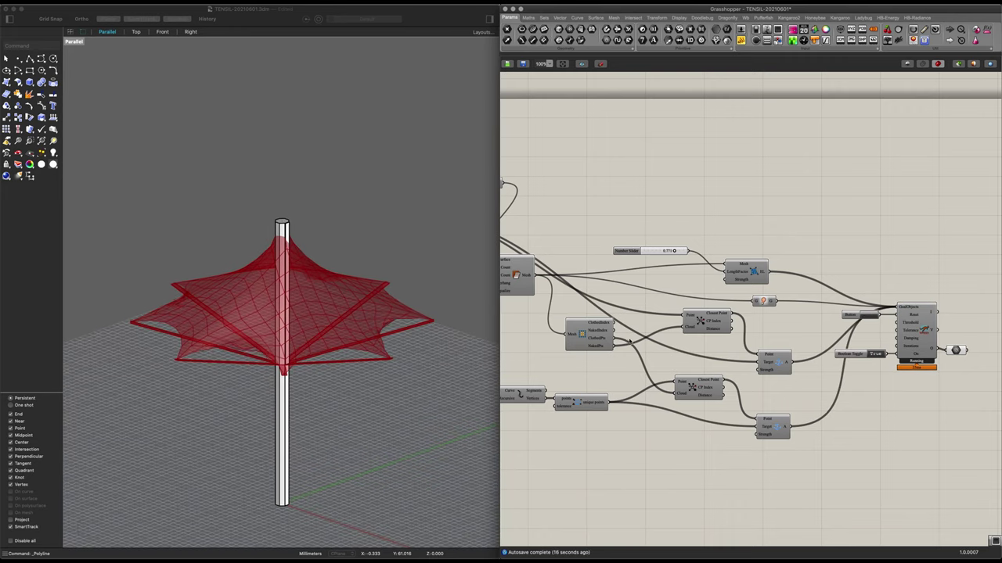
# Reduce the slider value driving the LengthFactor of the mesh edge-length goal.
pyautogui.moveTo(738, 380); pyautogui.dragTo(849, 419, button='right')
pyautogui.moveTo(787, 292); pyautogui.dragTo(768, 291)
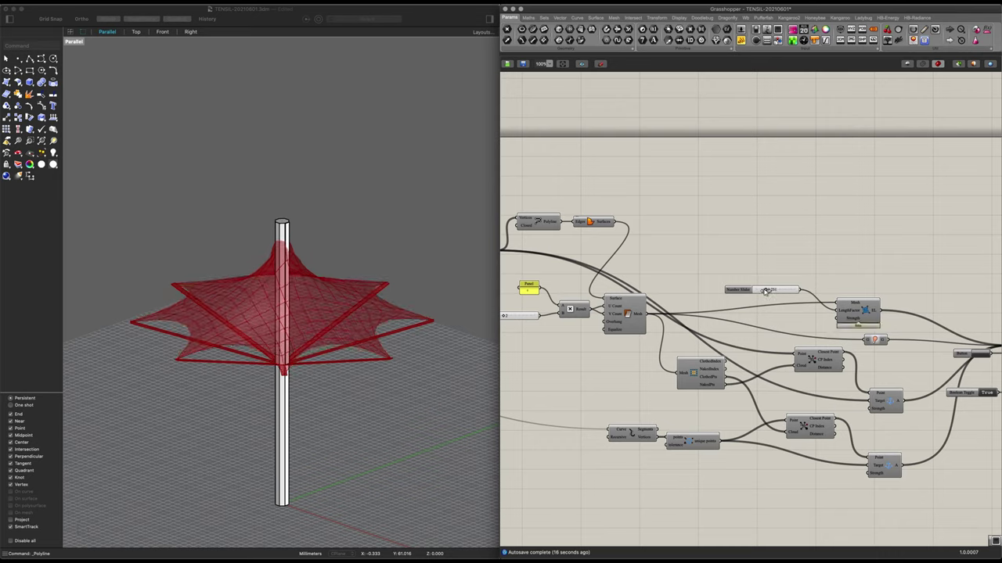
pyautogui.moveTo(793, 292); pyautogui.dragTo(771, 296)
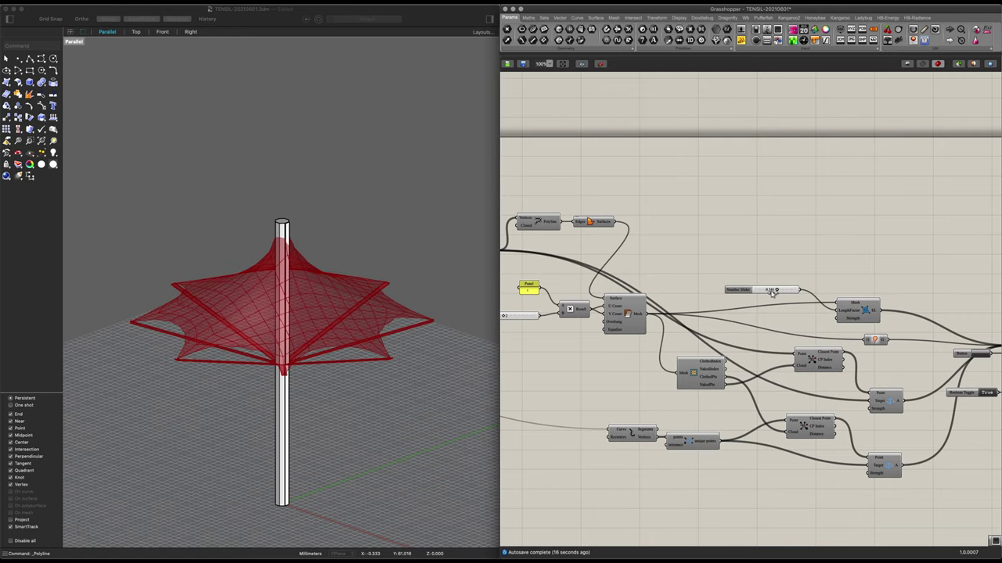
# Set the slider driving the rotation Angle in the Umbrella Structure group to 68 and check the membrane from another angle.
pyautogui.hscroll(-8, 626, 337)
pyautogui.hscroll(-7, 638, 338)
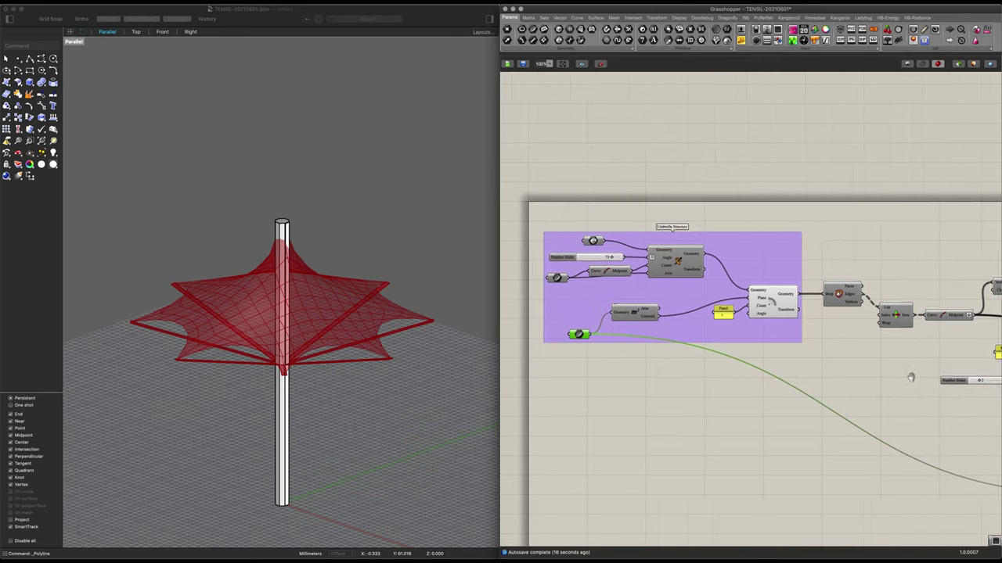
pyautogui.scroll(5, 705, 283)
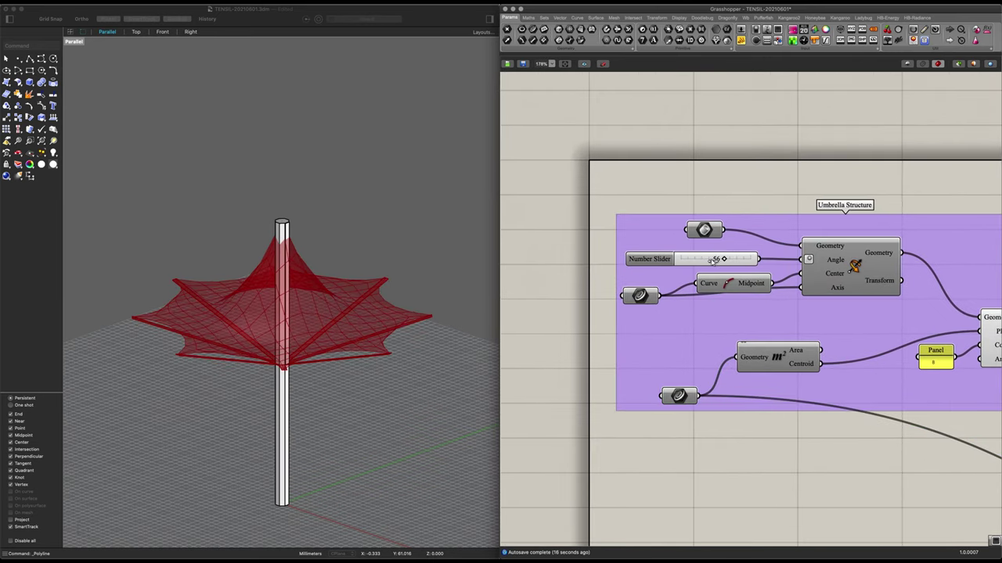
pyautogui.moveTo(714, 261); pyautogui.dragTo(734, 271)
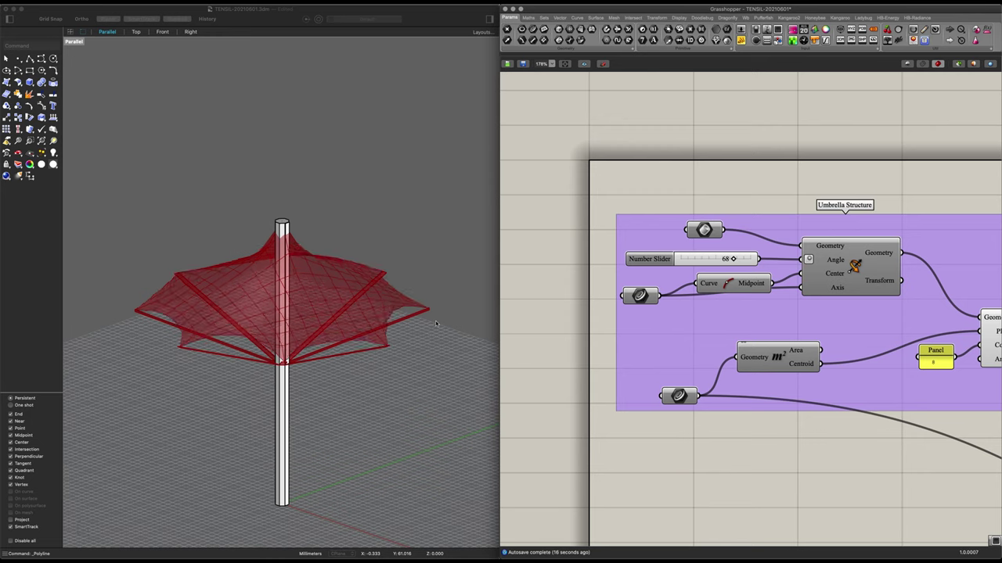
pyautogui.moveTo(437, 323); pyautogui.dragTo(313, 358, button='right')
pyautogui.scroll(-2, 546, 352)
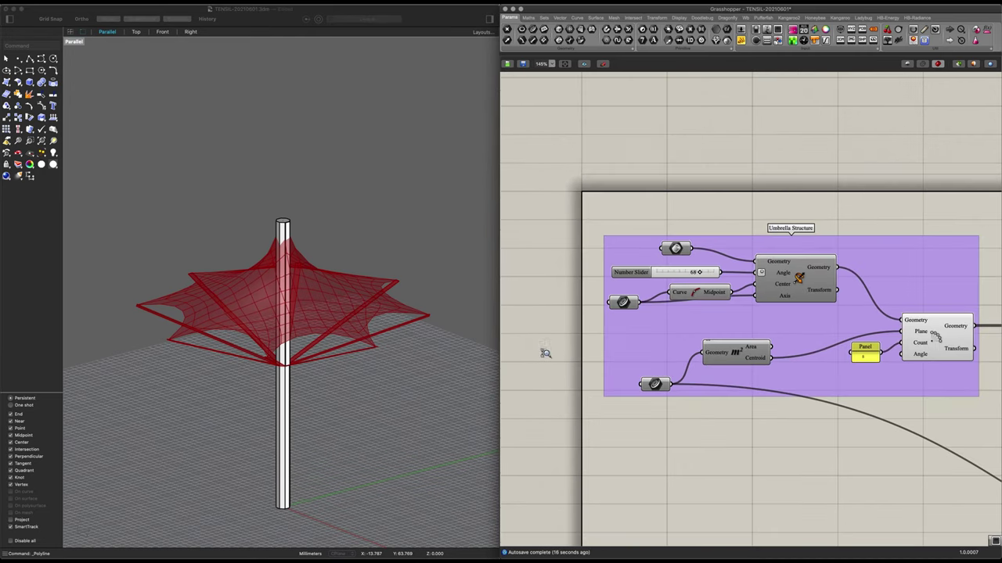
pyautogui.scroll(-4, 545, 353)
pyautogui.moveTo(704, 426); pyautogui.dragTo(687, 413, button='right')
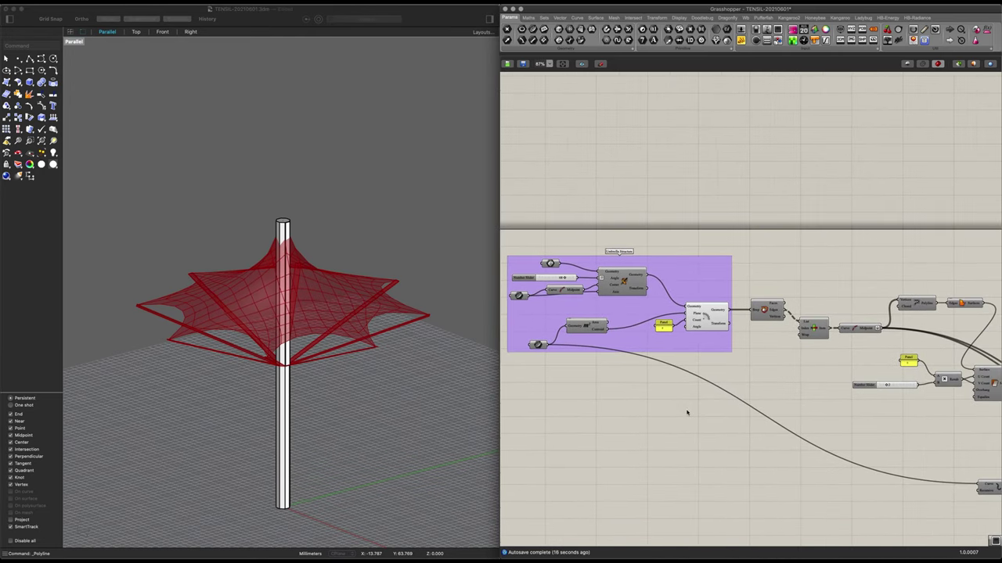